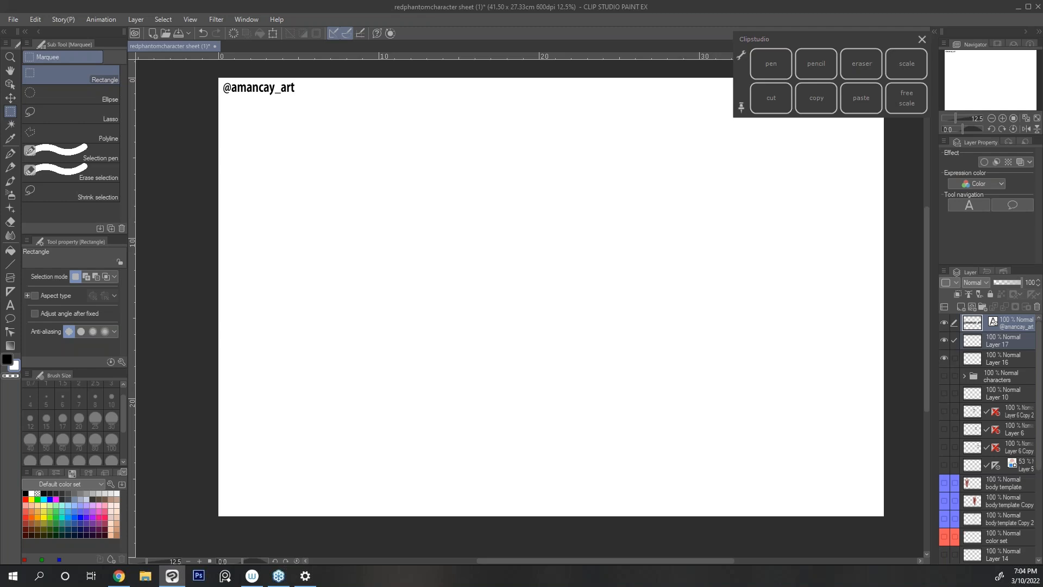
# Show the characters folder and examine the character designs on the sheet, including the insect aliens and the prison guard.
pyautogui.click(944, 376)
pyautogui.moveTo(898, 37); pyautogui.dragTo(914, 18)
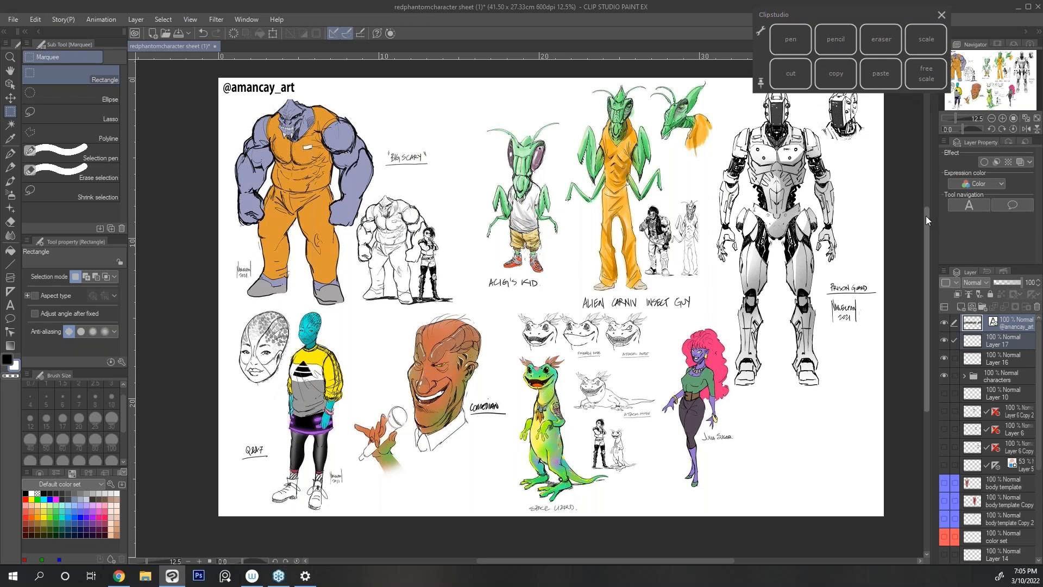
pyautogui.moveTo(926, 216); pyautogui.dragTo(924, 212)
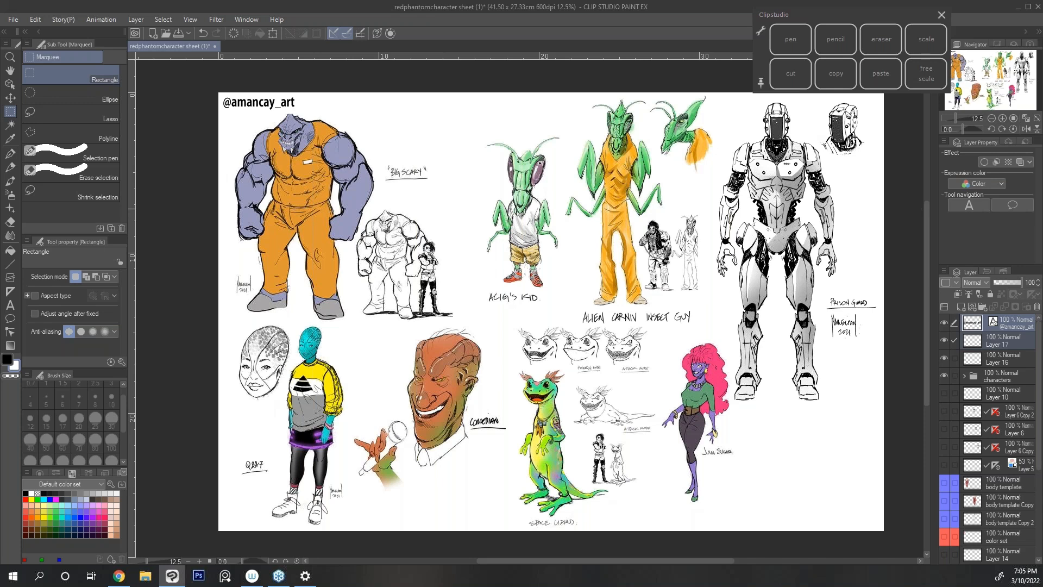
pyautogui.click(1003, 119)
pyautogui.click(1021, 76)
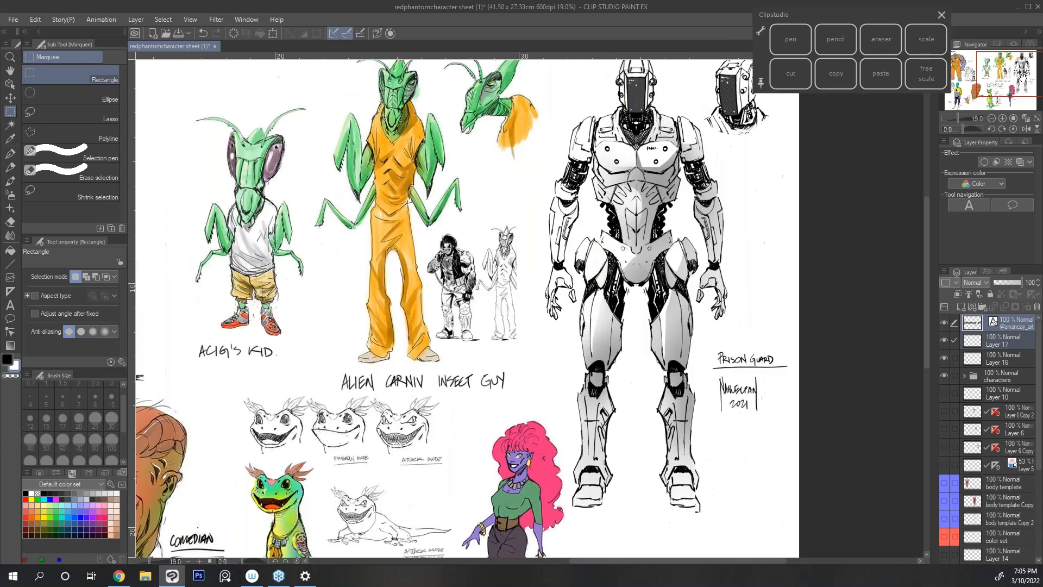
pyautogui.moveTo(1023, 78); pyautogui.dragTo(1020, 74)
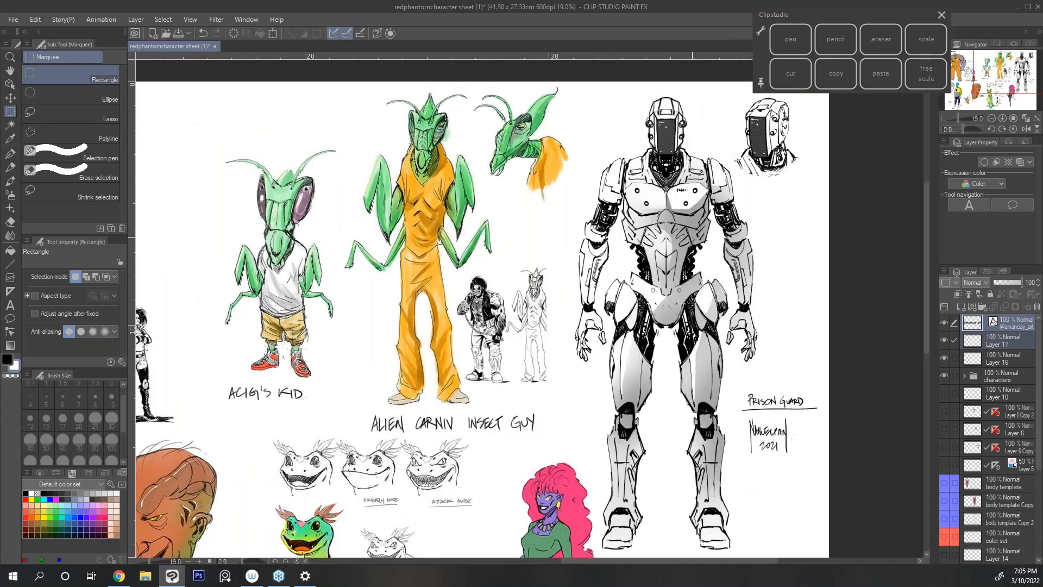
pyautogui.click(992, 119)
pyautogui.moveTo(1004, 90); pyautogui.dragTo(989, 93)
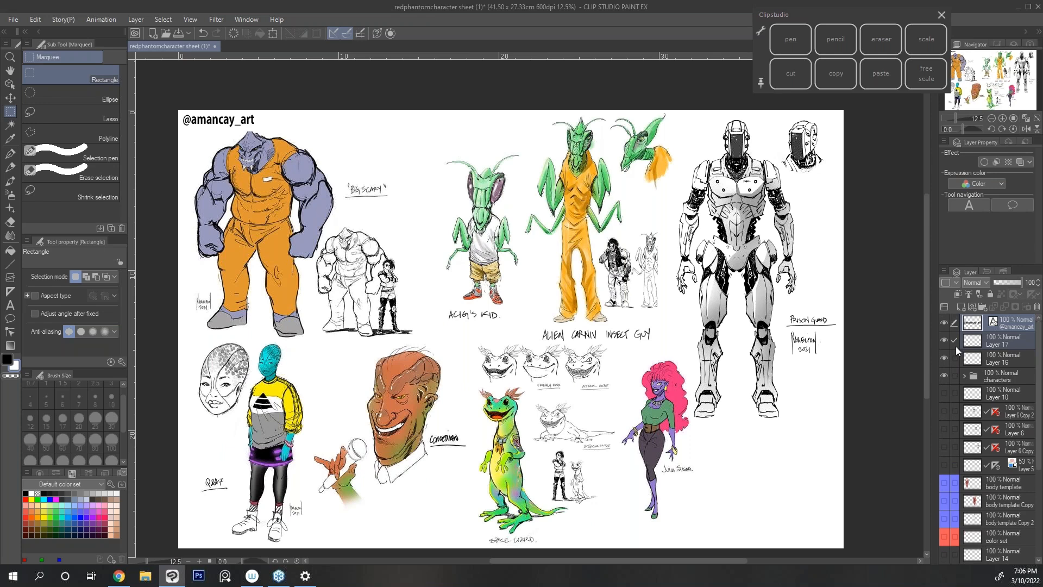
# Hide the characters folder and show the head drawings on Layer 6, Layer 6 Copy and Layer 6 Copy 2.
pyautogui.click(944, 375)
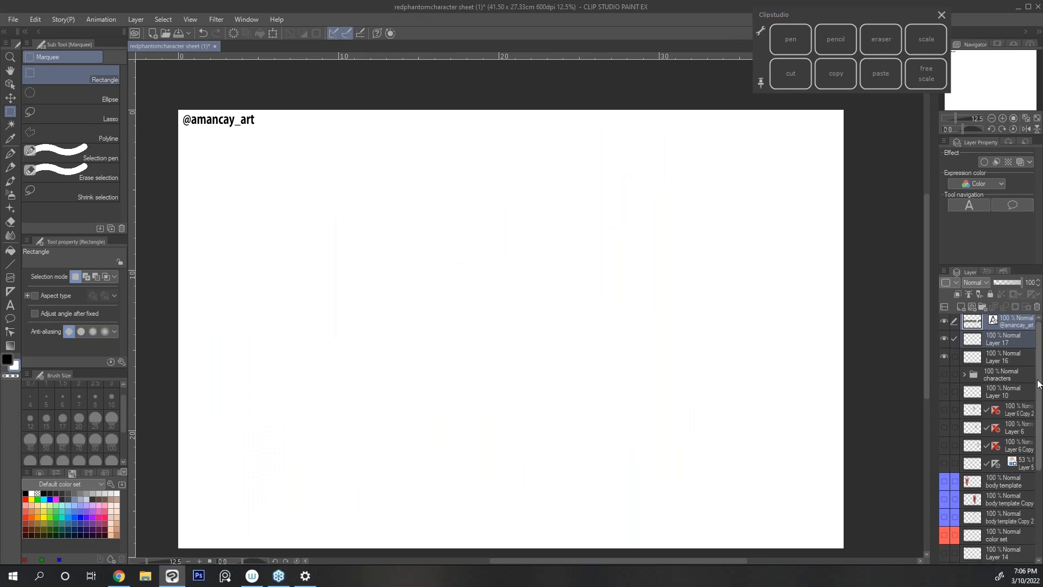
pyautogui.scroll(-1, 1037, 388)
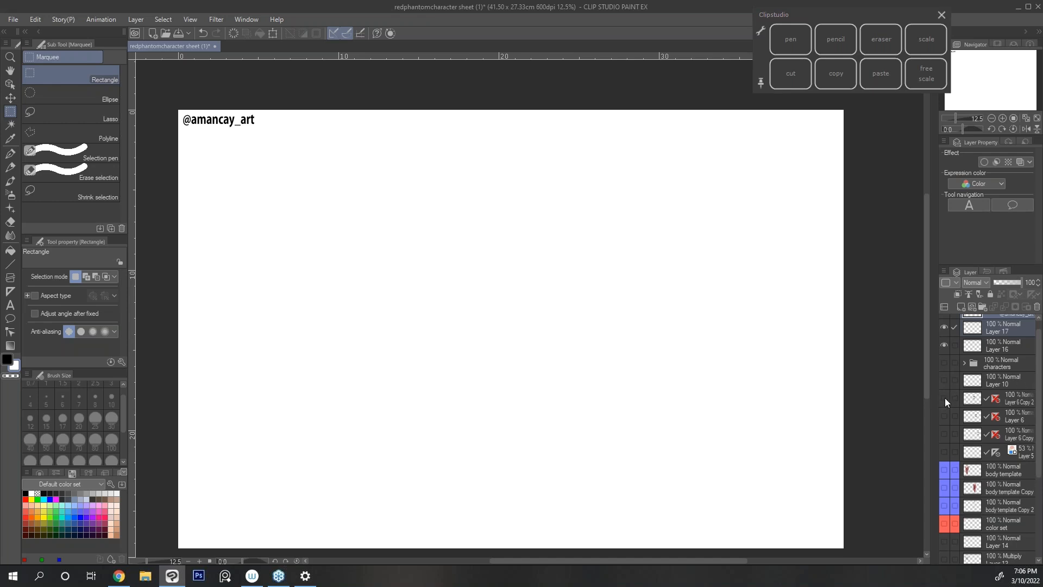
pyautogui.click(945, 432)
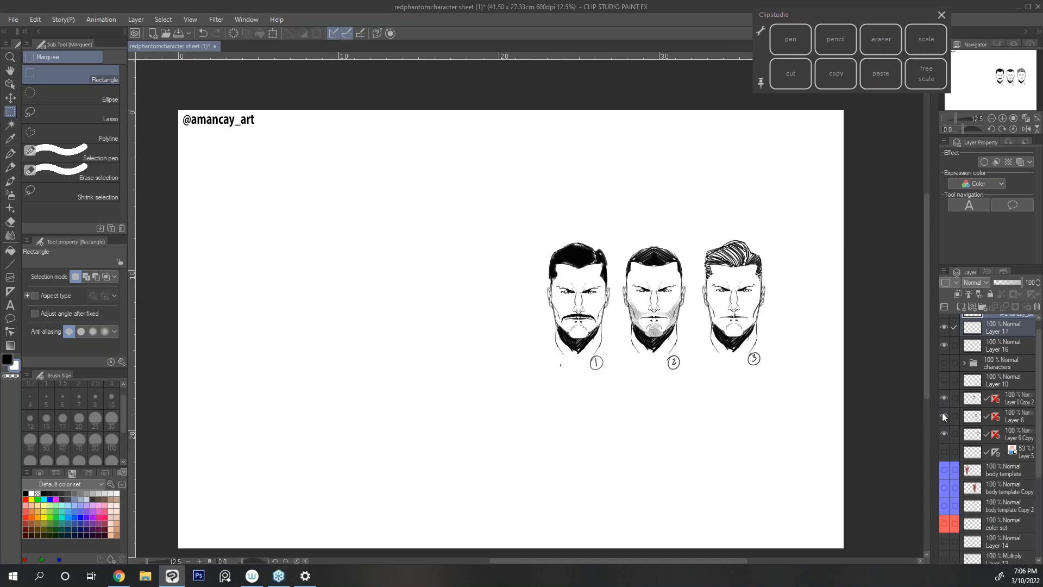
# Examine the three numbered head variations up close, comparing their hairstyles and facial hair.
pyautogui.moveTo(926, 386); pyautogui.dragTo(924, 383)
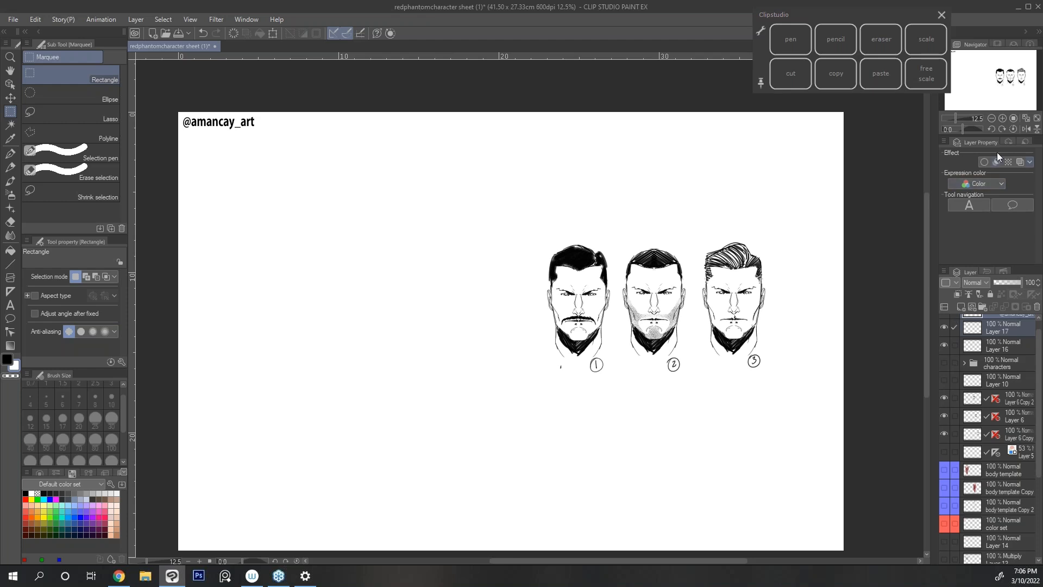
pyautogui.click(1003, 118)
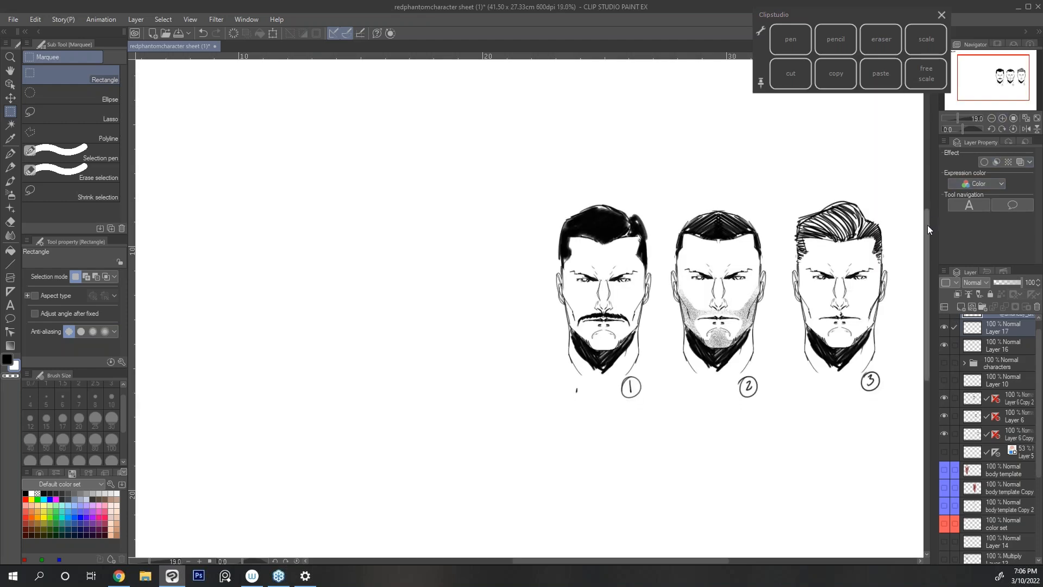
pyautogui.moveTo(676, 561); pyautogui.dragTo(699, 562)
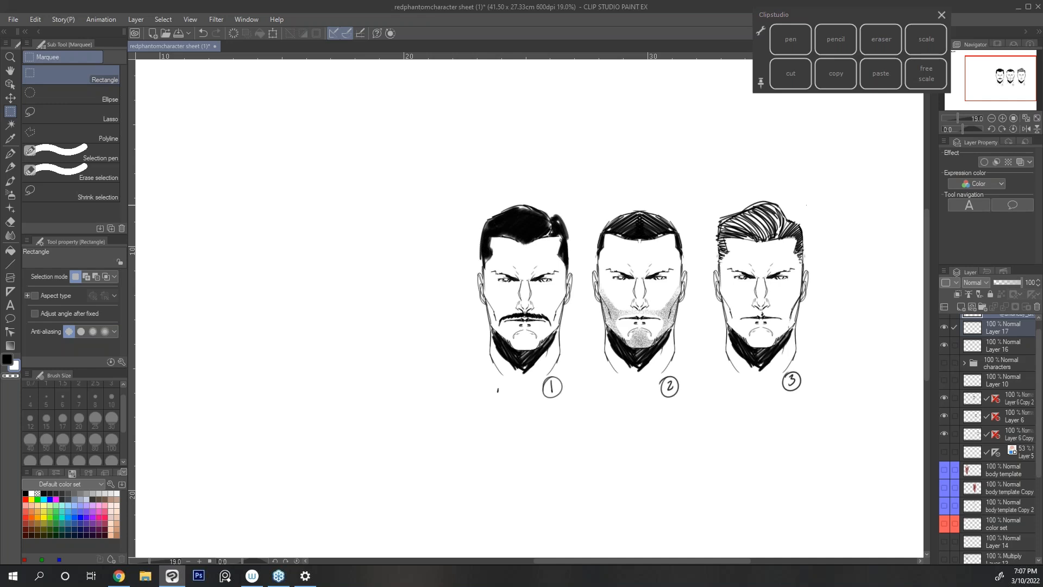
pyautogui.scroll(-2, 927, 233)
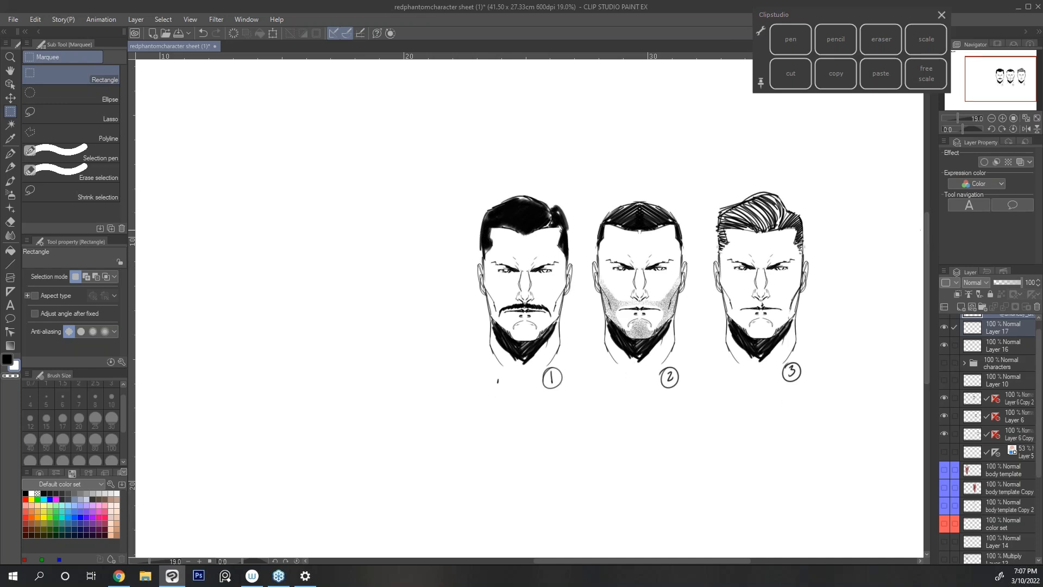
pyautogui.scroll(-4, 927, 237)
pyautogui.moveTo(674, 560)
pyautogui.mouseDown()
pyautogui.moveTo(689, 559)
pyautogui.moveTo(677, 559)
pyautogui.mouseUp()
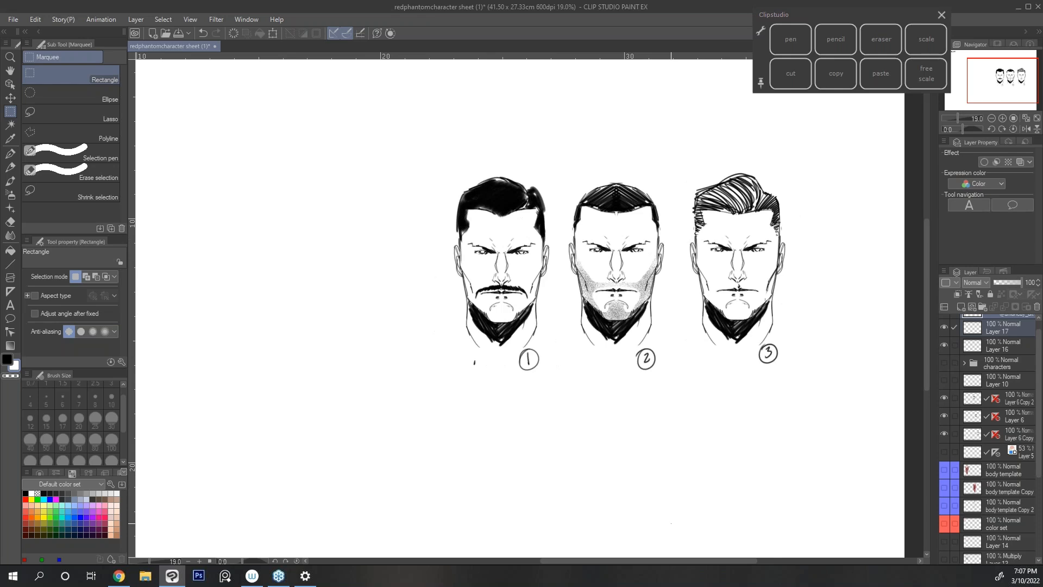
pyautogui.press('space')
pyautogui.moveTo(664, 303); pyautogui.dragTo(718, 308)
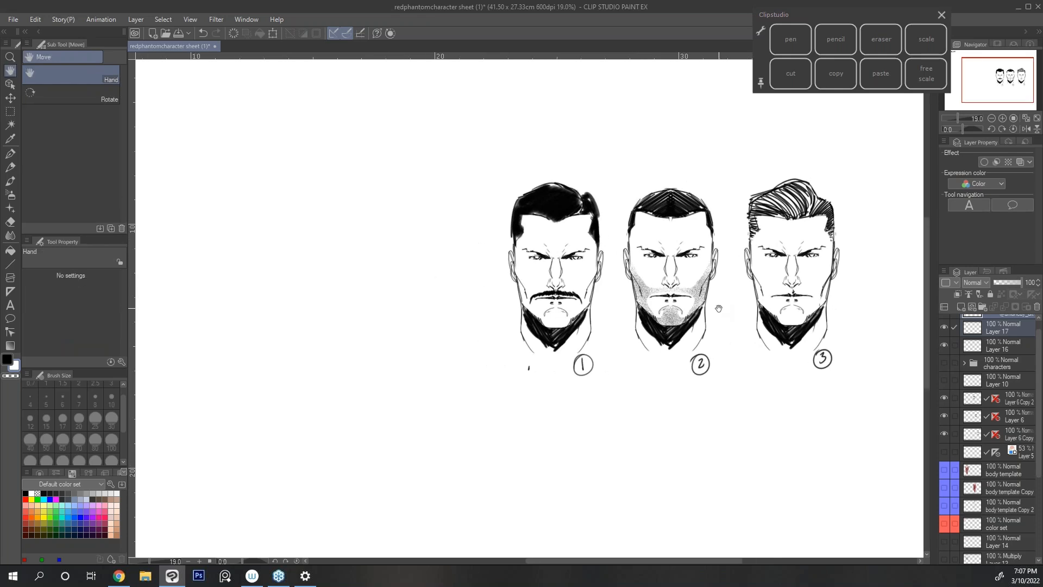
# Try to set up a vertical symmetrical ruler in the empty area beside head 1 for drawing with the Darker pencil.
pyautogui.click(836, 40)
pyautogui.click(10, 292)
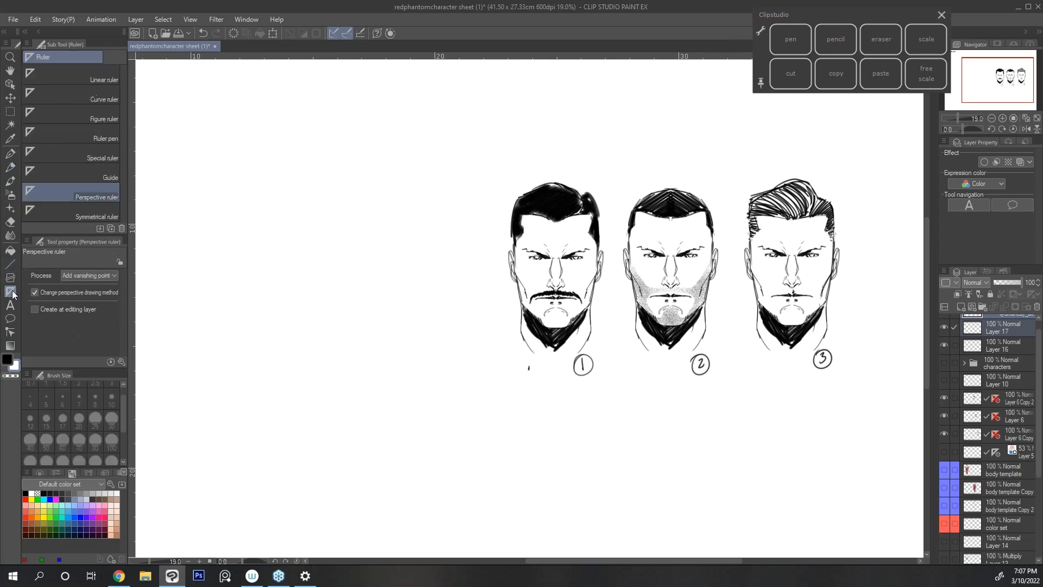
pyautogui.click(103, 214)
pyautogui.moveTo(349, 201); pyautogui.dragTo(349, 392)
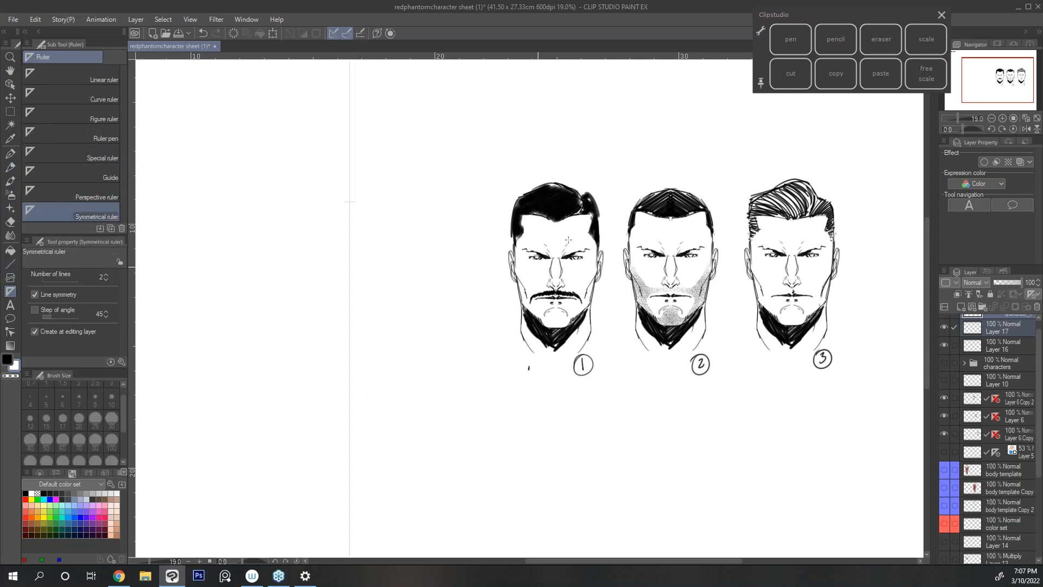
pyautogui.click(837, 42)
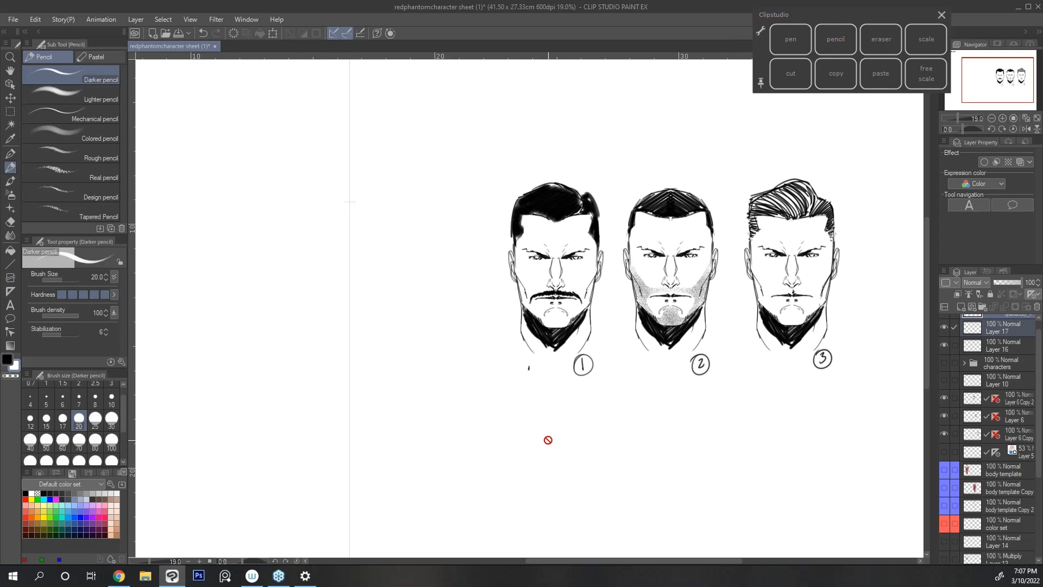
pyautogui.click(9, 362)
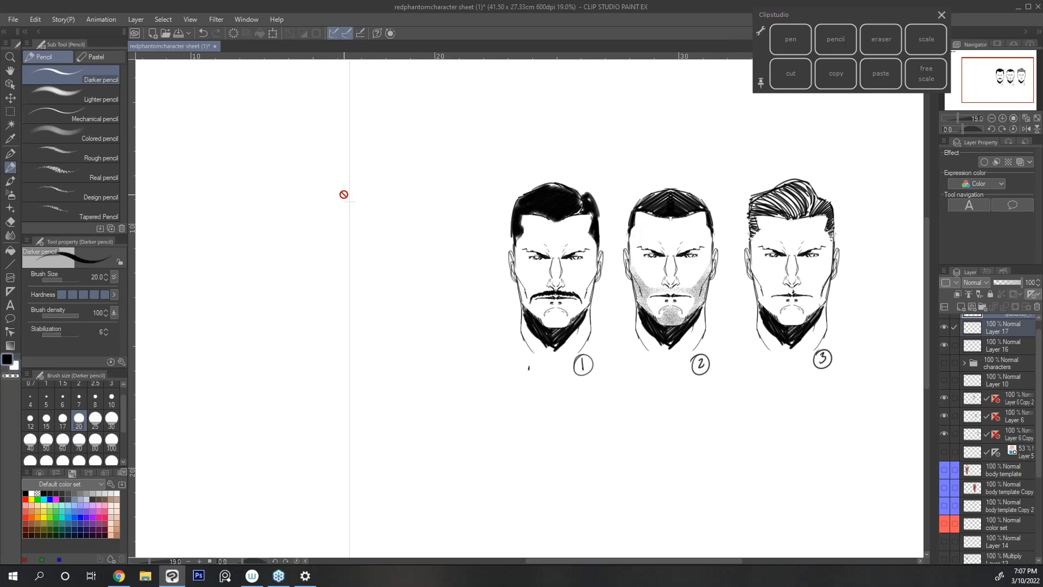
# Create a new raster layer above Layer 16 and place a vertical symmetrical ruler on it, left of head 1.
pyautogui.scroll(1, 1036, 362)
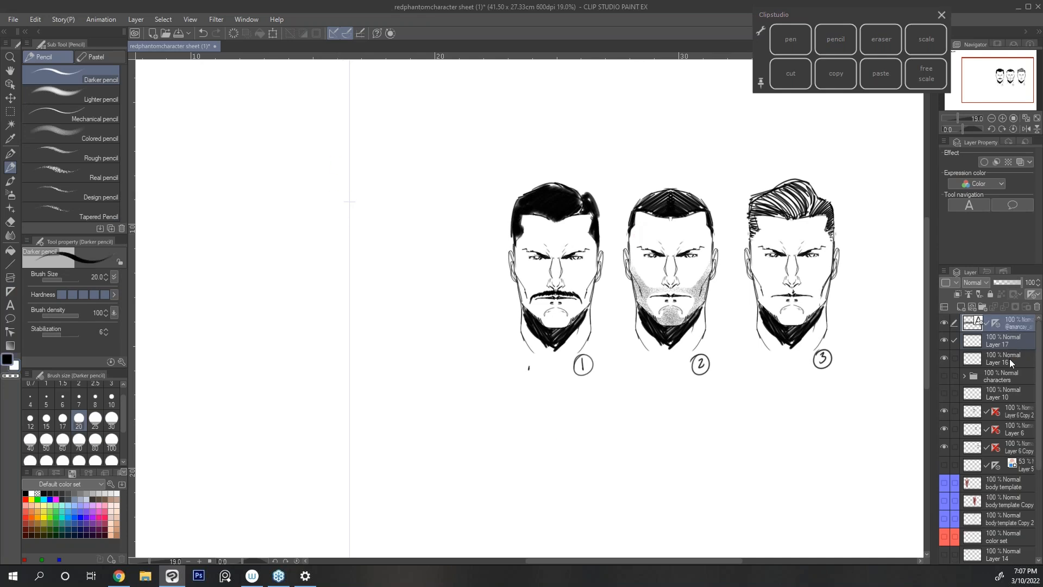
pyautogui.click(970, 305)
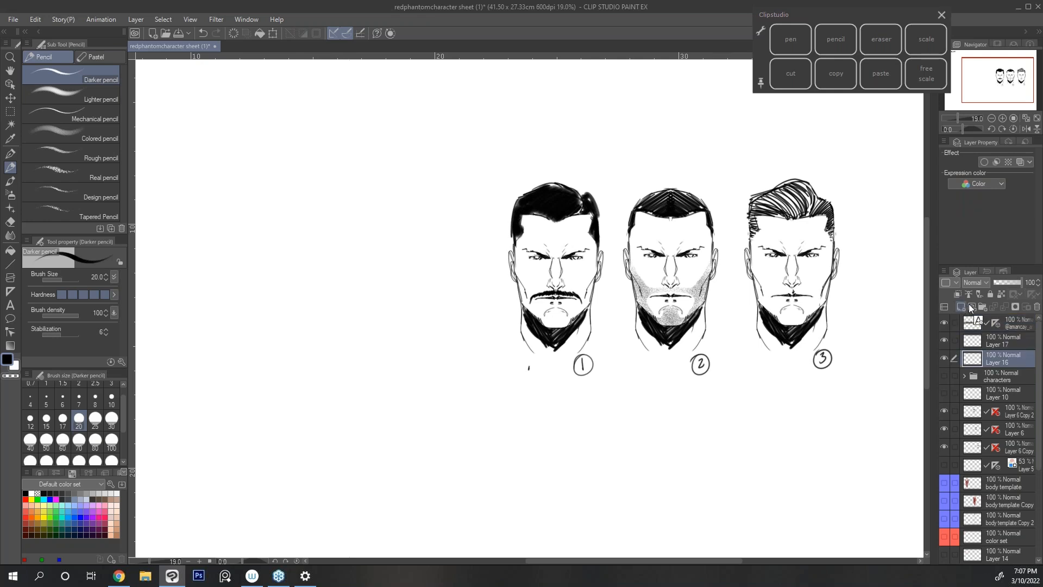
pyautogui.click(10, 291)
pyautogui.moveTo(395, 190); pyautogui.dragTo(395, 391)
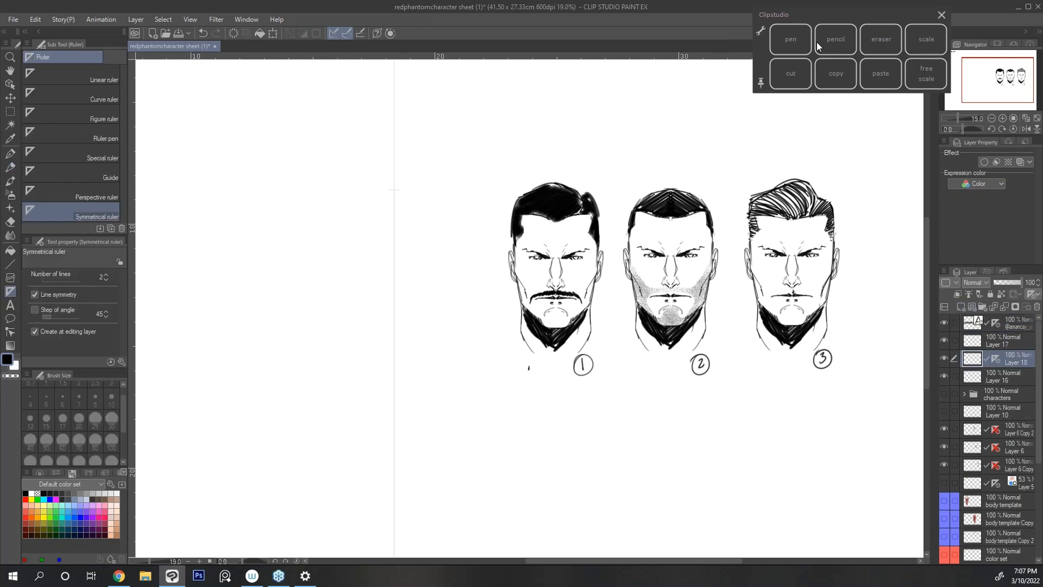
# Sketch the rounded skull, brows, eyes and nose of a front-facing head along the symmetry line with the Darker pencil.
pyautogui.click(833, 41)
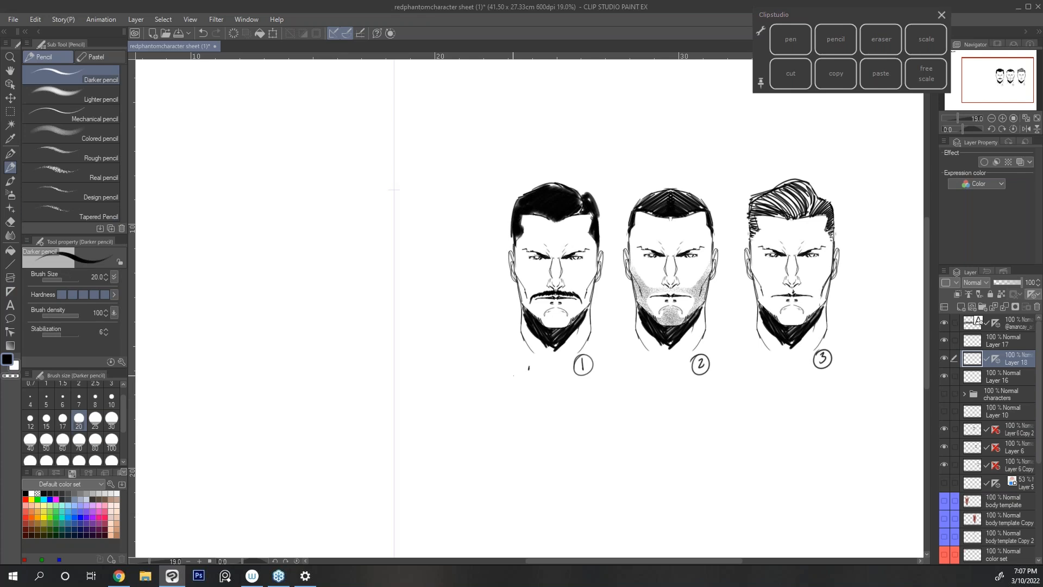
pyautogui.moveTo(381, 206)
pyautogui.mouseDown()
pyautogui.moveTo(363, 222)
pyautogui.moveTo(394, 202)
pyautogui.moveTo(356, 250)
pyautogui.mouseUp()
pyautogui.press('u')
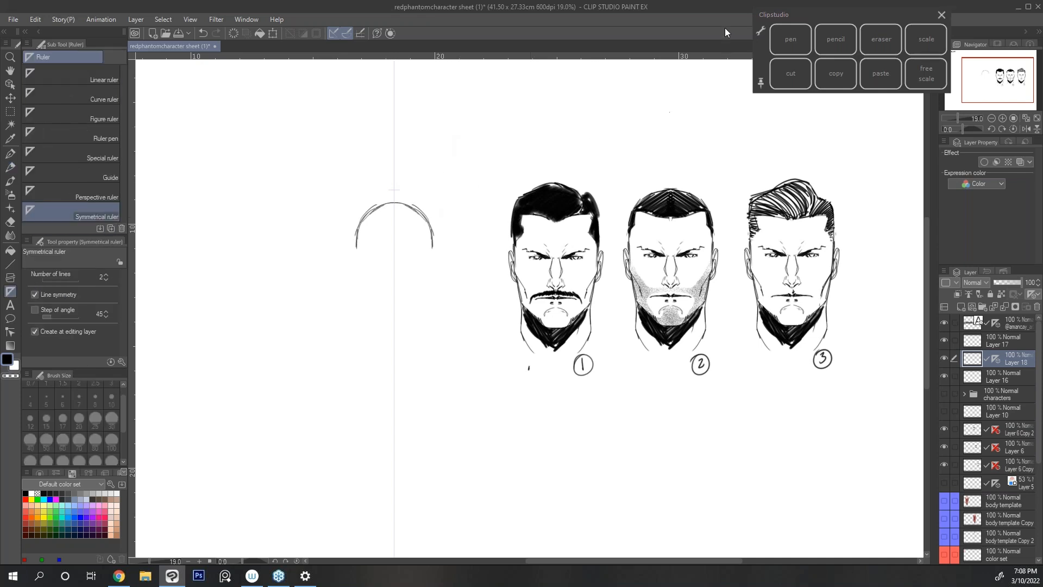
pyautogui.click(824, 38)
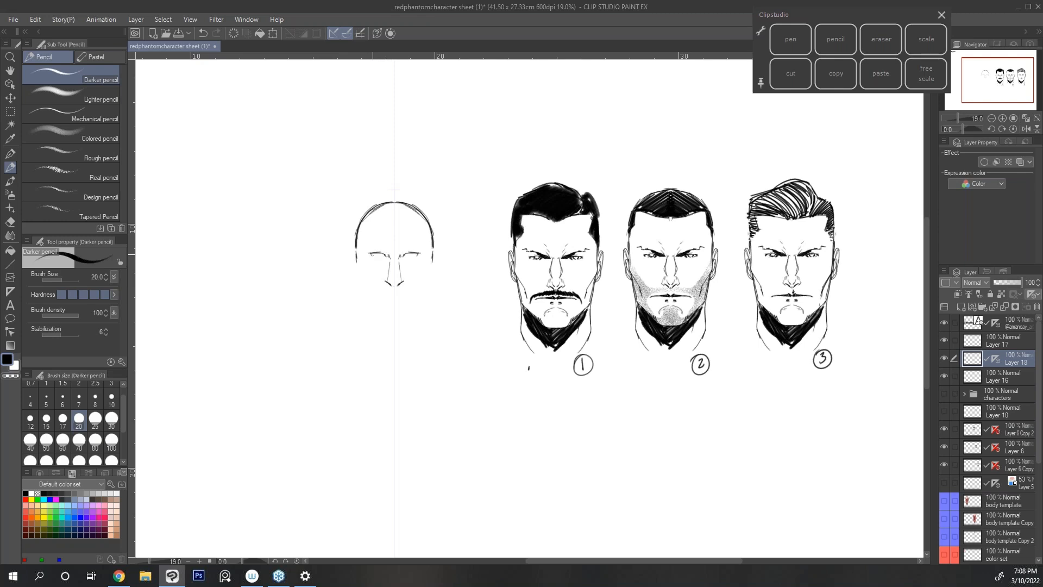
pyautogui.moveTo(409, 256)
pyautogui.mouseDown()
pyautogui.moveTo(419, 256)
pyautogui.moveTo(407, 248)
pyautogui.mouseUp()
pyautogui.moveTo(400, 254)
pyautogui.mouseDown()
pyautogui.moveTo(417, 247)
pyautogui.moveTo(364, 218)
pyautogui.moveTo(393, 199)
pyautogui.moveTo(359, 224)
pyautogui.moveTo(358, 252)
pyautogui.mouseUp()
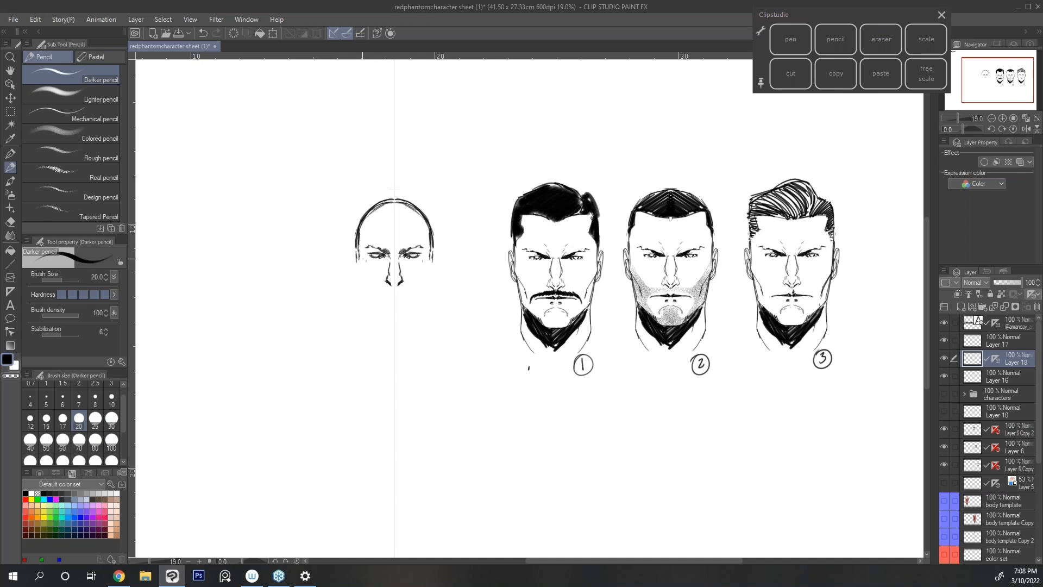
# Draw the sides of the face, ears, jaw, mouth and neck lines of the mirrored head.
pyautogui.moveTo(360, 267)
pyautogui.mouseDown()
pyautogui.moveTo(370, 280)
pyautogui.moveTo(364, 295)
pyautogui.moveTo(396, 313)
pyautogui.moveTo(381, 315)
pyautogui.moveTo(364, 292)
pyautogui.mouseUp()
pyautogui.moveTo(358, 249); pyautogui.dragTo(358, 278)
pyautogui.moveTo(356, 255); pyautogui.dragTo(358, 279)
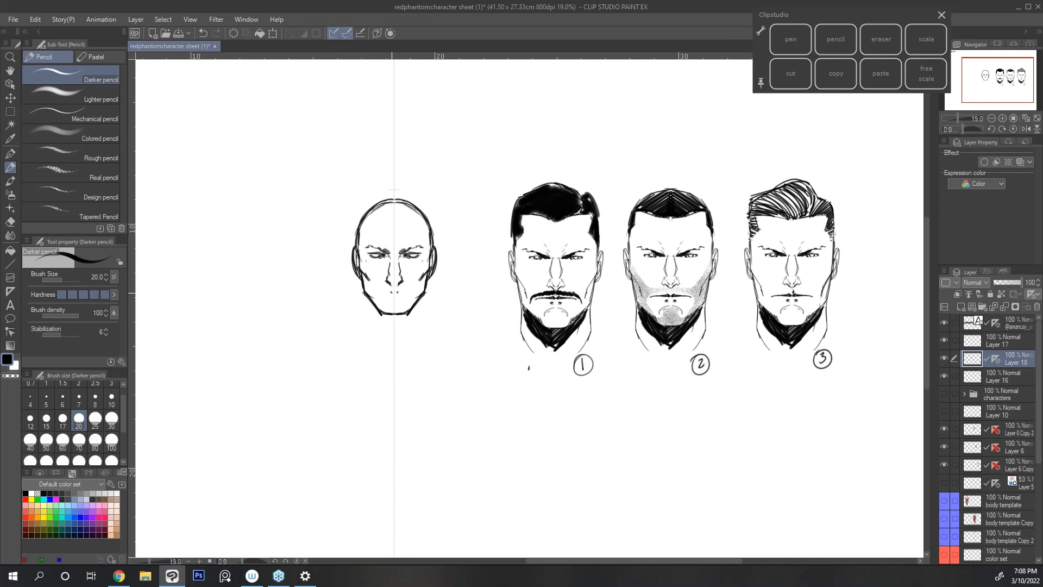
pyautogui.moveTo(380, 293); pyautogui.dragTo(392, 294)
pyautogui.moveTo(361, 273); pyautogui.dragTo(359, 313)
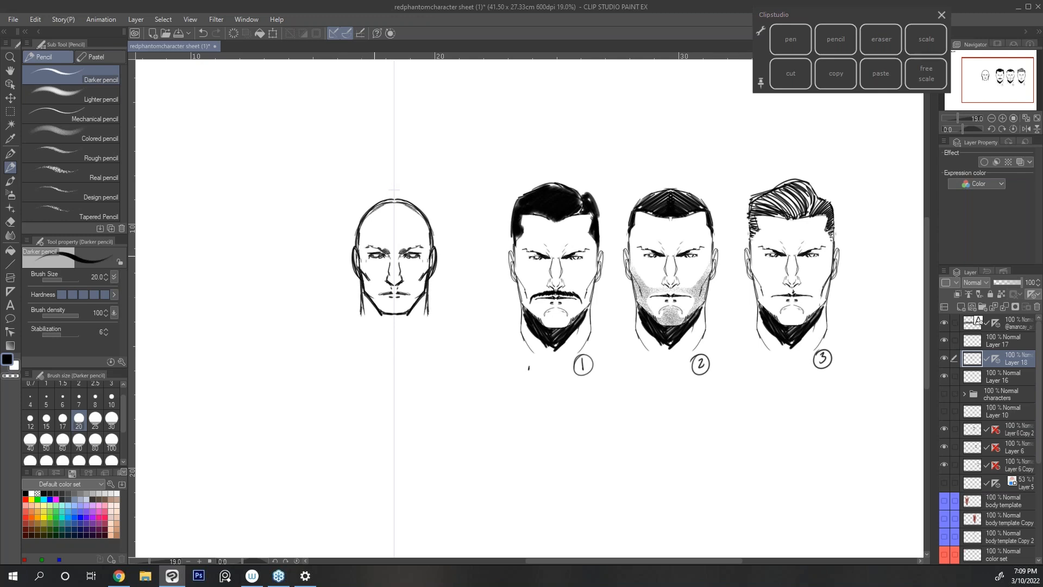
# Draw the shoulder lines and hatch the V-shaped shadow under the chin of the mirrored head.
pyautogui.moveTo(361, 315)
pyautogui.mouseDown()
pyautogui.moveTo(375, 336)
pyautogui.moveTo(346, 326)
pyautogui.moveTo(381, 327)
pyautogui.mouseUp()
pyautogui.moveTo(372, 305); pyautogui.dragTo(394, 333)
pyautogui.moveTo(385, 313); pyautogui.dragTo(393, 323)
pyautogui.moveTo(390, 314); pyautogui.dragTo(394, 332)
# Turn off the display of the symmetrical ruler on the new head's layer.
pyautogui.press('space')
pyautogui.moveTo(489, 337); pyautogui.dragTo(554, 344)
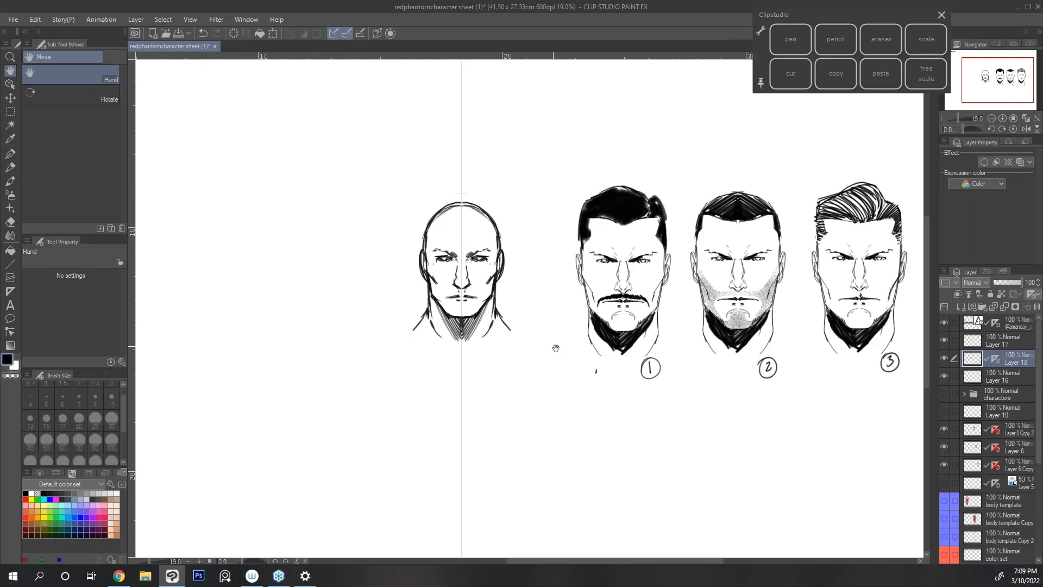
pyautogui.rightClick(990, 359)
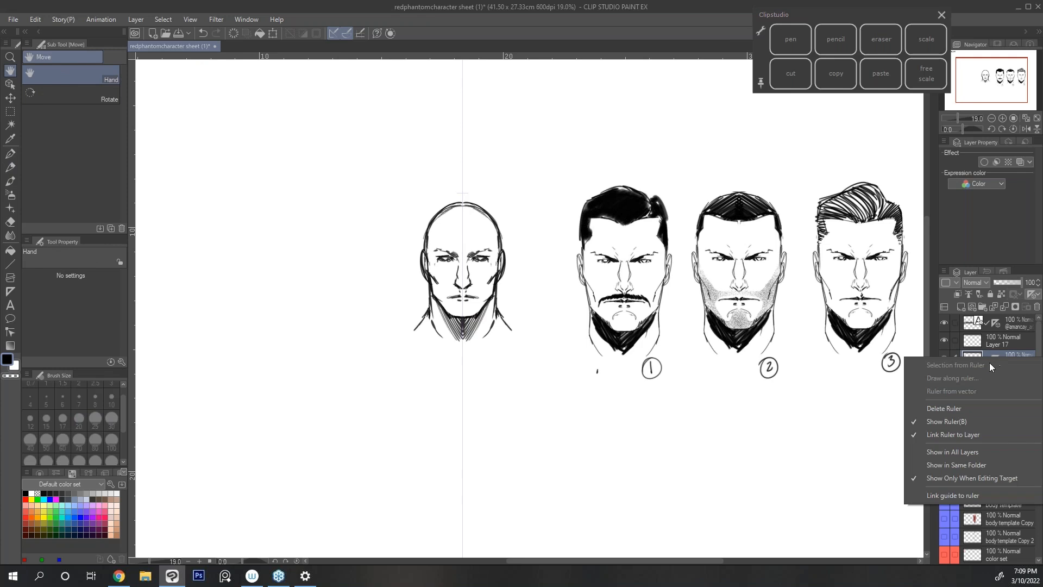
pyautogui.click(944, 423)
# Select the bald head with the Lasso and paste a copy of it on its own layer.
pyautogui.click(10, 111)
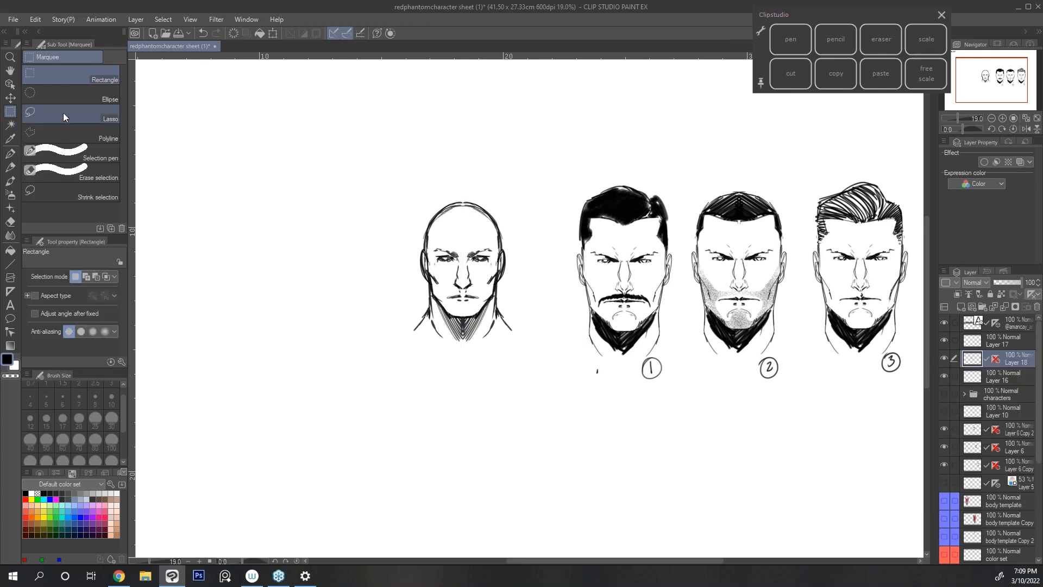
pyautogui.click(63, 113)
pyautogui.moveTo(525, 176)
pyautogui.mouseDown()
pyautogui.moveTo(405, 387)
pyautogui.moveTo(546, 196)
pyautogui.moveTo(526, 217)
pyautogui.mouseUp()
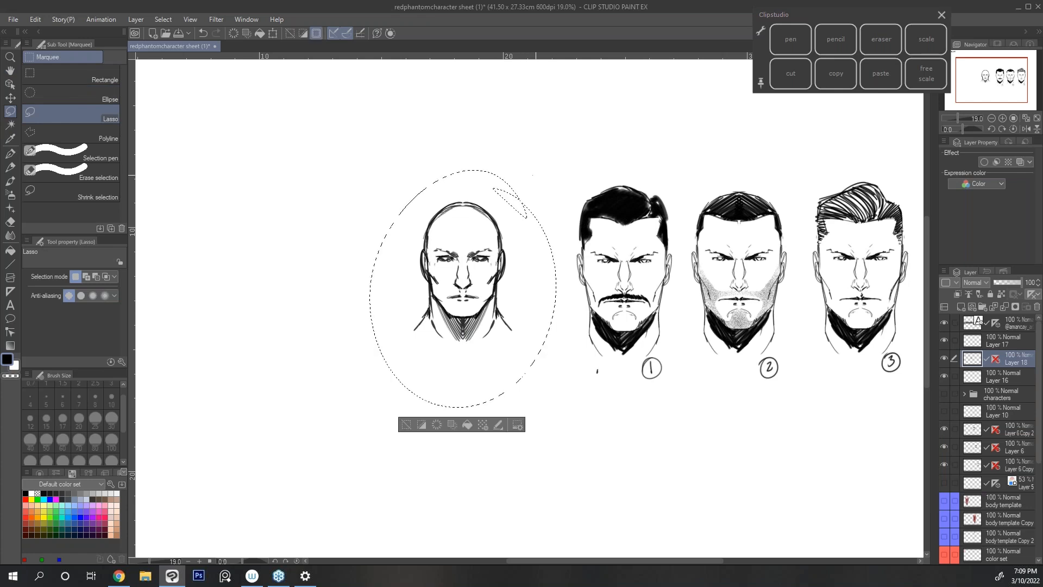
pyautogui.click(843, 76)
pyautogui.click(878, 74)
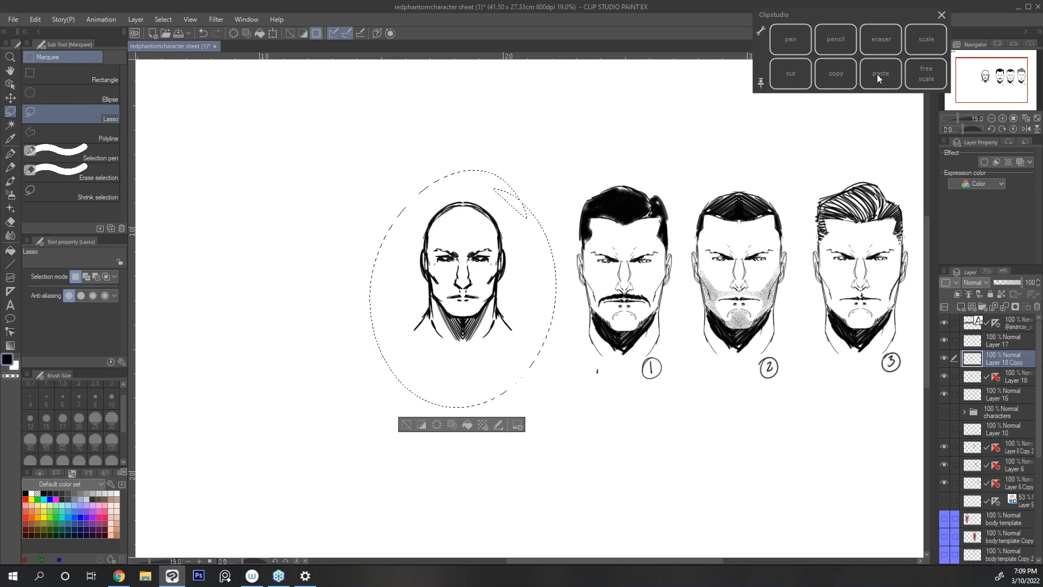
# Clear the selection and move the copied head to the empty space left of the original.
pyautogui.click(407, 424)
pyautogui.click(10, 98)
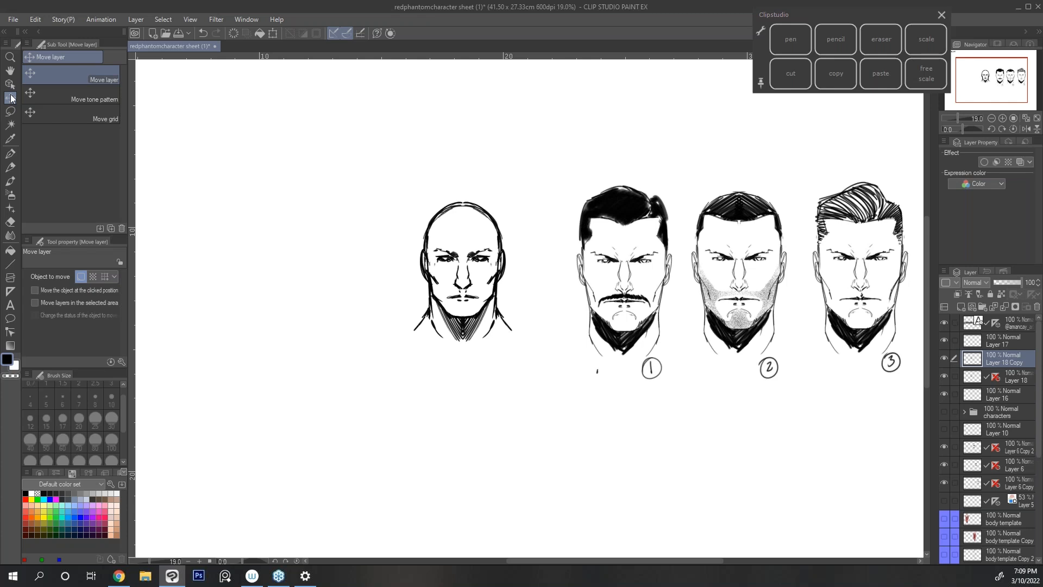
pyautogui.moveTo(609, 351); pyautogui.dragTo(527, 353)
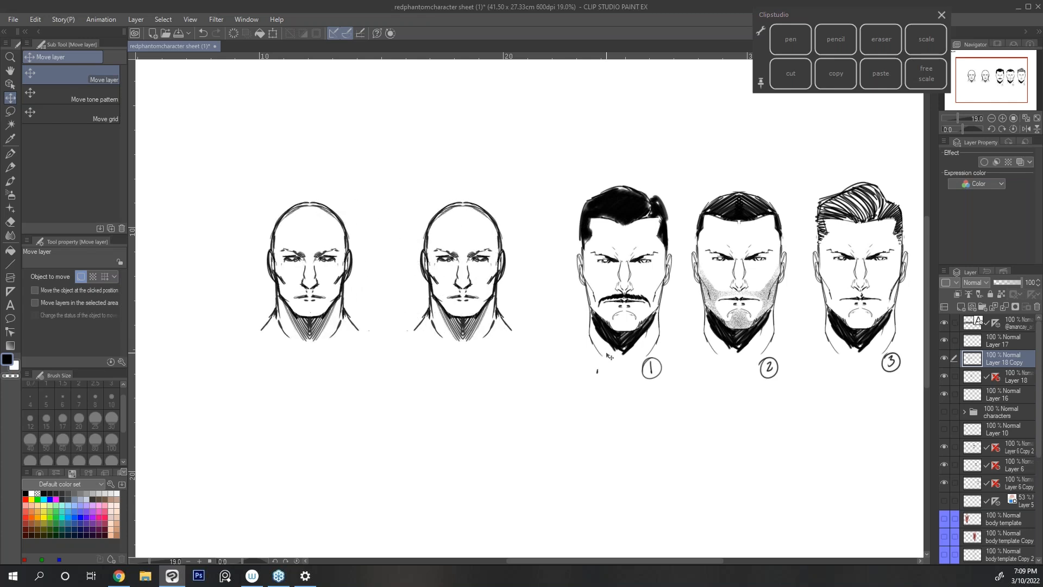
pyautogui.click(843, 48)
pyautogui.press('space')
pyautogui.moveTo(785, 207)
pyautogui.mouseDown()
pyautogui.moveTo(738, 207)
pyautogui.moveTo(752, 210)
pyautogui.mouseUp()
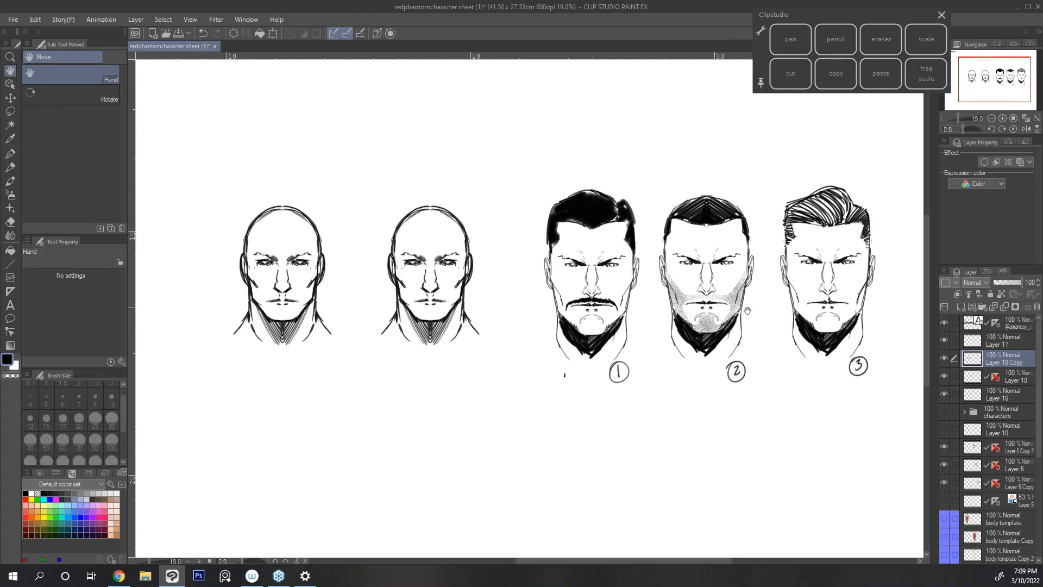
# Sketch loose, swept hair on the original bald head beside head 1 with the Darker pencil at size 70.
pyautogui.moveTo(724, 243); pyautogui.dragTo(769, 253)
pyautogui.click(842, 44)
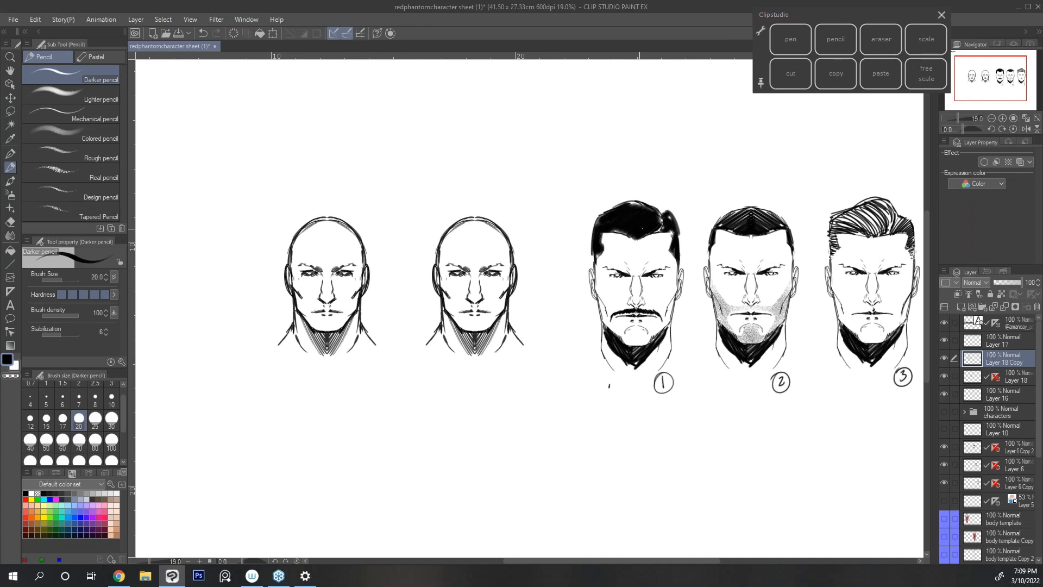
pyautogui.click(78, 442)
pyautogui.moveTo(490, 237)
pyautogui.mouseDown()
pyautogui.moveTo(487, 214)
pyautogui.moveTo(461, 205)
pyautogui.moveTo(427, 268)
pyautogui.mouseUp()
pyautogui.moveTo(475, 209)
pyautogui.mouseDown()
pyautogui.moveTo(445, 227)
pyautogui.moveTo(492, 216)
pyautogui.mouseUp()
pyautogui.moveTo(495, 223)
pyautogui.mouseDown()
pyautogui.moveTo(480, 203)
pyautogui.moveTo(510, 243)
pyautogui.moveTo(509, 264)
pyautogui.moveTo(512, 245)
pyautogui.moveTo(438, 272)
pyautogui.mouseUp()
pyautogui.moveTo(450, 235)
pyautogui.mouseDown()
pyautogui.moveTo(441, 245)
pyautogui.moveTo(475, 241)
pyautogui.mouseUp()
pyautogui.moveTo(483, 230)
pyautogui.mouseDown()
pyautogui.moveTo(459, 205)
pyautogui.moveTo(479, 234)
pyautogui.moveTo(448, 239)
pyautogui.mouseUp()
pyautogui.click(14, 366)
pyautogui.moveTo(453, 235)
pyautogui.mouseDown()
pyautogui.moveTo(442, 259)
pyautogui.moveTo(445, 241)
pyautogui.moveTo(478, 236)
pyautogui.mouseUp()
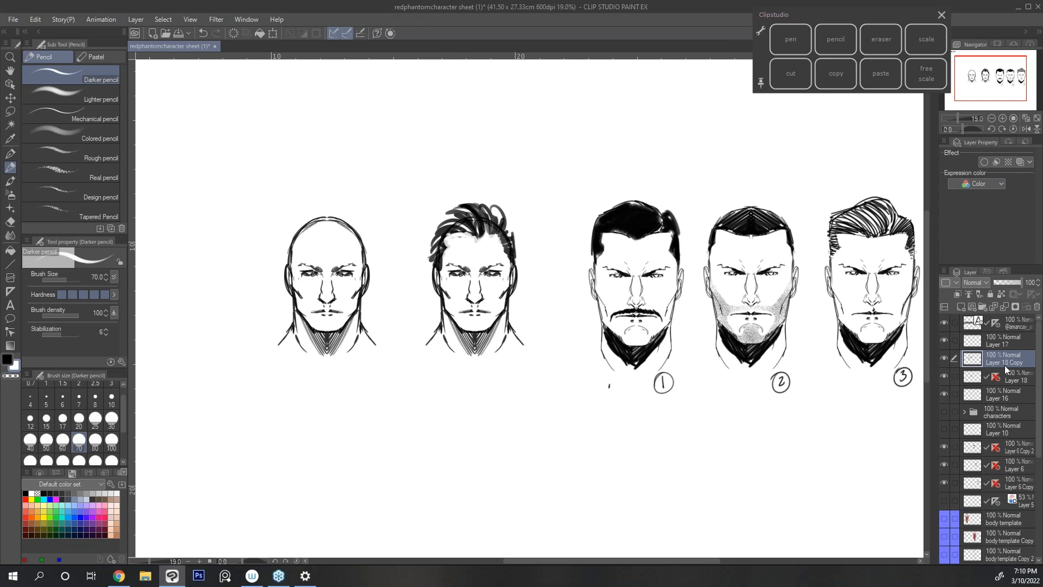
# Show the symmetrical ruler on Layer 18 and undo the loose hair strokes, keeping the pasted head copy.
pyautogui.click(995, 376)
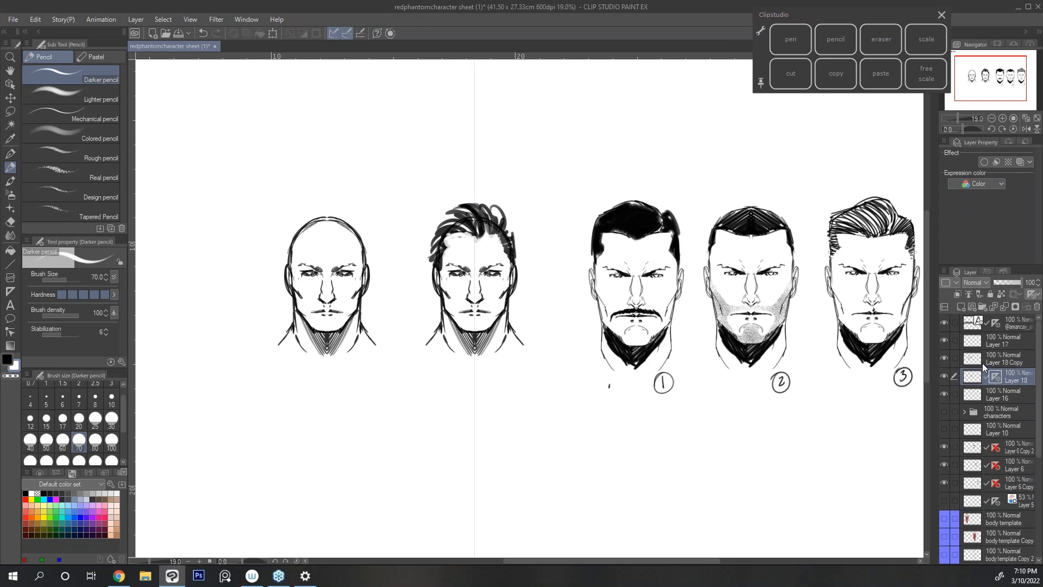
pyautogui.click(202, 33)
pyautogui.click(202, 30)
pyautogui.click(202, 31)
pyautogui.click(203, 31)
pyautogui.click(204, 30)
pyautogui.click(204, 31)
pyautogui.click(204, 31)
pyautogui.click(204, 31)
pyautogui.click(203, 32)
pyautogui.click(204, 32)
pyautogui.click(205, 32)
pyautogui.click(206, 34)
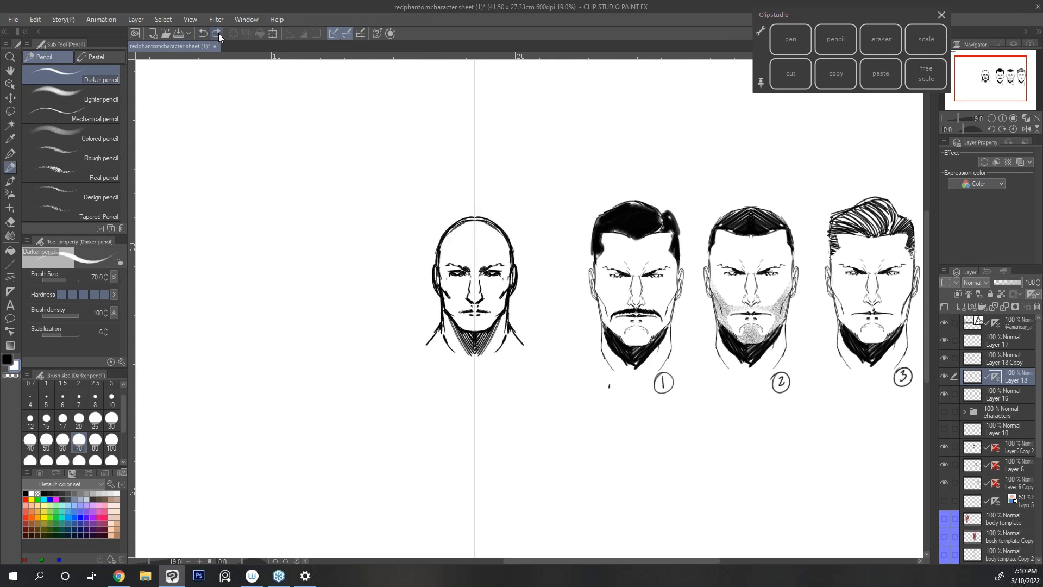
pyautogui.click(217, 34)
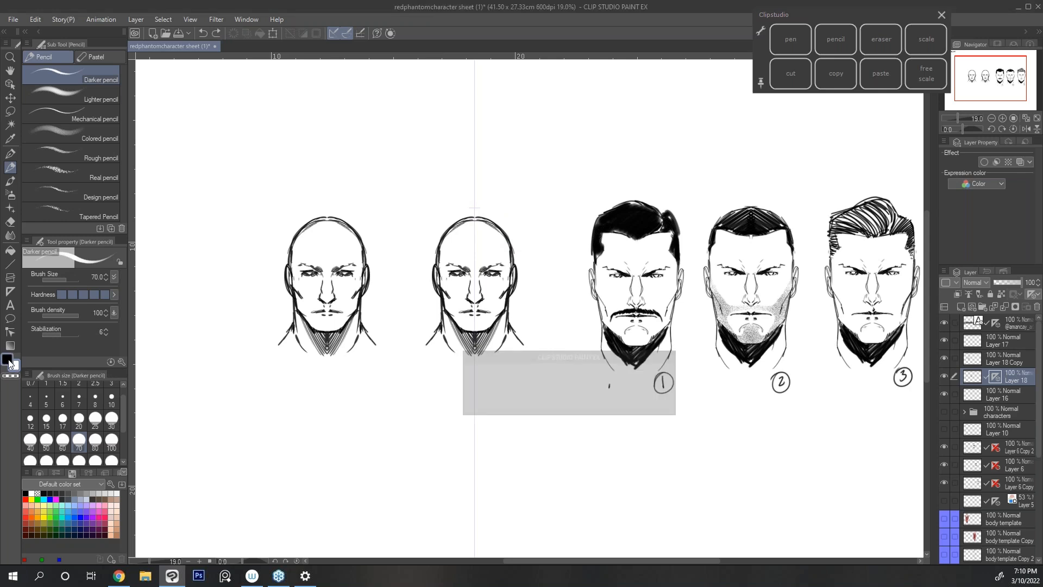
# Draw symmetrical short dark hair with a widow's peak and sideburns on the original bald head.
pyautogui.moveTo(507, 247)
pyautogui.mouseDown()
pyautogui.moveTo(510, 266)
pyautogui.moveTo(500, 231)
pyautogui.moveTo(480, 226)
pyautogui.moveTo(477, 238)
pyautogui.moveTo(499, 233)
pyautogui.moveTo(476, 229)
pyautogui.moveTo(508, 263)
pyautogui.mouseUp()
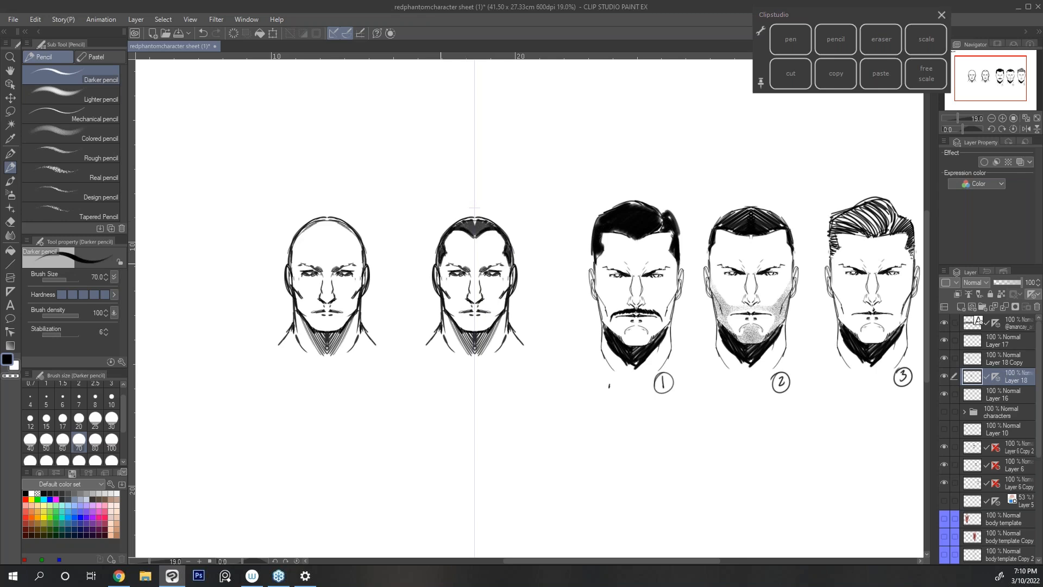
pyautogui.moveTo(475, 219); pyautogui.dragTo(446, 234)
pyautogui.moveTo(503, 253); pyautogui.dragTo(511, 276)
# Turn off the symmetrical ruler on Layer 18 and sketch side-swept hair on the copied bald head with the pencil at size 30.
pyautogui.moveTo(650, 560); pyautogui.dragTo(625, 560)
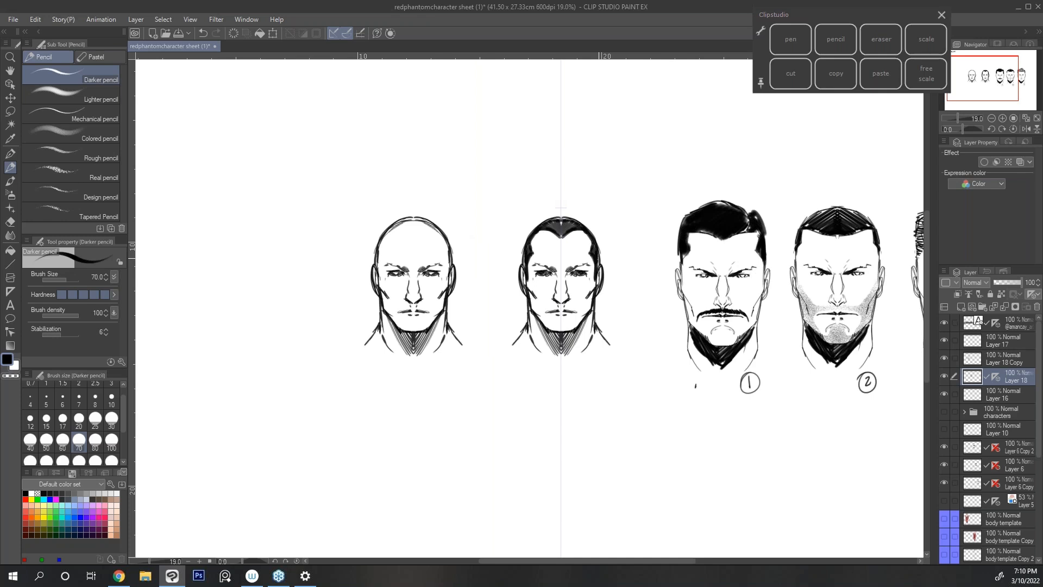
pyautogui.click(112, 418)
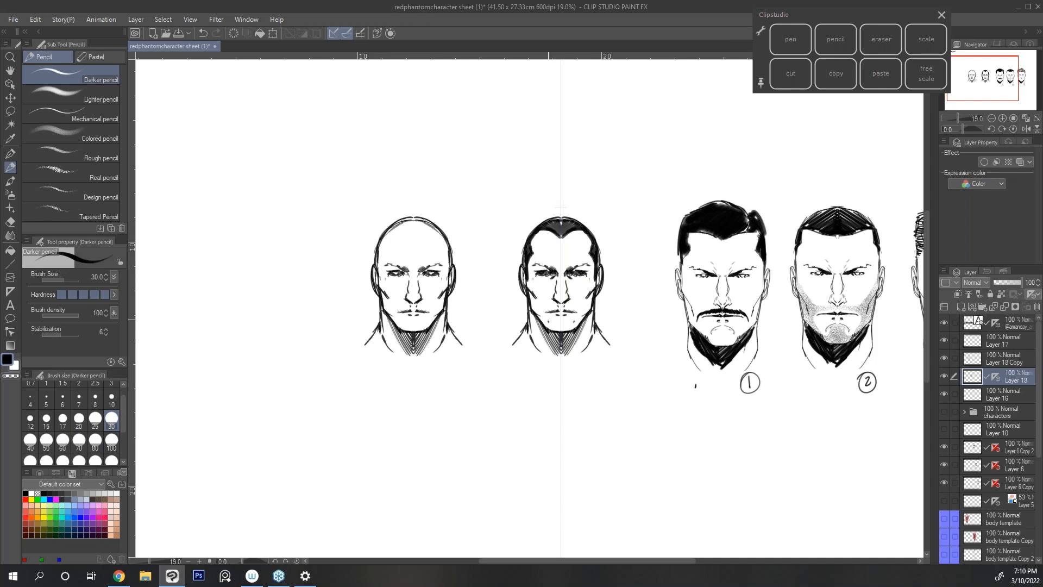
pyautogui.keyDown('shift'); pyautogui.click(996, 377); pyautogui.keyUp('shift')
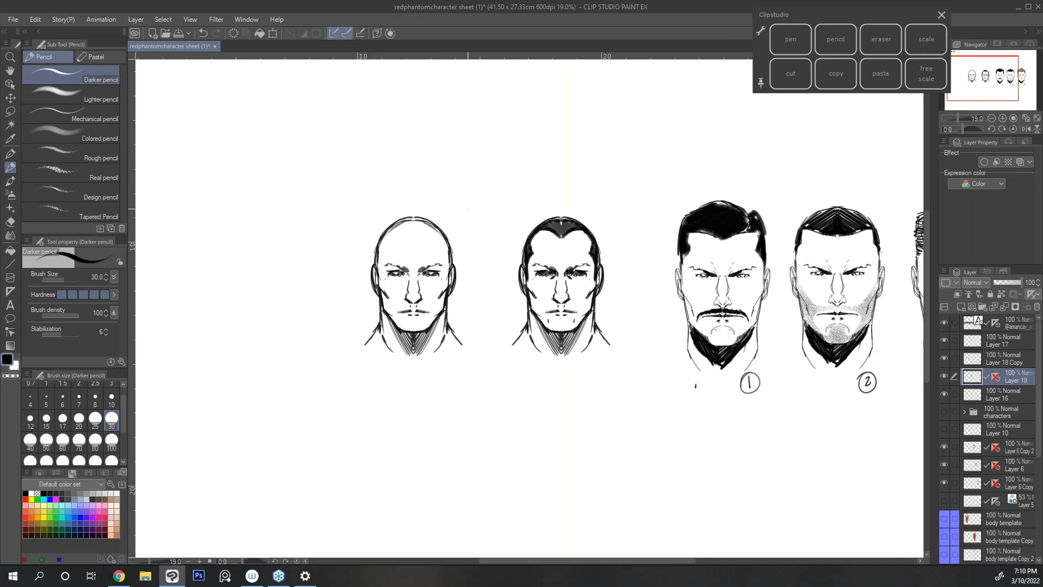
pyautogui.moveTo(423, 205)
pyautogui.mouseDown()
pyautogui.moveTo(438, 225)
pyautogui.moveTo(402, 206)
pyautogui.moveTo(381, 221)
pyautogui.moveTo(373, 249)
pyautogui.mouseUp()
pyautogui.moveTo(436, 219)
pyautogui.mouseDown()
pyautogui.moveTo(454, 244)
pyautogui.moveTo(422, 237)
pyautogui.mouseUp()
pyautogui.moveTo(427, 221)
pyautogui.mouseDown()
pyautogui.moveTo(417, 237)
pyautogui.moveTo(377, 241)
pyautogui.mouseUp()
pyautogui.moveTo(388, 236); pyautogui.dragTo(370, 254)
pyautogui.moveTo(382, 249); pyautogui.dragTo(376, 264)
pyautogui.moveTo(434, 231); pyautogui.dragTo(456, 262)
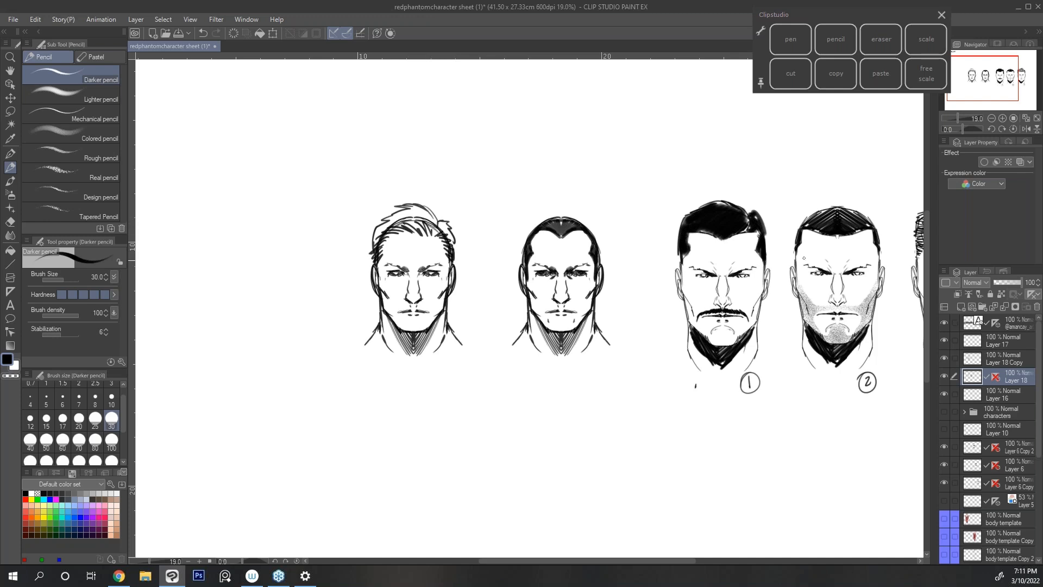
# Switch to Layer 18 Copy and add further hair and side strokes to the side-swept head.
pyautogui.hotkey('alt', ']')
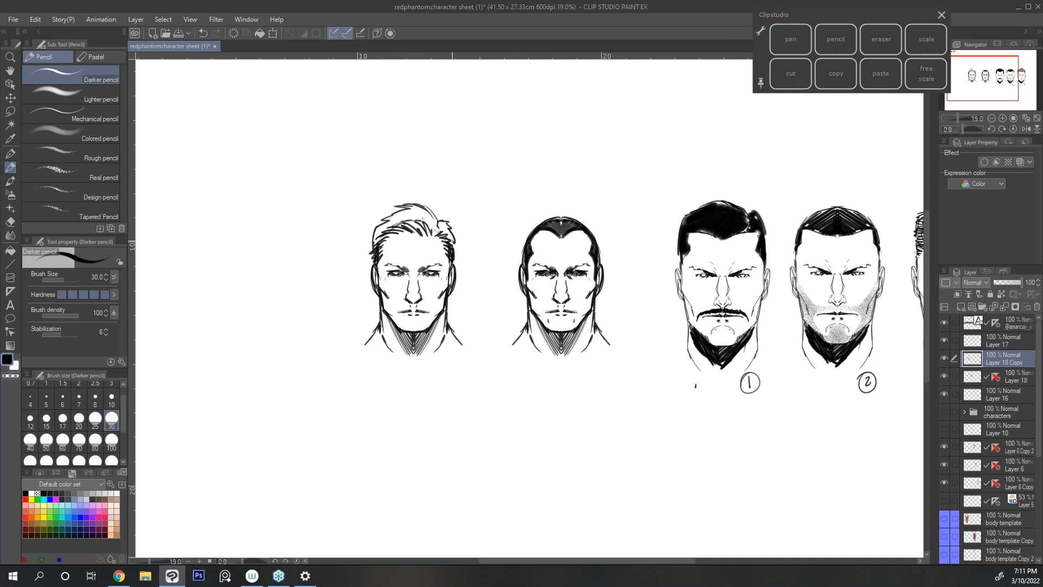
pyautogui.moveTo(430, 209)
pyautogui.mouseDown()
pyautogui.moveTo(378, 230)
pyautogui.moveTo(369, 248)
pyautogui.moveTo(377, 287)
pyautogui.mouseUp()
pyautogui.moveTo(450, 270); pyautogui.dragTo(453, 288)
# Examine the two new heads alongside the numbered head variations 1, 2 and 3.
pyautogui.press('space')
pyautogui.moveTo(535, 359)
pyautogui.mouseDown()
pyautogui.moveTo(533, 344)
pyautogui.moveTo(555, 341)
pyautogui.mouseUp()
pyautogui.moveTo(623, 342); pyautogui.dragTo(529, 353)
pyautogui.moveTo(566, 385); pyautogui.dragTo(518, 376)
pyautogui.moveTo(729, 304); pyautogui.dragTo(658, 291)
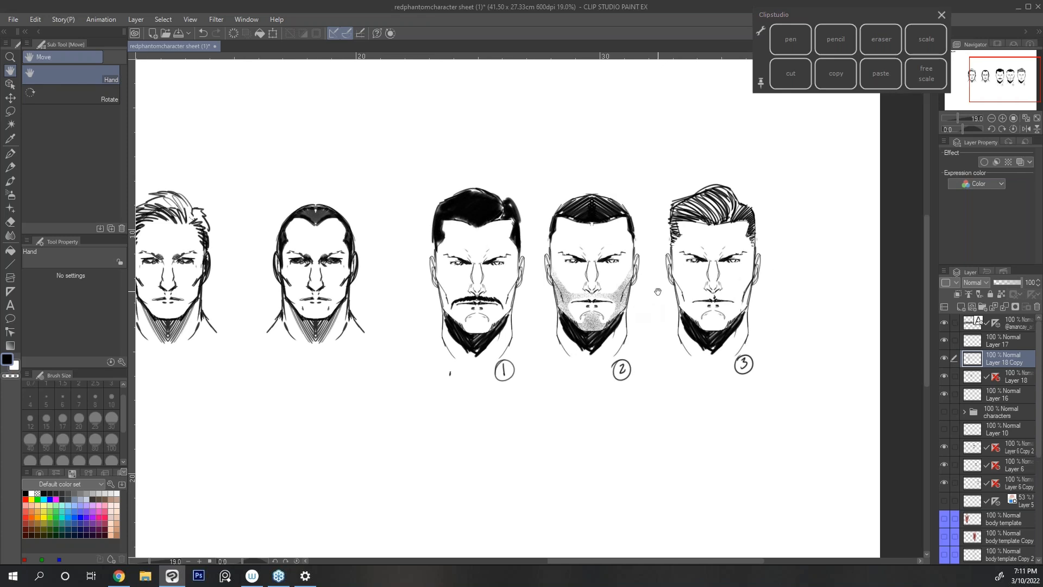
pyautogui.moveTo(648, 340); pyautogui.dragTo(625, 334)
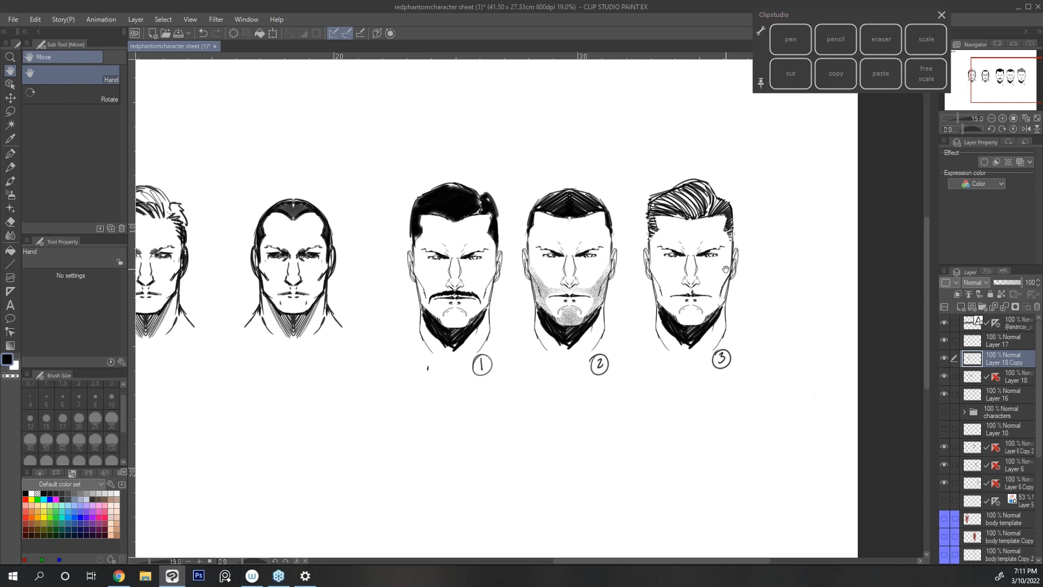
pyautogui.moveTo(926, 235); pyautogui.dragTo(924, 245)
pyautogui.click(993, 119)
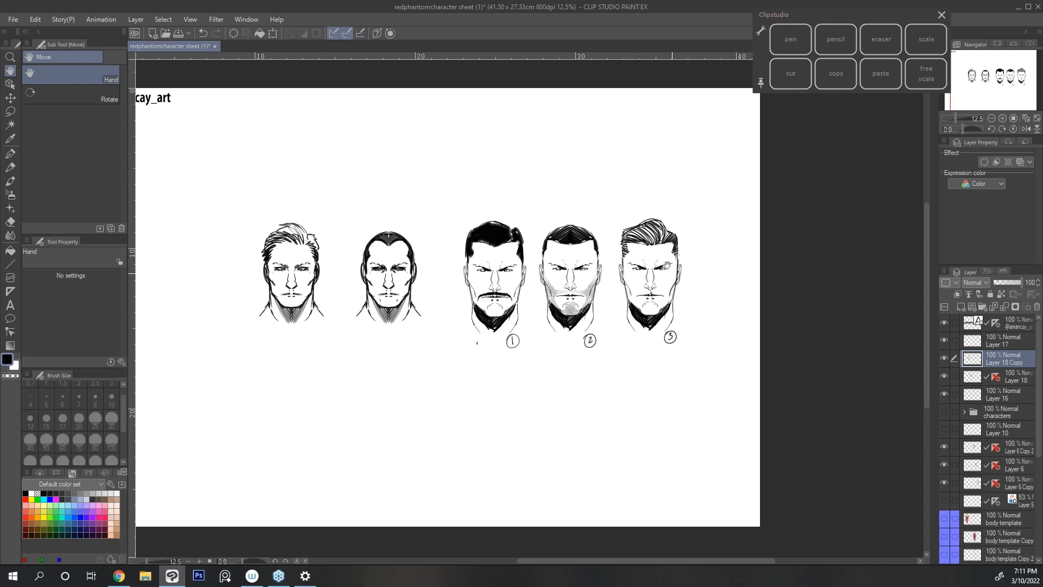
# Hide Layer 6 Copy 2, Layer 6, Layer 16, Layer 18 and Layer 18 Copy, leaving only head 3 on show.
pyautogui.scroll(-1, 926, 277)
pyautogui.scroll(-3, 925, 277)
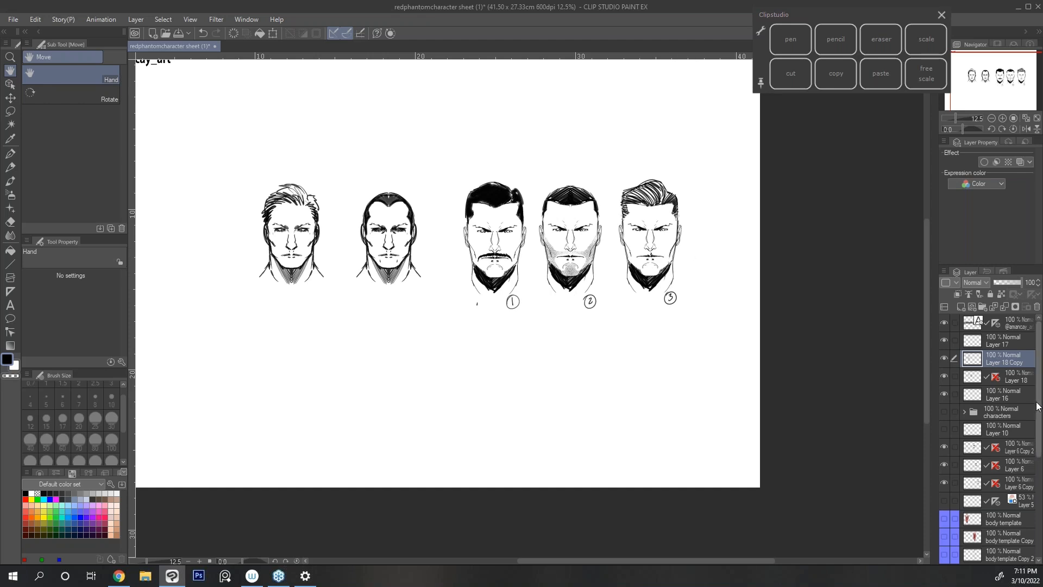
pyautogui.scroll(-2, 1039, 428)
pyautogui.scroll(-2, 1038, 427)
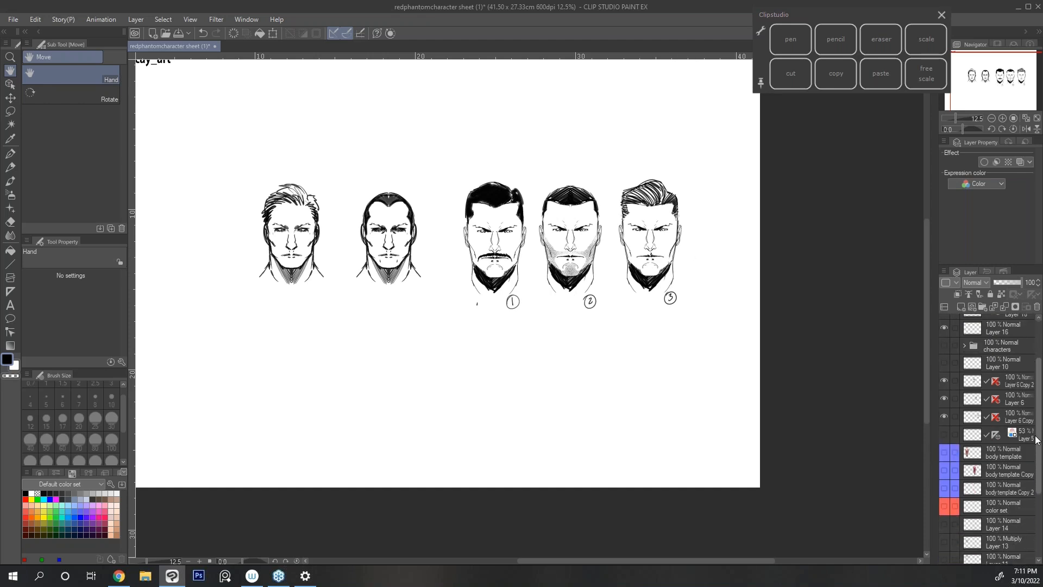
pyautogui.click(944, 381)
pyautogui.click(944, 399)
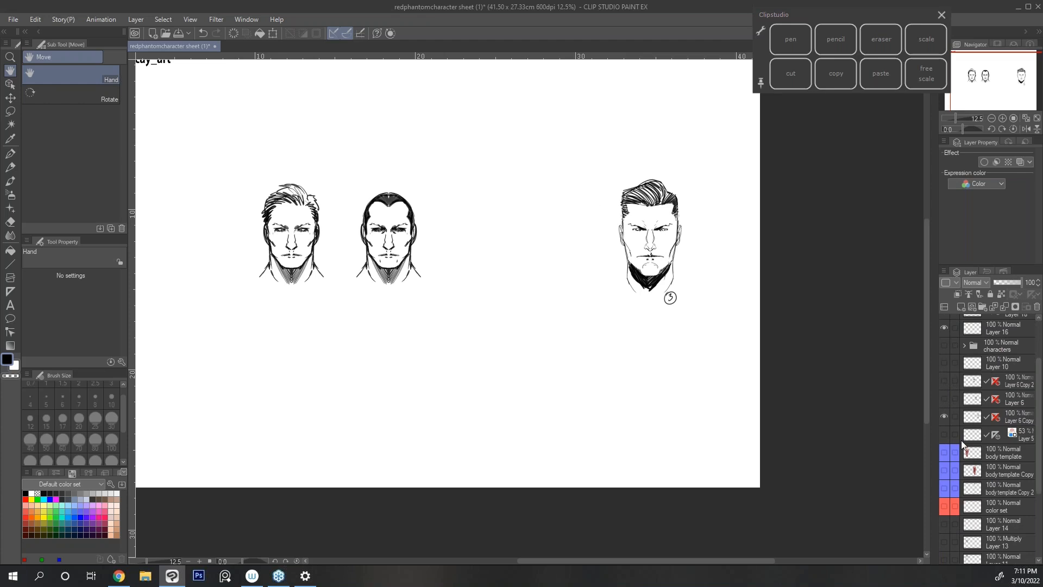
pyautogui.scroll(3, 956, 373)
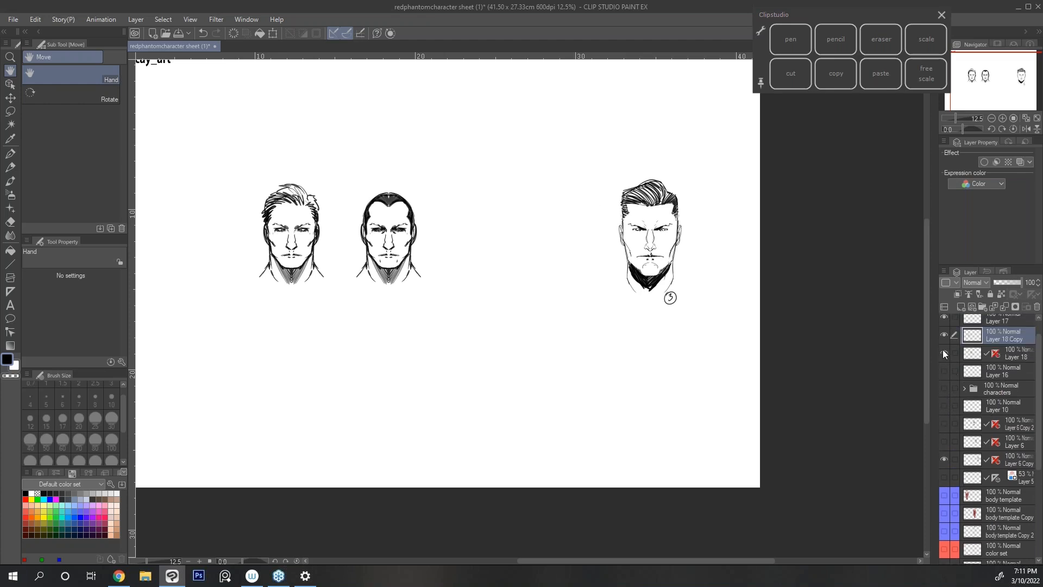
pyautogui.click(944, 352)
pyautogui.click(943, 335)
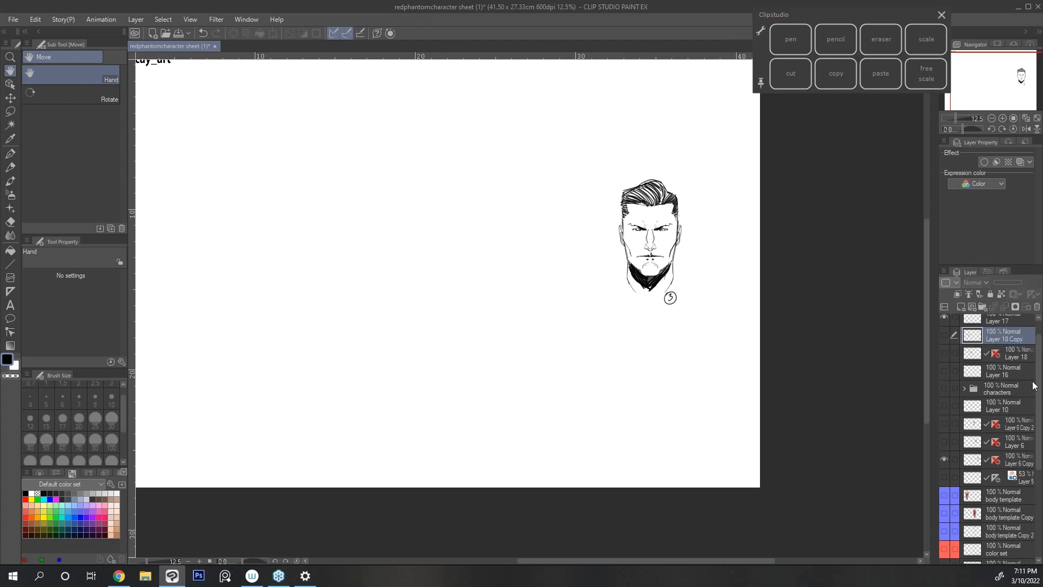
# Show Layer 5 with the head construction sketch, turn off its layer colour and set its opacity to 100%.
pyautogui.scroll(-3, 1034, 385)
pyautogui.click(945, 427)
pyautogui.click(946, 427)
pyautogui.click(946, 428)
pyautogui.click(1024, 432)
pyautogui.click(1021, 161)
pyautogui.moveTo(1009, 279); pyautogui.dragTo(1026, 282)
pyautogui.click(1003, 118)
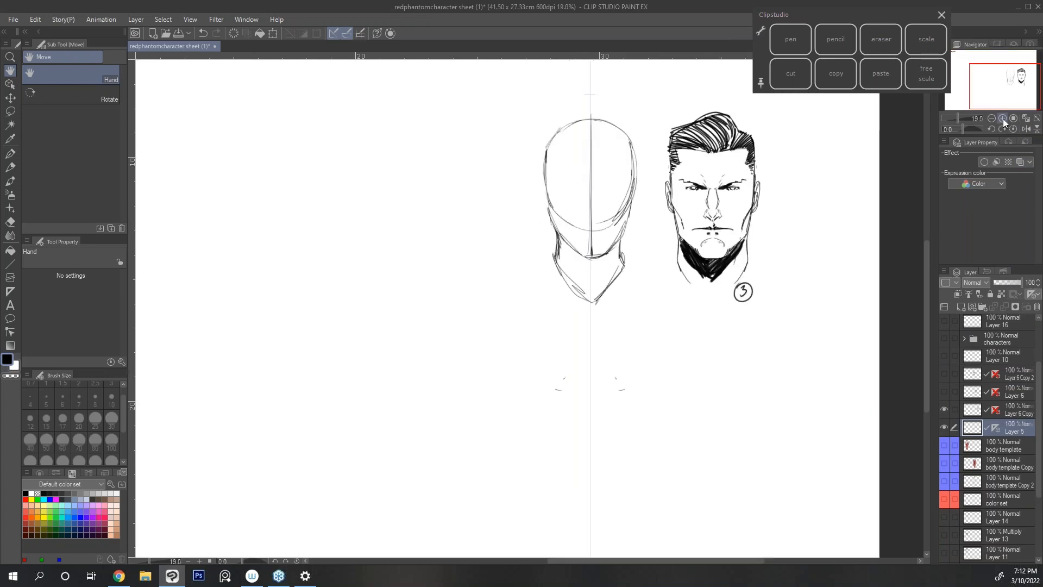
# Turn off the symmetrical ruler on Layer 5 and trace over the skull, jaw and neck lines of the construction head.
pyautogui.click(839, 47)
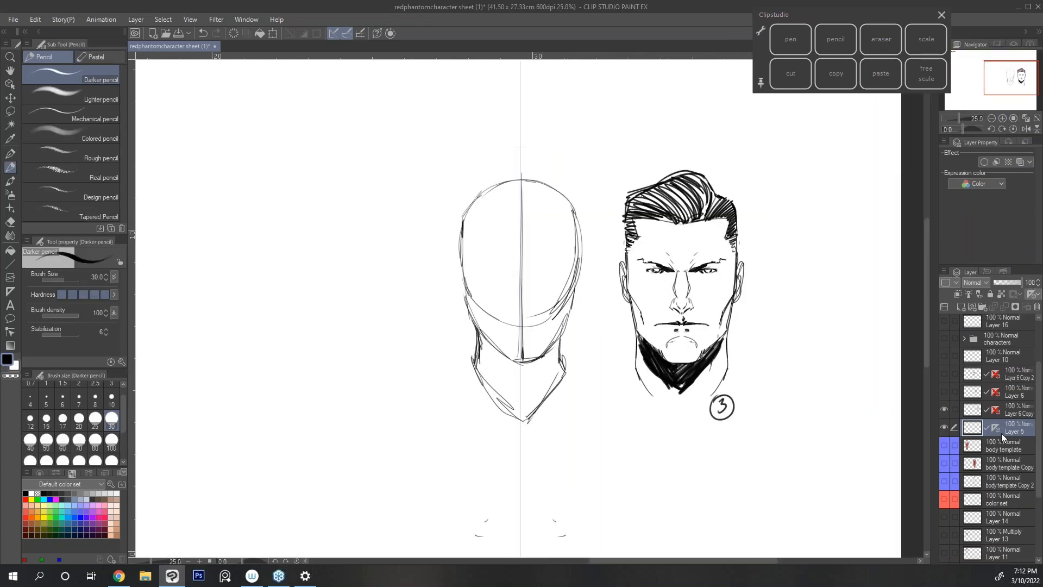
pyautogui.click(999, 429)
pyautogui.moveTo(524, 178)
pyautogui.mouseDown()
pyautogui.moveTo(460, 254)
pyautogui.moveTo(515, 315)
pyautogui.mouseUp()
pyautogui.moveTo(582, 238); pyautogui.dragTo(542, 319)
pyautogui.moveTo(462, 267)
pyautogui.mouseDown()
pyautogui.moveTo(479, 328)
pyautogui.moveTo(504, 356)
pyautogui.mouseUp()
pyautogui.moveTo(580, 267)
pyautogui.mouseDown()
pyautogui.moveTo(565, 335)
pyautogui.moveTo(535, 363)
pyautogui.moveTo(514, 362)
pyautogui.mouseUp()
pyautogui.moveTo(467, 290)
pyautogui.mouseDown()
pyautogui.moveTo(508, 359)
pyautogui.moveTo(533, 363)
pyautogui.mouseUp()
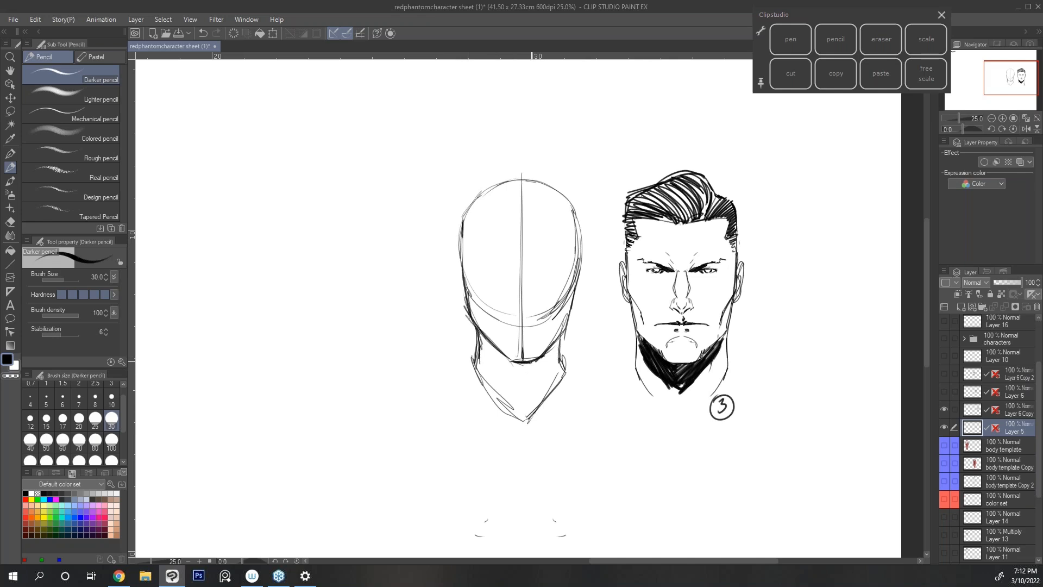
pyautogui.moveTo(480, 331); pyautogui.dragTo(477, 364)
pyautogui.moveTo(558, 339); pyautogui.dragTo(556, 362)
# Show the characters folder and look over its character designs.
pyautogui.click(992, 118)
pyautogui.press('space')
pyautogui.moveTo(468, 271); pyautogui.dragTo(452, 275)
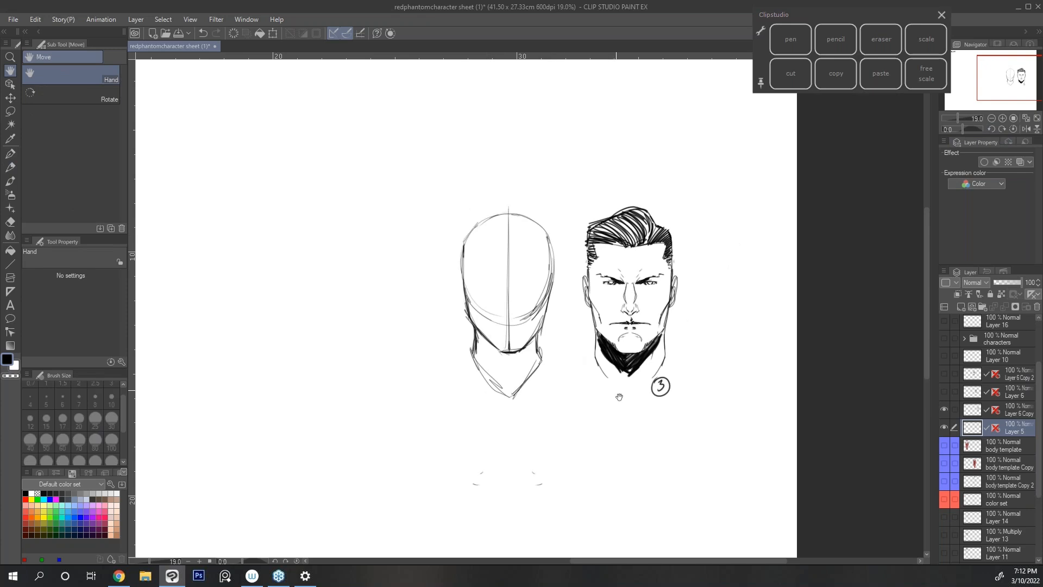
pyautogui.moveTo(619, 397); pyautogui.dragTo(613, 348)
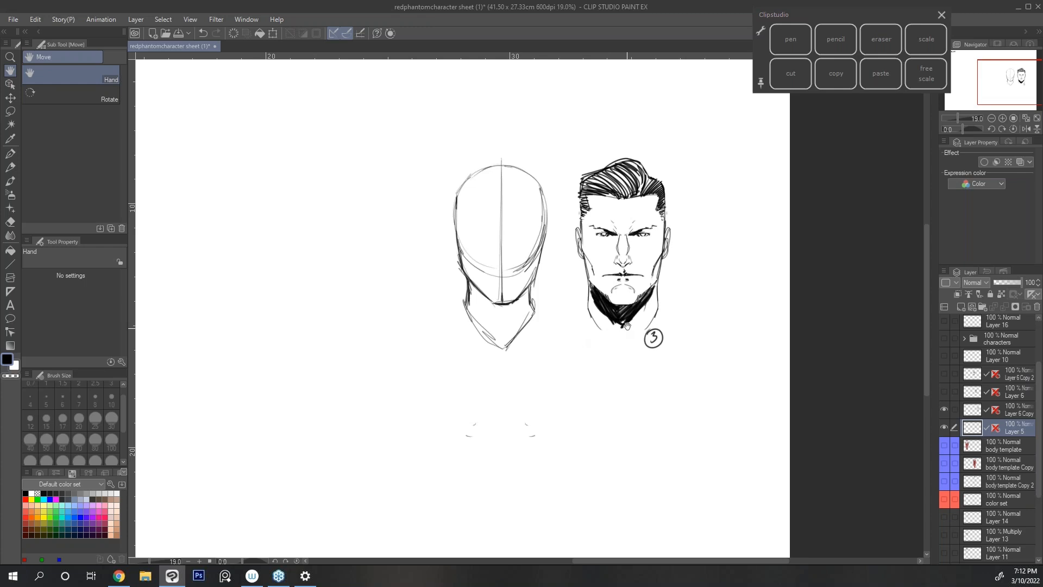
pyautogui.click(944, 339)
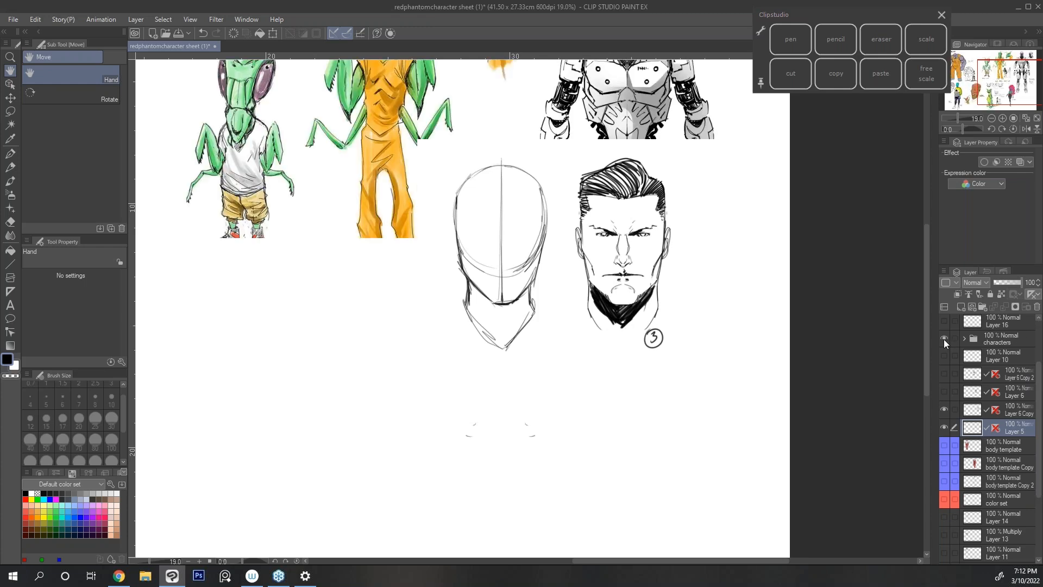
pyautogui.moveTo(1001, 80); pyautogui.dragTo(978, 88)
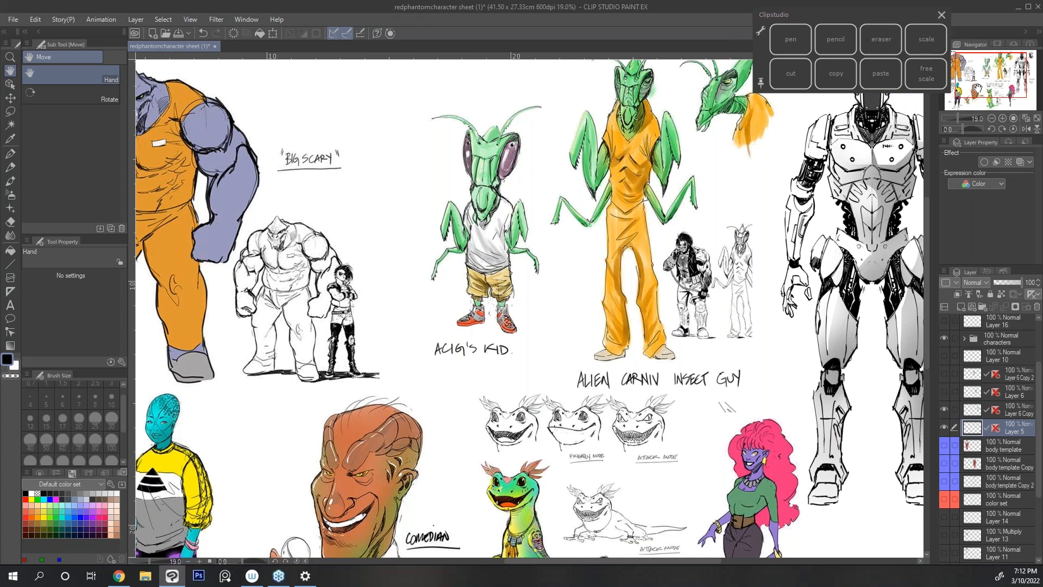
# Hide Layer 6 Copy, Layer 5 and the characters folder.
pyautogui.click(944, 409)
pyautogui.click(944, 427)
pyautogui.click(945, 337)
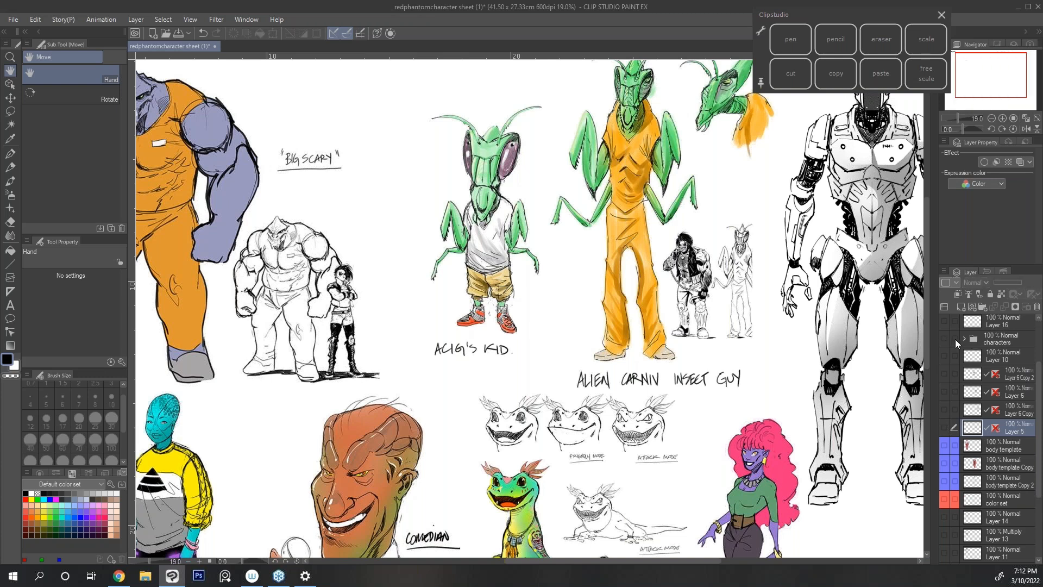
# Show the body template, body template Copy and body template Copy 2 layers to examine the suited figures.
pyautogui.moveTo(1039, 379); pyautogui.dragTo(1033, 374)
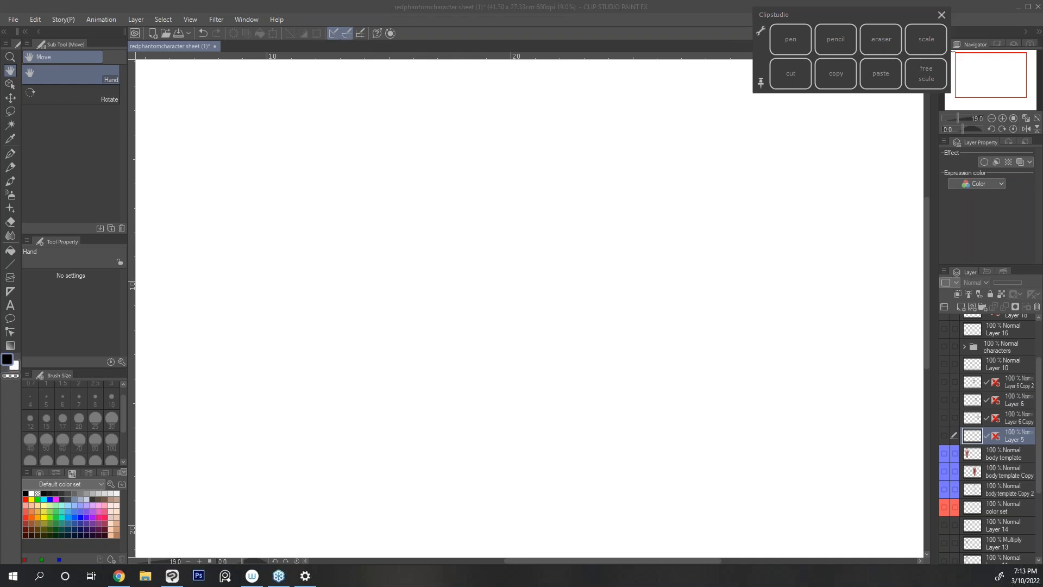
pyautogui.click(944, 453)
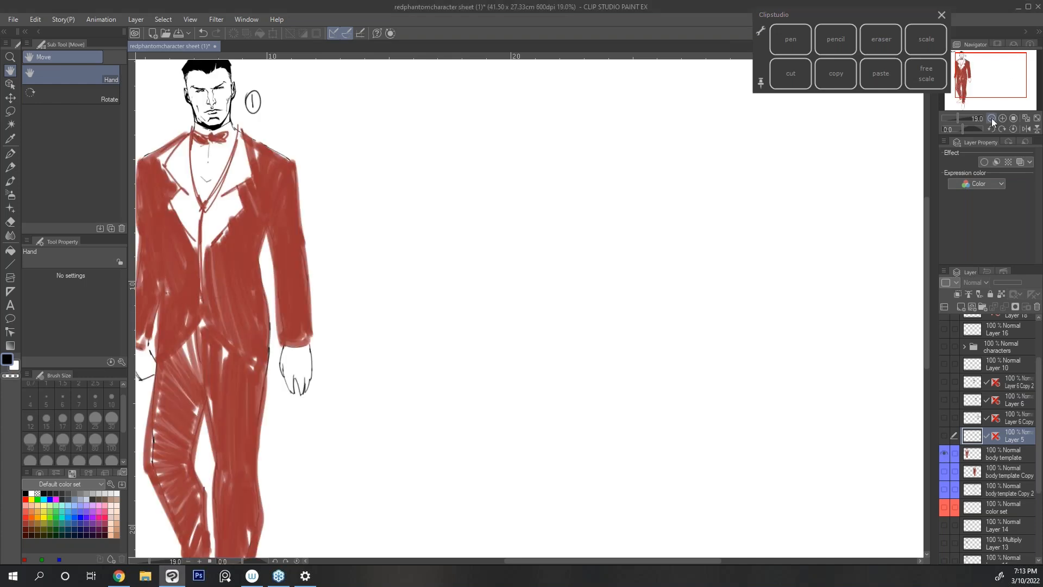
pyautogui.click(991, 119)
pyautogui.click(992, 119)
pyautogui.moveTo(615, 338); pyautogui.dragTo(699, 298)
pyautogui.click(1002, 118)
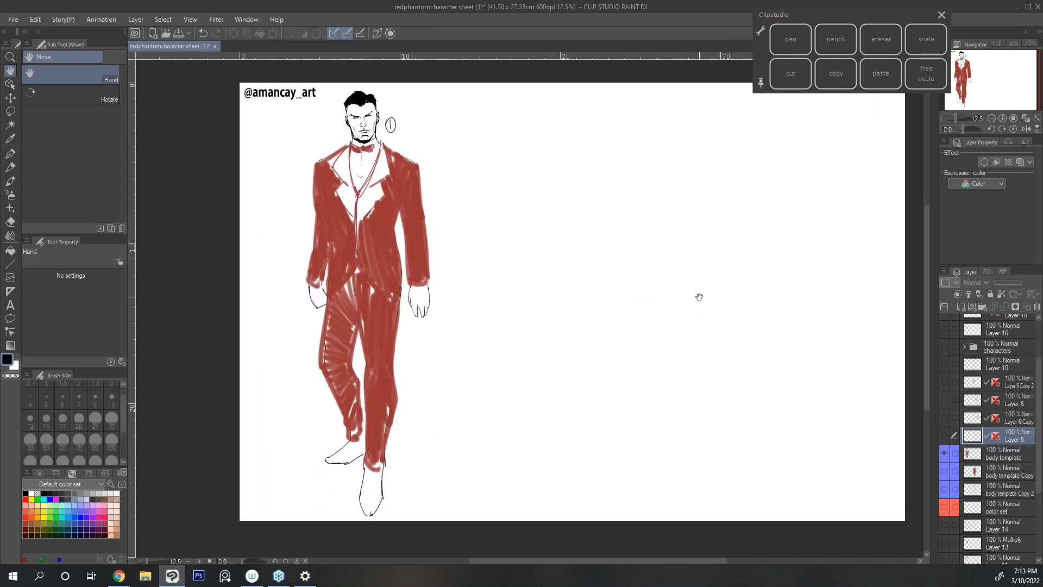
pyautogui.click(945, 472)
pyautogui.click(943, 487)
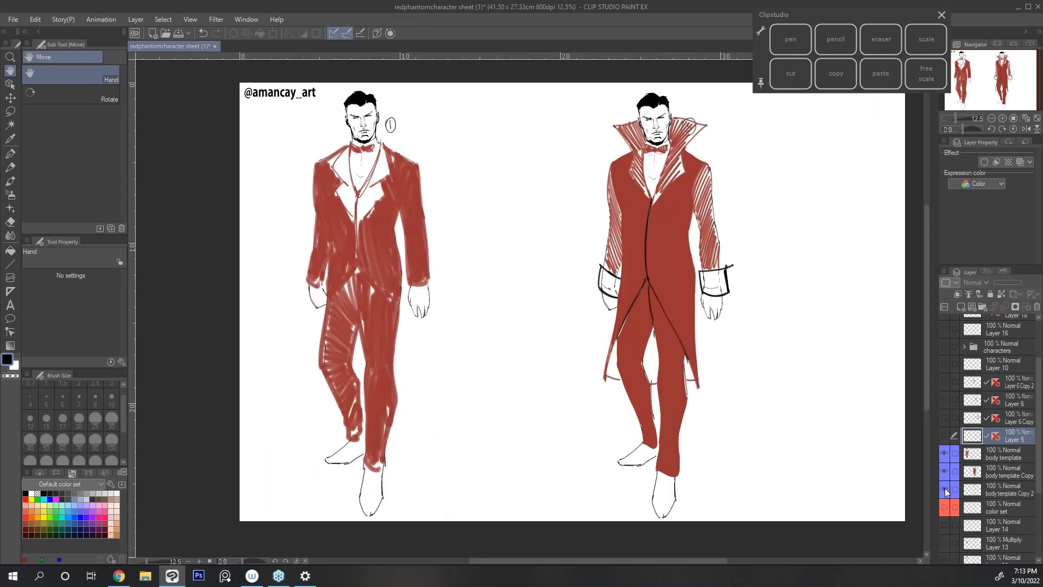
# Check the color set layer's swatches and hide it along with the three body template layers.
pyautogui.click(944, 507)
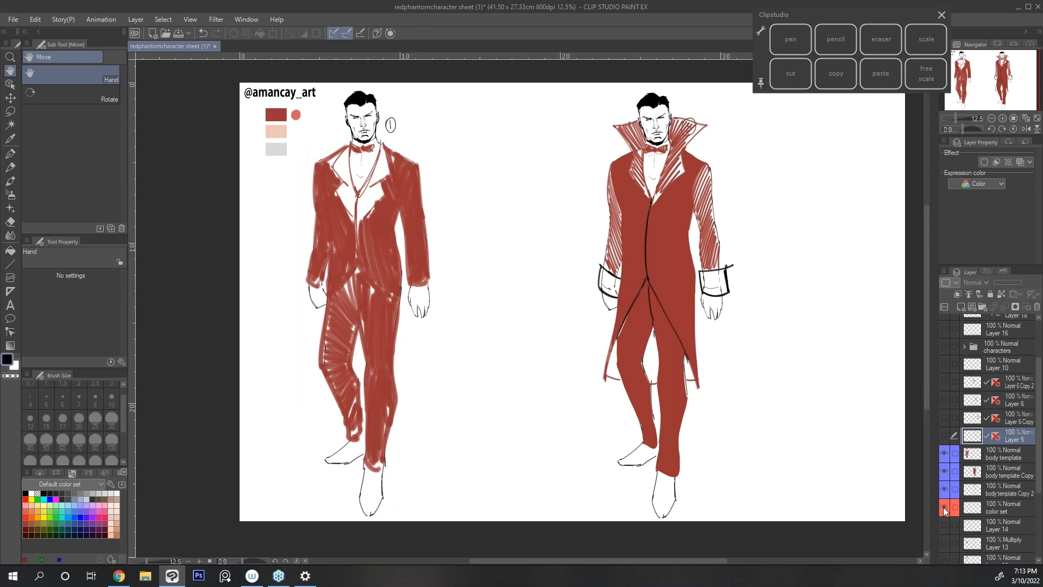
pyautogui.click(944, 507)
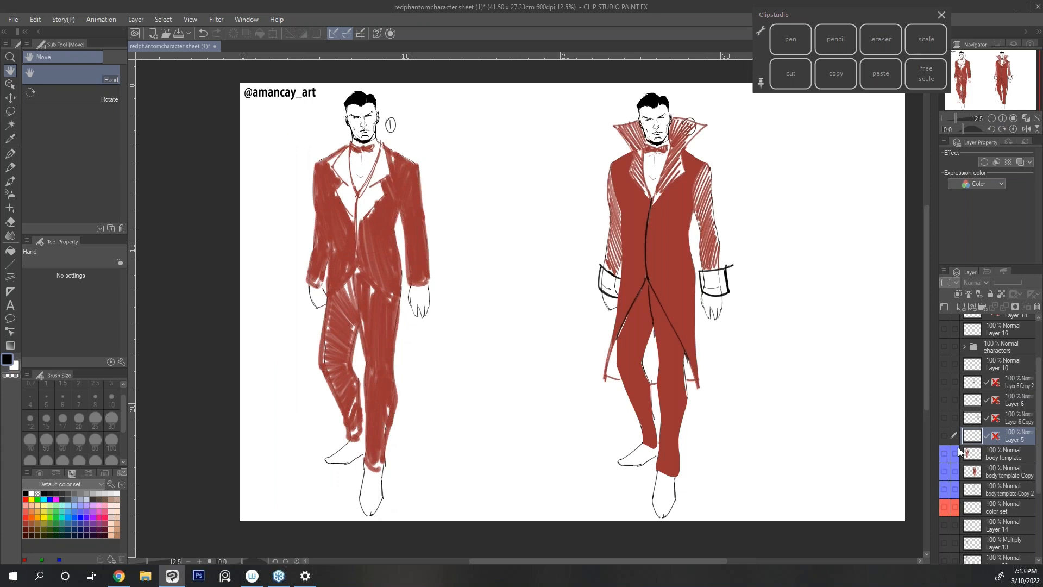
pyautogui.moveTo(1038, 458); pyautogui.dragTo(1038, 500)
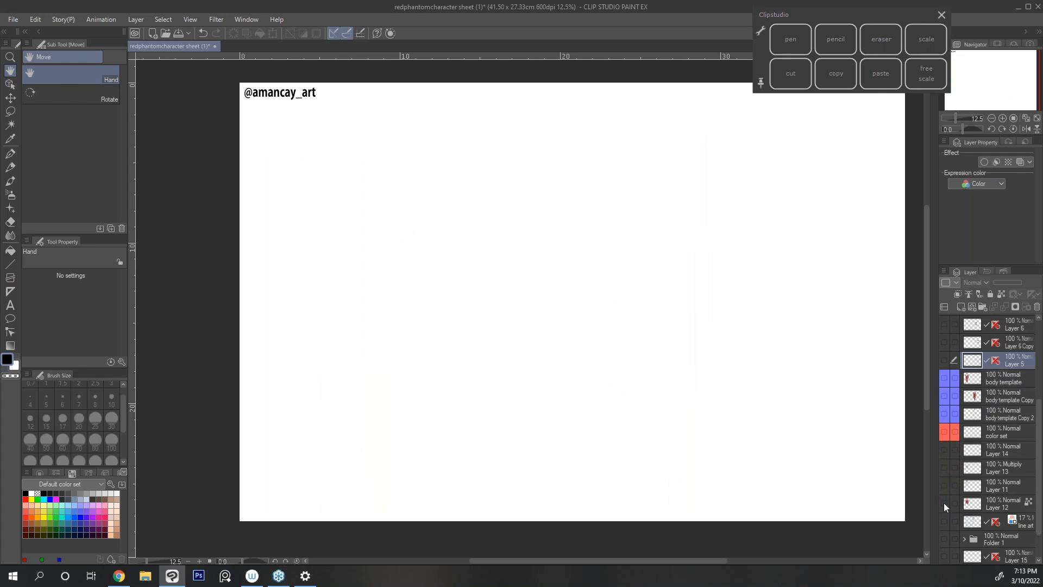
# Toggle Layer 12 on and off to check its contents.
pyautogui.click(944, 503)
pyautogui.click(944, 503)
pyautogui.scroll(2, 946, 403)
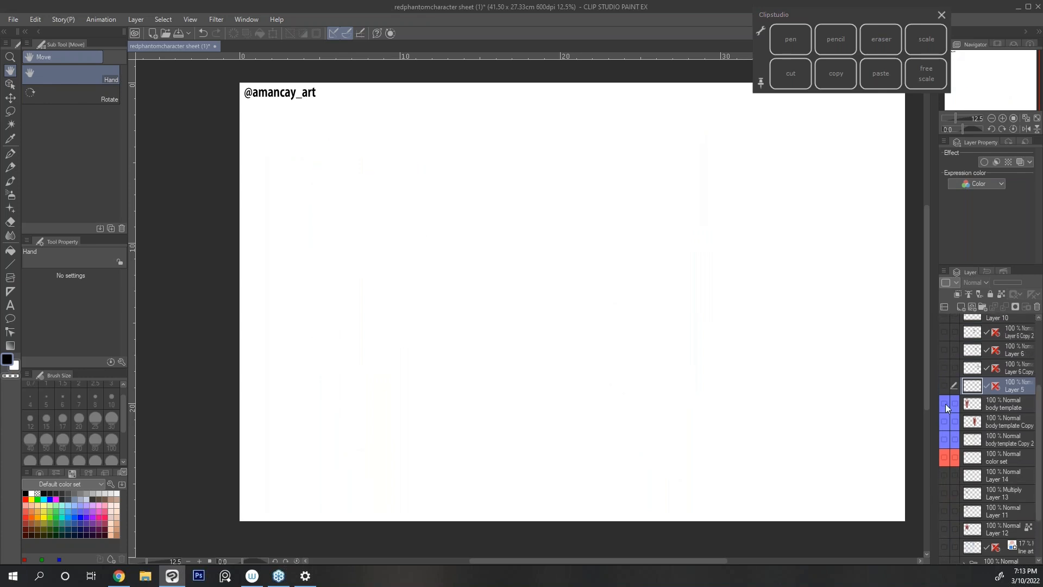
# Show the body template, Layer 6 Copy, body template Copy and body template Copy 2 layers.
pyautogui.click(944, 403)
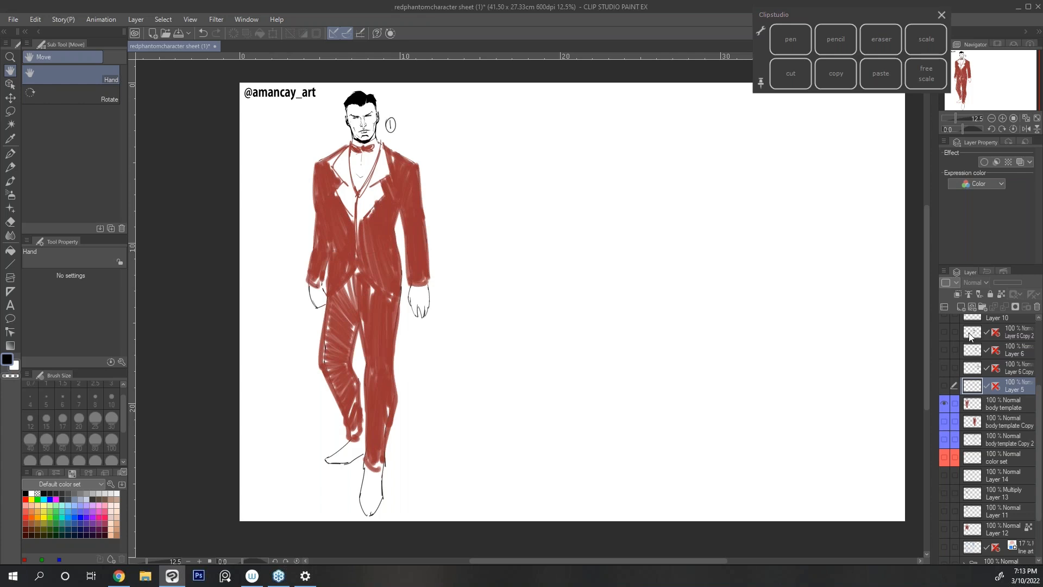
pyautogui.click(944, 349)
pyautogui.click(944, 350)
pyautogui.click(944, 367)
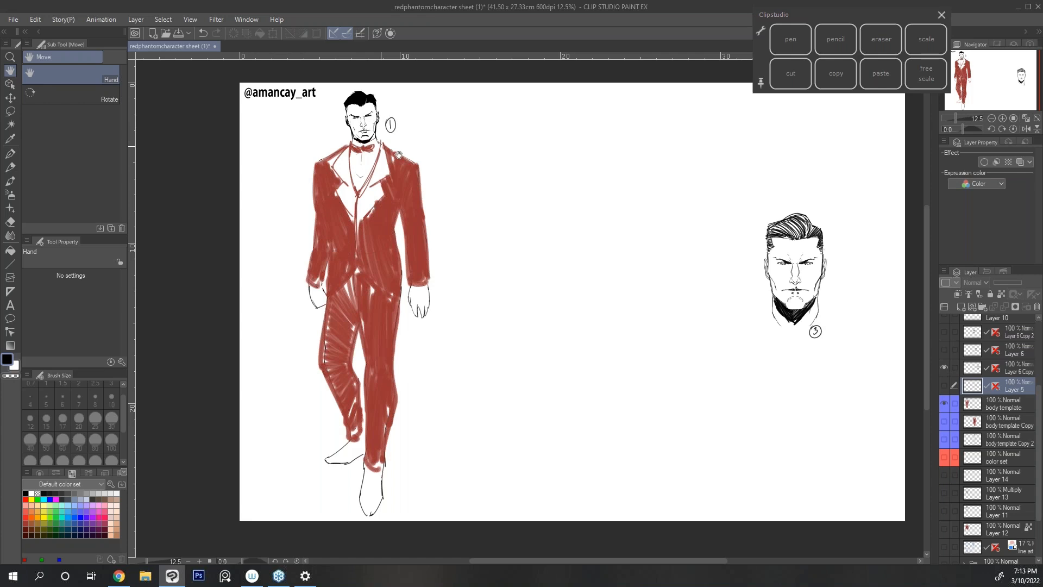
pyautogui.click(945, 421)
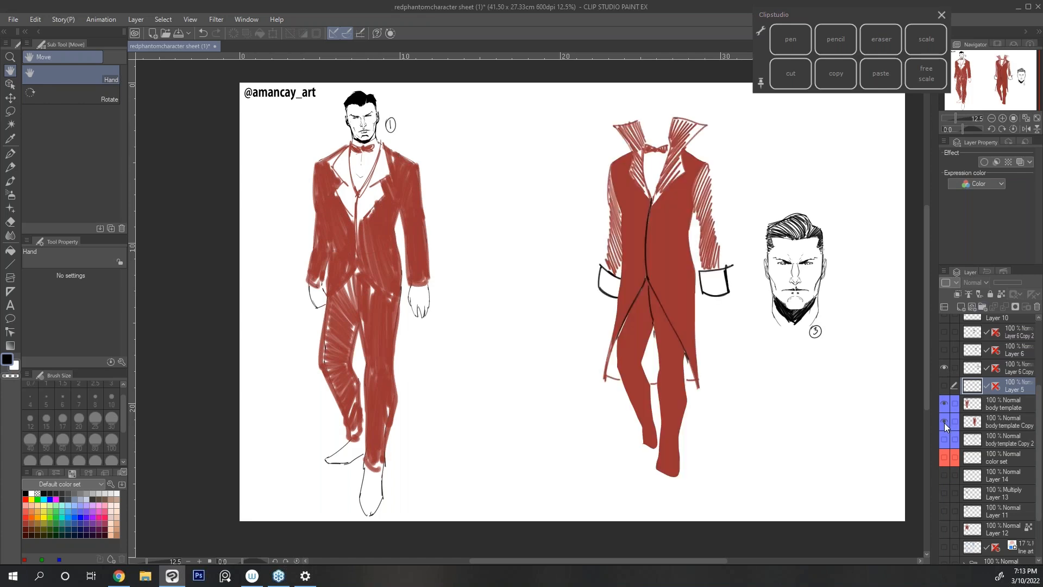
pyautogui.click(945, 439)
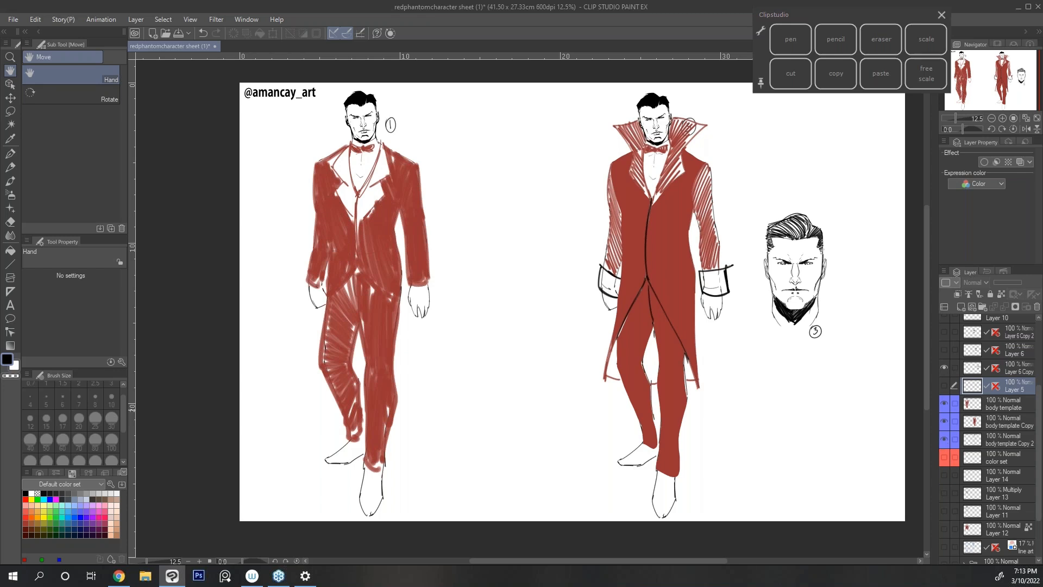
pyautogui.scroll(-2, 1035, 425)
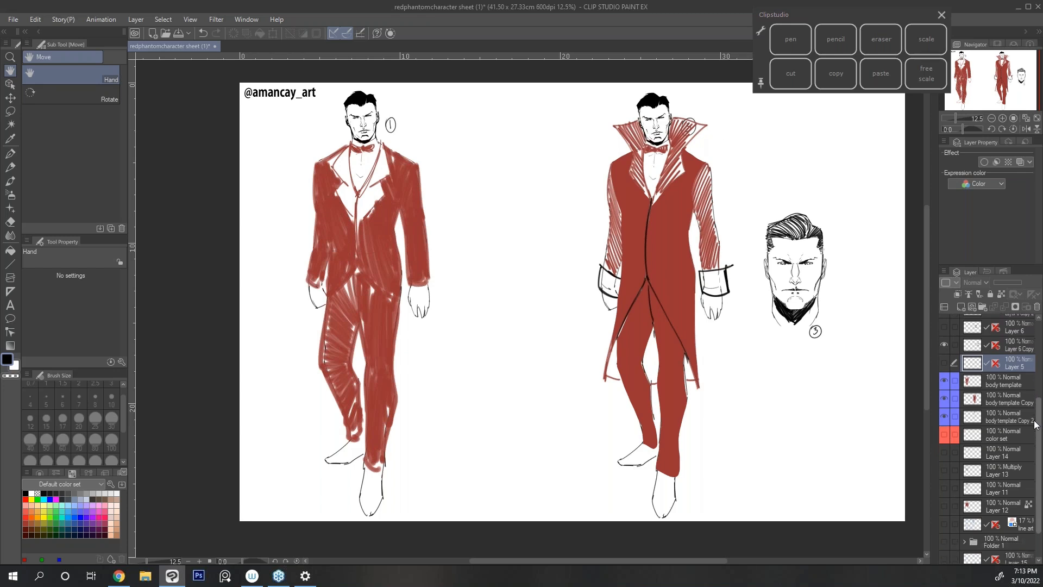
pyautogui.scroll(2, 1035, 425)
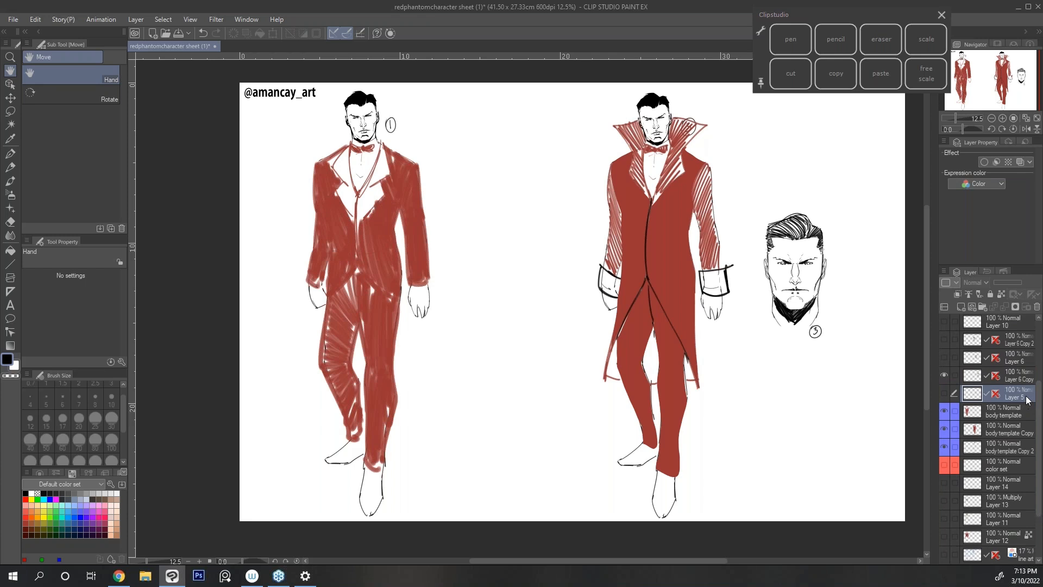
pyautogui.moveTo(676, 255); pyautogui.dragTo(662, 248)
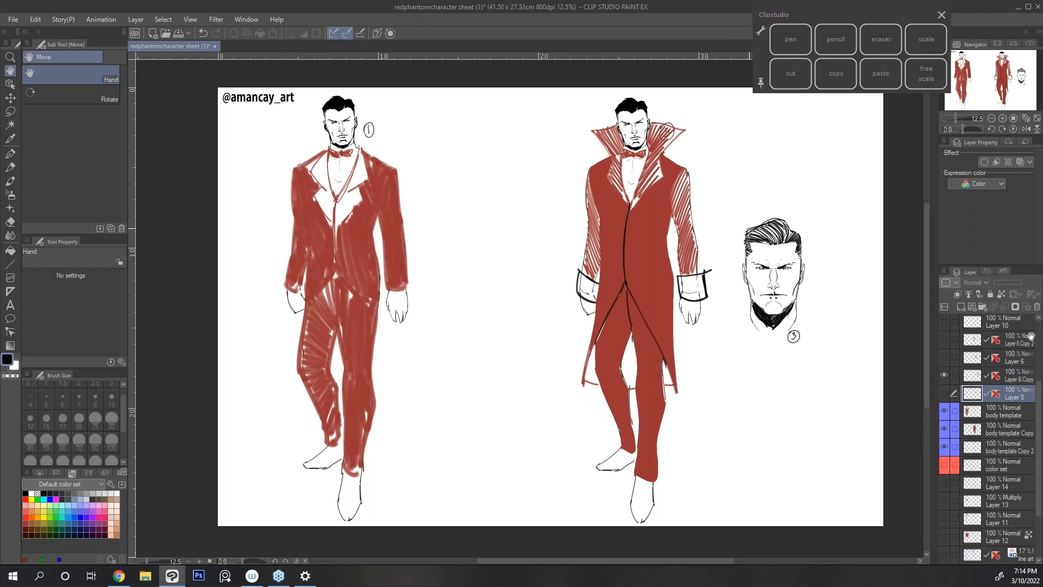
# Toggle Layer 14, Layer 13, Layer 11 and the line art layer on and off to check their contents.
pyautogui.scroll(-3, 1039, 430)
pyautogui.click(944, 417)
pyautogui.click(944, 417)
pyautogui.click(944, 435)
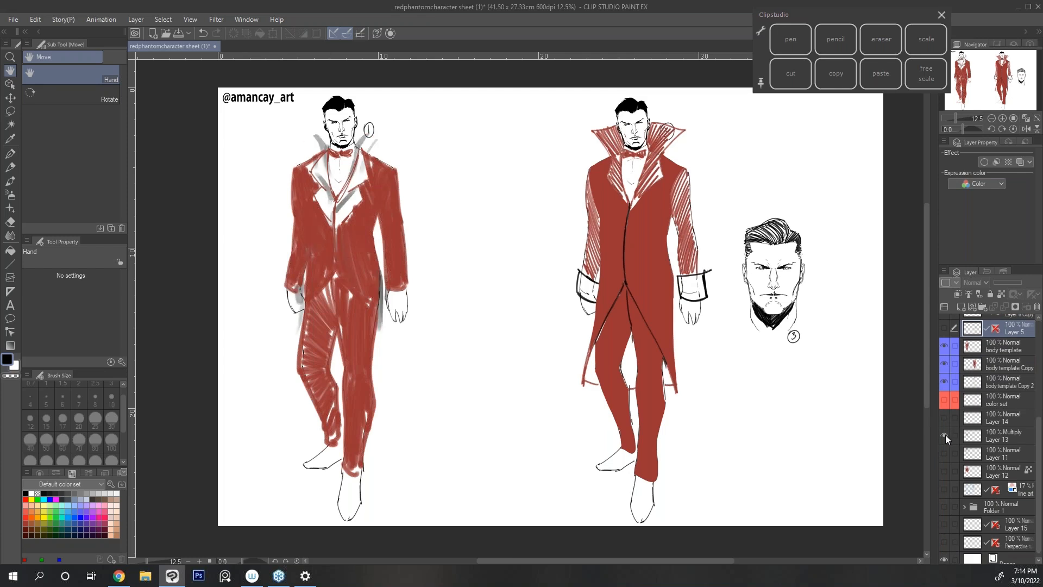
pyautogui.click(945, 435)
pyautogui.click(944, 454)
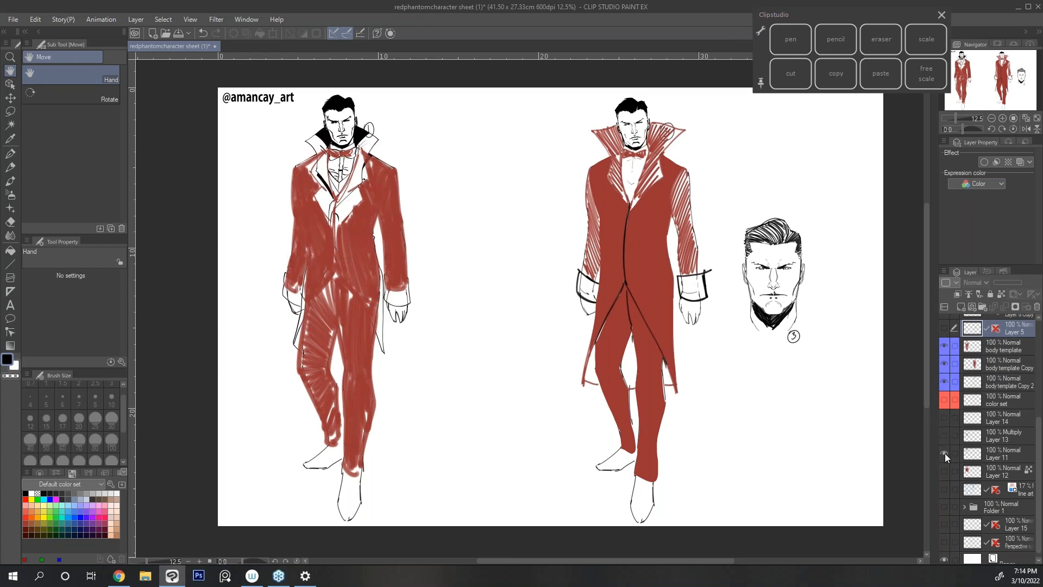
pyautogui.click(944, 453)
pyautogui.click(944, 489)
pyautogui.click(945, 489)
pyautogui.scroll(-1, 1034, 500)
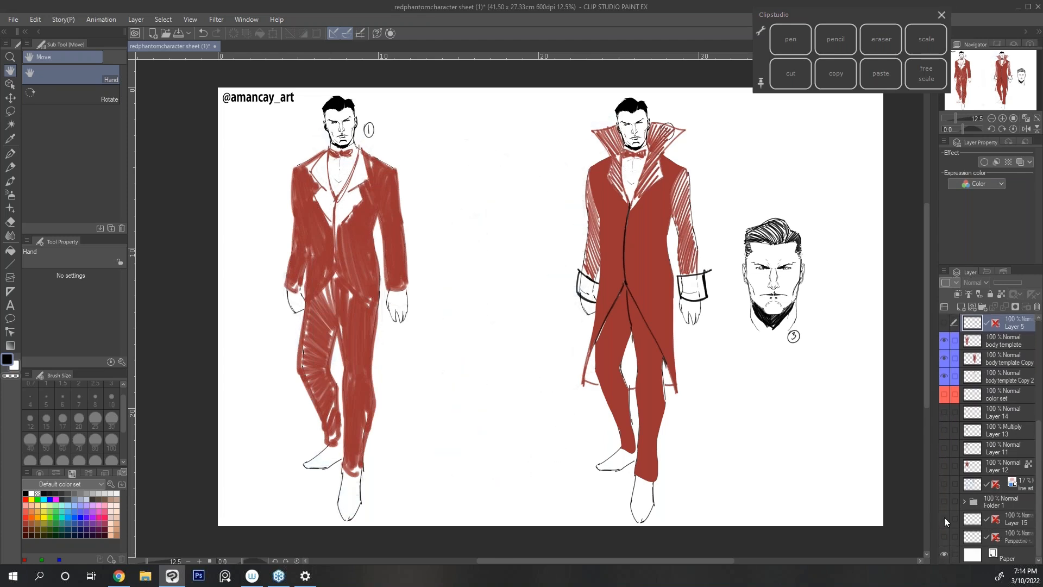
pyautogui.scroll(4, 944, 489)
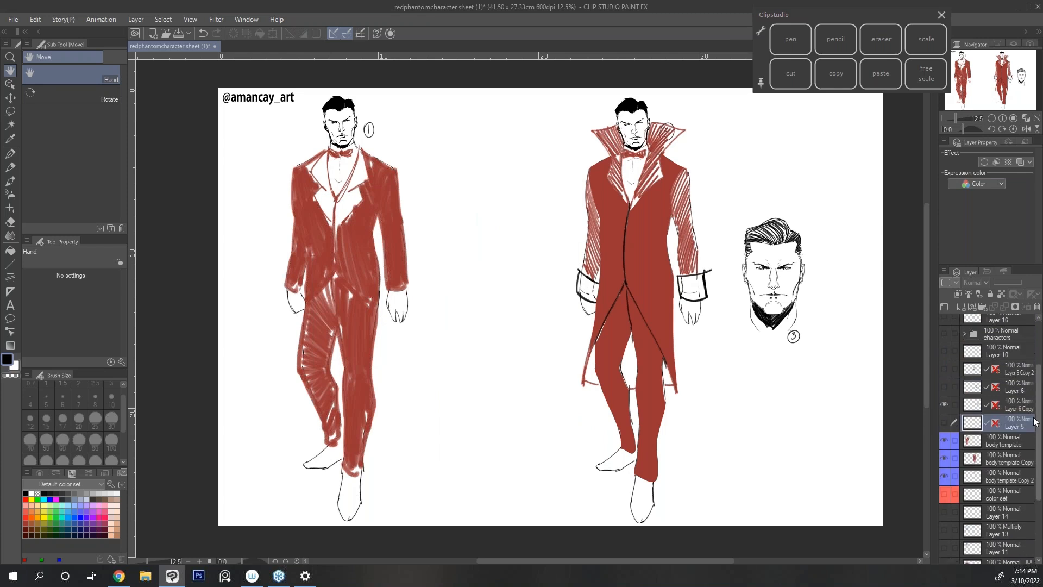
pyautogui.click(944, 422)
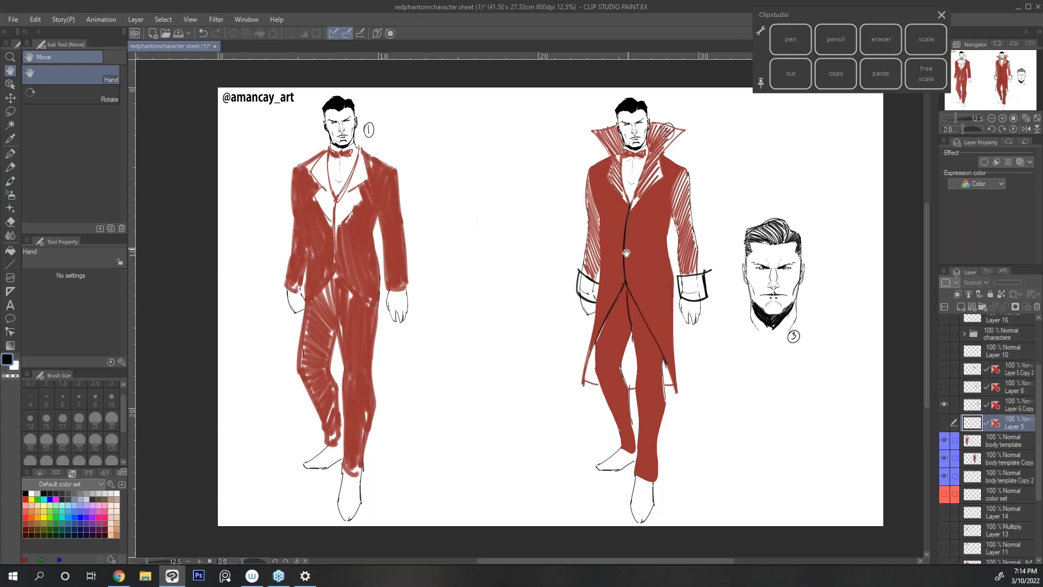
# Examine the two red-suited figures up close, comparing the jacket and the long high-collared coat.
pyautogui.moveTo(623, 281); pyautogui.dragTo(635, 283)
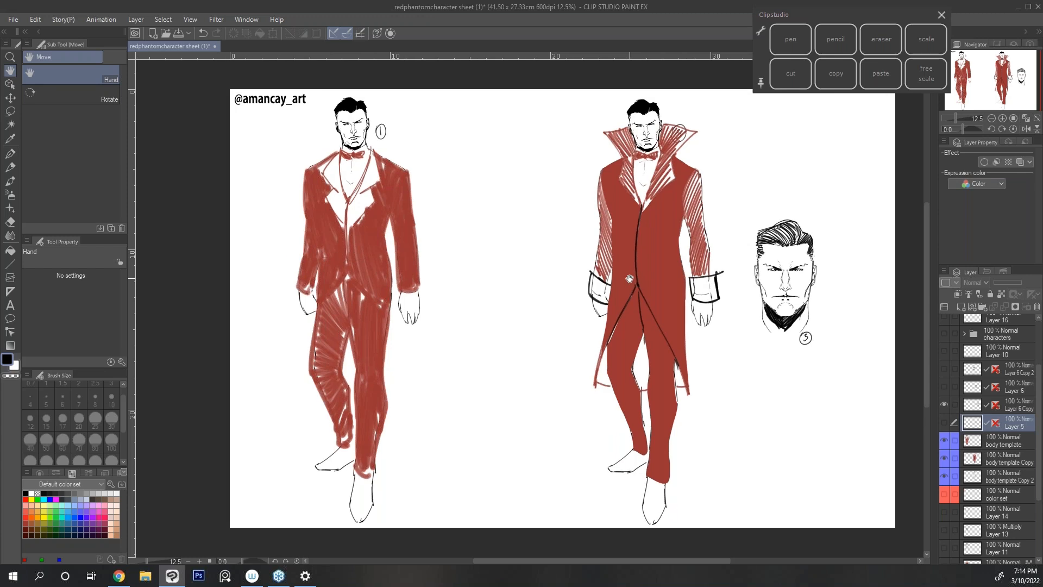
pyautogui.click(1003, 118)
pyautogui.moveTo(602, 280); pyautogui.dragTo(681, 372)
pyautogui.moveTo(653, 252)
pyautogui.mouseDown()
pyautogui.moveTo(671, 264)
pyautogui.moveTo(715, 256)
pyautogui.moveTo(680, 238)
pyautogui.moveTo(657, 193)
pyautogui.moveTo(646, 195)
pyautogui.mouseUp()
pyautogui.click(993, 119)
pyautogui.moveTo(810, 218); pyautogui.dragTo(793, 205)
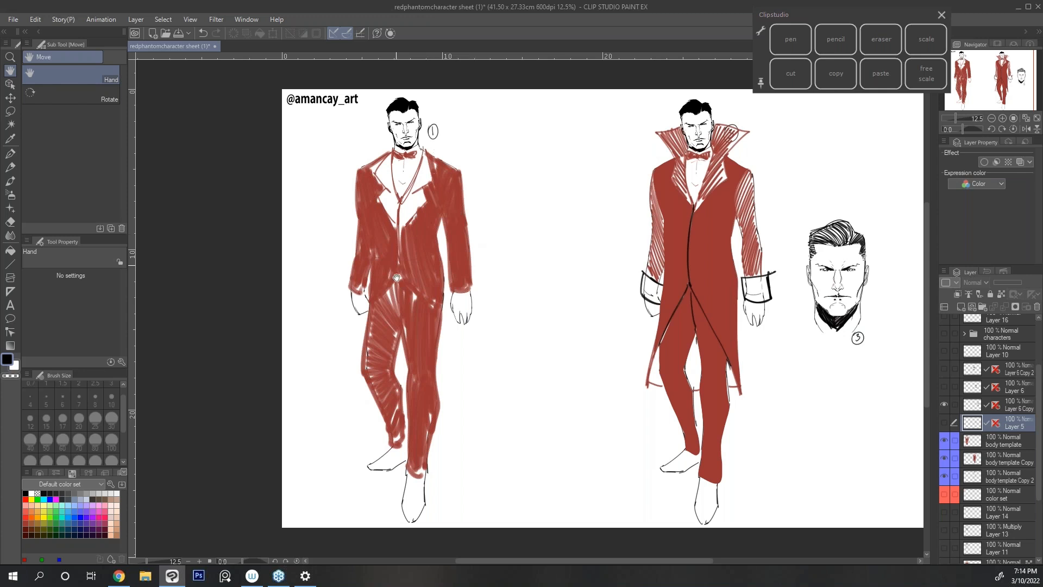
pyautogui.moveTo(734, 312); pyautogui.dragTo(686, 319)
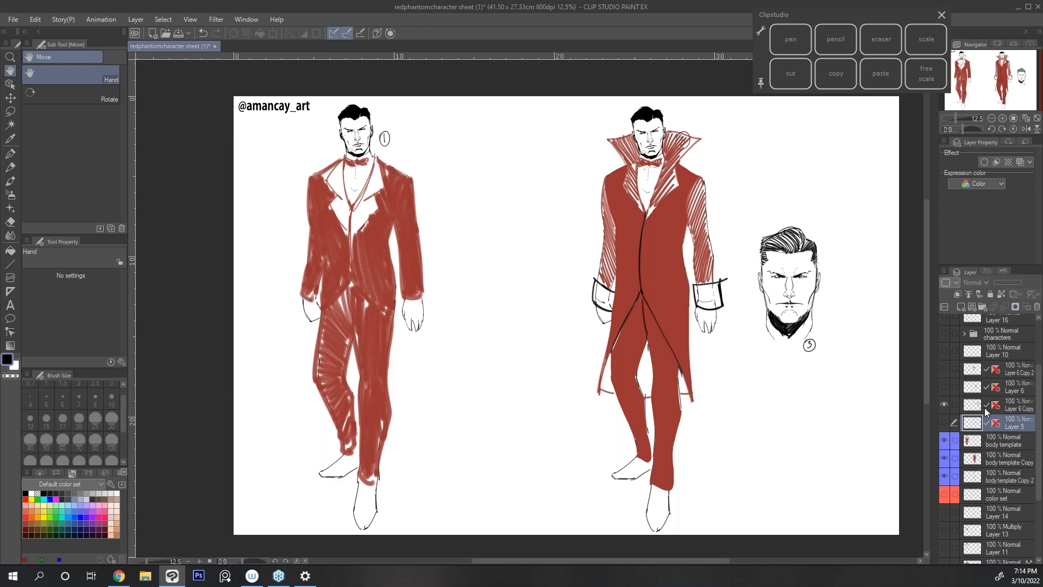
pyautogui.click(1002, 118)
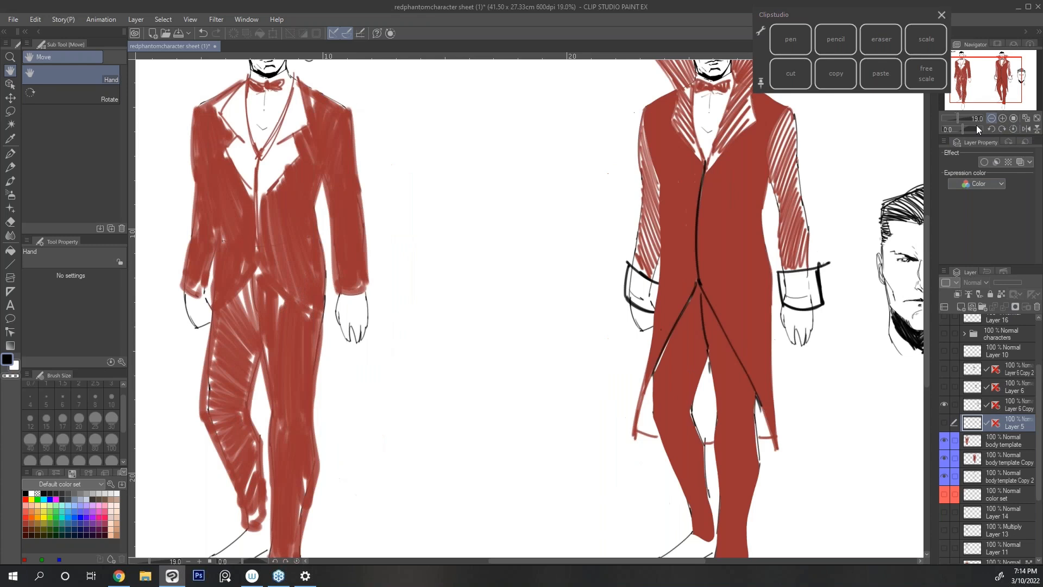
pyautogui.moveTo(707, 163); pyautogui.dragTo(716, 252)
pyautogui.press('p')
pyautogui.moveTo(668, 207)
pyautogui.mouseDown()
pyautogui.moveTo(666, 241)
pyautogui.moveTo(647, 246)
pyautogui.mouseUp()
pyautogui.moveTo(855, 311)
pyautogui.mouseDown()
pyautogui.moveTo(789, 287)
pyautogui.moveTo(858, 325)
pyautogui.mouseUp()
# Hide the body template and body template Copy layers to view the plain body template Copy 2 figure alone.
pyautogui.click(945, 458)
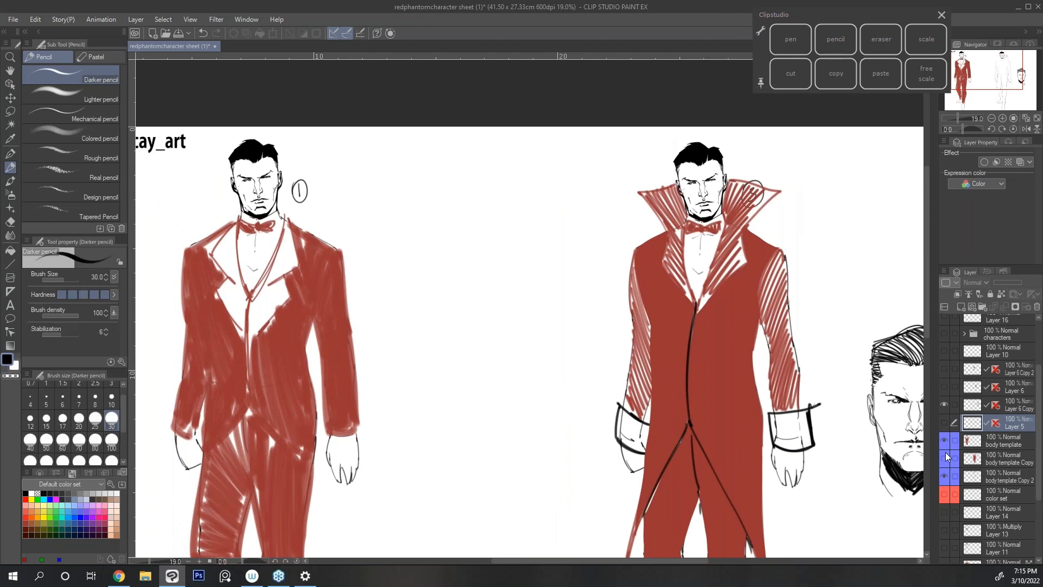
pyautogui.click(943, 441)
pyautogui.click(944, 458)
pyautogui.click(944, 458)
pyautogui.click(945, 477)
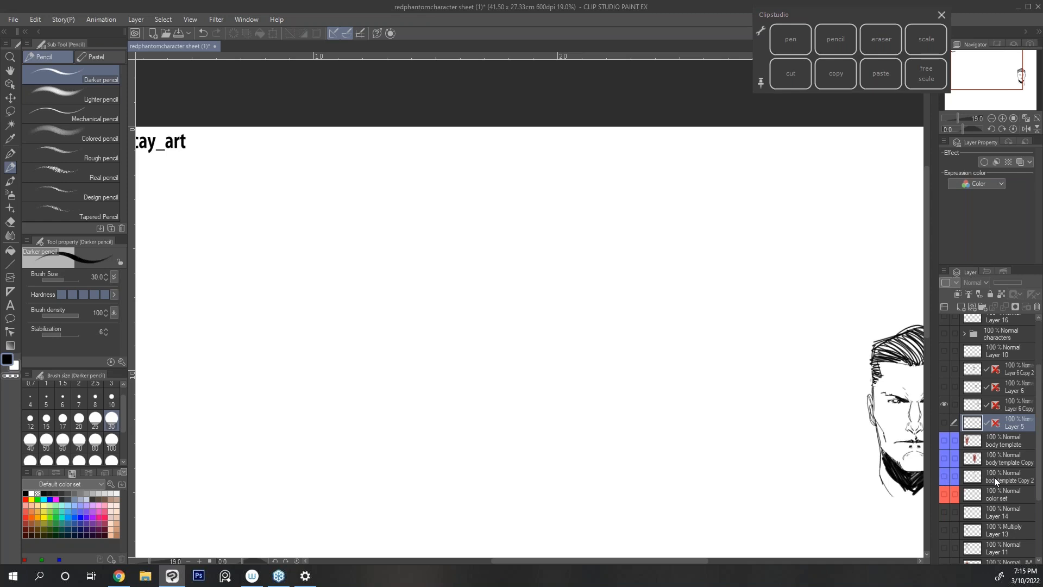
pyautogui.click(945, 477)
# Add a new layer above body template Copy 2 and set the Darker pencil to dark red.
pyautogui.click(997, 478)
pyautogui.press('space')
pyautogui.moveTo(850, 465); pyautogui.dragTo(741, 386)
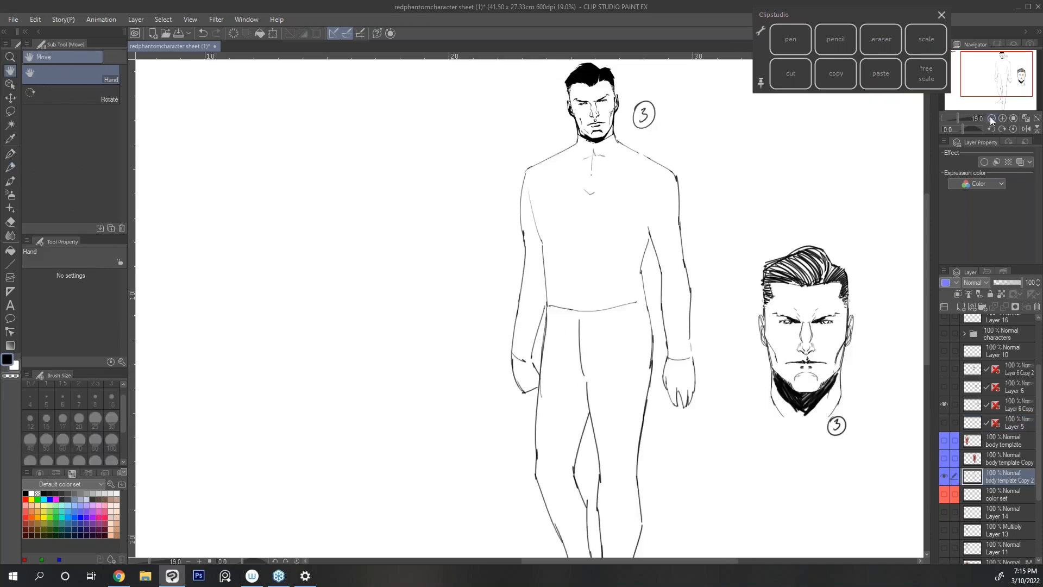
pyautogui.click(992, 118)
pyautogui.moveTo(776, 274); pyautogui.dragTo(717, 225)
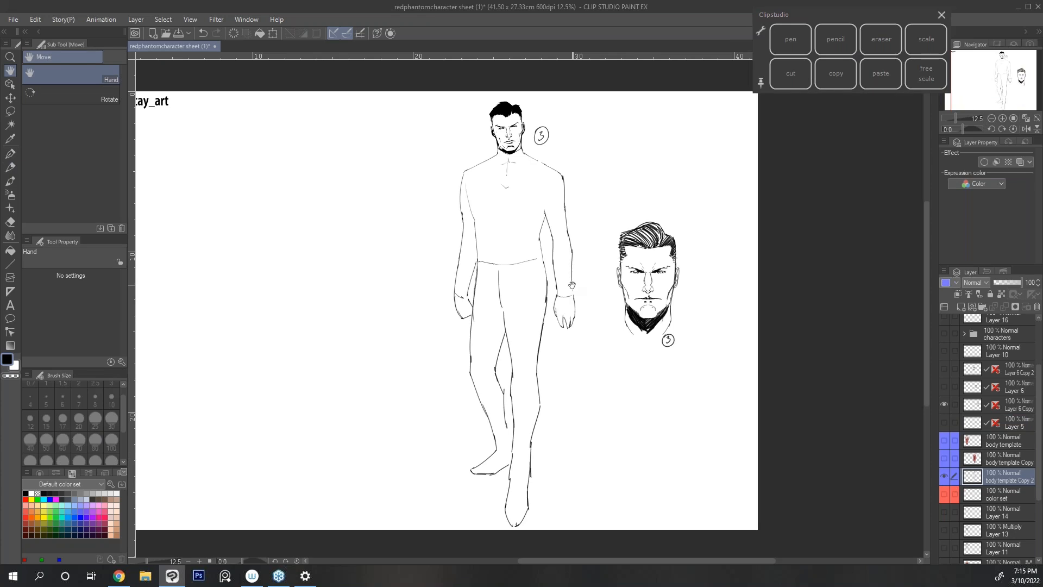
pyautogui.click(839, 52)
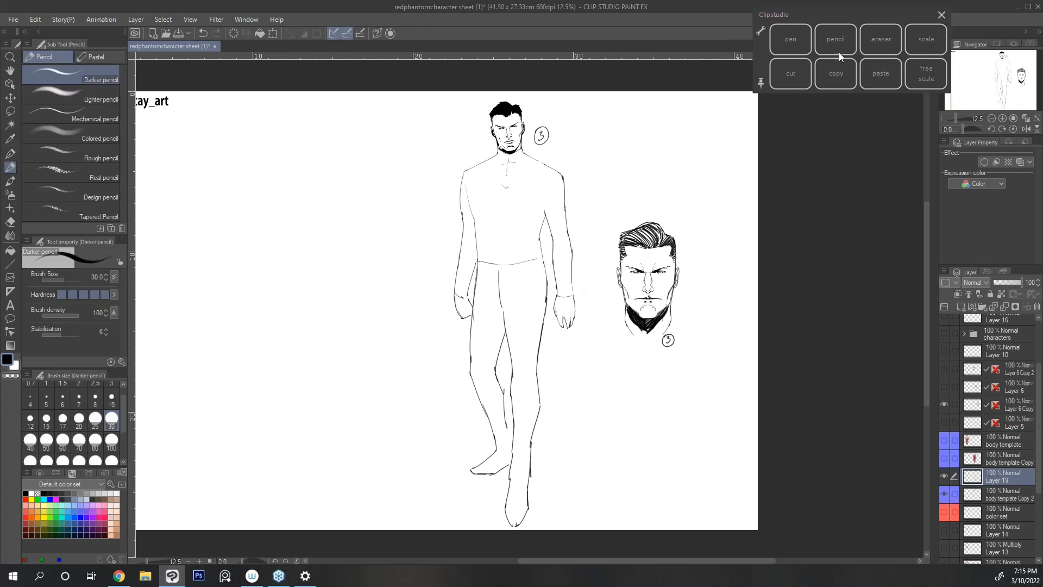
pyautogui.click(26, 500)
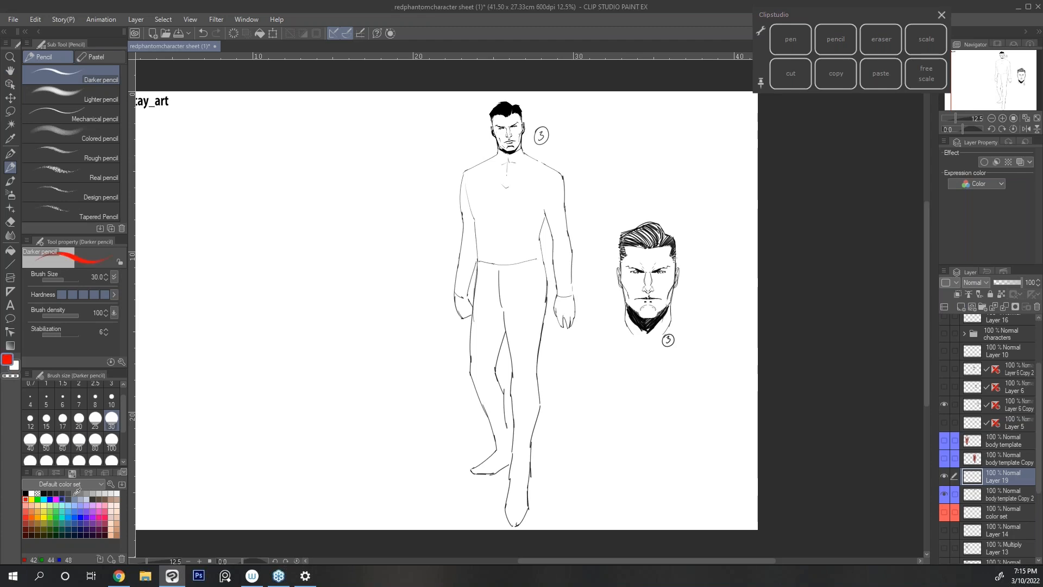
pyautogui.click(26, 523)
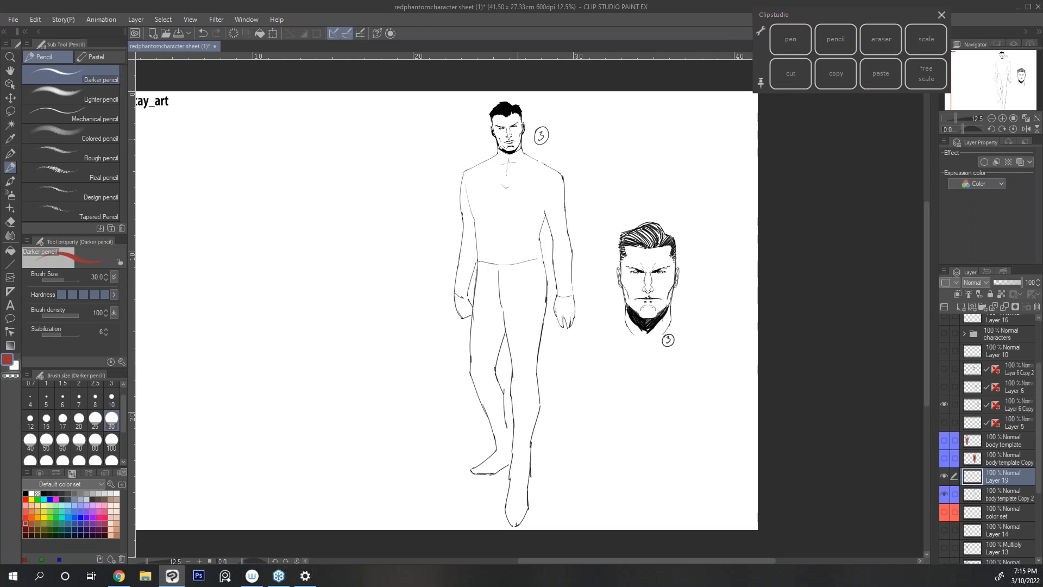
# Show both suited figures again, then duplicate the body template Copy 2 layer and move the duplicate between them.
pyautogui.click(944, 442)
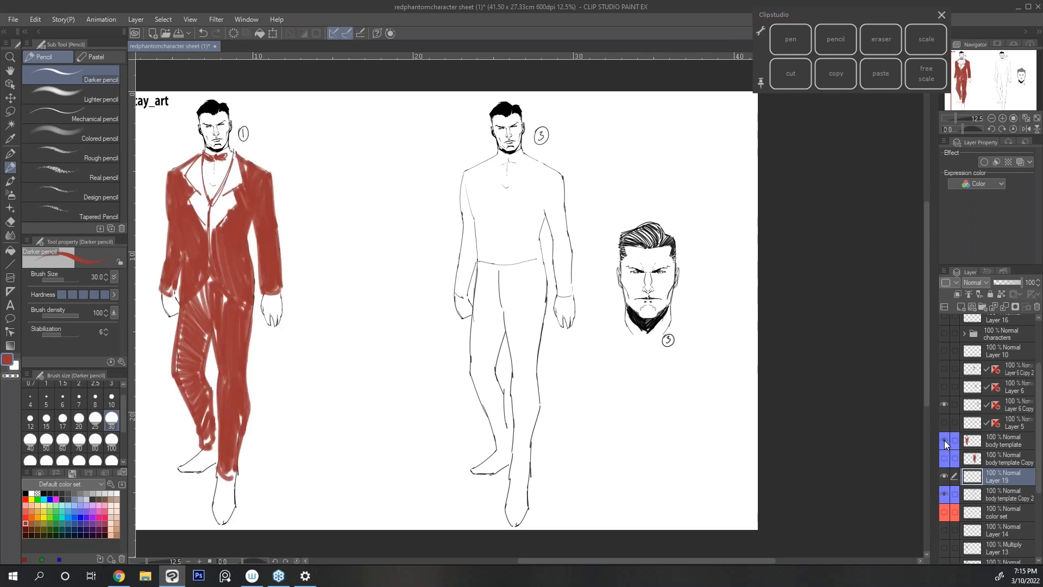
pyautogui.click(944, 458)
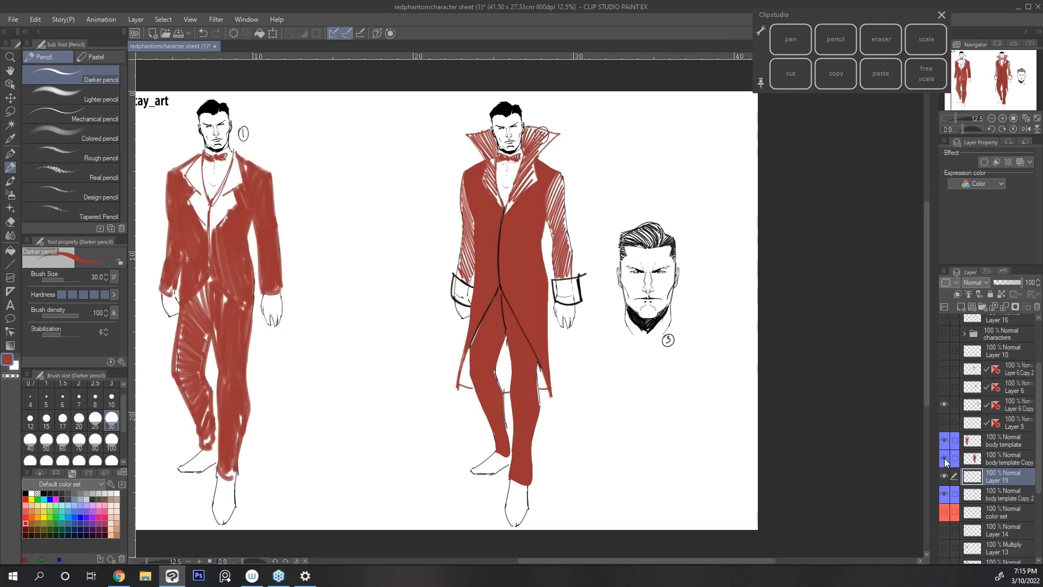
pyautogui.click(993, 493)
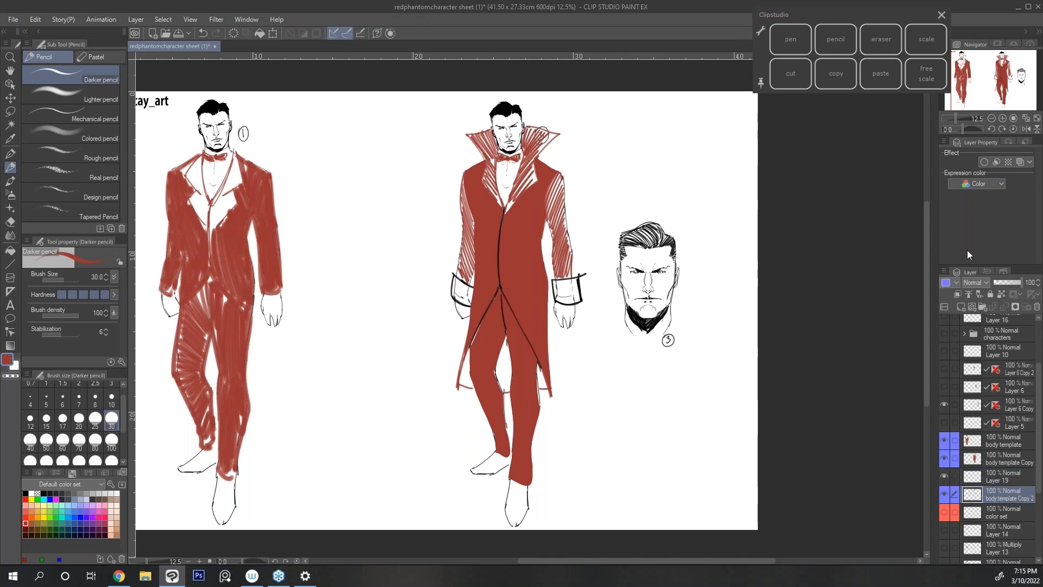
pyautogui.click(881, 78)
pyautogui.press('k')
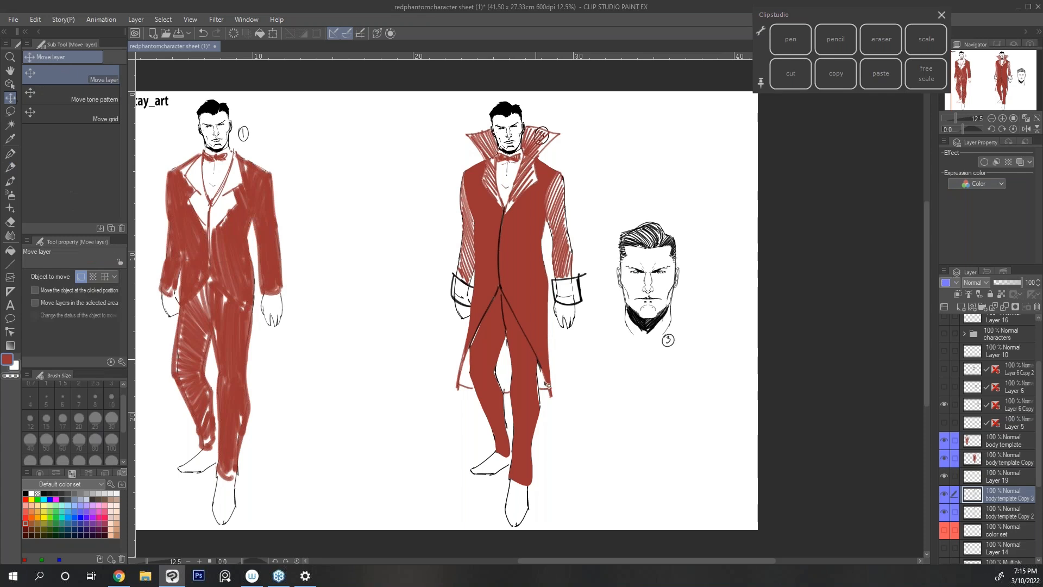
pyautogui.moveTo(547, 385); pyautogui.dragTo(518, 384)
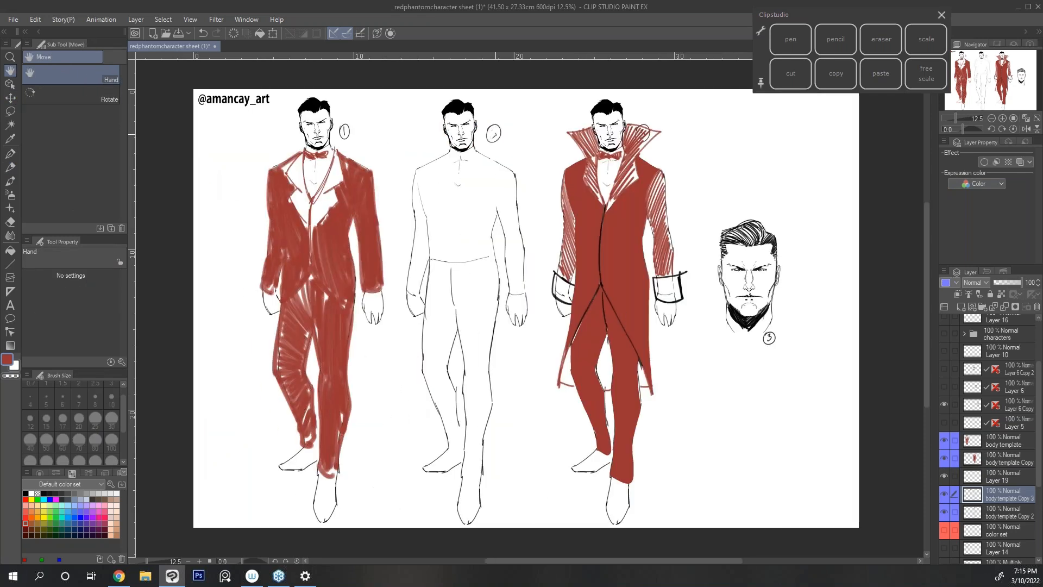
# Draw an open jacket with a raised collar, front edges and a waist-length hem on the middle figure in black pencil.
pyautogui.moveTo(791, 158)
pyautogui.mouseDown()
pyautogui.moveTo(814, 187)
pyautogui.moveTo(764, 226)
pyautogui.mouseUp()
pyautogui.click(1003, 119)
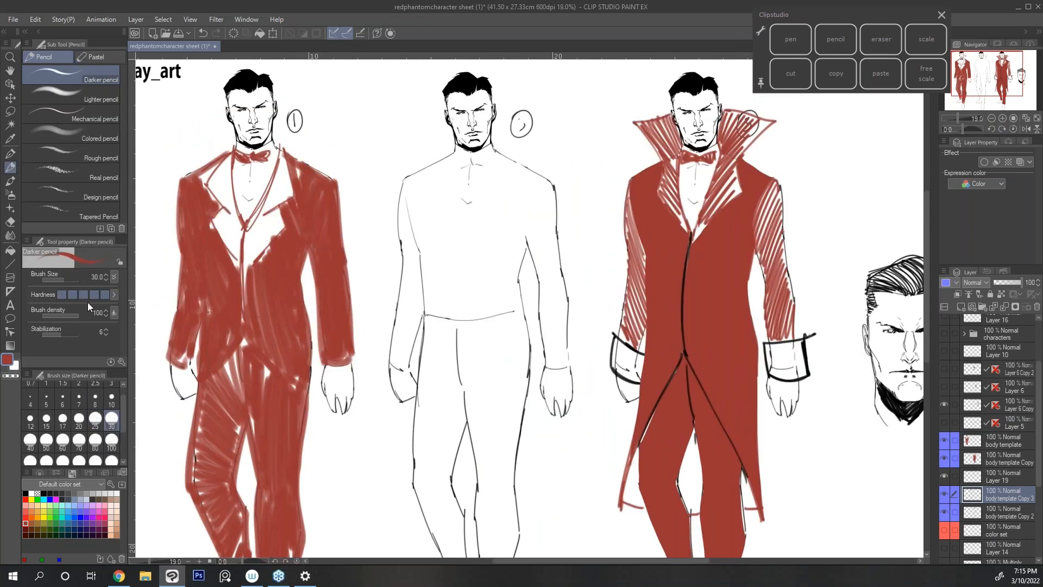
pyautogui.click(26, 493)
pyautogui.moveTo(452, 156); pyautogui.dragTo(441, 237)
pyautogui.moveTo(442, 201); pyautogui.dragTo(444, 299)
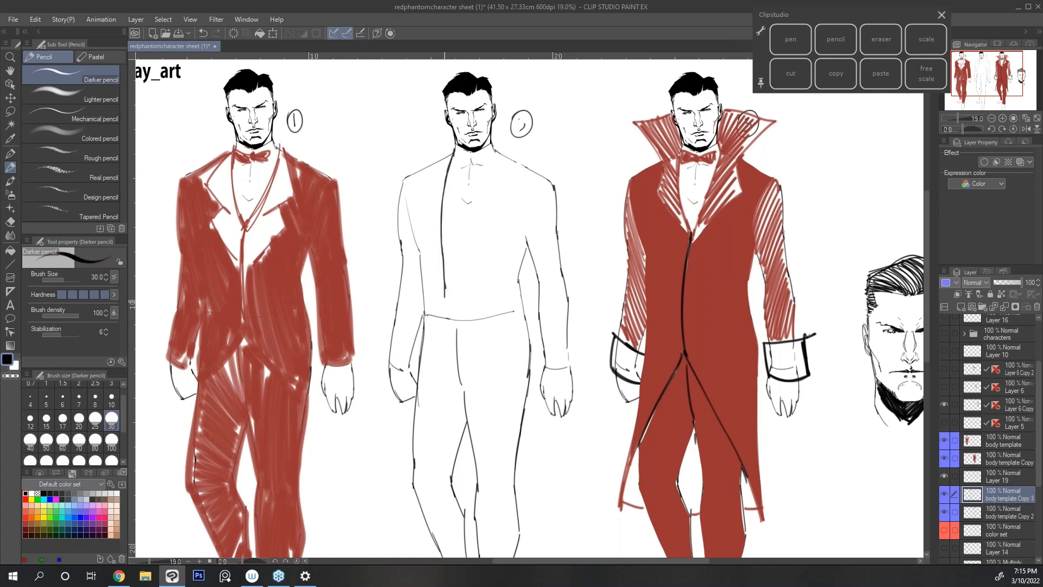
pyautogui.moveTo(495, 150); pyautogui.dragTo(477, 285)
pyautogui.moveTo(481, 209)
pyautogui.mouseDown()
pyautogui.moveTo(494, 150)
pyautogui.moveTo(440, 139)
pyautogui.moveTo(427, 153)
pyautogui.moveTo(438, 170)
pyautogui.moveTo(435, 207)
pyautogui.mouseUp()
pyautogui.moveTo(492, 131)
pyautogui.mouseDown()
pyautogui.moveTo(515, 145)
pyautogui.moveTo(480, 321)
pyautogui.mouseUp()
pyautogui.moveTo(407, 197); pyautogui.dragTo(426, 325)
pyautogui.moveTo(445, 289)
pyautogui.mouseDown()
pyautogui.moveTo(447, 325)
pyautogui.moveTo(521, 316)
pyautogui.mouseUp()
pyautogui.moveTo(529, 248); pyautogui.dragTo(524, 316)
pyautogui.moveTo(507, 184); pyautogui.dragTo(484, 253)
pyautogui.moveTo(427, 171); pyautogui.dragTo(443, 262)
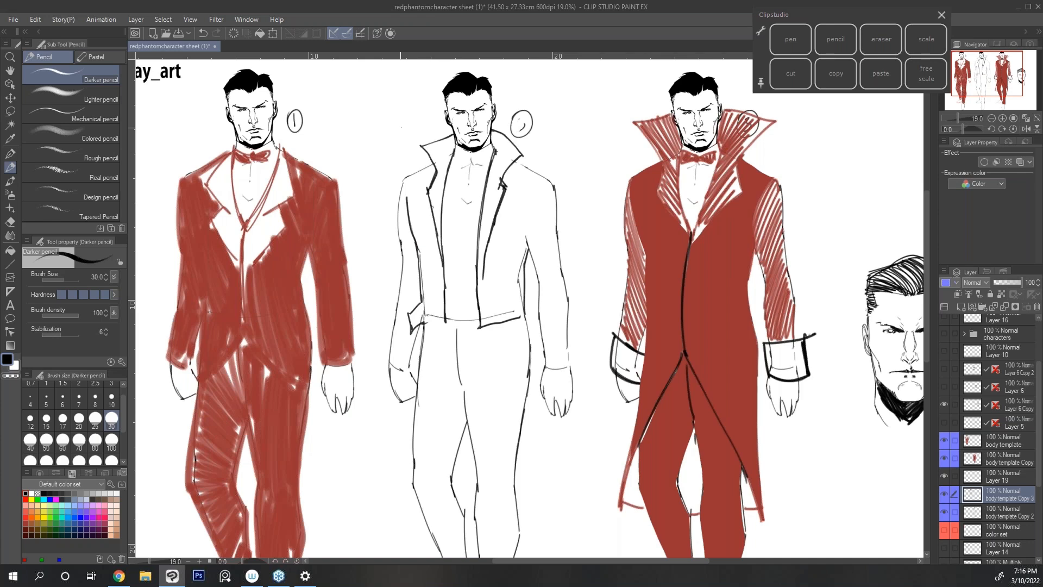
# Outline the jacket's shoulders, both sleeves and strapped cuffs on the middle figure, and close its hem.
pyautogui.moveTo(433, 164)
pyautogui.mouseDown()
pyautogui.moveTo(397, 182)
pyautogui.moveTo(397, 247)
pyautogui.moveTo(415, 254)
pyautogui.mouseUp()
pyautogui.moveTo(406, 205); pyautogui.dragTo(410, 220)
pyautogui.moveTo(404, 250); pyautogui.dragTo(394, 331)
pyautogui.moveTo(386, 342)
pyautogui.mouseDown()
pyautogui.moveTo(400, 352)
pyautogui.moveTo(385, 355)
pyautogui.mouseUp()
pyautogui.moveTo(384, 355); pyautogui.dragTo(409, 372)
pyautogui.moveTo(418, 327); pyautogui.dragTo(409, 369)
pyautogui.moveTo(518, 162)
pyautogui.mouseDown()
pyautogui.moveTo(556, 183)
pyautogui.moveTo(557, 210)
pyautogui.moveTo(528, 232)
pyautogui.moveTo(527, 283)
pyautogui.moveTo(563, 282)
pyautogui.moveTo(538, 316)
pyautogui.moveTo(544, 352)
pyautogui.moveTo(575, 348)
pyautogui.mouseUp()
pyautogui.moveTo(545, 365)
pyautogui.mouseDown()
pyautogui.moveTo(575, 360)
pyautogui.moveTo(545, 363)
pyautogui.moveTo(567, 371)
pyautogui.mouseUp()
pyautogui.moveTo(557, 219); pyautogui.dragTo(566, 371)
pyautogui.moveTo(420, 322); pyautogui.dragTo(446, 326)
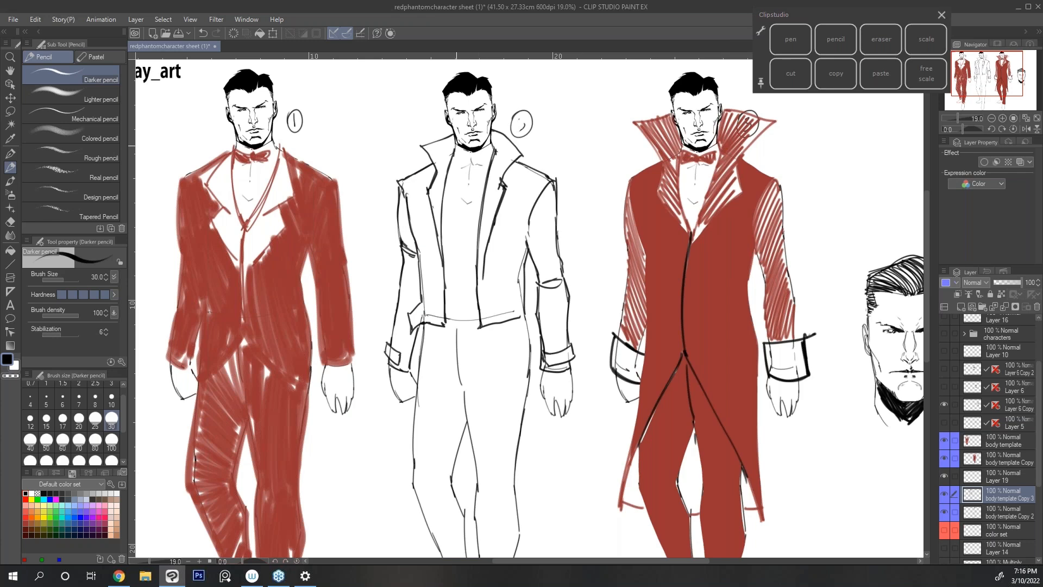
# Draw the shirt collar and tie knot at the middle figure's neck, shading the inside of the jacket collar.
pyautogui.moveTo(456, 137)
pyautogui.mouseDown()
pyautogui.moveTo(454, 154)
pyautogui.moveTo(490, 157)
pyautogui.moveTo(492, 148)
pyautogui.moveTo(454, 165)
pyautogui.mouseUp()
pyautogui.hotkey('ctrl', 'z')
pyautogui.moveTo(459, 145)
pyautogui.mouseDown()
pyautogui.moveTo(470, 170)
pyautogui.moveTo(454, 156)
pyautogui.moveTo(460, 180)
pyautogui.moveTo(468, 169)
pyautogui.mouseUp()
pyautogui.moveTo(454, 153)
pyautogui.mouseDown()
pyautogui.moveTo(479, 185)
pyautogui.moveTo(466, 182)
pyautogui.mouseUp()
pyautogui.moveTo(466, 159); pyautogui.dragTo(460, 166)
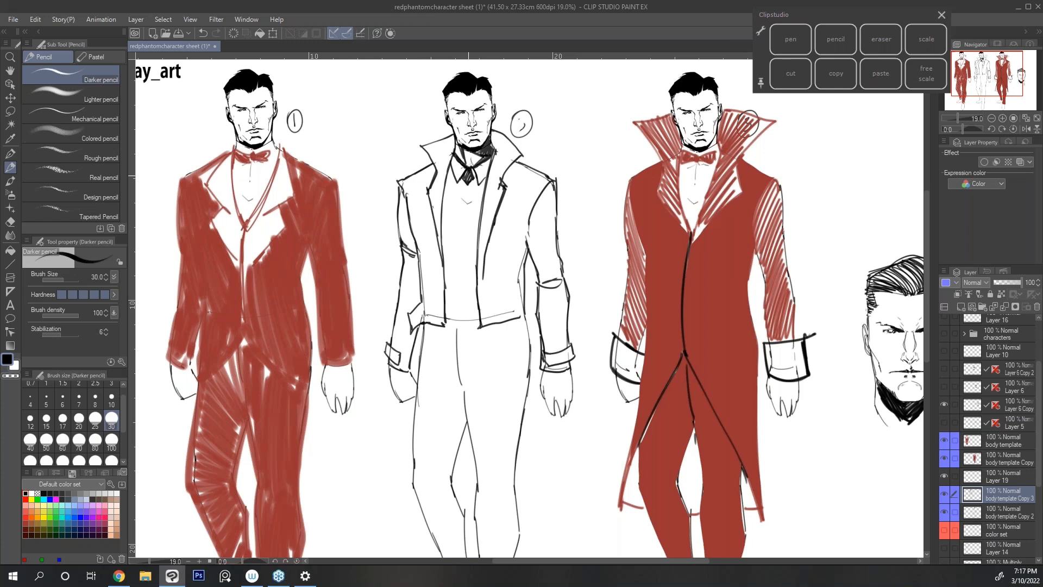
# Draw a long hatched necktie down the middle figure's chest and add the shirt folds and waistline.
pyautogui.moveTo(478, 172)
pyautogui.mouseDown()
pyautogui.moveTo(460, 207)
pyautogui.moveTo(454, 283)
pyautogui.mouseUp()
pyautogui.moveTo(471, 183)
pyautogui.mouseDown()
pyautogui.moveTo(459, 312)
pyautogui.moveTo(454, 273)
pyautogui.moveTo(463, 313)
pyautogui.mouseUp()
pyautogui.moveTo(468, 185); pyautogui.dragTo(455, 299)
pyautogui.moveTo(470, 280)
pyautogui.mouseDown()
pyautogui.moveTo(462, 306)
pyautogui.moveTo(463, 290)
pyautogui.mouseUp()
pyautogui.moveTo(449, 164); pyautogui.dragTo(443, 267)
pyautogui.moveTo(454, 230)
pyautogui.mouseDown()
pyautogui.moveTo(443, 246)
pyautogui.moveTo(469, 242)
pyautogui.mouseUp()
pyautogui.moveTo(446, 315); pyautogui.dragTo(477, 322)
# Hatch shading down the middle figure's sleeve nearest the first suited figure, and along the adjoining jacket edge and cuff.
pyautogui.moveTo(408, 300); pyautogui.dragTo(412, 333)
pyautogui.moveTo(412, 326); pyautogui.dragTo(437, 325)
pyautogui.moveTo(400, 231)
pyautogui.mouseDown()
pyautogui.moveTo(416, 251)
pyautogui.moveTo(410, 246)
pyautogui.mouseUp()
pyautogui.moveTo(402, 234)
pyautogui.mouseDown()
pyautogui.moveTo(414, 249)
pyautogui.moveTo(403, 209)
pyautogui.moveTo(417, 248)
pyautogui.moveTo(398, 337)
pyautogui.mouseUp()
pyautogui.moveTo(419, 281)
pyautogui.mouseDown()
pyautogui.moveTo(403, 319)
pyautogui.moveTo(413, 307)
pyautogui.mouseUp()
pyautogui.moveTo(422, 293); pyautogui.dragTo(417, 302)
pyautogui.moveTo(418, 267); pyautogui.dragTo(398, 339)
pyautogui.moveTo(411, 326); pyautogui.dragTo(401, 369)
pyautogui.moveTo(416, 332); pyautogui.dragTo(406, 367)
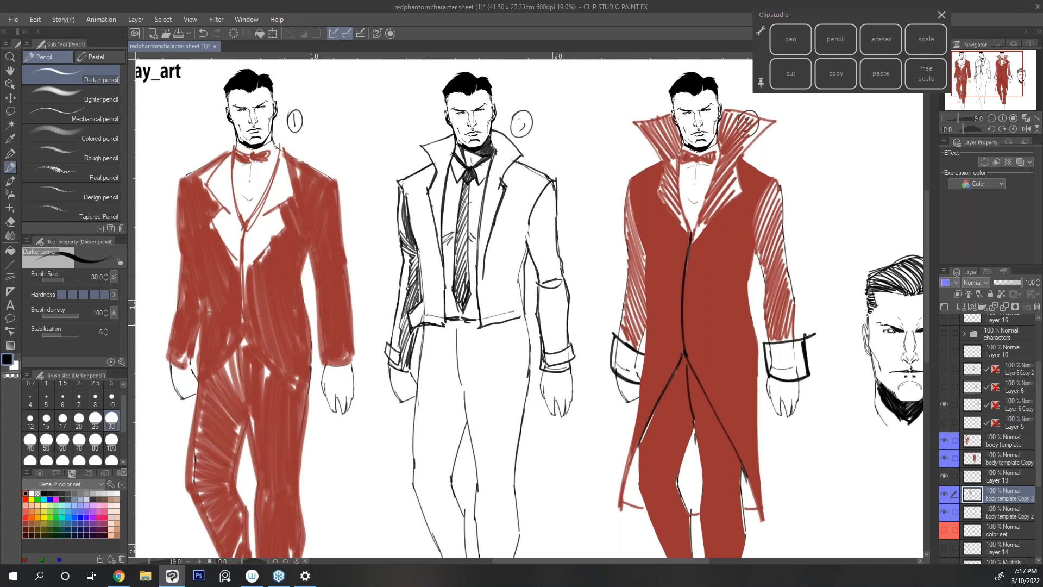
pyautogui.moveTo(423, 325); pyautogui.dragTo(414, 386)
# Hatch shading on the upper part of the middle figure's other sleeve.
pyautogui.moveTo(543, 191)
pyautogui.mouseDown()
pyautogui.moveTo(531, 219)
pyautogui.moveTo(549, 249)
pyautogui.mouseUp()
pyautogui.moveTo(539, 197); pyautogui.dragTo(530, 250)
pyautogui.moveTo(548, 212)
pyautogui.mouseDown()
pyautogui.moveTo(532, 253)
pyautogui.moveTo(548, 267)
pyautogui.moveTo(537, 272)
pyautogui.mouseUp()
pyautogui.moveTo(555, 261); pyautogui.dragTo(539, 283)
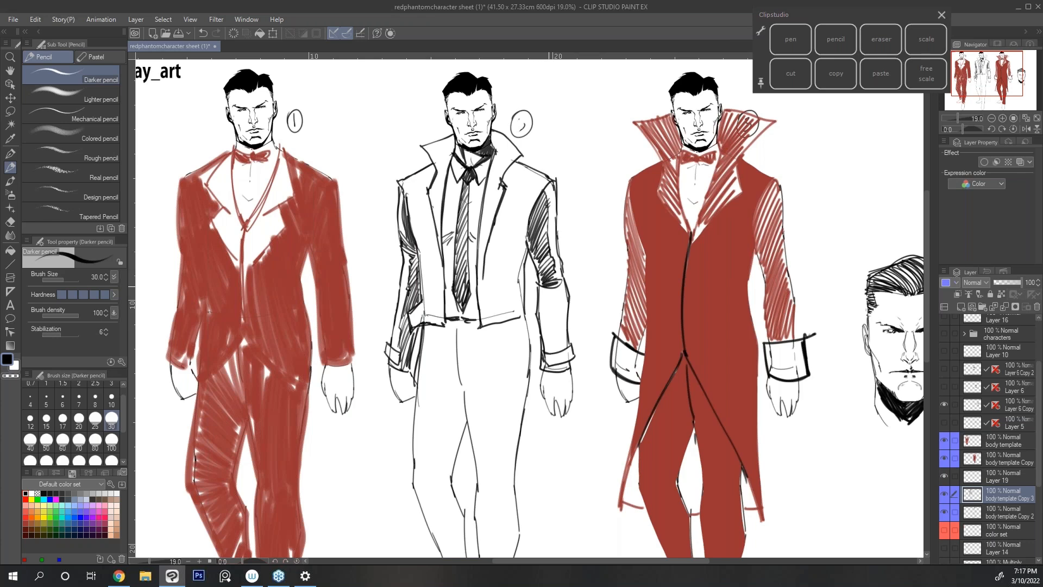
# Hatch shading on the lower part of the middle figure's sleeve nearest the coated figure, including its cuff.
pyautogui.moveTo(559, 286); pyautogui.dragTo(560, 350)
pyautogui.moveTo(538, 316); pyautogui.dragTo(555, 287)
pyautogui.moveTo(541, 337)
pyautogui.mouseDown()
pyautogui.moveTo(561, 294)
pyautogui.moveTo(567, 357)
pyautogui.moveTo(554, 363)
pyautogui.mouseUp()
pyautogui.moveTo(635, 309); pyautogui.dragTo(564, 300)
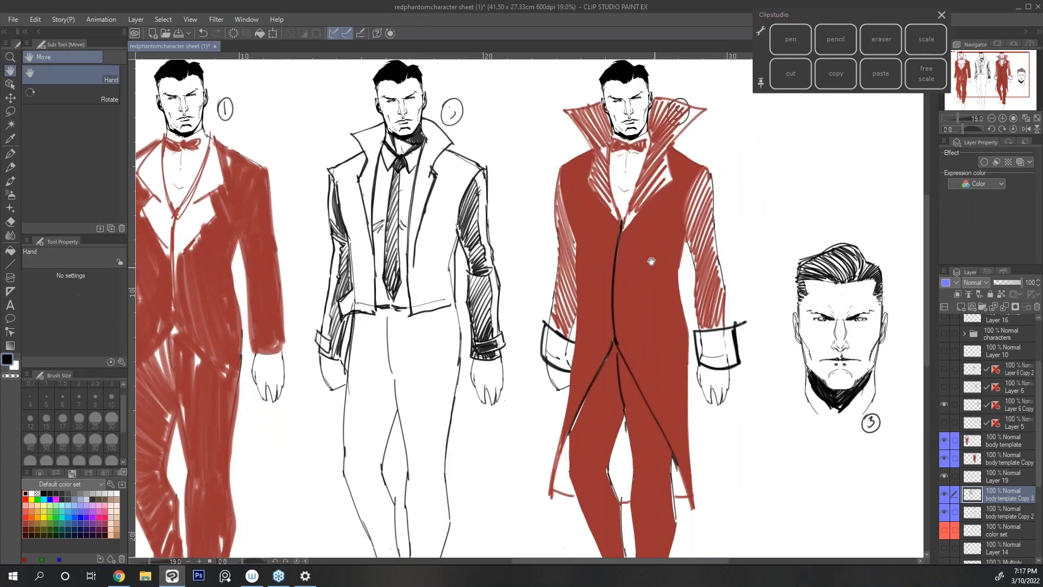
# Draw angled panel lines on both sides of the middle figure's upper jacket front, running from the shoulders towards the chest.
pyautogui.moveTo(651, 261); pyautogui.dragTo(707, 276)
pyautogui.press('p')
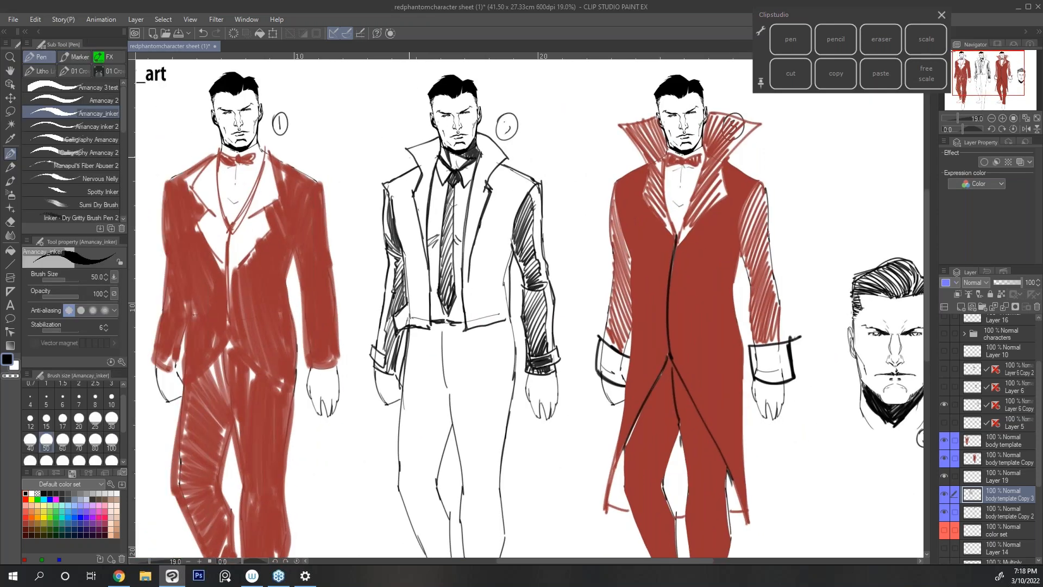
pyautogui.moveTo(405, 173)
pyautogui.mouseDown()
pyautogui.moveTo(404, 225)
pyautogui.moveTo(415, 235)
pyautogui.mouseUp()
pyautogui.moveTo(412, 169)
pyautogui.mouseDown()
pyautogui.moveTo(408, 221)
pyautogui.moveTo(419, 229)
pyautogui.mouseUp()
pyautogui.moveTo(515, 169)
pyautogui.mouseDown()
pyautogui.moveTo(492, 229)
pyautogui.moveTo(478, 232)
pyautogui.moveTo(498, 232)
pyautogui.moveTo(475, 240)
pyautogui.moveTo(495, 228)
pyautogui.mouseUp()
pyautogui.press('p')
pyautogui.moveTo(408, 172)
pyautogui.mouseDown()
pyautogui.moveTo(403, 221)
pyautogui.moveTo(420, 236)
pyautogui.mouseUp()
pyautogui.moveTo(491, 230); pyautogui.dragTo(478, 240)
pyautogui.moveTo(507, 184)
pyautogui.mouseDown()
pyautogui.moveTo(492, 234)
pyautogui.moveTo(501, 207)
pyautogui.mouseUp()
# Draw angled seam lines on both lower front panels of the middle figure's jacket, down to its hem.
pyautogui.moveTo(509, 252)
pyautogui.mouseDown()
pyautogui.moveTo(486, 263)
pyautogui.moveTo(486, 323)
pyautogui.mouseUp()
pyautogui.moveTo(486, 266); pyautogui.dragTo(486, 323)
pyautogui.moveTo(511, 251); pyautogui.dragTo(485, 318)
pyautogui.moveTo(404, 253)
pyautogui.mouseDown()
pyautogui.moveTo(418, 261)
pyautogui.moveTo(419, 320)
pyautogui.mouseUp()
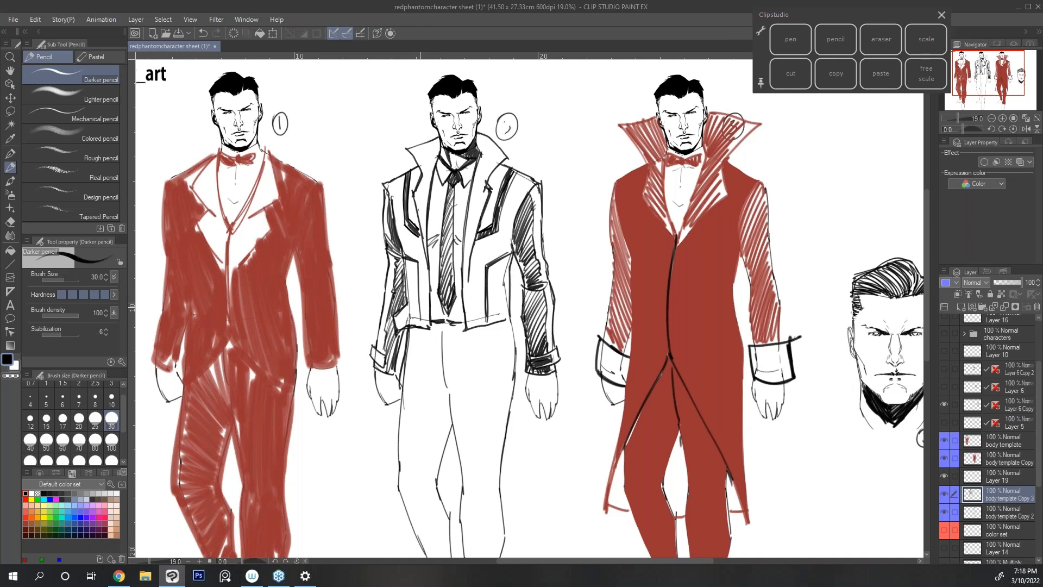
pyautogui.moveTo(416, 262); pyautogui.dragTo(418, 324)
# Draw a side-stripe line down the middle figure's outer trouser leg, and add the crotch folds and ankle hem.
pyautogui.press('space')
pyautogui.moveTo(841, 153); pyautogui.dragTo(841, 71)
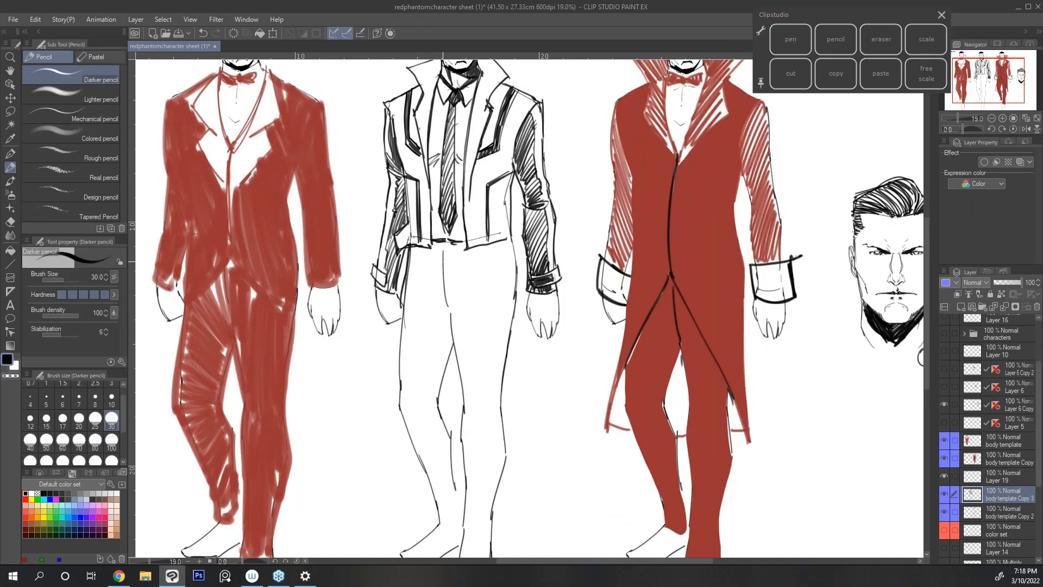
pyautogui.moveTo(499, 243)
pyautogui.mouseDown()
pyautogui.moveTo(489, 407)
pyautogui.moveTo(497, 454)
pyautogui.moveTo(485, 341)
pyautogui.moveTo(474, 427)
pyautogui.moveTo(455, 433)
pyautogui.mouseUp()
pyautogui.press('space')
pyautogui.moveTo(441, 221)
pyautogui.mouseDown()
pyautogui.moveTo(437, 200)
pyautogui.moveTo(462, 175)
pyautogui.mouseUp()
pyautogui.press('space')
pyautogui.moveTo(541, 233); pyautogui.dragTo(551, 392)
# Add a new layer directly above body template Copy 2 and sample the red of the third figure's coat.
pyautogui.click(1011, 512)
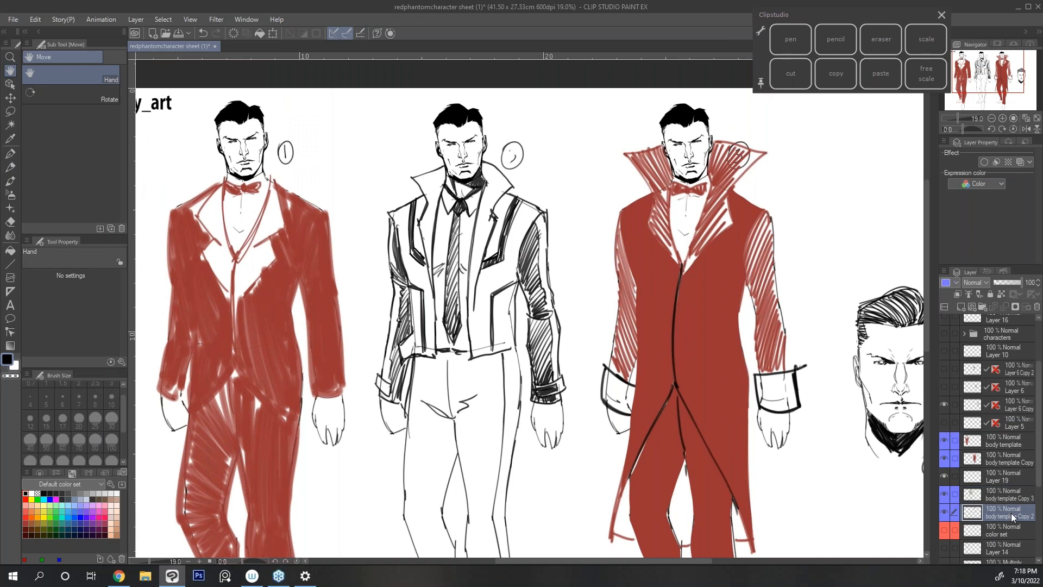
pyautogui.click(962, 306)
pyautogui.rightClick(715, 274)
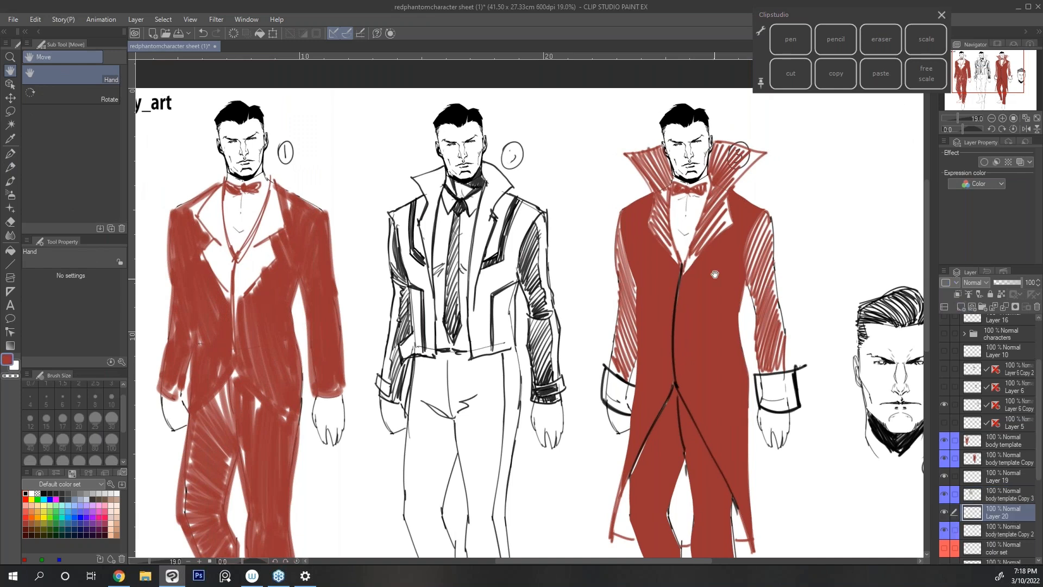
pyautogui.press('m')
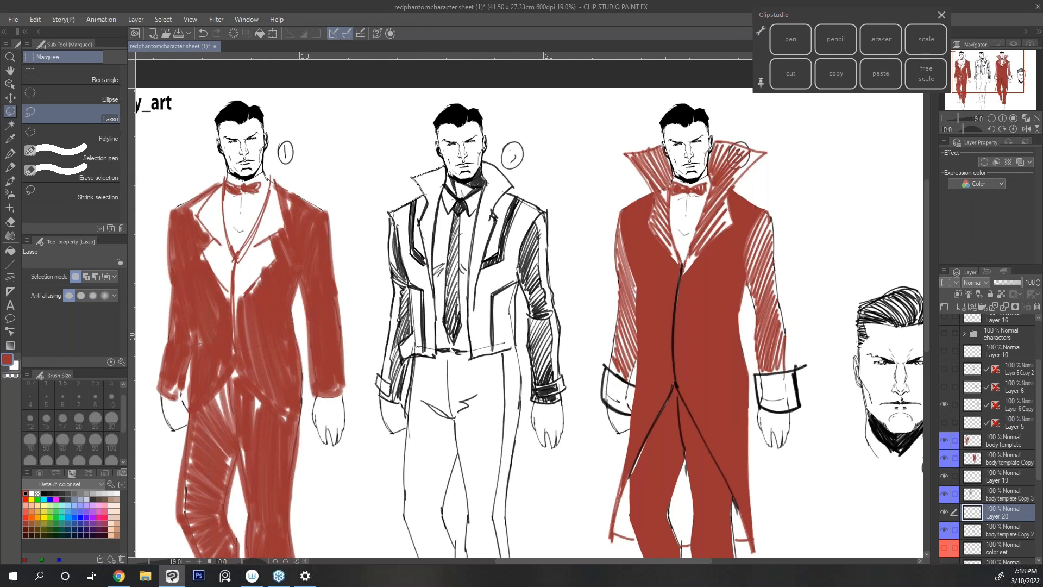
# Lasso and fill with red the half of the middle figure's jacket nearest the first figure, including collar, sleeve and cuff.
pyautogui.moveTo(393, 302)
pyautogui.mouseDown()
pyautogui.moveTo(407, 321)
pyautogui.moveTo(423, 301)
pyautogui.moveTo(441, 195)
pyautogui.mouseUp()
pyautogui.moveTo(393, 302); pyautogui.dragTo(392, 305)
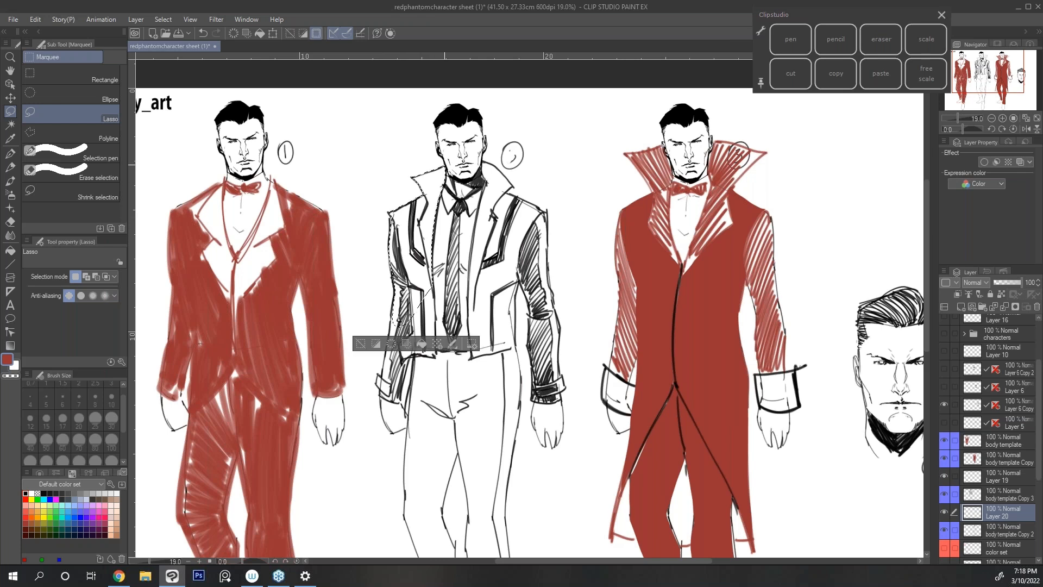
pyautogui.click(422, 344)
pyautogui.hotkey('ctrl', 'd')
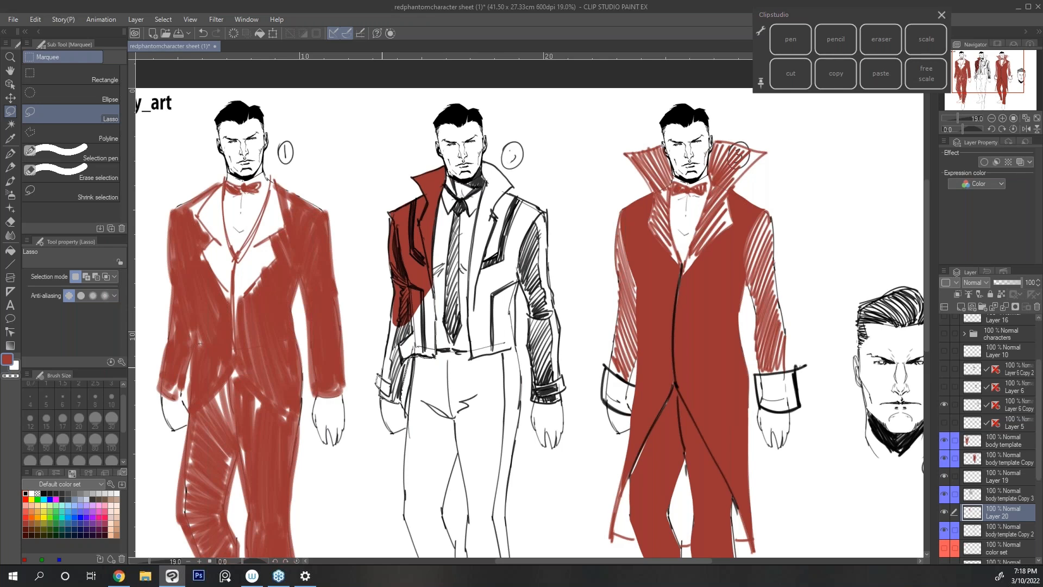
pyautogui.moveTo(418, 274); pyautogui.dragTo(432, 272)
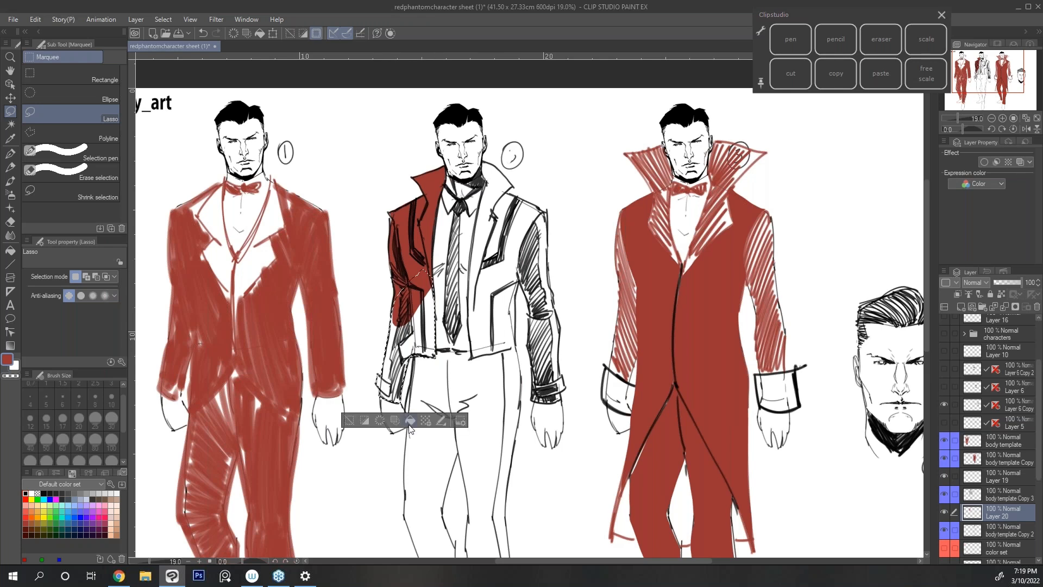
pyautogui.click(410, 420)
pyautogui.click(563, 302)
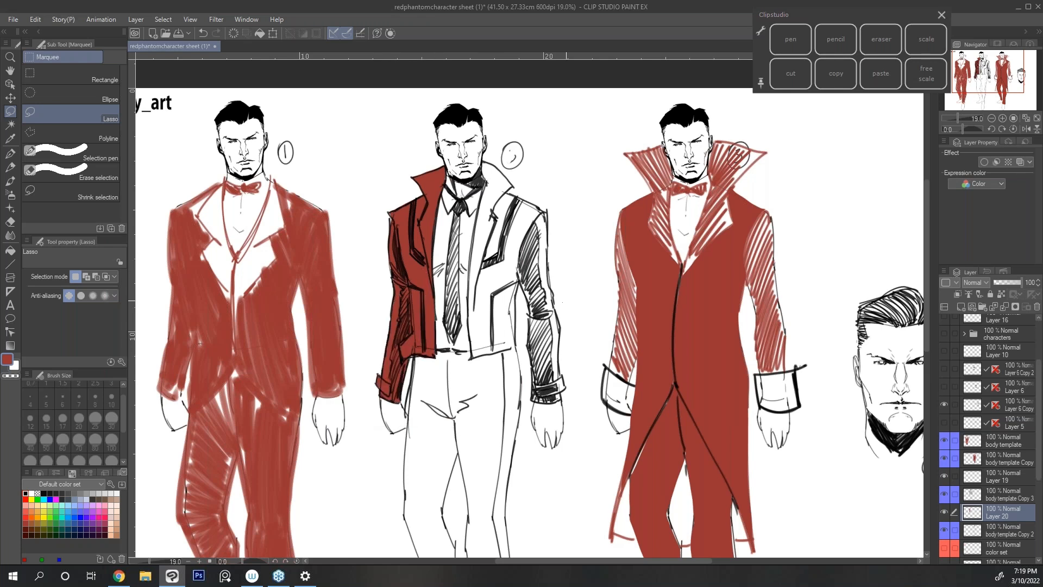
# Flip the canvas view horizontally and fill the uncoloured half of the middle figure's jacket and its sleeve with red.
pyautogui.click(1027, 130)
pyautogui.press('space')
pyautogui.moveTo(669, 257); pyautogui.dragTo(582, 257)
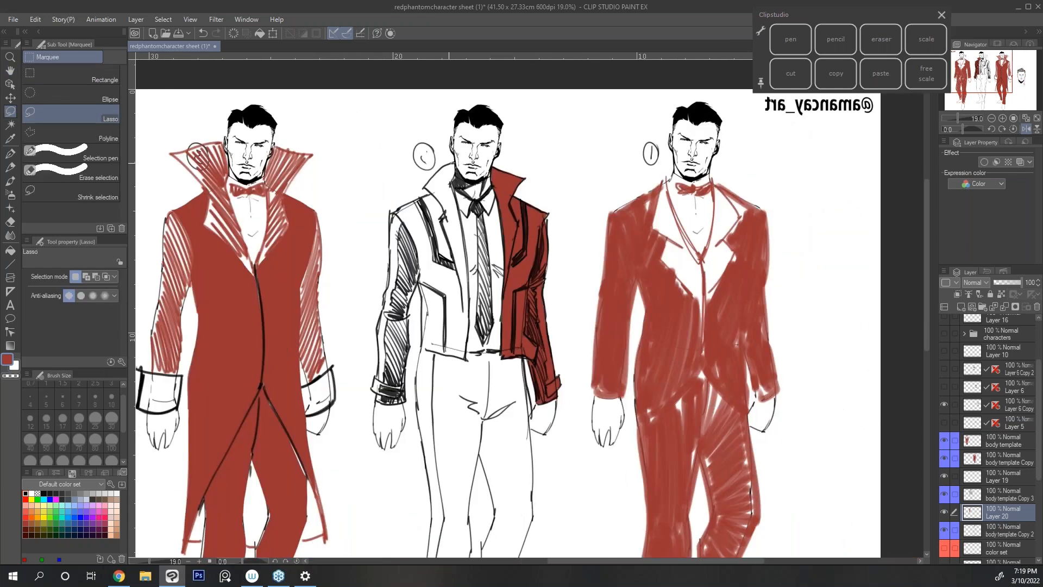
pyautogui.moveTo(399, 209)
pyautogui.mouseDown()
pyautogui.moveTo(390, 220)
pyautogui.moveTo(399, 274)
pyautogui.moveTo(459, 220)
pyautogui.moveTo(454, 182)
pyautogui.mouseUp()
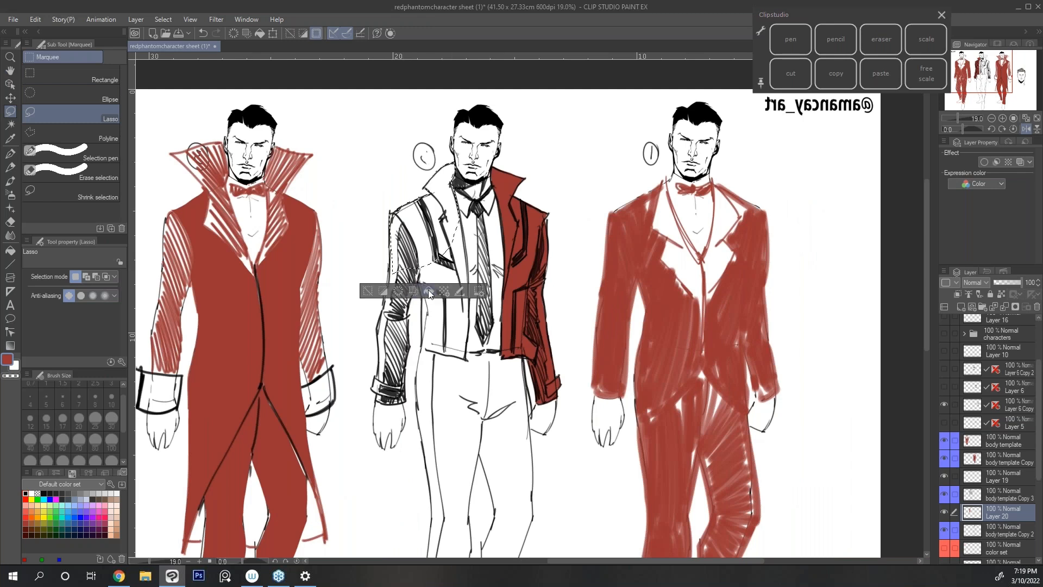
pyautogui.click(428, 292)
pyautogui.hotkey('ctrl', 'd')
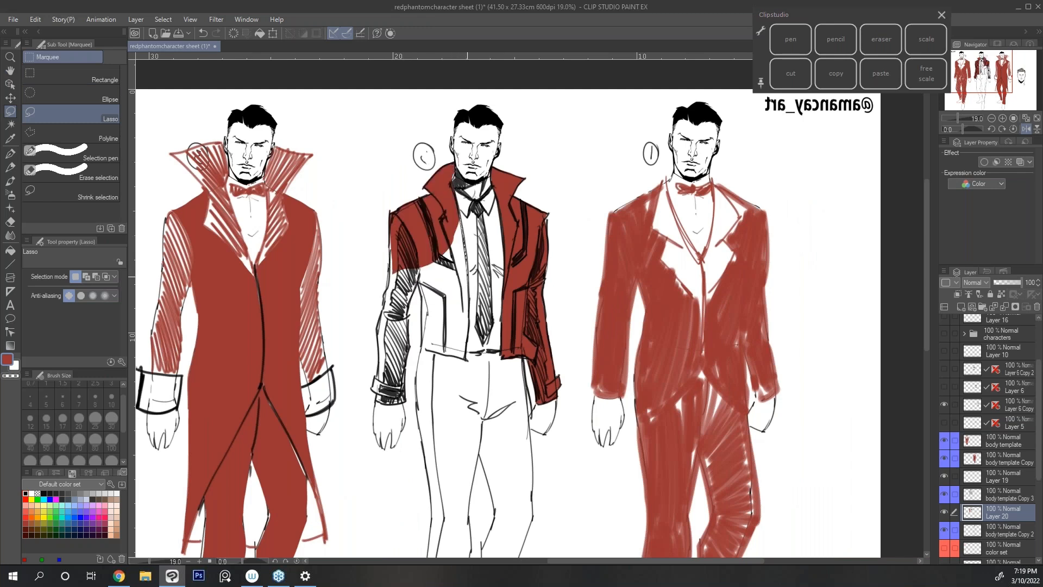
pyautogui.moveTo(466, 356)
pyautogui.mouseDown()
pyautogui.moveTo(431, 350)
pyautogui.moveTo(421, 294)
pyautogui.moveTo(406, 401)
pyautogui.moveTo(377, 354)
pyautogui.moveTo(377, 326)
pyautogui.mouseUp()
pyautogui.moveTo(391, 277)
pyautogui.mouseDown()
pyautogui.moveTo(390, 248)
pyautogui.moveTo(449, 213)
pyautogui.mouseUp()
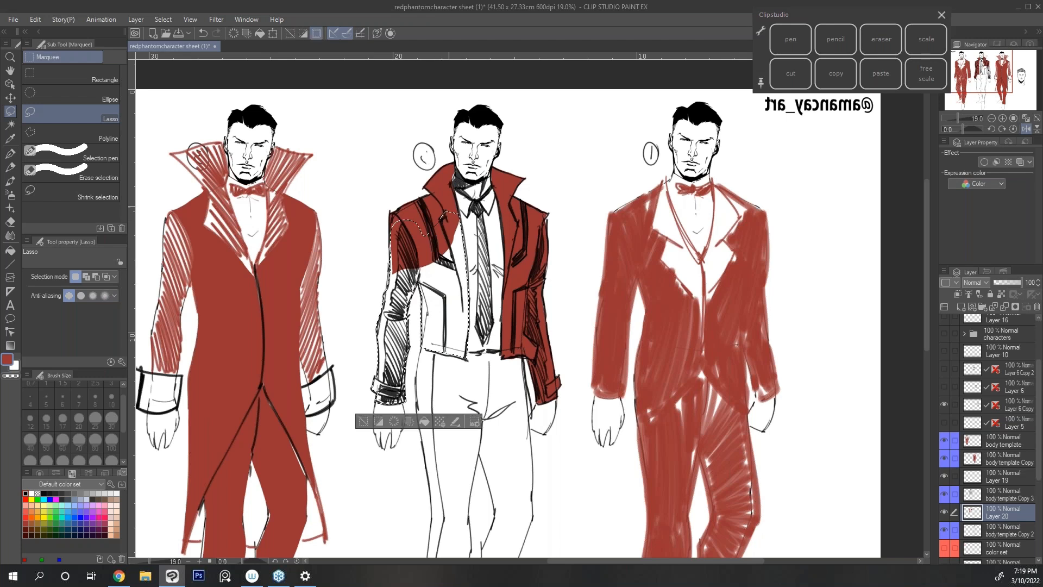
pyautogui.click(425, 421)
pyautogui.click(366, 419)
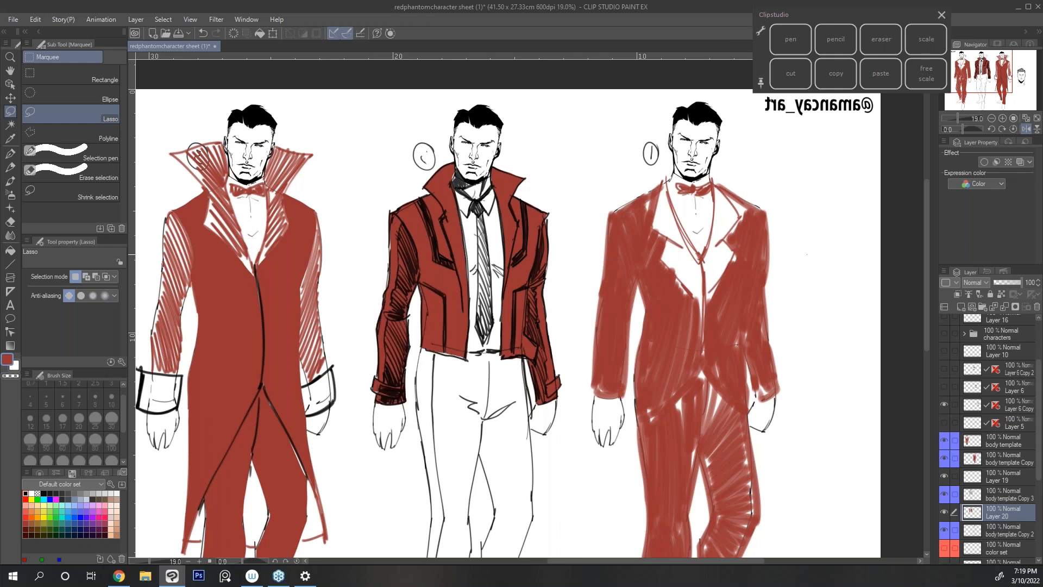
# Restore the unflipped canvas view and fill the middle figure's necktie with red.
pyautogui.press('h')
pyautogui.press('space')
pyautogui.moveTo(735, 265); pyautogui.dragTo(616, 265)
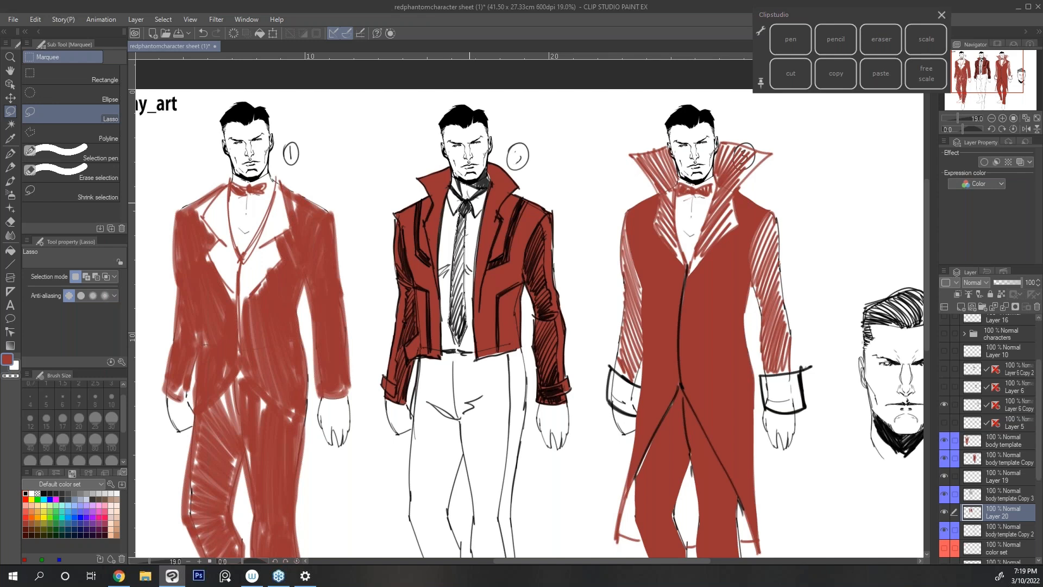
pyautogui.moveTo(461, 206); pyautogui.dragTo(459, 207)
pyautogui.click(463, 361)
pyautogui.click(403, 361)
# Fill the stripe along the outer side of the middle figure's trouser leg with red from waist to ankle.
pyautogui.press('space')
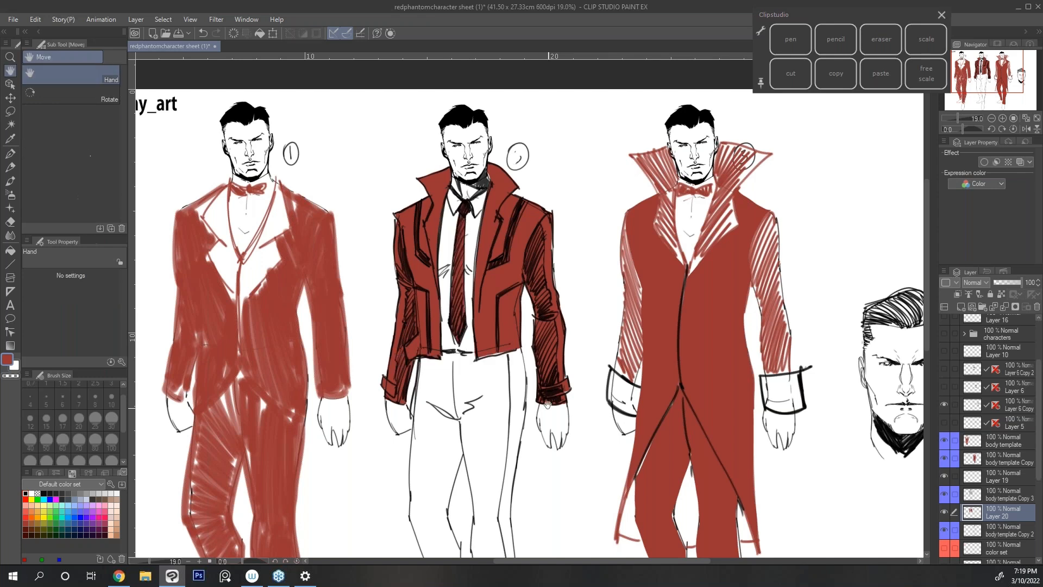
pyautogui.moveTo(548, 405)
pyautogui.mouseDown()
pyautogui.moveTo(494, 269)
pyautogui.moveTo(453, 325)
pyautogui.moveTo(446, 385)
pyautogui.moveTo(471, 264)
pyautogui.moveTo(468, 212)
pyautogui.moveTo(454, 218)
pyautogui.mouseUp()
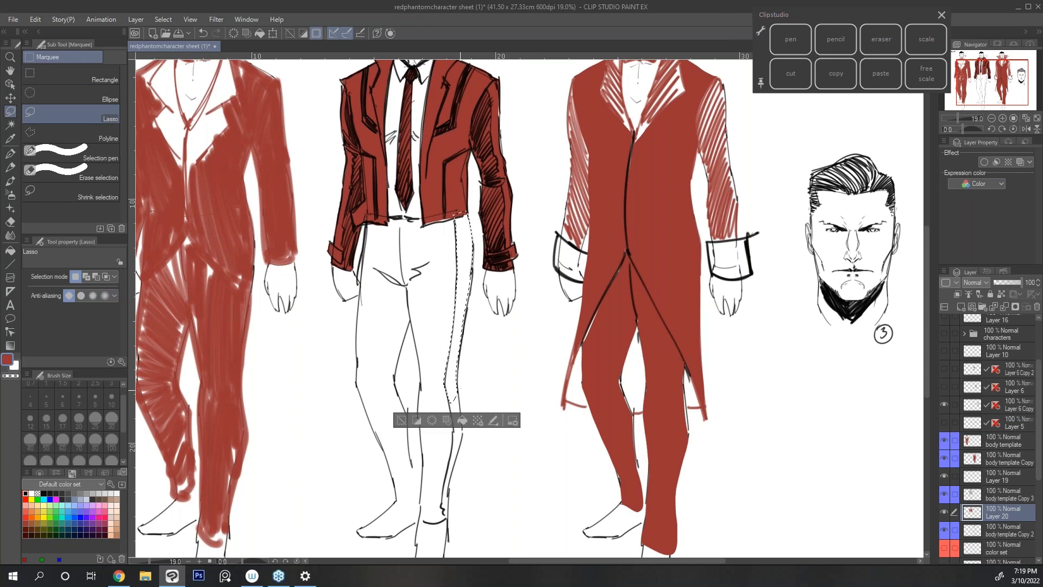
pyautogui.click(464, 421)
pyautogui.click(402, 419)
pyautogui.moveTo(439, 390)
pyautogui.mouseDown()
pyautogui.moveTo(426, 316)
pyautogui.moveTo(438, 373)
pyautogui.moveTo(434, 446)
pyautogui.moveTo(458, 187)
pyautogui.mouseUp()
pyautogui.click(447, 462)
pyautogui.hotkey('ctrl', 'd')
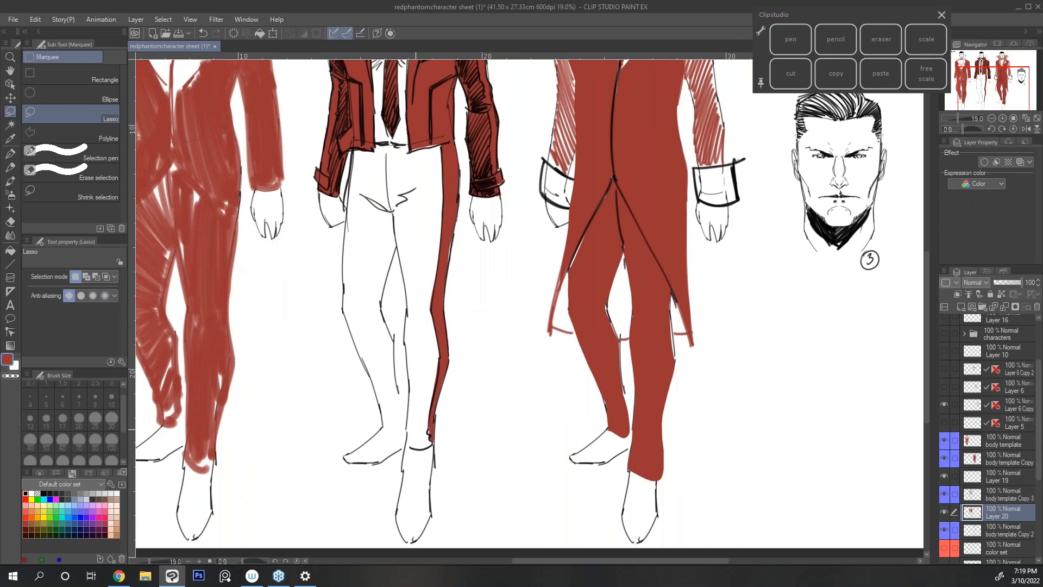
# Choose dark grey (RGB 102, 102, 102) and fill the middle figure's bent trouser leg and crotch area.
pyautogui.click(75, 494)
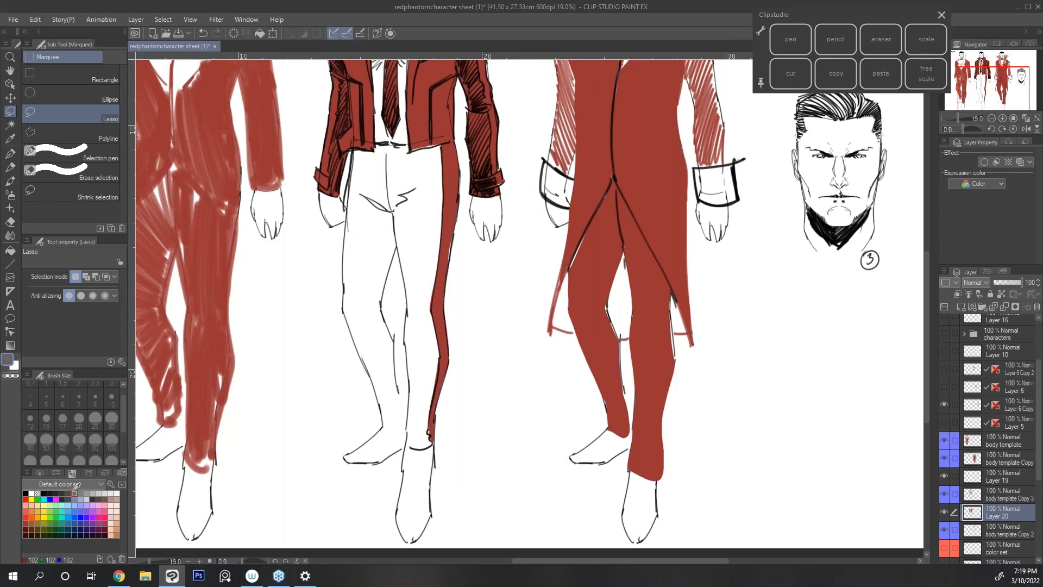
pyautogui.click(11, 154)
pyautogui.click(10, 112)
pyautogui.moveTo(352, 148)
pyautogui.mouseDown()
pyautogui.moveTo(343, 295)
pyautogui.moveTo(381, 418)
pyautogui.moveTo(404, 423)
pyautogui.moveTo(380, 304)
pyautogui.moveTo(404, 146)
pyautogui.moveTo(395, 145)
pyautogui.moveTo(408, 151)
pyautogui.moveTo(393, 224)
pyautogui.mouseUp()
pyautogui.click(379, 446)
pyautogui.hotkey('ctrl', 'd')
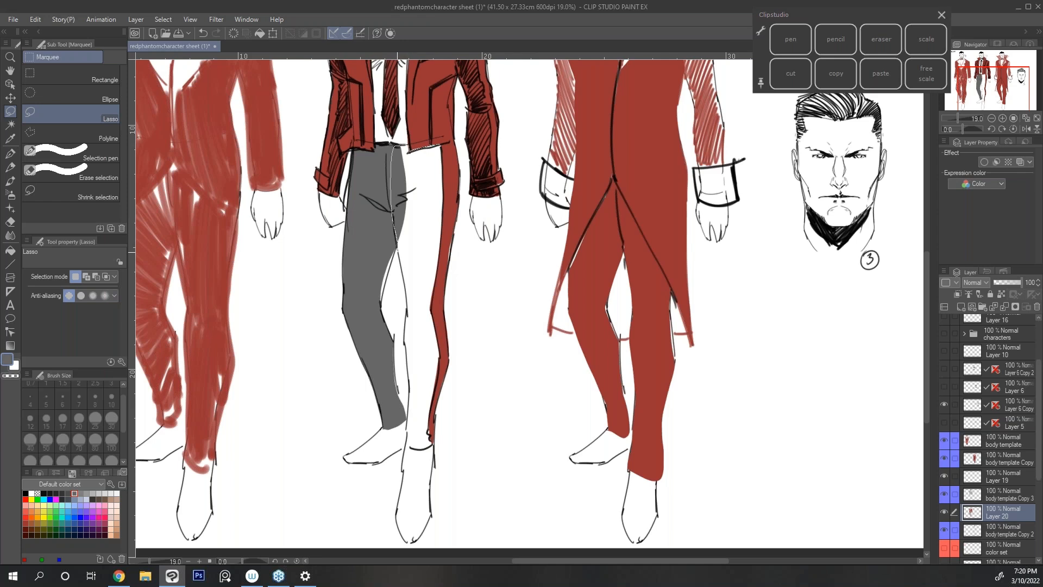
# Fill the middle figure's straight trouser leg with dark grey up to the red side stripe.
pyautogui.moveTo(401, 267); pyautogui.dragTo(406, 447)
pyautogui.moveTo(433, 413); pyautogui.dragTo(444, 146)
pyautogui.hotkey('alt', 'BackSpace')
pyautogui.hotkey('ctrl', 'd')
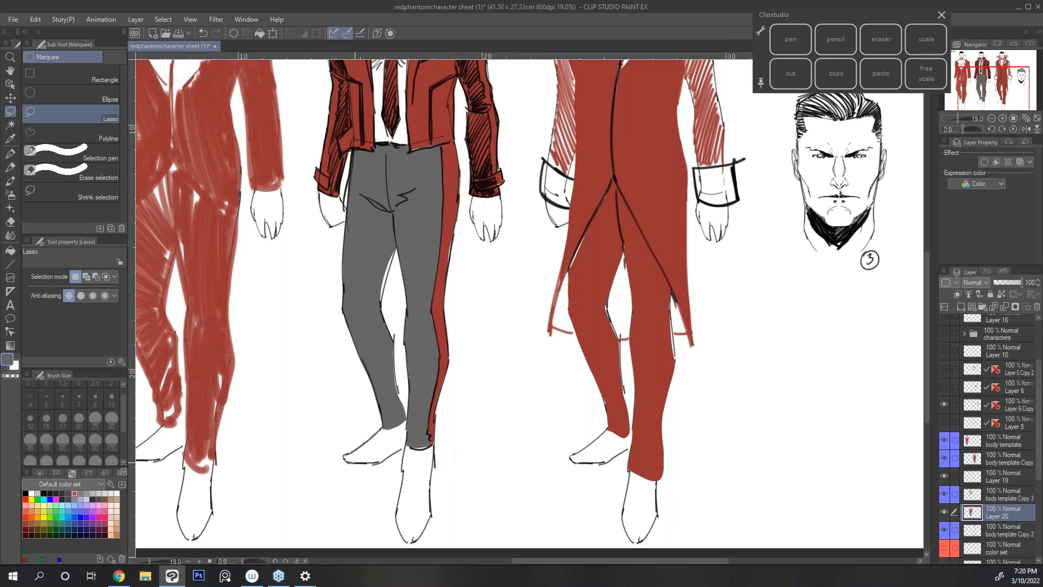
# Lasso both of the middle figure's shoes and fill them with the same dark grey.
pyautogui.moveTo(380, 463); pyautogui.dragTo(406, 419)
pyautogui.moveTo(375, 462); pyautogui.dragTo(380, 462)
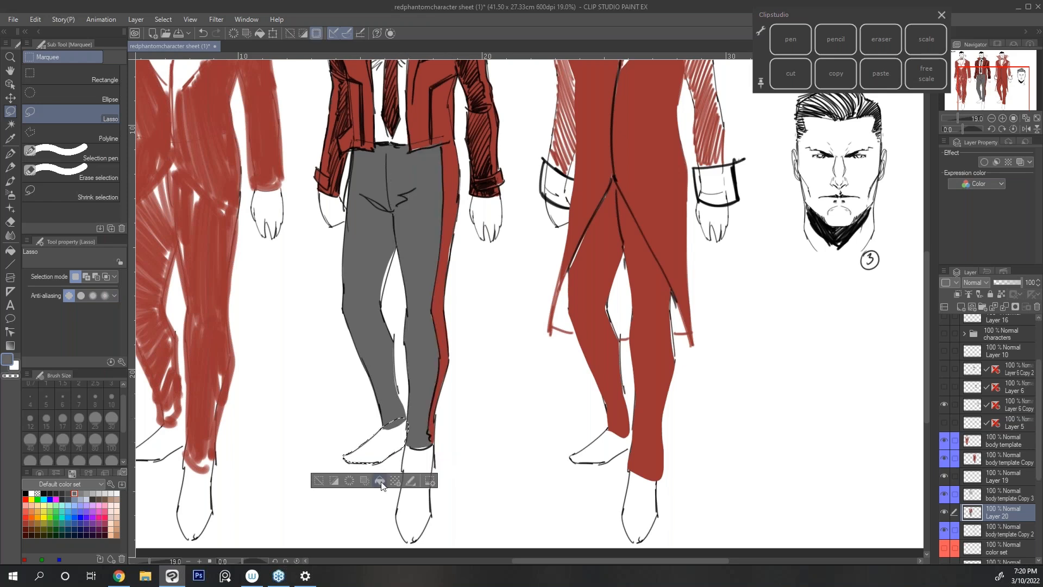
pyautogui.hotkey('alt', 'BackSpace')
pyautogui.hotkey('ctrl', 'd')
pyautogui.moveTo(397, 503)
pyautogui.mouseDown()
pyautogui.moveTo(405, 542)
pyautogui.moveTo(424, 533)
pyautogui.moveTo(432, 441)
pyautogui.moveTo(406, 443)
pyautogui.mouseUp()
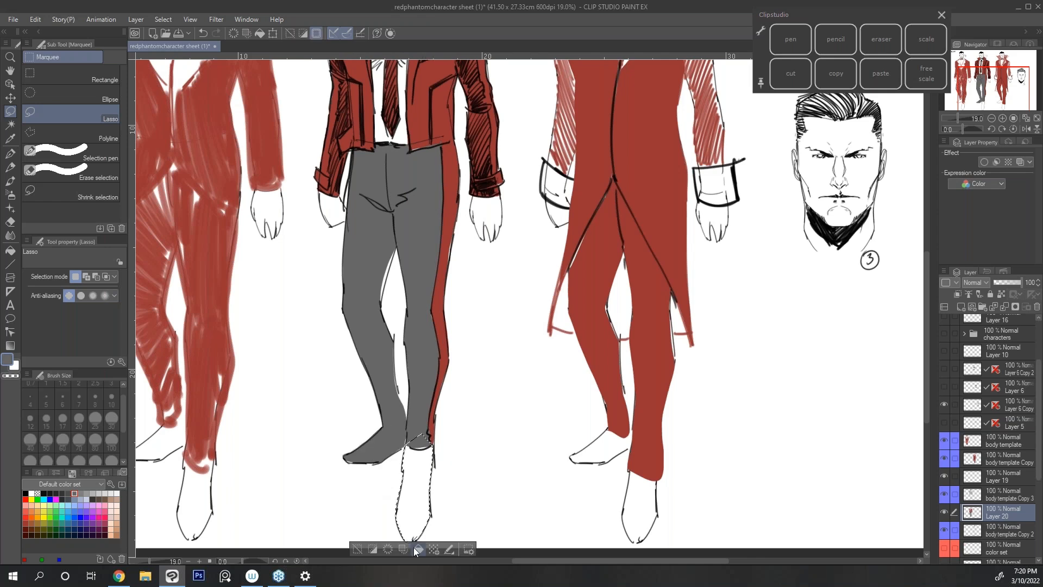
pyautogui.click(417, 550)
pyautogui.hotkey('ctrl', 'd')
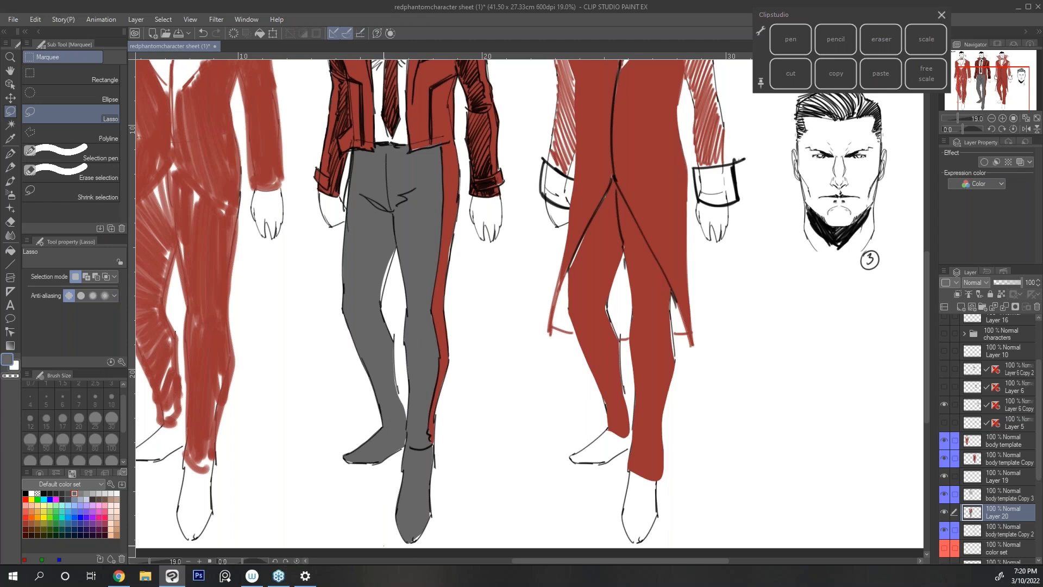
# Hide Layer 20, body template Copy 3 and body template, leaving only the coated figure and the separate head displayed.
pyautogui.click(993, 118)
pyautogui.moveTo(623, 272); pyautogui.dragTo(611, 314)
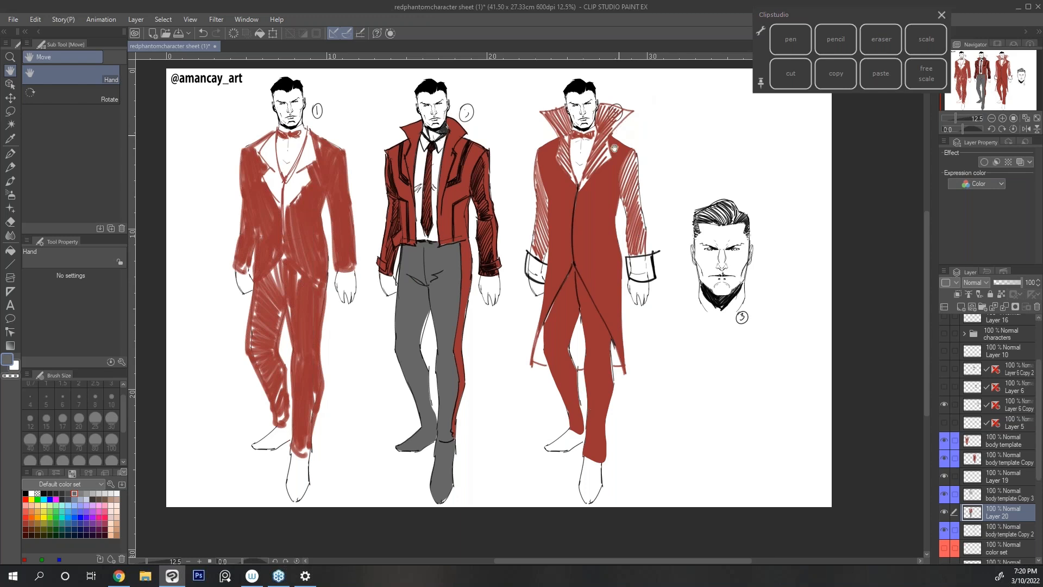
pyautogui.scroll(-2, 978, 462)
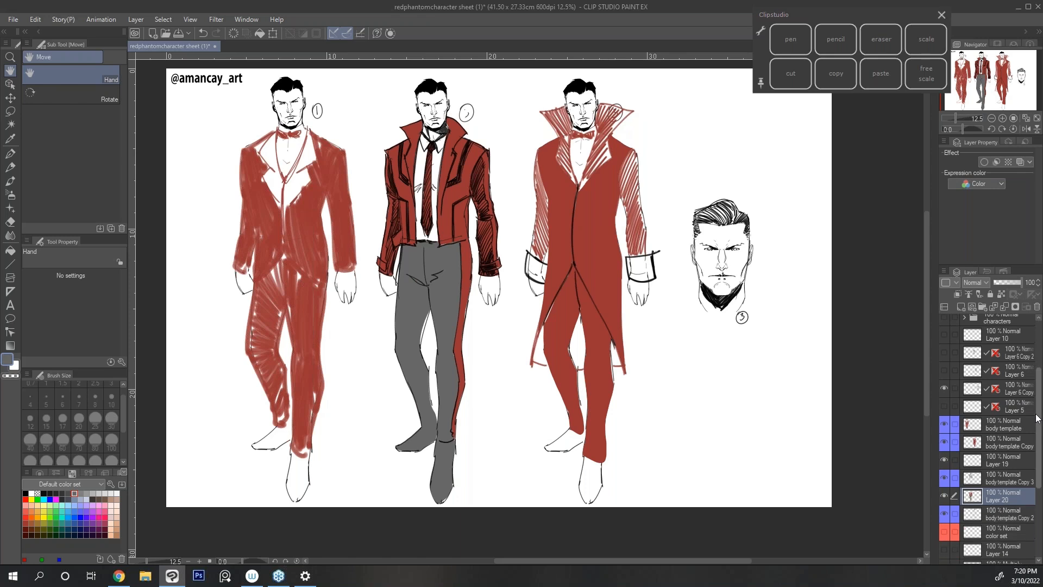
pyautogui.click(945, 477)
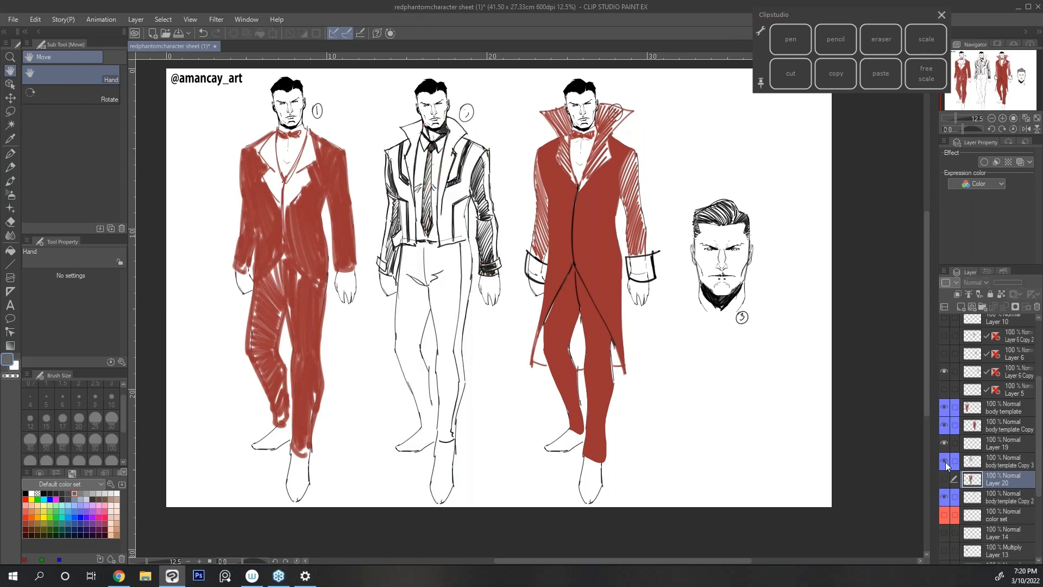
pyautogui.click(944, 461)
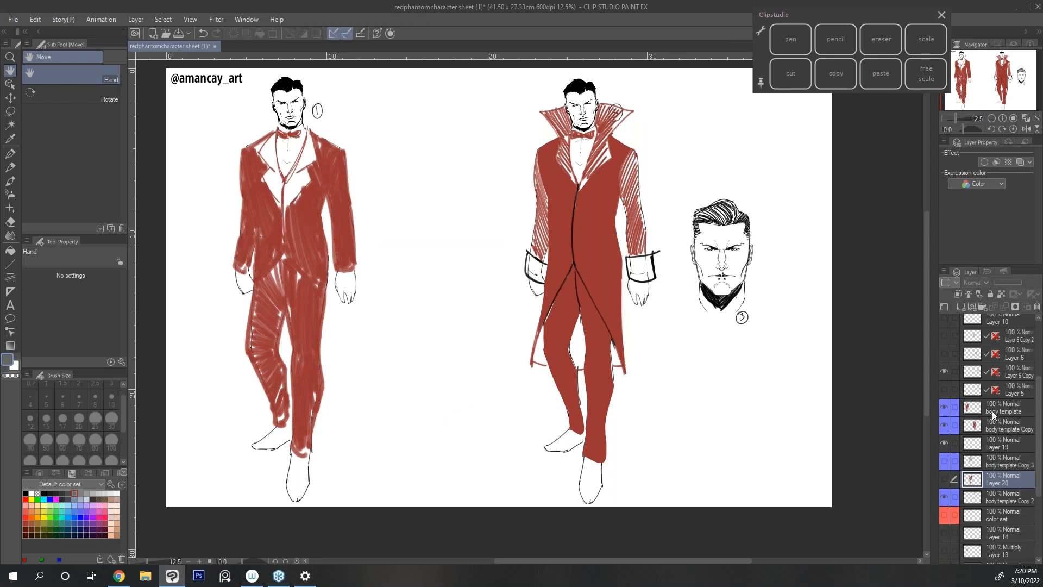
pyautogui.click(945, 408)
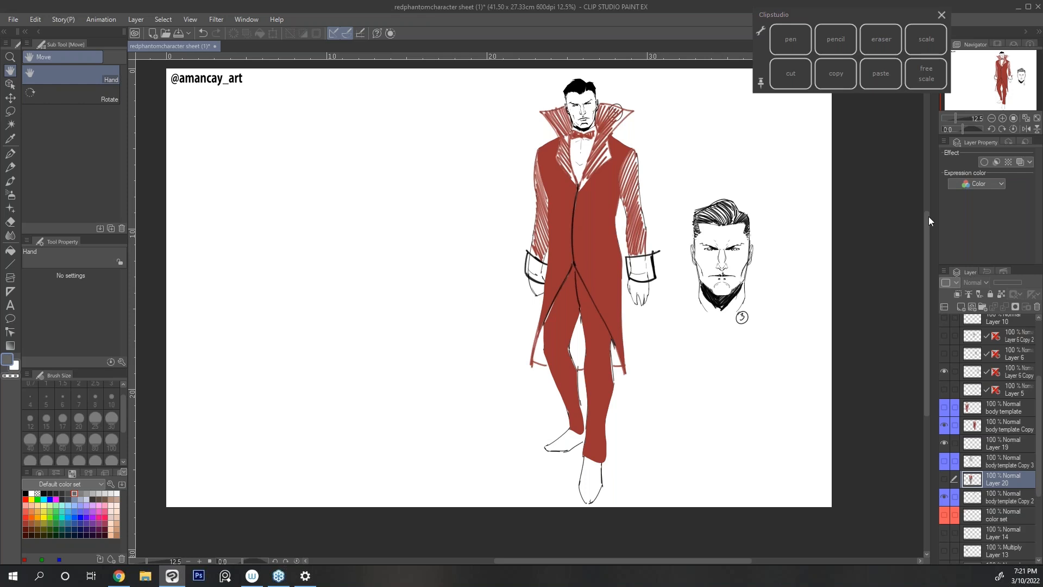
pyautogui.scroll(2, 925, 238)
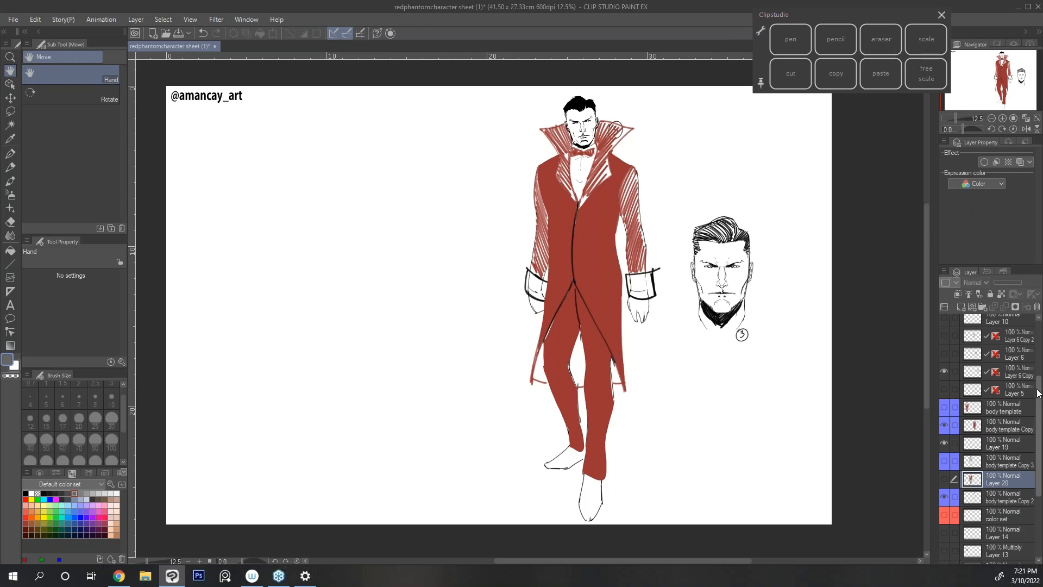
pyautogui.scroll(-1, 1037, 394)
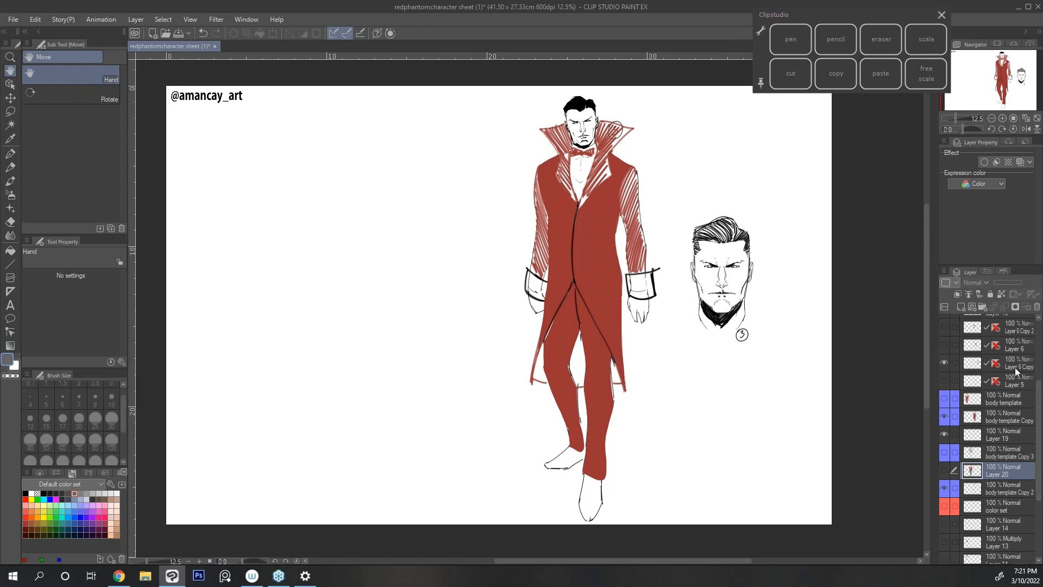
pyautogui.moveTo(669, 561); pyautogui.dragTo(649, 560)
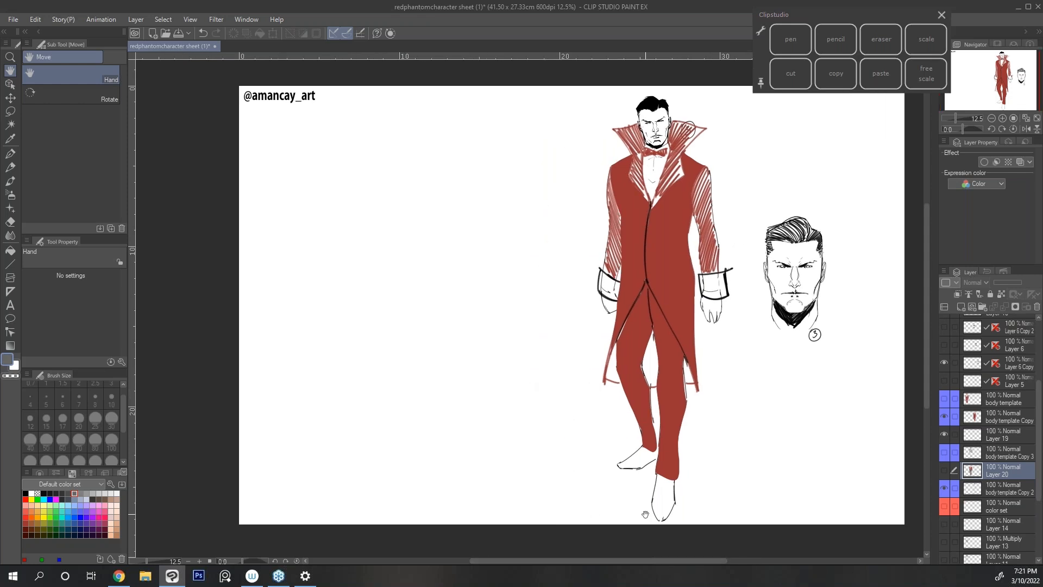
pyautogui.scroll(-4, 1017, 433)
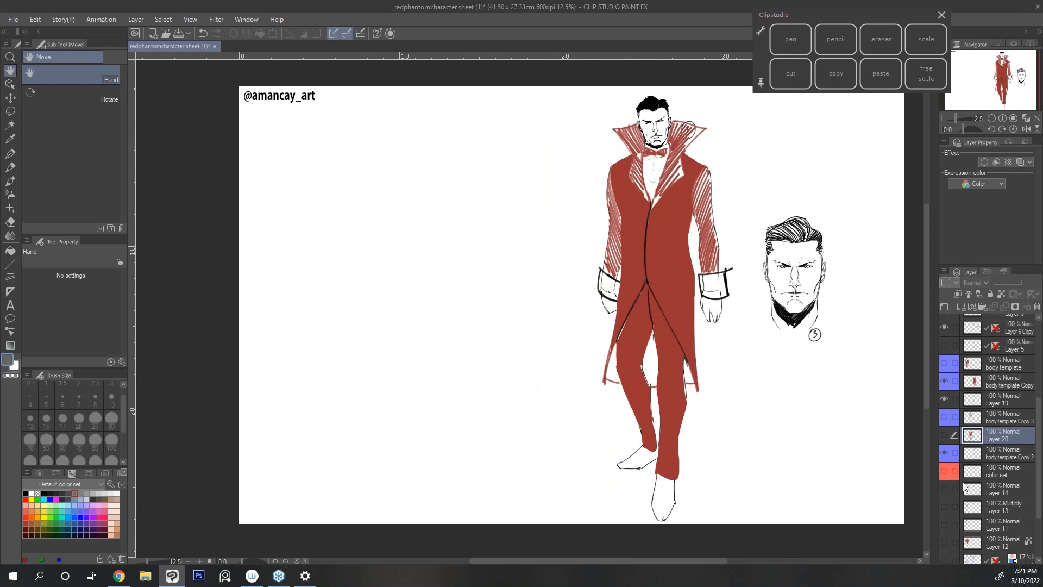
# Show the faint blue line art layer beneath the coated figure, leaving Layer 14 hidden.
pyautogui.click(944, 489)
pyautogui.click(946, 488)
pyautogui.moveTo(1037, 492); pyautogui.dragTo(1036, 496)
pyautogui.scroll(-3, 950, 524)
pyautogui.click(945, 525)
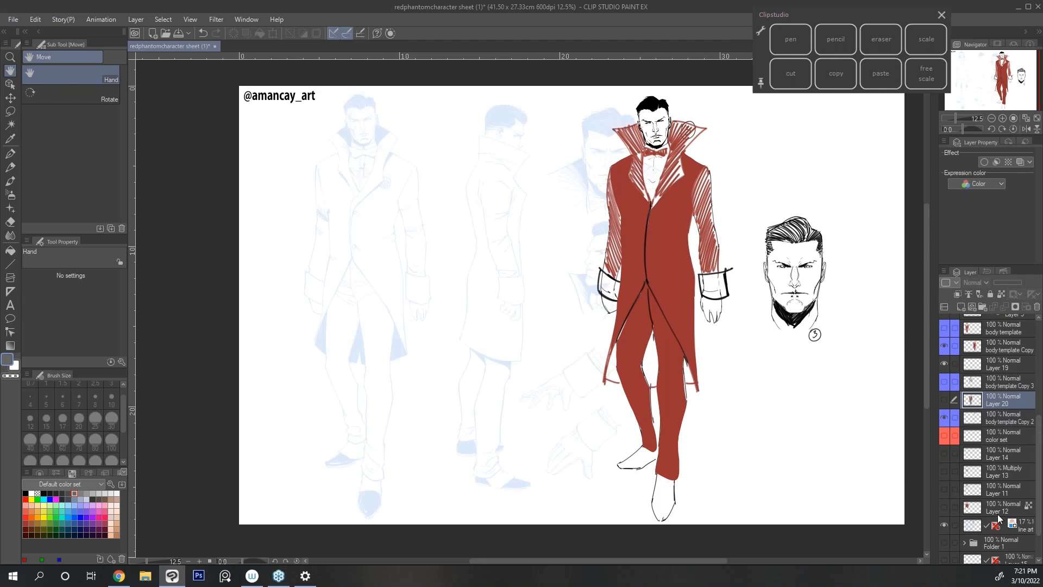
# Toggle Layers 11, 13 and 14 to review the earlier shaded costume artwork over the blue line art.
pyautogui.click(945, 489)
pyautogui.click(944, 488)
pyautogui.click(946, 470)
pyautogui.click(946, 469)
pyautogui.click(947, 453)
pyautogui.click(947, 453)
pyautogui.click(944, 470)
pyautogui.click(944, 454)
pyautogui.click(944, 490)
pyautogui.moveTo(944, 491); pyautogui.dragTo(946, 454)
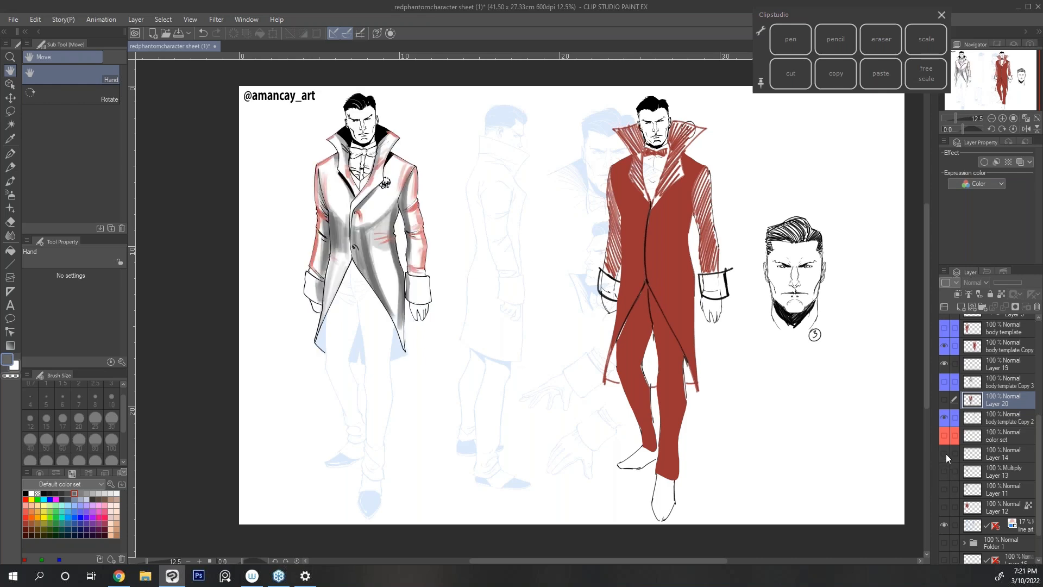
pyautogui.moveTo(1039, 457); pyautogui.dragTo(1038, 455)
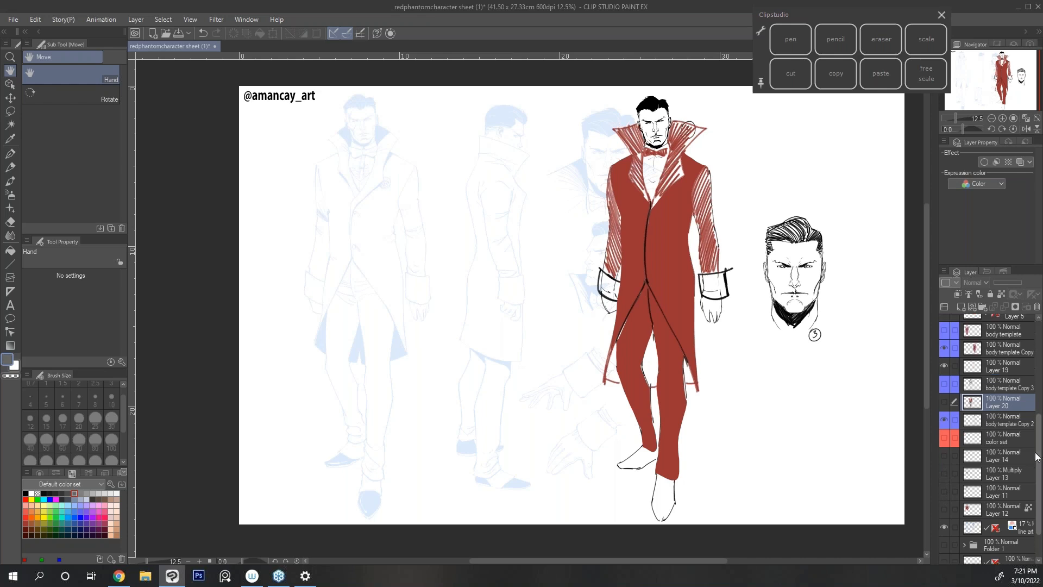
# Add a new raster layer directly above Layer 14.
pyautogui.click(1019, 531)
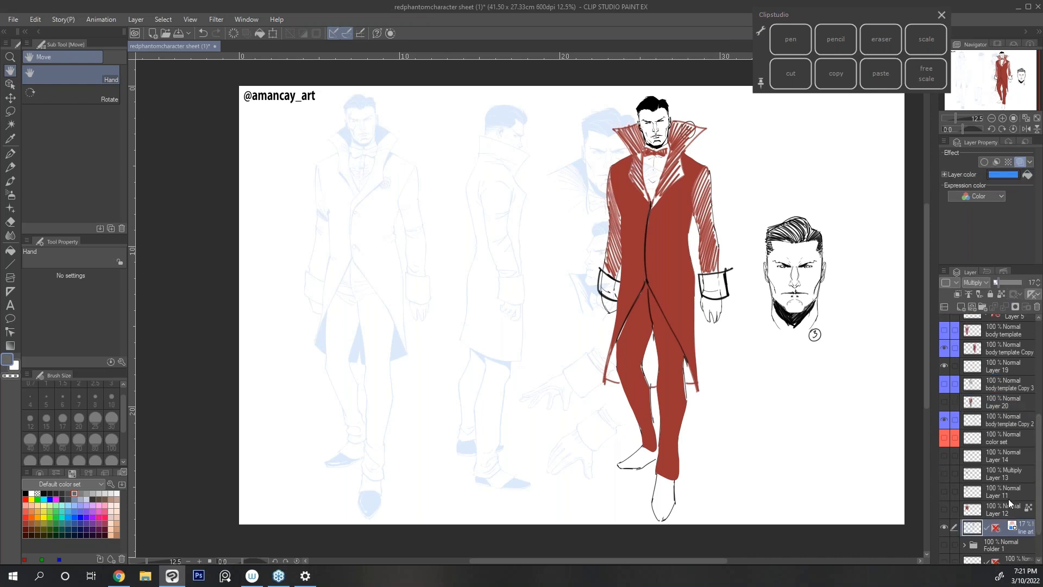
pyautogui.click(1004, 457)
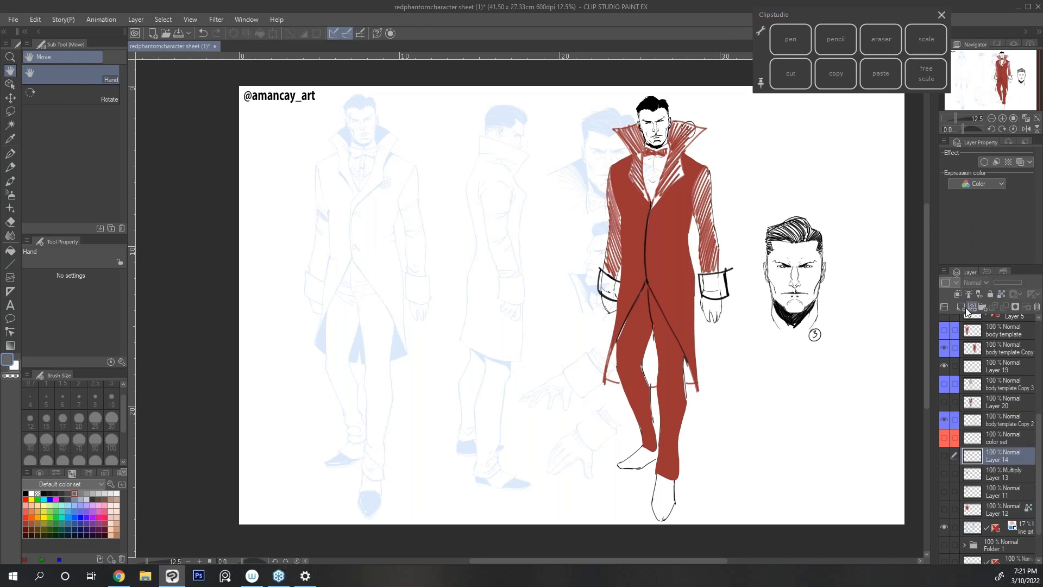
pyautogui.click(961, 307)
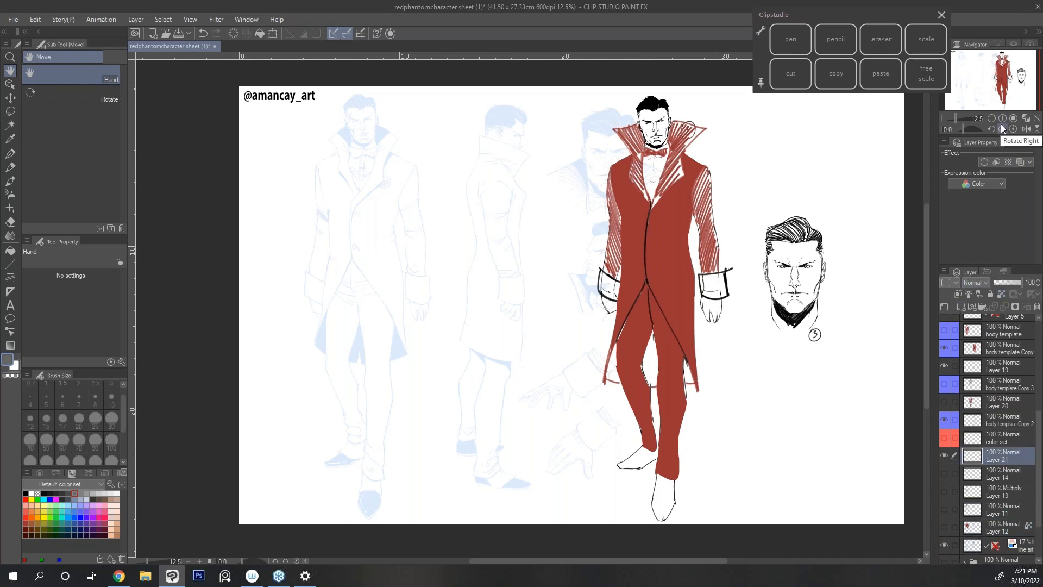
# Move body template Copy and body template Copy 2 together, placing the red-coated figure over the blue front-view figure.
pyautogui.click(1003, 118)
pyautogui.moveTo(556, 278); pyautogui.dragTo(675, 410)
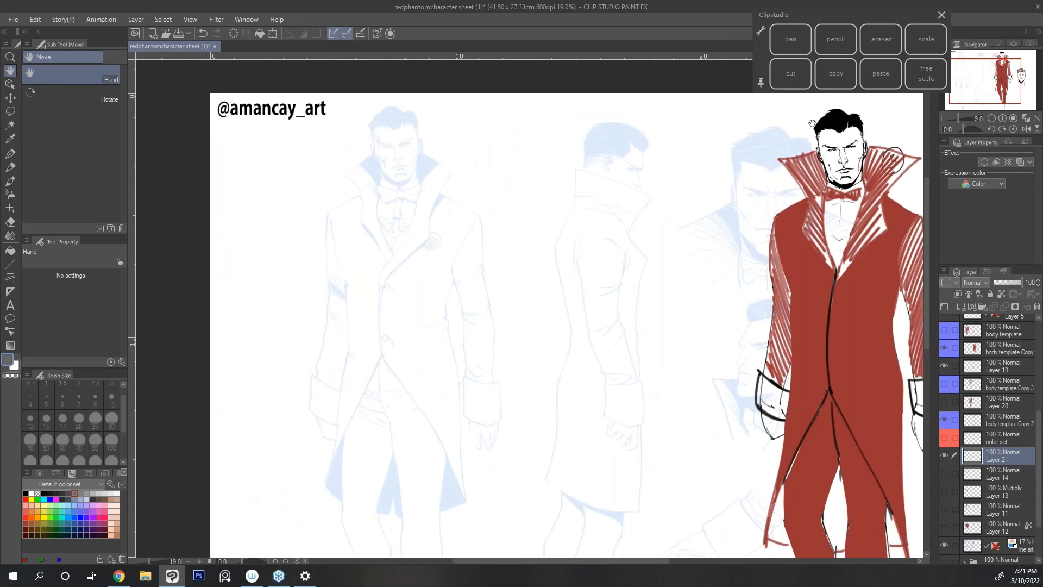
pyautogui.moveTo(722, 211); pyautogui.dragTo(646, 171)
pyautogui.click(992, 119)
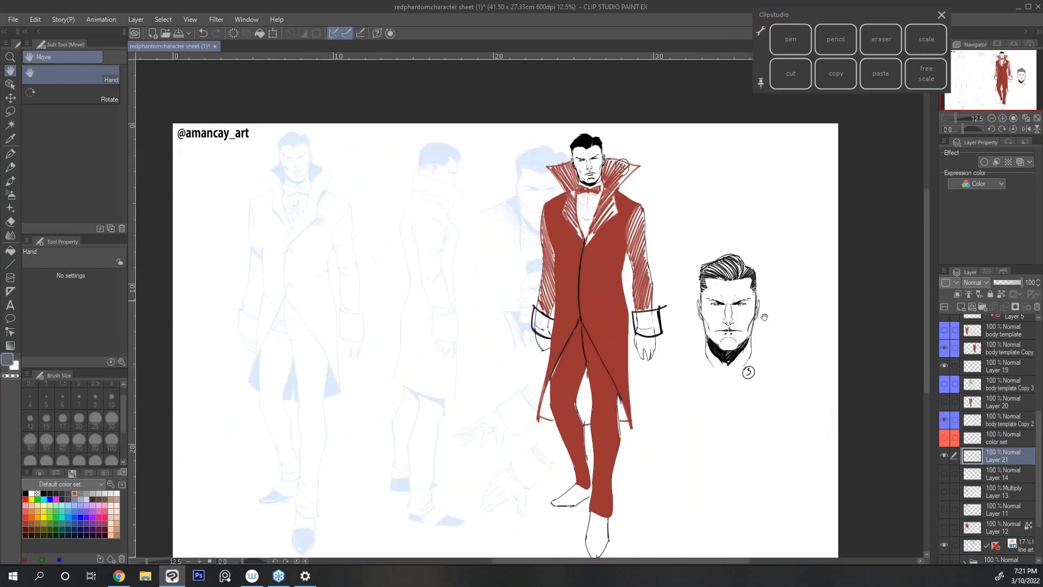
pyautogui.click(1004, 349)
pyautogui.click(11, 98)
pyautogui.moveTo(678, 421); pyautogui.dragTo(662, 419)
pyautogui.hotkey('ctrl', 'z')
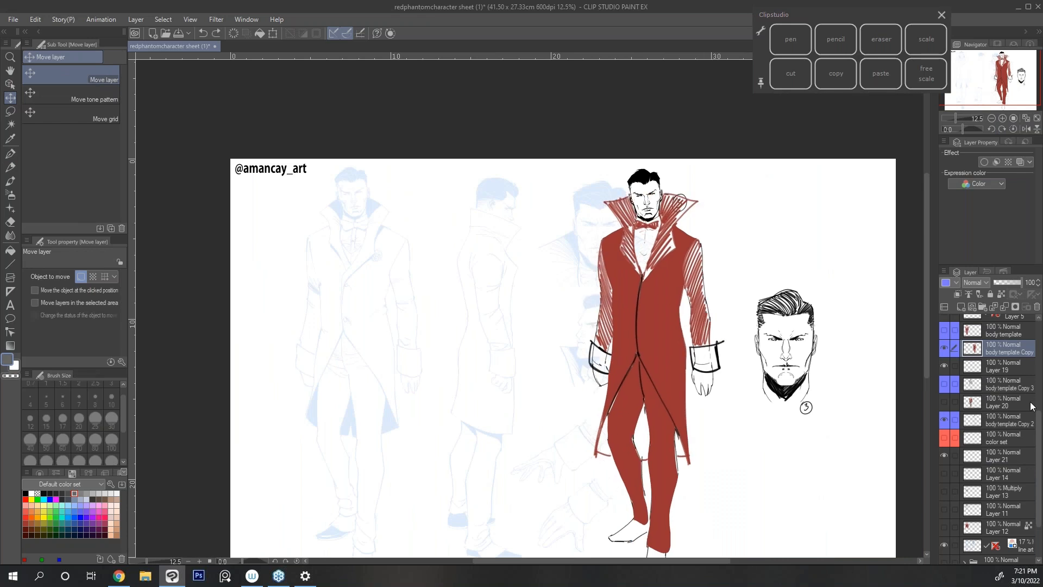
pyautogui.moveTo(1036, 431); pyautogui.dragTo(1039, 426)
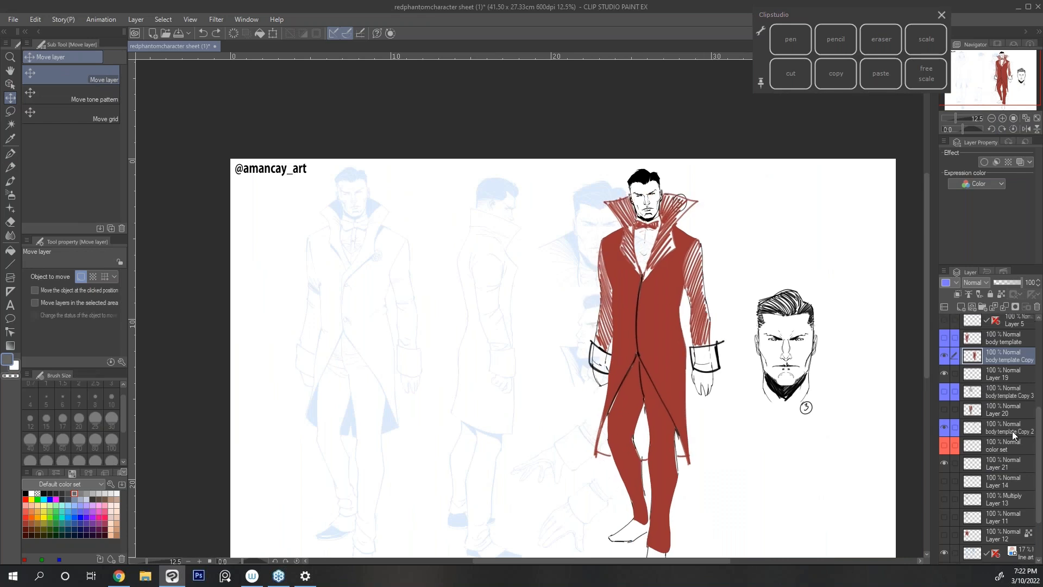
pyautogui.keyDown('ctrl'); pyautogui.click(1013, 432); pyautogui.keyUp('ctrl')
pyautogui.moveTo(674, 416); pyautogui.dragTo(378, 410)
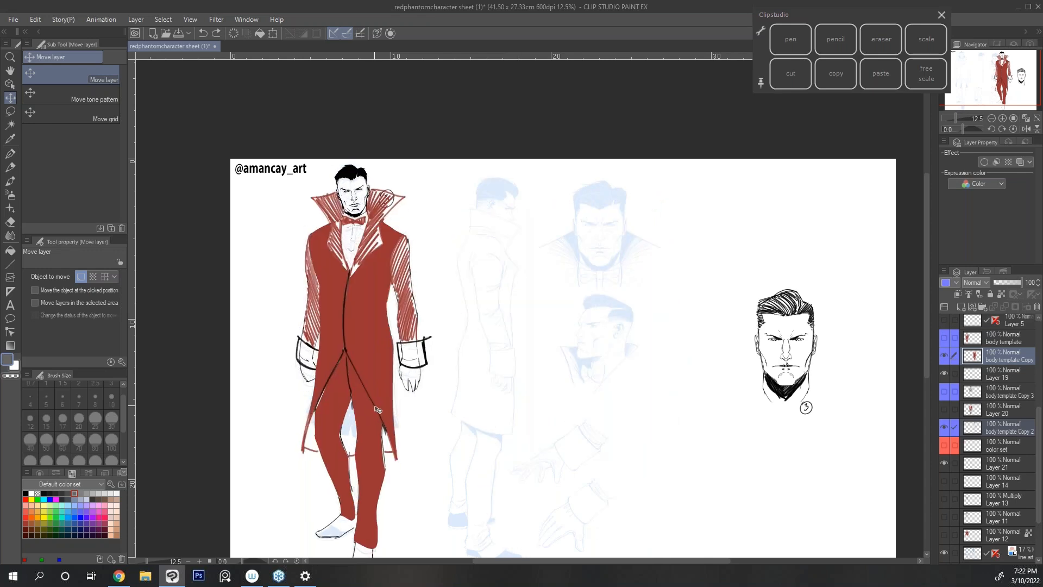
# Trace the side-view figure's head, raised collar and upper coat outline with the black Darker pencil at size 30.
pyautogui.click(1024, 129)
pyautogui.click(1025, 130)
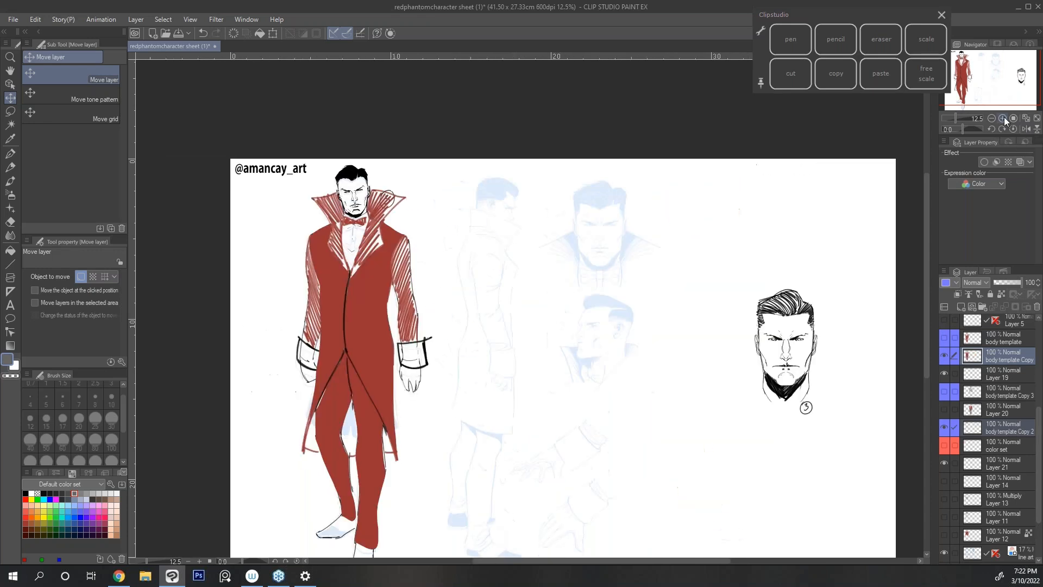
pyautogui.click(991, 119)
pyautogui.moveTo(770, 205); pyautogui.dragTo(743, 235)
pyautogui.click(10, 168)
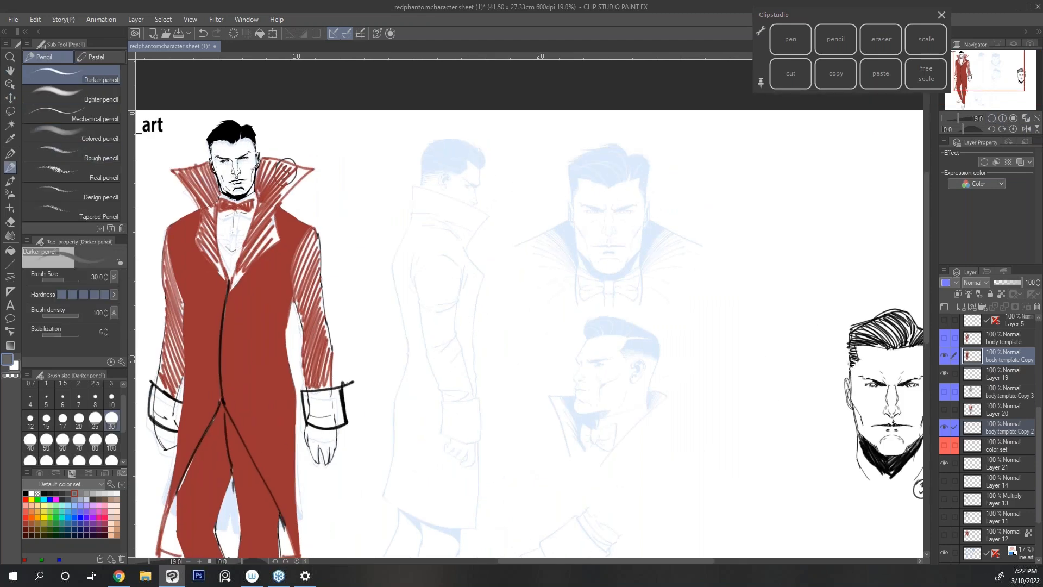
pyautogui.click(25, 493)
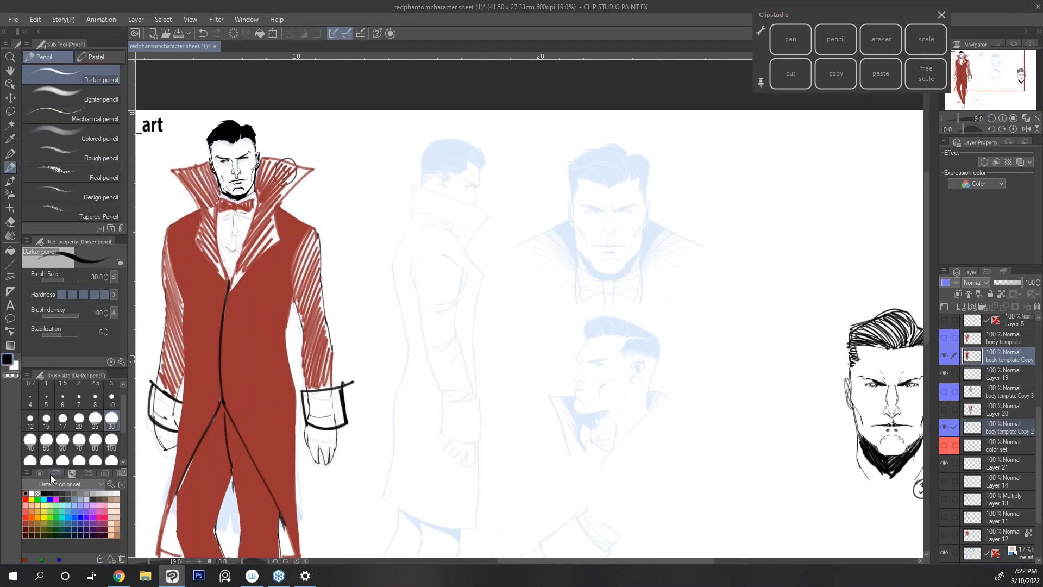
pyautogui.moveTo(478, 172); pyautogui.dragTo(473, 201)
pyautogui.moveTo(480, 163)
pyautogui.mouseDown()
pyautogui.moveTo(474, 143)
pyautogui.moveTo(441, 138)
pyautogui.moveTo(422, 148)
pyautogui.moveTo(422, 181)
pyautogui.mouseUp()
pyautogui.moveTo(476, 208)
pyautogui.mouseDown()
pyautogui.moveTo(411, 184)
pyautogui.moveTo(411, 225)
pyautogui.moveTo(391, 264)
pyautogui.moveTo(406, 345)
pyautogui.mouseUp()
pyautogui.moveTo(475, 207)
pyautogui.mouseDown()
pyautogui.moveTo(465, 250)
pyautogui.moveTo(483, 273)
pyautogui.moveTo(476, 374)
pyautogui.mouseUp()
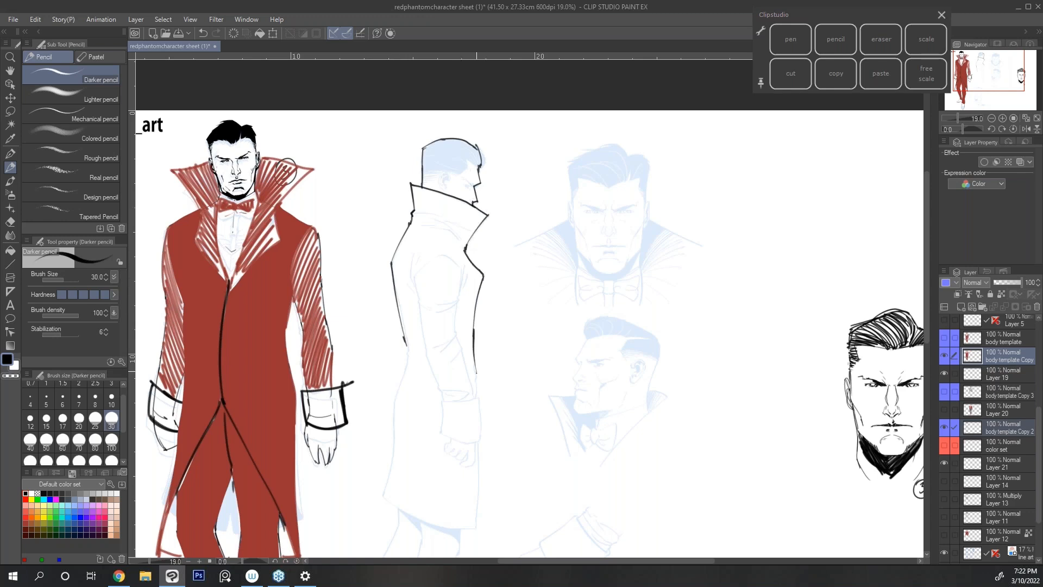
# Trace the side-view figure's sleeve and turned-up cuff over the blue line art.
pyautogui.moveTo(418, 258); pyautogui.dragTo(436, 383)
pyautogui.moveTo(462, 268)
pyautogui.mouseDown()
pyautogui.moveTo(457, 339)
pyautogui.moveTo(474, 379)
pyautogui.moveTo(440, 387)
pyautogui.moveTo(483, 437)
pyautogui.mouseUp()
pyautogui.moveTo(439, 400)
pyautogui.mouseDown()
pyautogui.moveTo(474, 442)
pyautogui.moveTo(483, 438)
pyautogui.mouseUp()
pyautogui.moveTo(469, 382); pyautogui.dragTo(477, 403)
pyautogui.press('space')
pyautogui.moveTo(676, 278); pyautogui.dragTo(682, 142)
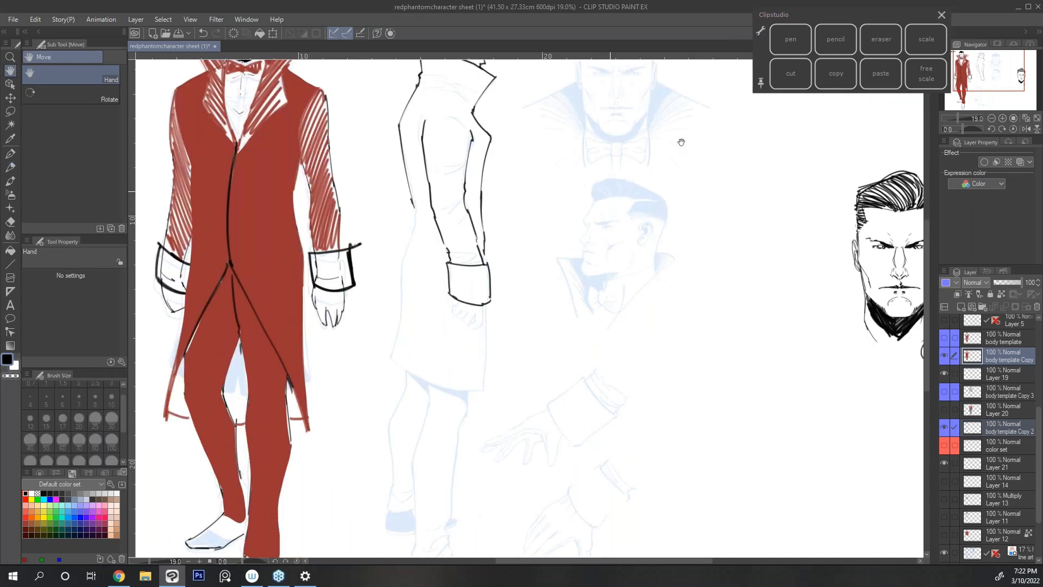
# Draw the side-view figure's hairline, ear and facial features, plus the fold line under the collar.
pyautogui.moveTo(740, 93); pyautogui.dragTo(746, 190)
pyautogui.moveTo(482, 115)
pyautogui.mouseDown()
pyautogui.moveTo(490, 126)
pyautogui.moveTo(454, 137)
pyautogui.moveTo(457, 145)
pyautogui.moveTo(438, 131)
pyautogui.moveTo(477, 146)
pyautogui.mouseUp()
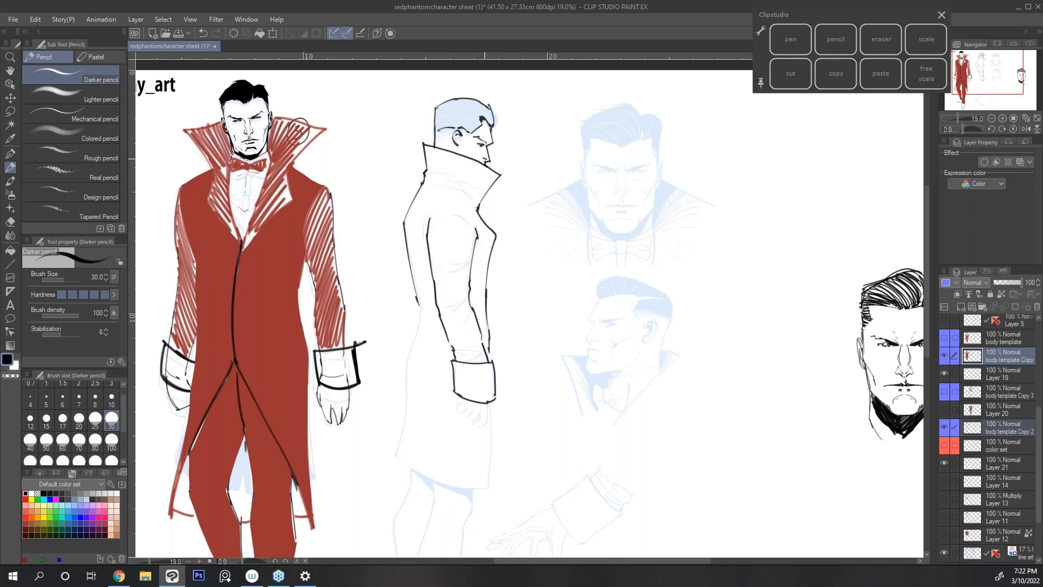
pyautogui.press('space')
pyautogui.moveTo(540, 217); pyautogui.dragTo(525, 188)
pyautogui.moveTo(425, 145)
pyautogui.mouseDown()
pyautogui.moveTo(411, 147)
pyautogui.moveTo(439, 158)
pyautogui.mouseUp()
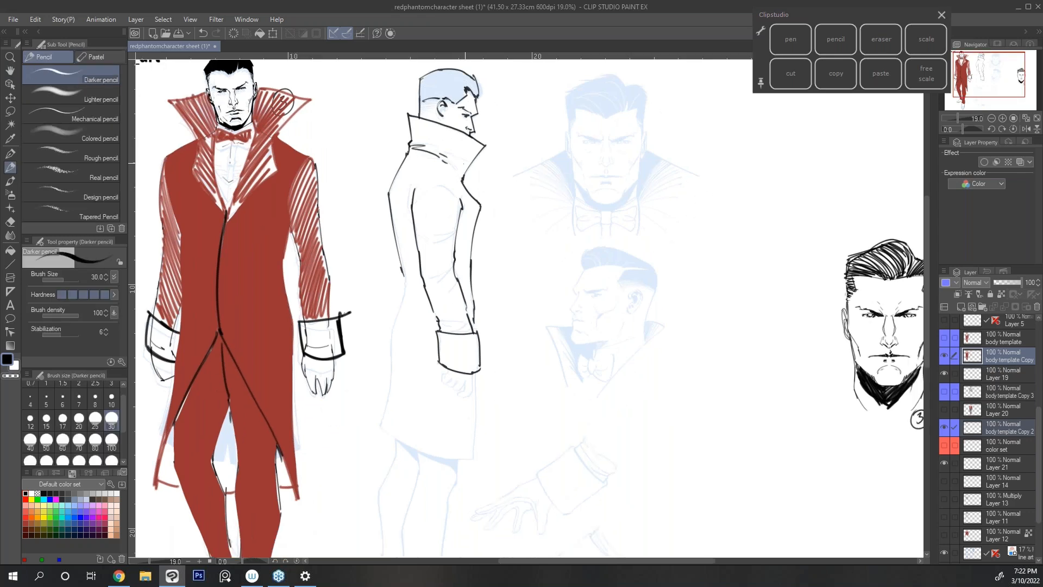
# Trace the lower part of the side-view coat, including its back edge, front edge and hem.
pyautogui.moveTo(927, 242); pyautogui.dragTo(927, 259)
pyautogui.click(836, 39)
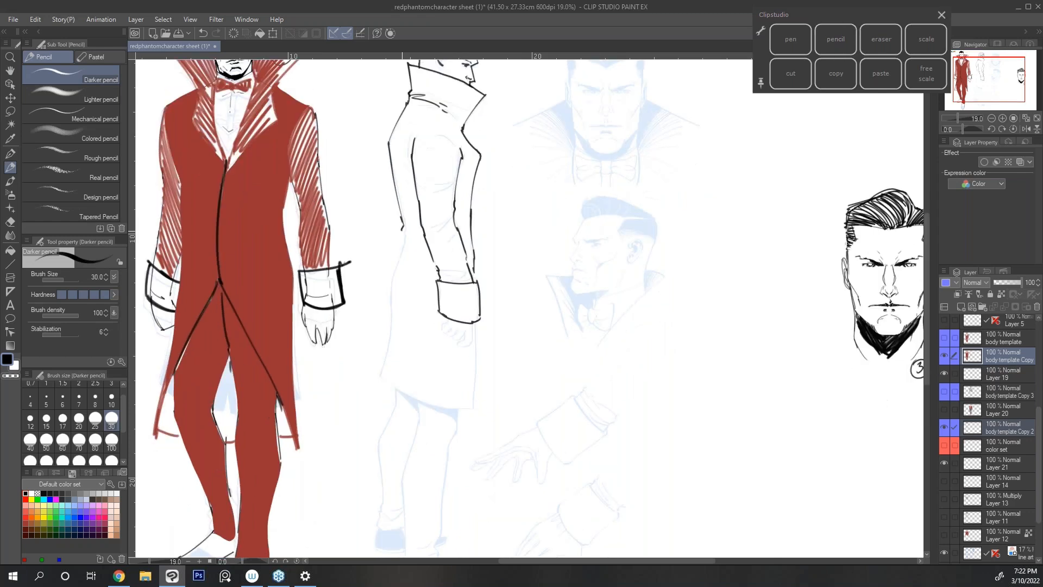
pyautogui.moveTo(408, 236)
pyautogui.mouseDown()
pyautogui.moveTo(380, 375)
pyautogui.moveTo(450, 412)
pyautogui.mouseUp()
pyautogui.moveTo(474, 321)
pyautogui.mouseDown()
pyautogui.moveTo(460, 348)
pyautogui.moveTo(444, 332)
pyautogui.moveTo(473, 400)
pyautogui.moveTo(465, 408)
pyautogui.mouseUp()
pyautogui.moveTo(597, 339); pyautogui.dragTo(627, 213)
# Trace the side-view figure's legs and shoes below the coat hem.
pyautogui.moveTo(449, 275)
pyautogui.mouseDown()
pyautogui.moveTo(429, 354)
pyautogui.moveTo(432, 451)
pyautogui.mouseUp()
pyautogui.moveTo(486, 283)
pyautogui.mouseDown()
pyautogui.moveTo(467, 434)
pyautogui.moveTo(458, 460)
pyautogui.moveTo(436, 457)
pyautogui.mouseUp()
pyautogui.moveTo(428, 262)
pyautogui.mouseDown()
pyautogui.moveTo(413, 366)
pyautogui.moveTo(424, 377)
pyautogui.moveTo(408, 394)
pyautogui.moveTo(427, 404)
pyautogui.moveTo(405, 420)
pyautogui.moveTo(435, 426)
pyautogui.mouseUp()
pyautogui.moveTo(470, 411)
pyautogui.mouseDown()
pyautogui.moveTo(497, 457)
pyautogui.moveTo(458, 473)
pyautogui.moveTo(521, 466)
pyautogui.moveTo(481, 470)
pyautogui.mouseUp()
# Select Layer 6 Copy and move its separate front-view head onto the blue front-view head sketch.
pyautogui.press('space')
pyautogui.moveTo(553, 359); pyautogui.dragTo(513, 442)
pyautogui.moveTo(543, 271)
pyautogui.mouseDown()
pyautogui.moveTo(501, 402)
pyautogui.moveTo(474, 413)
pyautogui.mouseUp()
pyautogui.moveTo(725, 215); pyautogui.dragTo(681, 226)
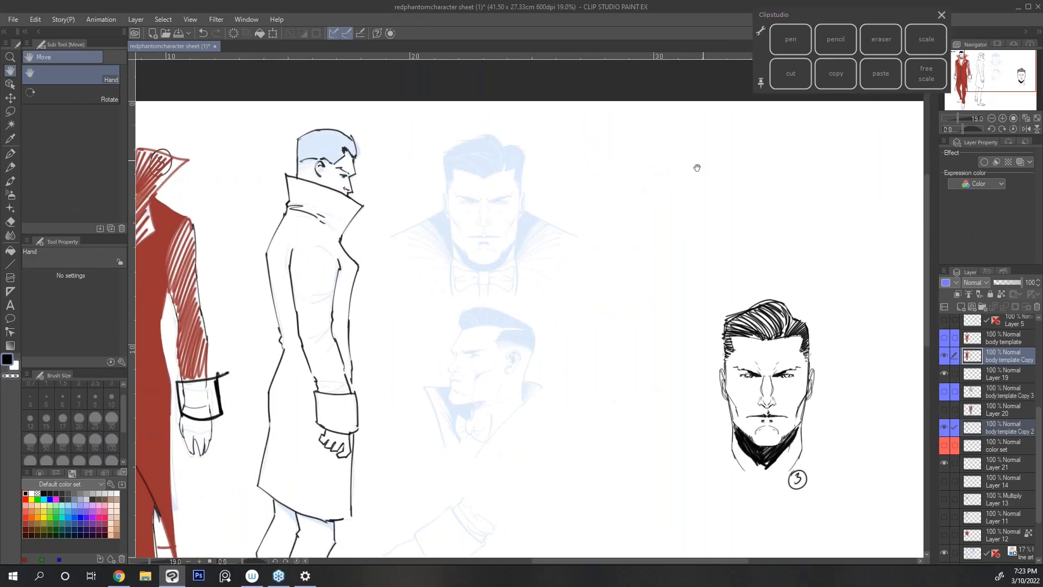
pyautogui.moveTo(714, 153); pyautogui.dragTo(728, 154)
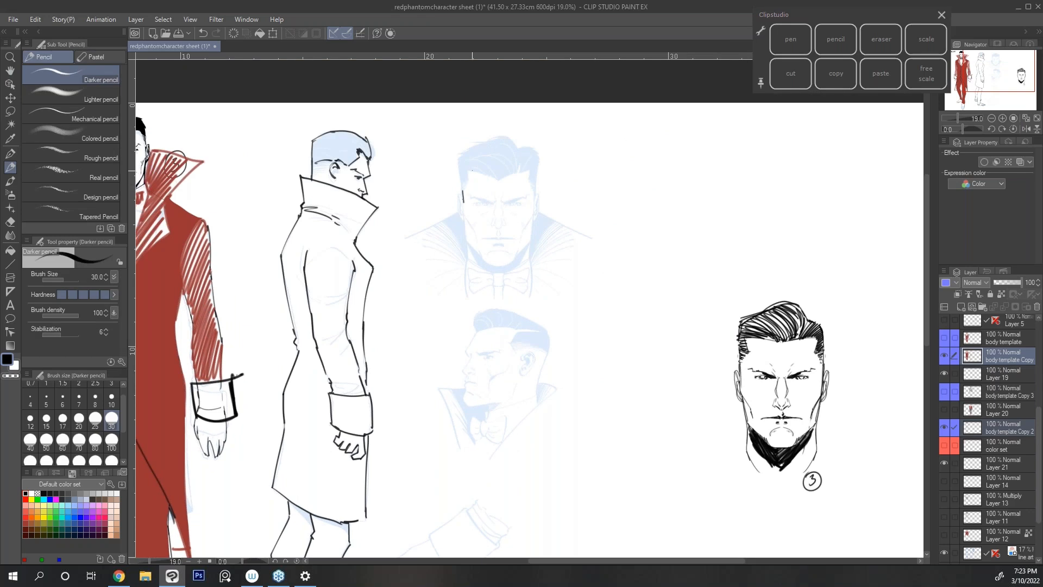
pyautogui.moveTo(1038, 421); pyautogui.dragTo(1035, 351)
pyautogui.click(945, 453)
pyautogui.click(944, 454)
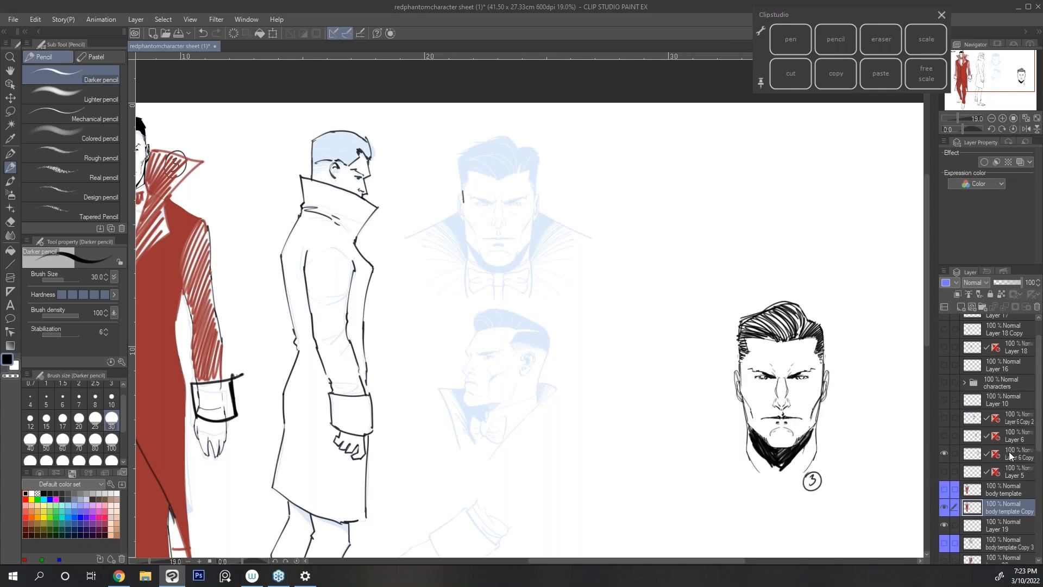
pyautogui.click(973, 454)
pyautogui.click(9, 98)
pyautogui.moveTo(786, 430)
pyautogui.mouseDown()
pyautogui.moveTo(721, 362)
pyautogui.moveTo(507, 261)
pyautogui.mouseUp()
# Scale the front-view head down to fit the blue head sketch.
pyautogui.hotkey('ctrl', 't')
pyautogui.moveTo(550, 322); pyautogui.dragTo(519, 268)
pyautogui.press('Return')
# Trace the lower profile head's face contour, jaw, ear and front hair curl with the black pencil.
pyautogui.press('space')
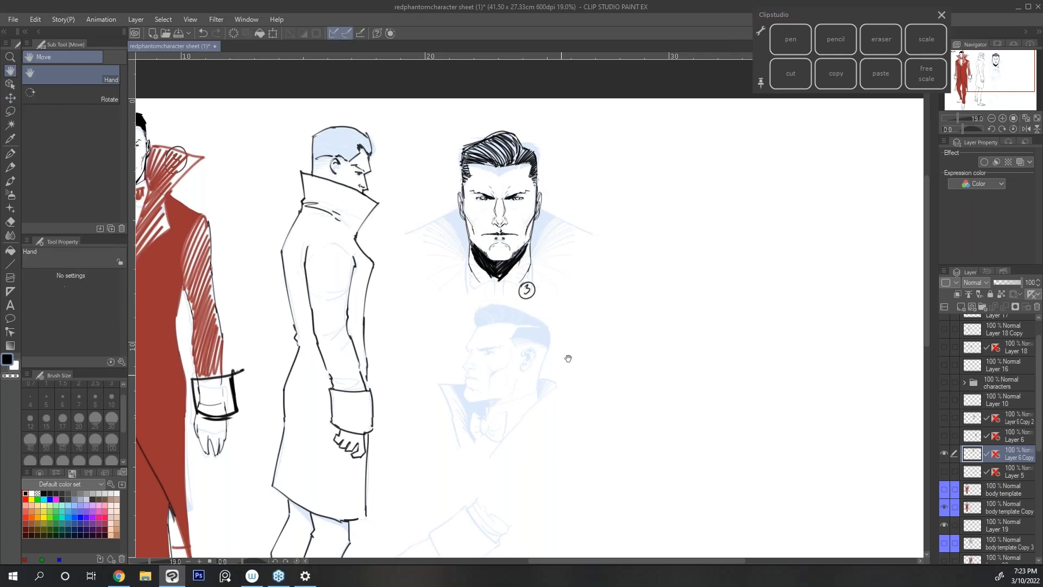
pyautogui.moveTo(565, 356); pyautogui.dragTo(646, 232)
pyautogui.moveTo(687, 171); pyautogui.dragTo(659, 201)
pyautogui.click(840, 41)
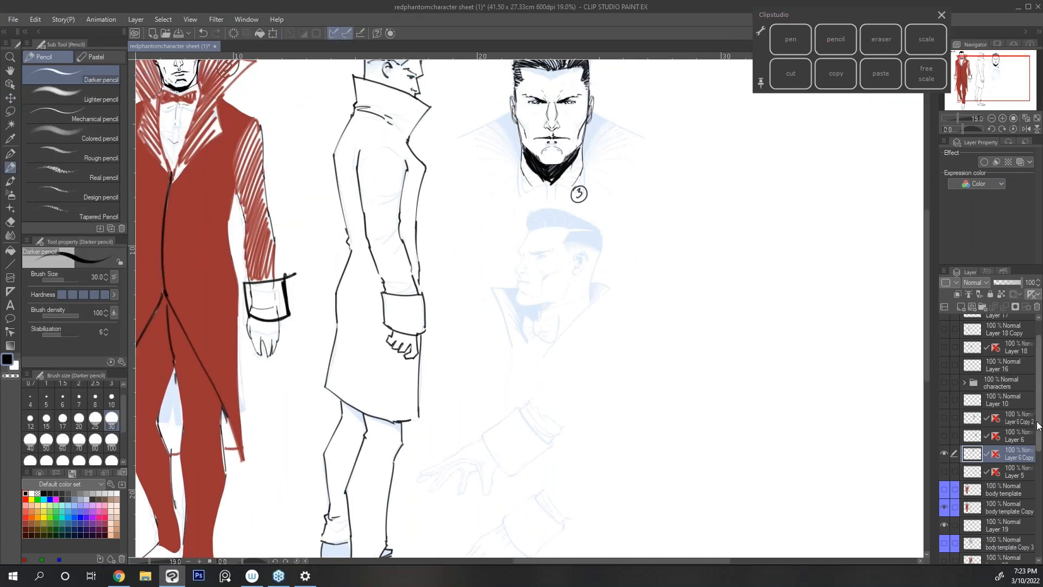
pyautogui.moveTo(1038, 421); pyautogui.dragTo(1037, 429)
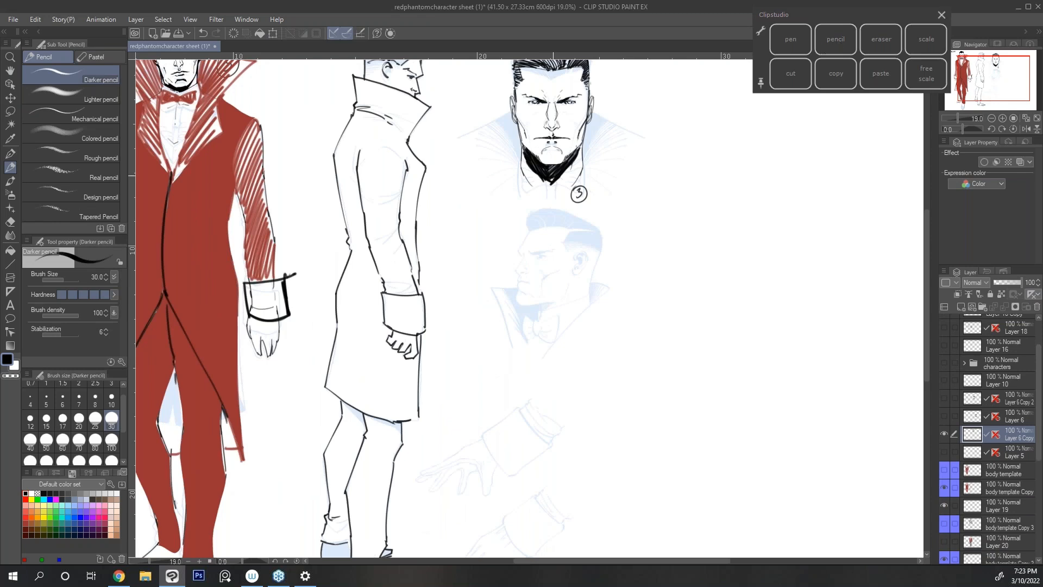
pyautogui.moveTo(529, 233); pyautogui.dragTo(518, 252)
pyautogui.moveTo(527, 307); pyautogui.dragTo(559, 300)
pyautogui.moveTo(574, 260)
pyautogui.mouseDown()
pyautogui.moveTo(584, 251)
pyautogui.moveTo(582, 272)
pyautogui.mouseUp()
pyautogui.moveTo(530, 209); pyautogui.dragTo(527, 226)
# Draw the eye and eyebrow on the lower profile head.
pyautogui.moveTo(927, 288); pyautogui.dragTo(927, 271)
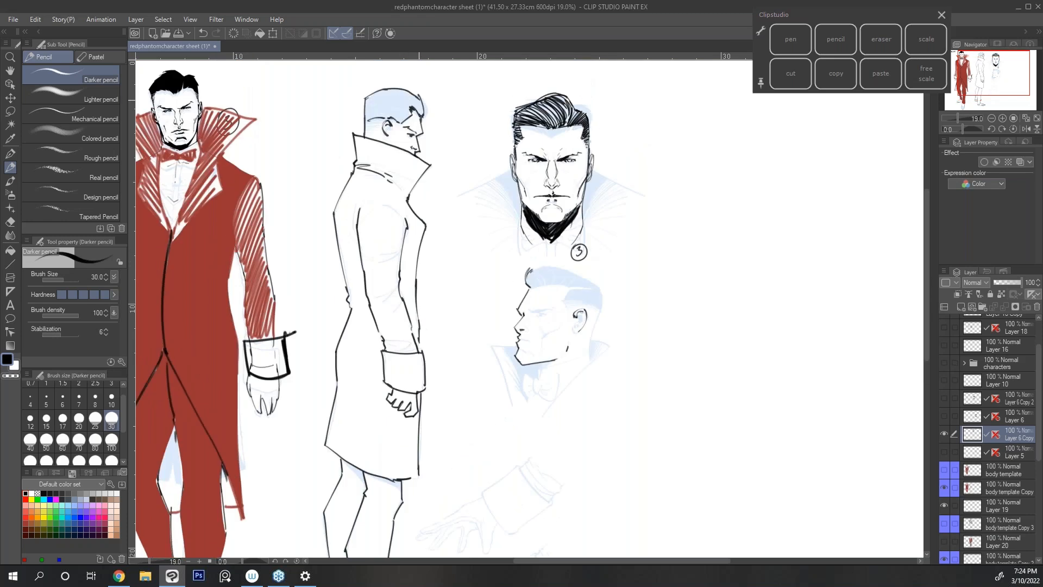
pyautogui.moveTo(927, 292); pyautogui.dragTo(926, 302)
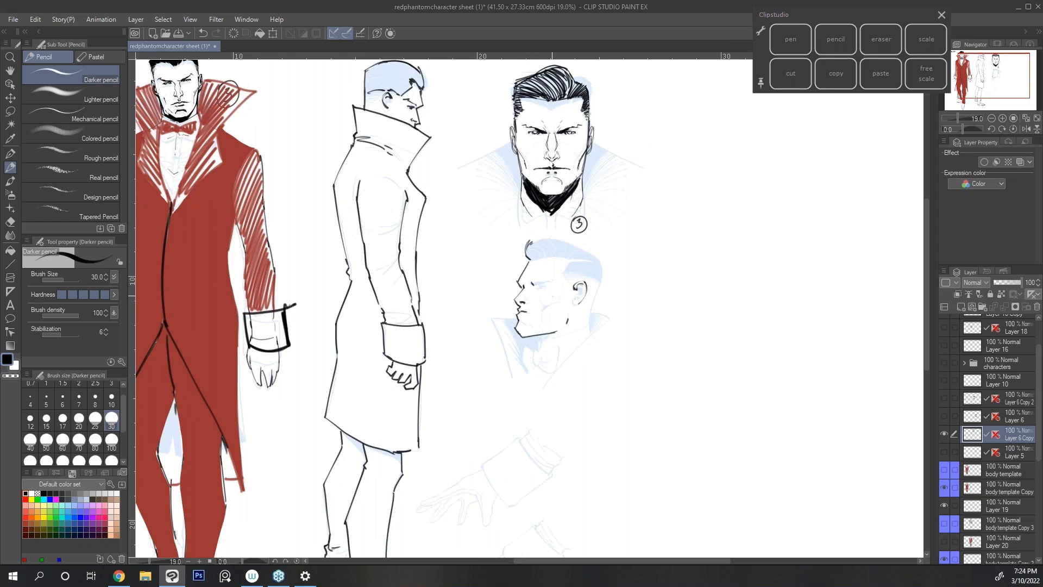
pyautogui.moveTo(536, 283); pyautogui.dragTo(572, 287)
# Trace the profile head's hair, neck, raised collar and bow tie, and hatch the back of the collar black.
pyautogui.press('space')
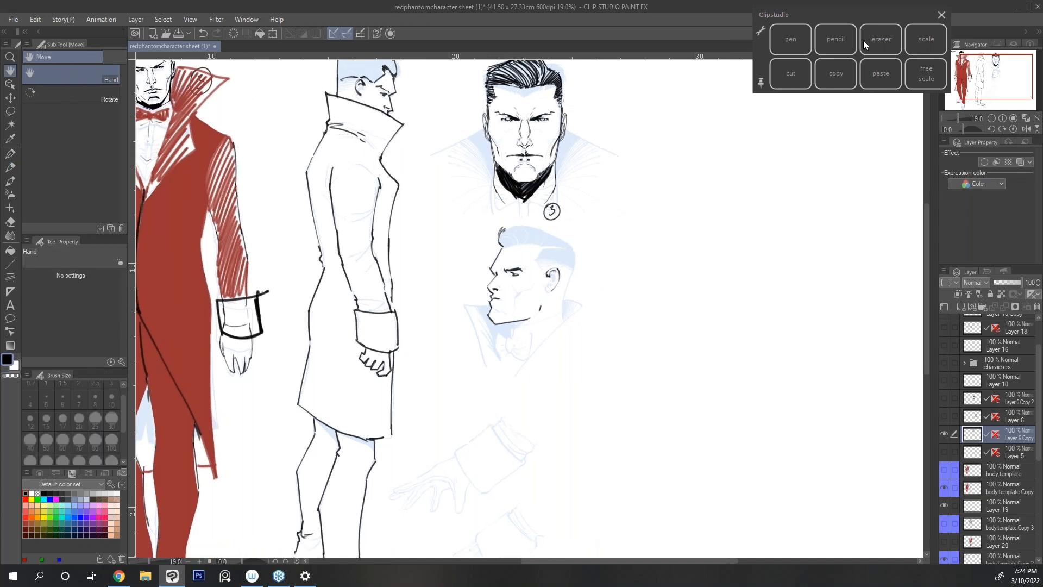
pyautogui.click(834, 47)
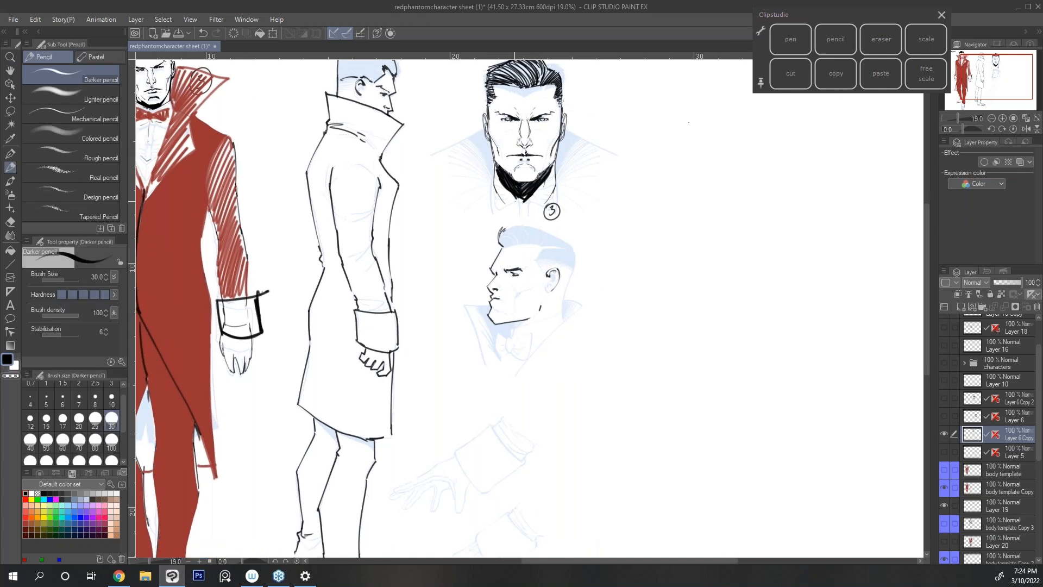
pyautogui.moveTo(508, 247); pyautogui.dragTo(567, 245)
pyautogui.moveTo(503, 231)
pyautogui.mouseDown()
pyautogui.moveTo(523, 225)
pyautogui.moveTo(566, 243)
pyautogui.moveTo(573, 265)
pyautogui.mouseUp()
pyautogui.moveTo(544, 261)
pyautogui.mouseDown()
pyautogui.moveTo(574, 266)
pyautogui.moveTo(560, 266)
pyautogui.moveTo(572, 271)
pyautogui.moveTo(562, 319)
pyautogui.moveTo(504, 340)
pyautogui.moveTo(494, 333)
pyautogui.moveTo(508, 354)
pyautogui.moveTo(523, 354)
pyautogui.moveTo(562, 313)
pyautogui.mouseUp()
pyautogui.moveTo(491, 311)
pyautogui.mouseDown()
pyautogui.moveTo(462, 302)
pyautogui.moveTo(485, 371)
pyautogui.mouseUp()
pyautogui.moveTo(564, 299)
pyautogui.mouseDown()
pyautogui.moveTo(565, 318)
pyautogui.moveTo(518, 376)
pyautogui.moveTo(565, 319)
pyautogui.moveTo(521, 320)
pyautogui.mouseUp()
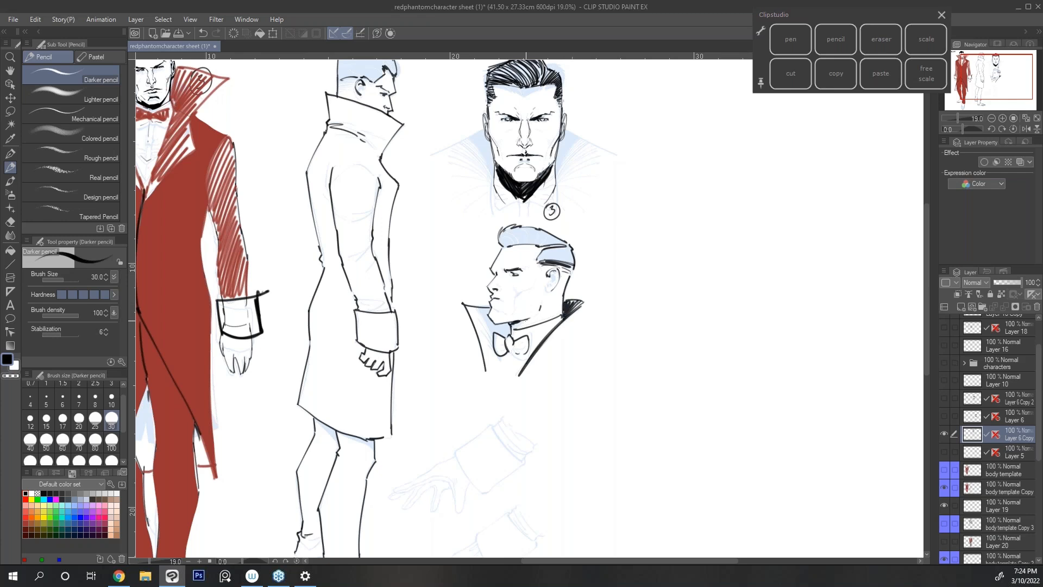
# Add a cheek contour line to the lower profile head.
pyautogui.press('h')
pyautogui.moveTo(662, 325); pyautogui.dragTo(671, 277)
pyautogui.moveTo(692, 384)
pyautogui.mouseDown()
pyautogui.moveTo(711, 330)
pyautogui.moveTo(708, 350)
pyautogui.mouseUp()
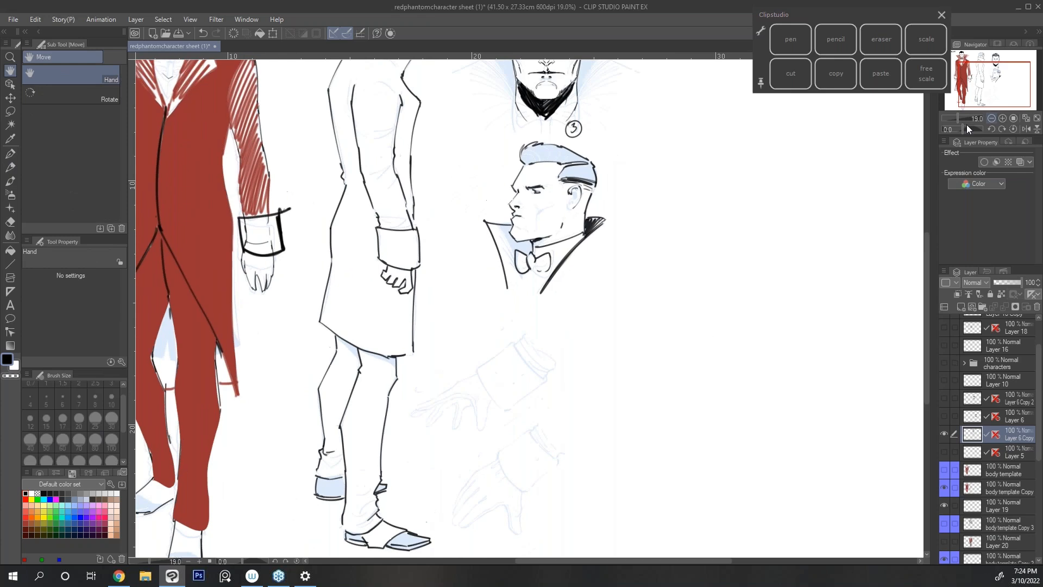
pyautogui.click(992, 118)
pyautogui.moveTo(639, 267); pyautogui.dragTo(647, 286)
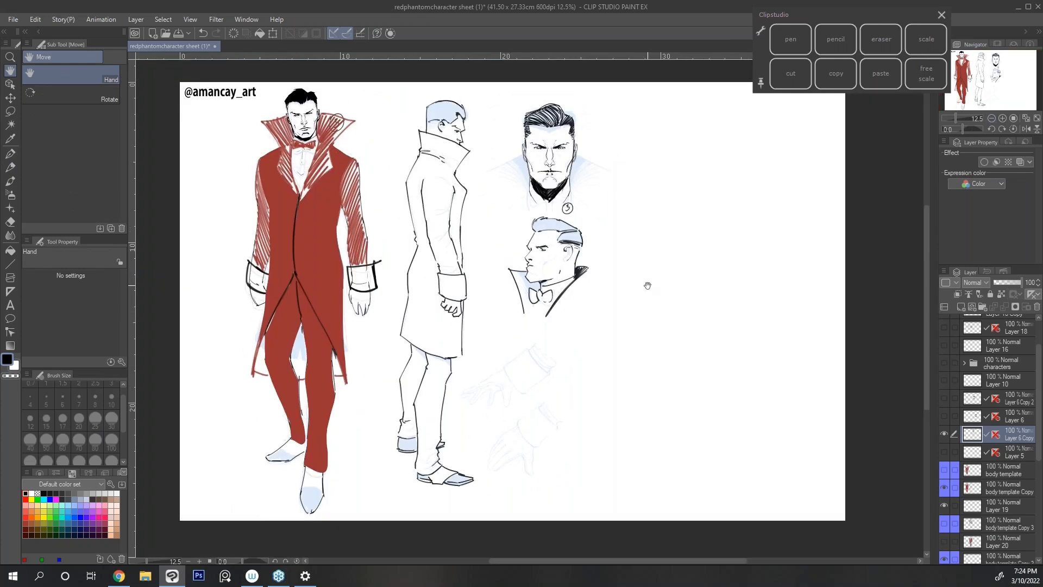
pyautogui.click(1003, 120)
pyautogui.press('p')
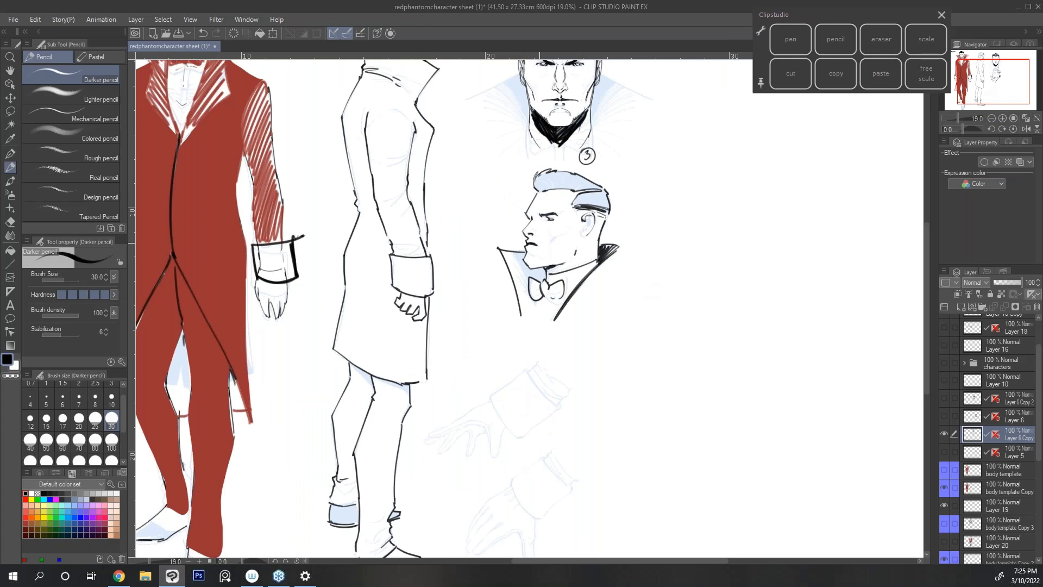
pyautogui.moveTo(563, 234); pyautogui.dragTo(548, 250)
# Draw the shoulder lines on both sides of the front-view head, following the blue sketch.
pyautogui.click(991, 119)
pyautogui.press('space')
pyautogui.moveTo(689, 207); pyautogui.dragTo(702, 257)
pyautogui.click(1001, 120)
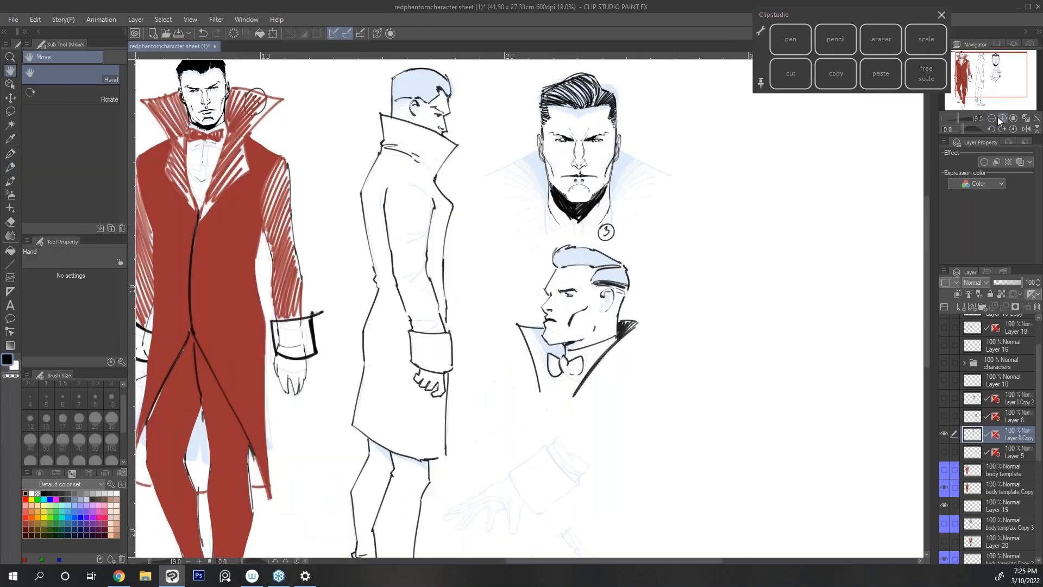
pyautogui.press('p')
pyautogui.moveTo(540, 151); pyautogui.dragTo(490, 175)
pyautogui.moveTo(620, 152); pyautogui.dragTo(668, 175)
pyautogui.click(991, 119)
pyautogui.press('space')
pyautogui.moveTo(691, 252); pyautogui.dragTo(706, 214)
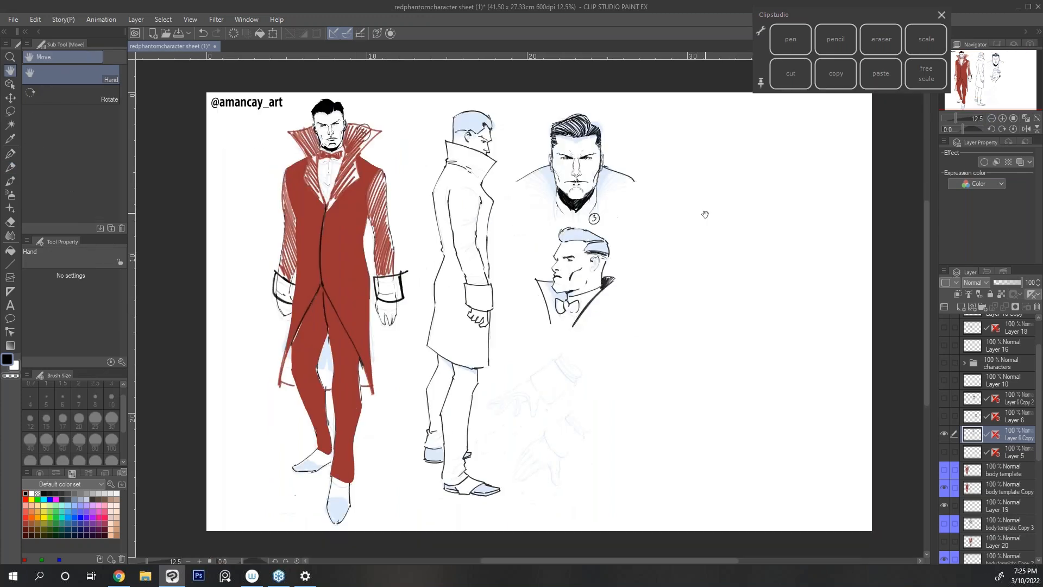
# Trace the hairline and hatch the hair of the side-view figure's head with dark strokes over the blue sketch.
pyautogui.moveTo(666, 263); pyautogui.dragTo(688, 313)
pyautogui.click(1025, 129)
pyautogui.click(1025, 129)
pyautogui.click(1002, 119)
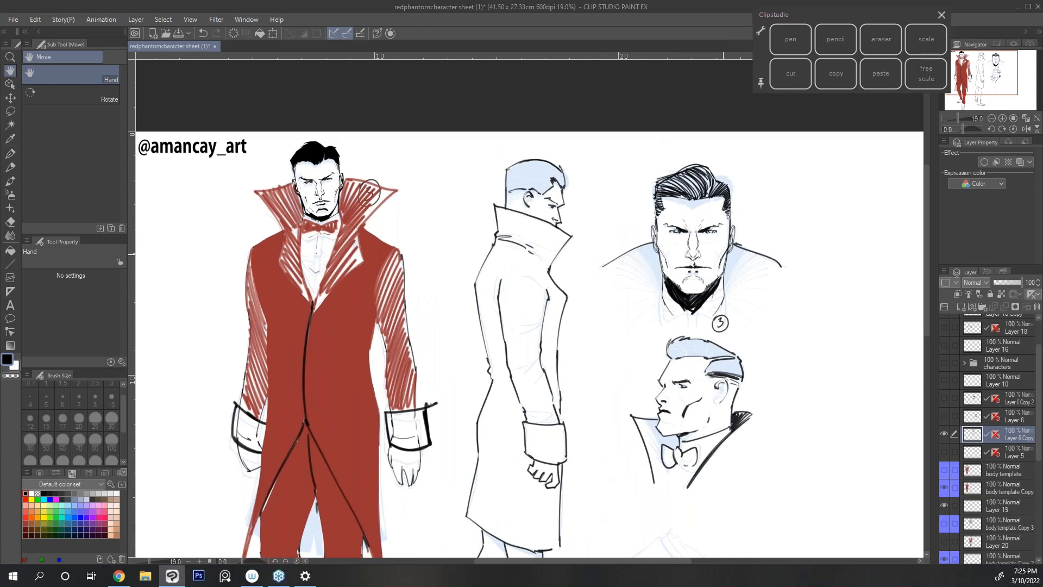
pyautogui.hotkey('shift', 'space')
pyautogui.moveTo(723, 254); pyautogui.dragTo(622, 130)
pyautogui.moveTo(461, 193)
pyautogui.mouseDown()
pyautogui.moveTo(438, 193)
pyautogui.moveTo(462, 196)
pyautogui.moveTo(414, 220)
pyautogui.mouseUp()
pyautogui.moveTo(450, 202); pyautogui.dragTo(415, 232)
pyautogui.moveTo(451, 205); pyautogui.dragTo(418, 234)
pyautogui.moveTo(452, 207); pyautogui.dragTo(423, 239)
pyautogui.moveTo(454, 210); pyautogui.dragTo(427, 243)
pyautogui.moveTo(454, 216)
pyautogui.mouseDown()
pyautogui.moveTo(429, 242)
pyautogui.moveTo(445, 205)
pyautogui.moveTo(421, 241)
pyautogui.moveTo(432, 247)
pyautogui.mouseUp()
pyautogui.moveTo(448, 232); pyautogui.dragTo(462, 240)
# Draw fold lines at the elbow of the side-view figure's coat sleeve.
pyautogui.hotkey('shift', 'space')
pyautogui.moveTo(899, 144); pyautogui.dragTo(849, 47)
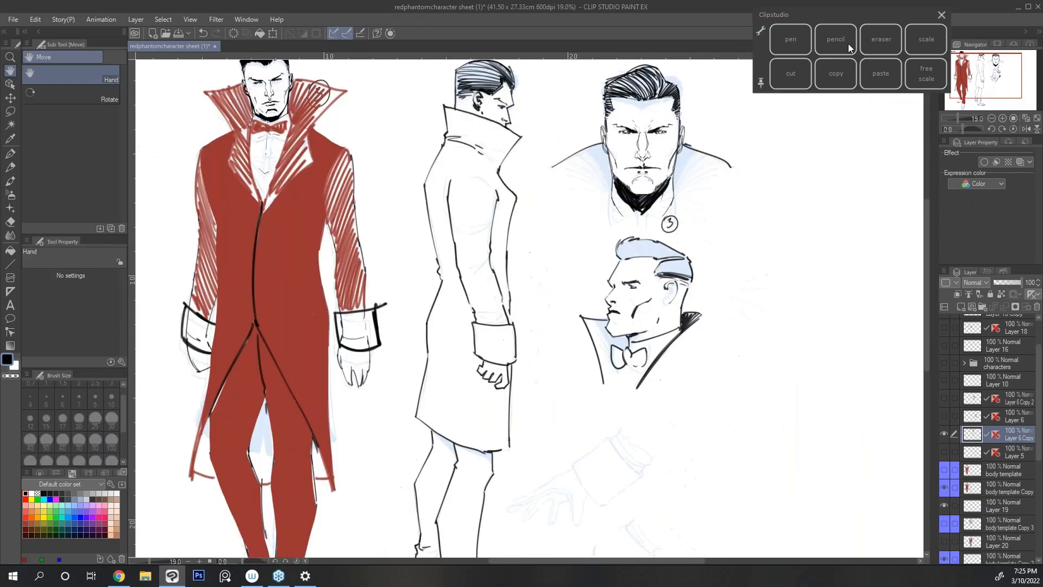
pyautogui.moveTo(488, 260); pyautogui.dragTo(467, 265)
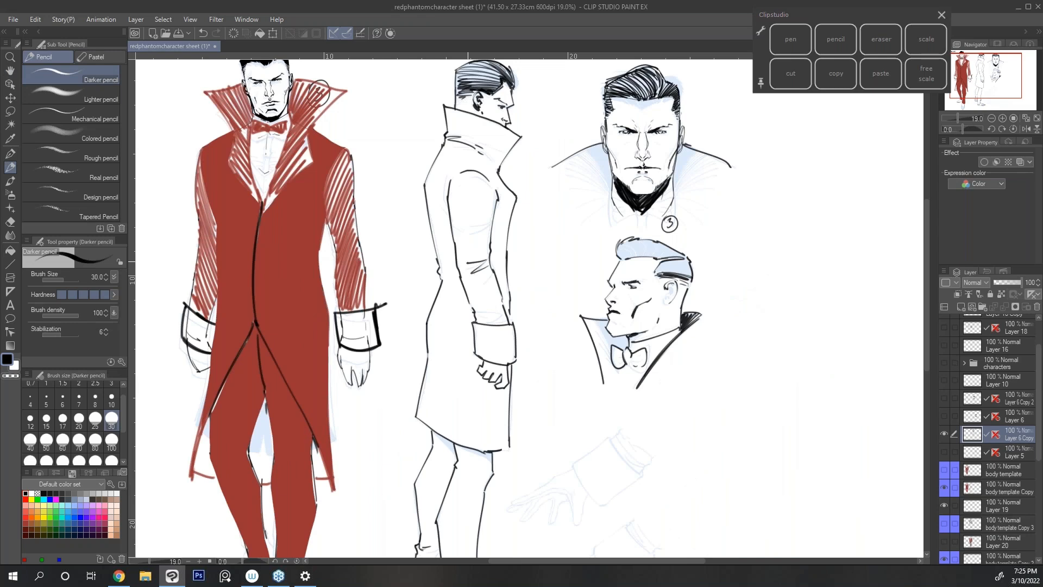
# Trace the upper hand study with the Darker pencil, outlining the coat cuff, palm and spread fingers over the blue sketch.
pyautogui.press('space')
pyautogui.moveTo(757, 344)
pyautogui.mouseDown()
pyautogui.moveTo(701, 267)
pyautogui.moveTo(742, 187)
pyautogui.mouseUp()
pyautogui.moveTo(607, 269); pyautogui.dragTo(620, 312)
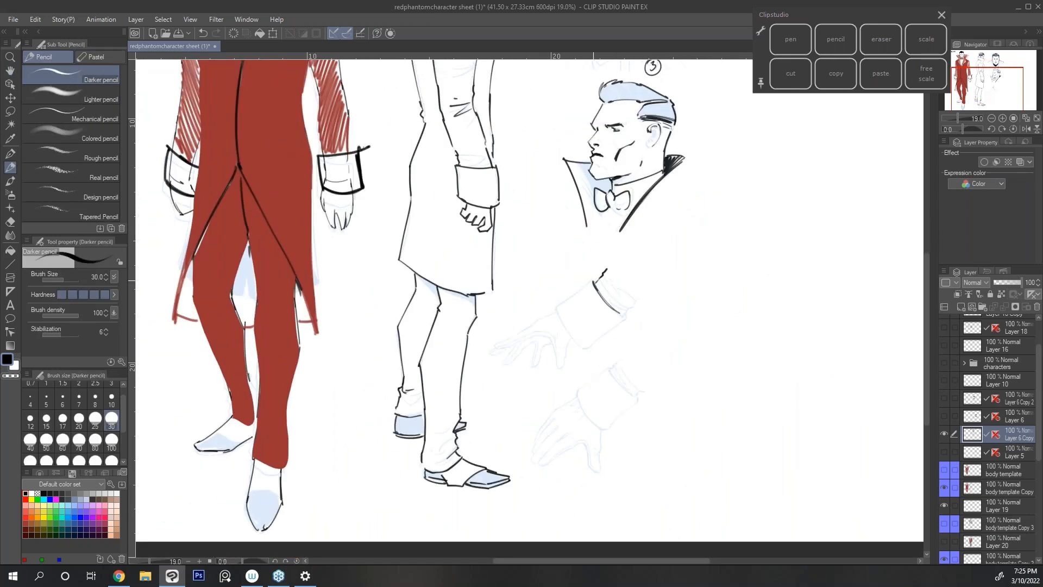
pyautogui.moveTo(597, 278)
pyautogui.mouseDown()
pyautogui.moveTo(557, 308)
pyautogui.moveTo(580, 348)
pyautogui.mouseUp()
pyautogui.moveTo(583, 344); pyautogui.dragTo(637, 306)
pyautogui.moveTo(539, 320)
pyautogui.mouseDown()
pyautogui.moveTo(557, 313)
pyautogui.moveTo(493, 347)
pyautogui.moveTo(538, 334)
pyautogui.moveTo(560, 370)
pyautogui.moveTo(492, 357)
pyautogui.moveTo(540, 366)
pyautogui.moveTo(552, 330)
pyautogui.moveTo(523, 335)
pyautogui.moveTo(556, 366)
pyautogui.moveTo(511, 356)
pyautogui.mouseUp()
pyautogui.moveTo(578, 336); pyautogui.dragTo(546, 245)
pyautogui.click(835, 41)
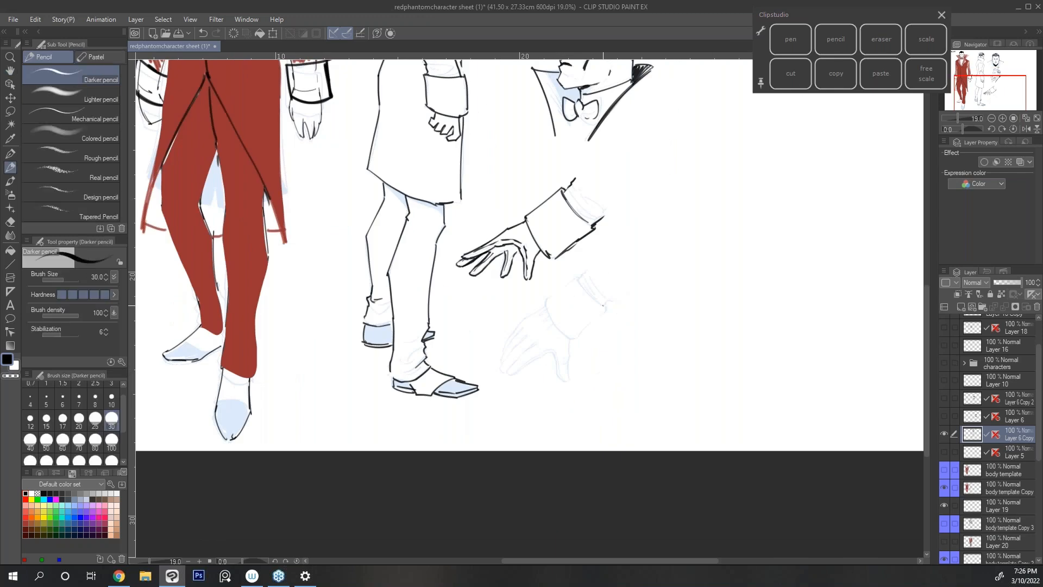
# Trace the lower hand study's cuff, thumb, fingers and knuckle lines over the blue sketch.
pyautogui.moveTo(545, 295)
pyautogui.mouseDown()
pyautogui.moveTo(577, 276)
pyautogui.moveTo(575, 341)
pyautogui.moveTo(612, 311)
pyautogui.mouseUp()
pyautogui.moveTo(578, 276)
pyautogui.mouseDown()
pyautogui.moveTo(611, 309)
pyautogui.moveTo(592, 268)
pyautogui.mouseUp()
pyautogui.moveTo(607, 306); pyautogui.dragTo(622, 297)
pyautogui.moveTo(570, 345)
pyautogui.mouseDown()
pyautogui.moveTo(564, 381)
pyautogui.moveTo(555, 362)
pyautogui.moveTo(514, 376)
pyautogui.mouseUp()
pyautogui.moveTo(539, 341)
pyautogui.mouseDown()
pyautogui.moveTo(508, 370)
pyautogui.moveTo(507, 353)
pyautogui.moveTo(499, 373)
pyautogui.mouseUp()
pyautogui.moveTo(525, 325); pyautogui.dragTo(501, 359)
pyautogui.moveTo(544, 307); pyautogui.dragTo(517, 324)
pyautogui.moveTo(519, 322); pyautogui.dragTo(504, 340)
pyautogui.moveTo(549, 310); pyautogui.dragTo(538, 319)
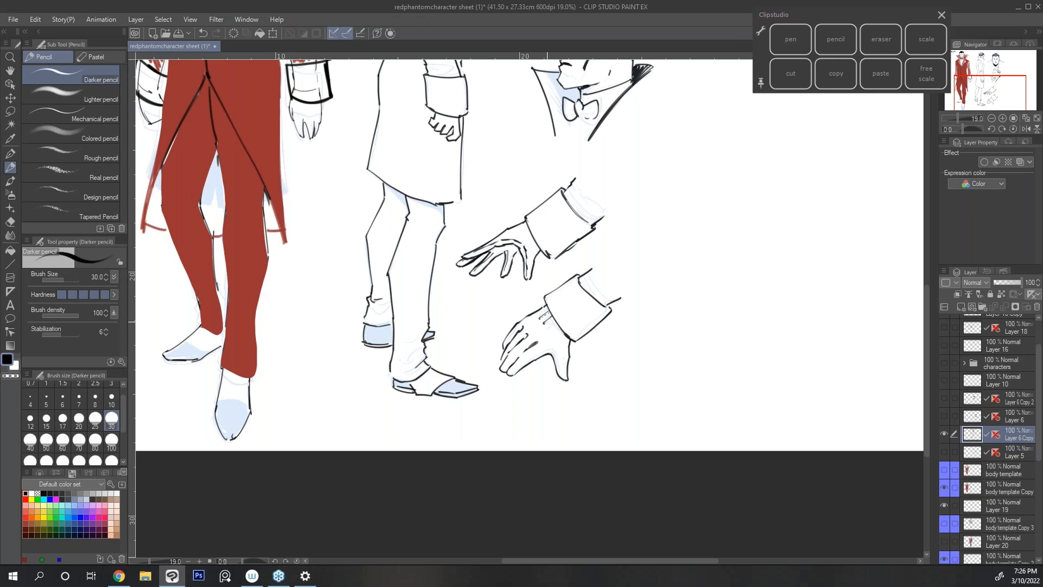
# Hatch the inside of the lower profile head's collar and draw shirt cuff lines inside both hand studies' sleeves.
pyautogui.press('h')
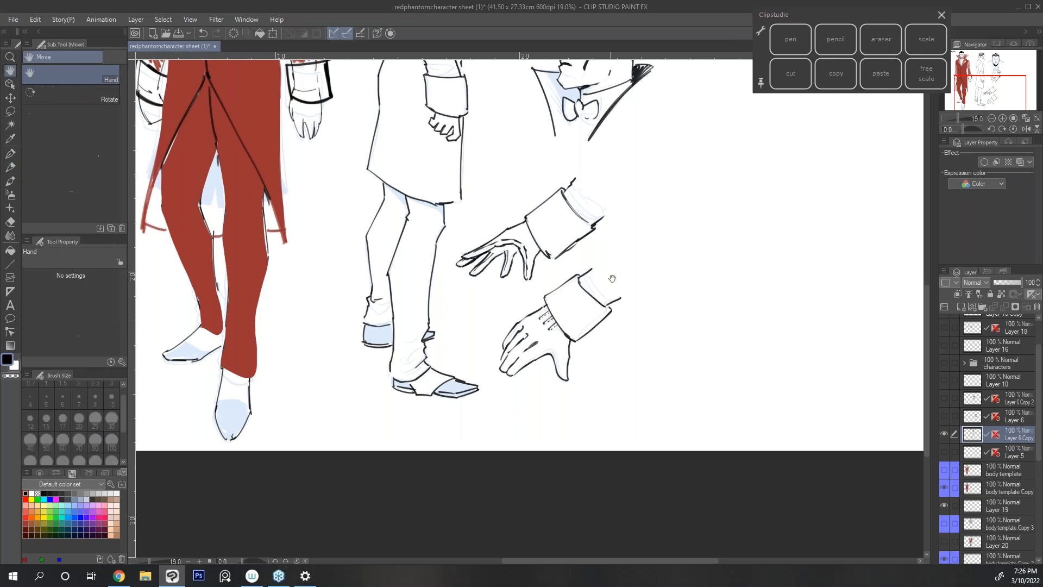
pyautogui.moveTo(612, 279)
pyautogui.mouseDown()
pyautogui.moveTo(628, 286)
pyautogui.moveTo(636, 331)
pyautogui.mouseUp()
pyautogui.press('p')
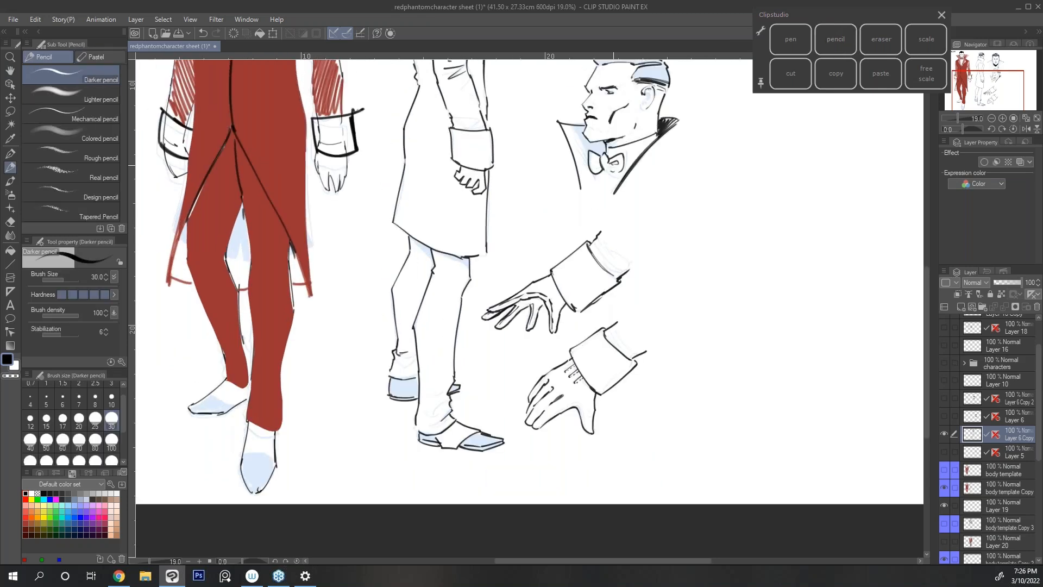
pyautogui.moveTo(617, 175)
pyautogui.mouseDown()
pyautogui.moveTo(622, 169)
pyautogui.moveTo(600, 173)
pyautogui.moveTo(598, 215)
pyautogui.mouseUp()
pyautogui.press('h')
pyautogui.press('p')
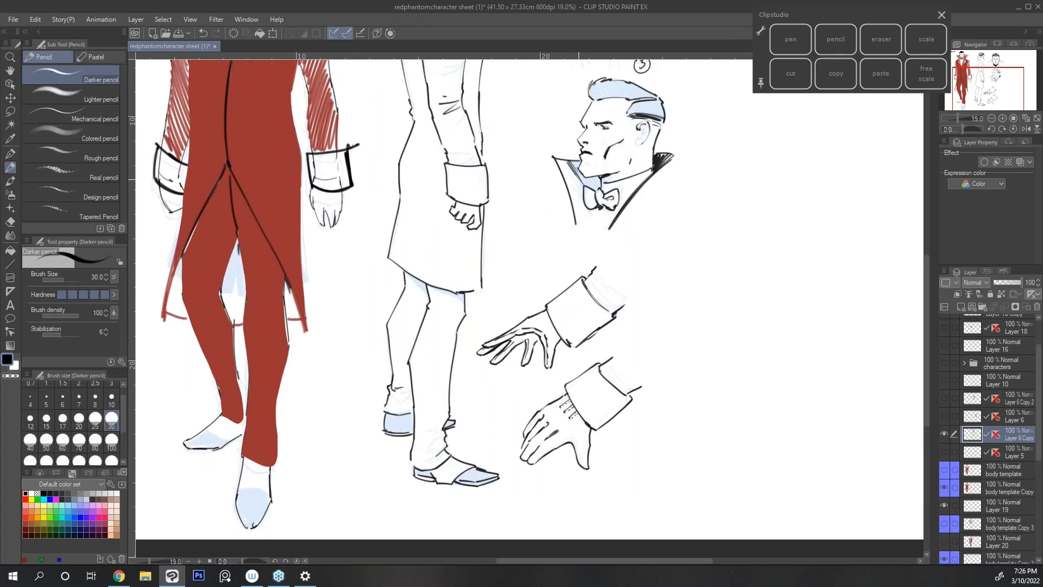
pyautogui.moveTo(578, 173)
pyautogui.mouseDown()
pyautogui.moveTo(593, 188)
pyautogui.moveTo(599, 178)
pyautogui.mouseUp()
pyautogui.moveTo(588, 287)
pyautogui.mouseDown()
pyautogui.moveTo(614, 312)
pyautogui.moveTo(622, 297)
pyautogui.mouseUp()
pyautogui.moveTo(602, 370); pyautogui.dragTo(630, 390)
pyautogui.moveTo(606, 368); pyautogui.dragTo(632, 387)
pyautogui.moveTo(618, 372); pyautogui.dragTo(633, 384)
# Add a new layer between Layer 21 and Layer 14 for the side view's flat colour.
pyautogui.hotkey('ctrl', '-')
pyautogui.hotkey('ctrl', '-')
pyautogui.press('space')
pyautogui.moveTo(691, 248); pyautogui.dragTo(702, 313)
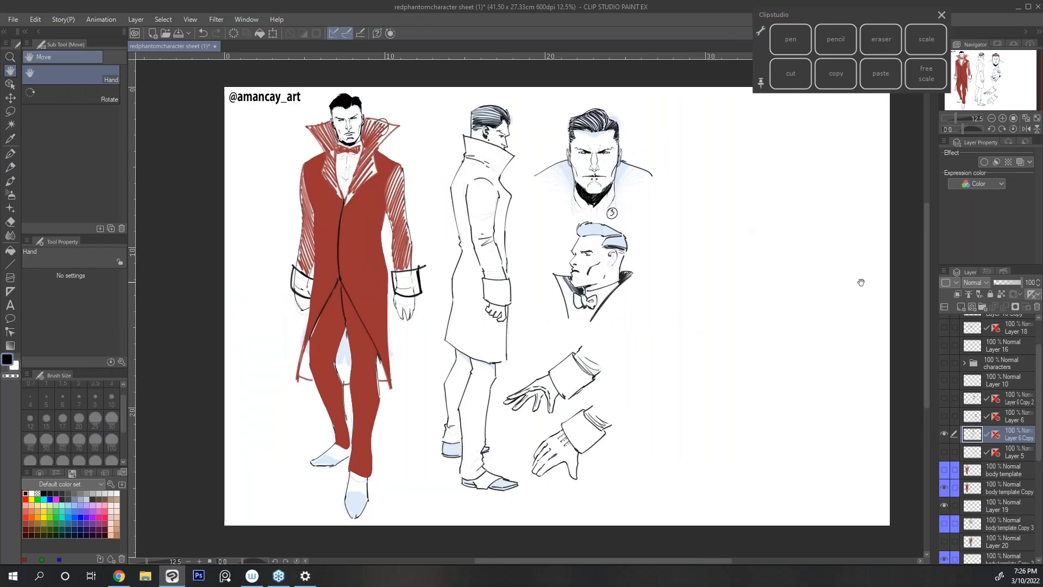
pyautogui.scroll(-3, 1026, 451)
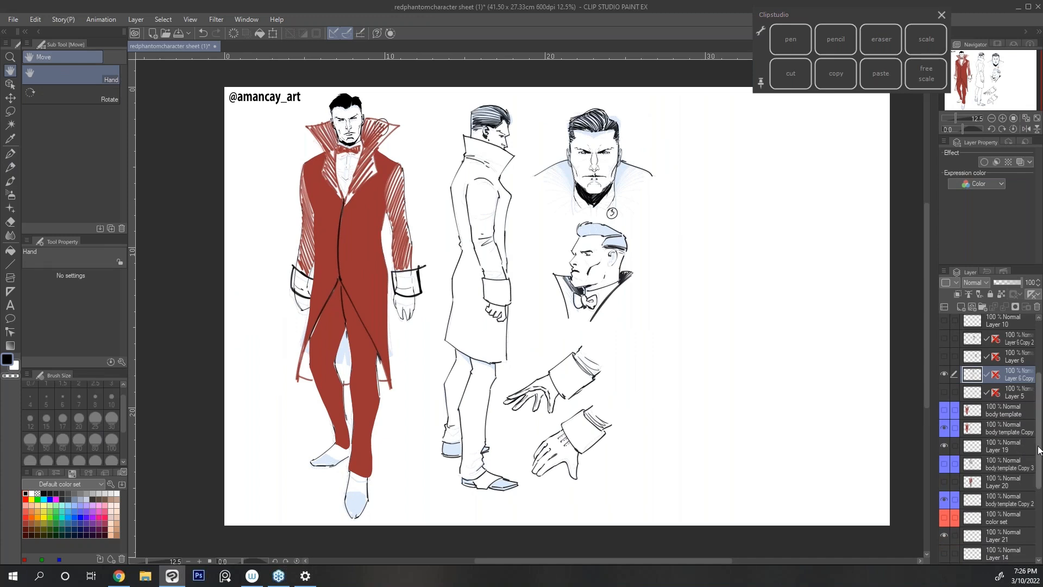
pyautogui.scroll(-4, 946, 459)
pyautogui.click(945, 456)
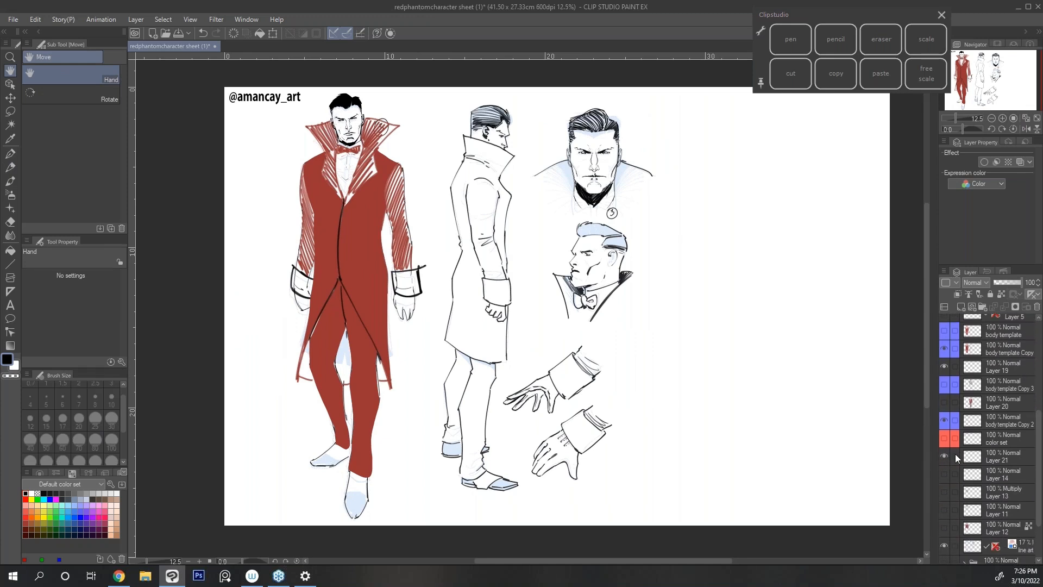
pyautogui.click(1000, 478)
pyautogui.click(961, 307)
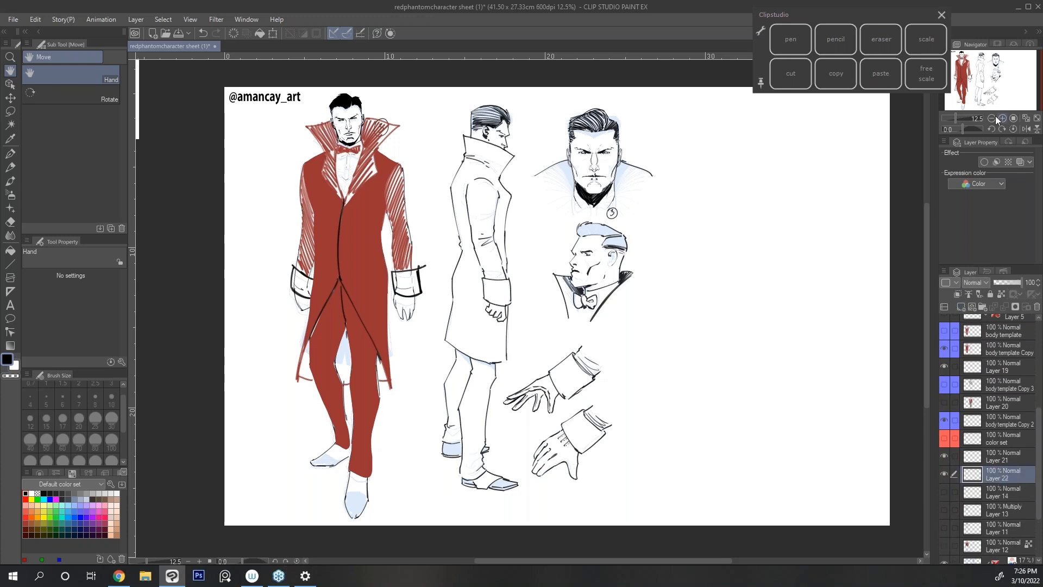
# Sample the red of the front-view coat as the drawing colour and mirror the canvas view horizontally.
pyautogui.click(959, 118)
pyautogui.rightClick(305, 176)
pyautogui.moveTo(609, 214); pyautogui.dragTo(629, 343)
pyautogui.click(1025, 129)
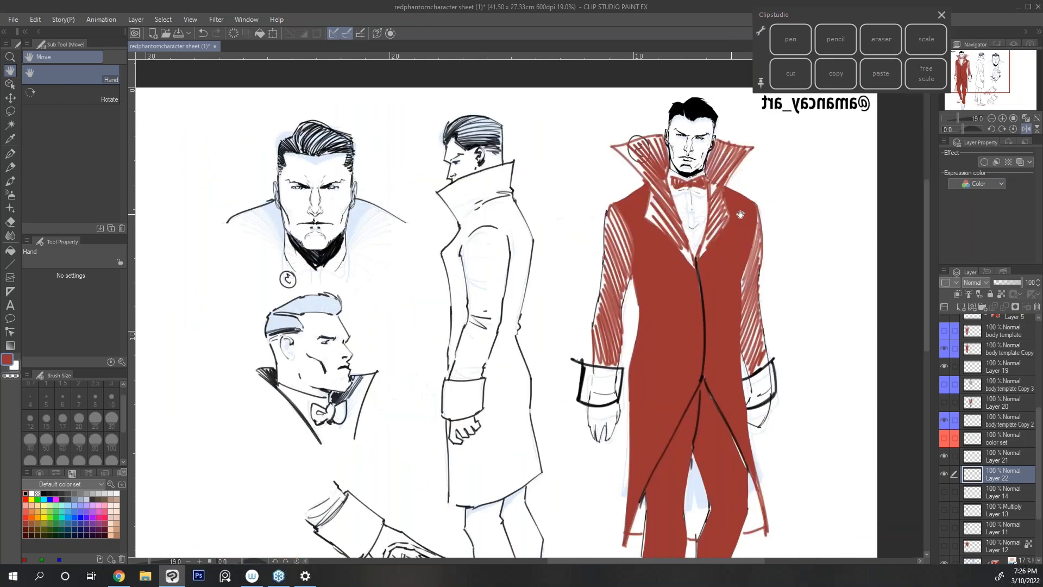
# Lasso the front and back parts of the side-view figure's raised collar and fill them with red.
pyautogui.click(10, 112)
pyautogui.click(40, 108)
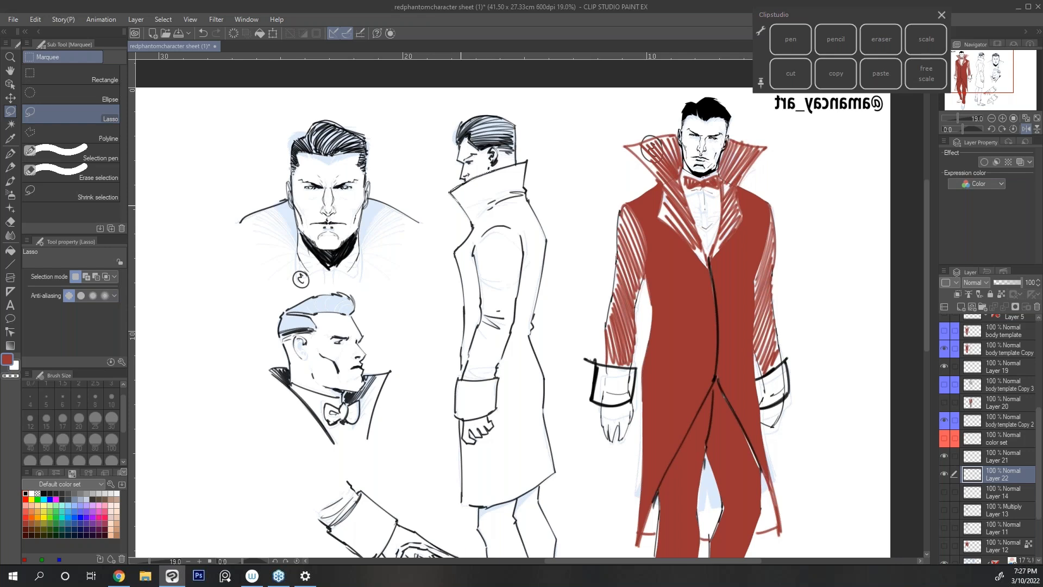
pyautogui.moveTo(473, 227)
pyautogui.mouseDown()
pyautogui.moveTo(514, 166)
pyautogui.moveTo(508, 190)
pyautogui.mouseUp()
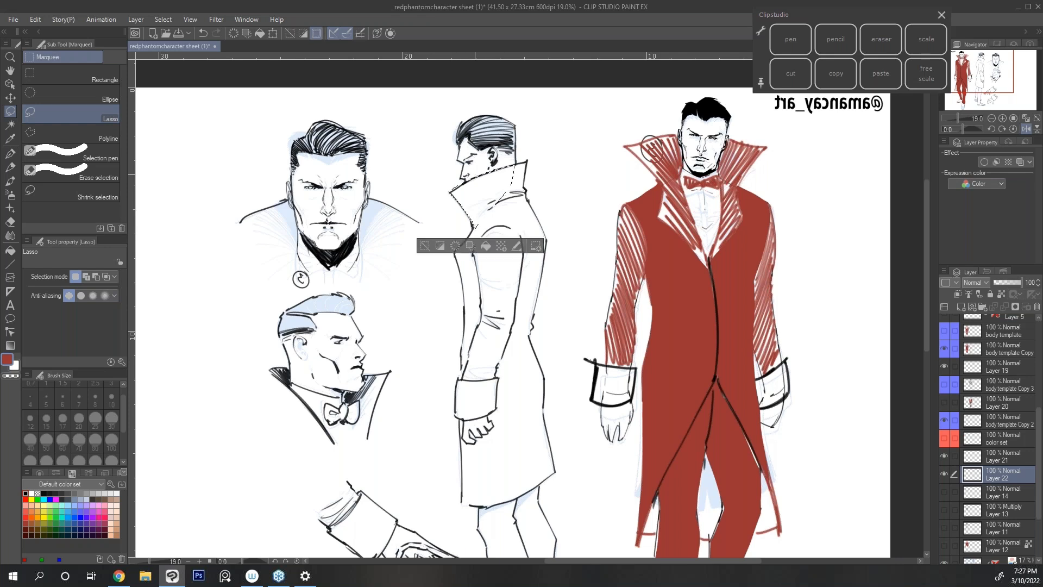
pyautogui.click(486, 246)
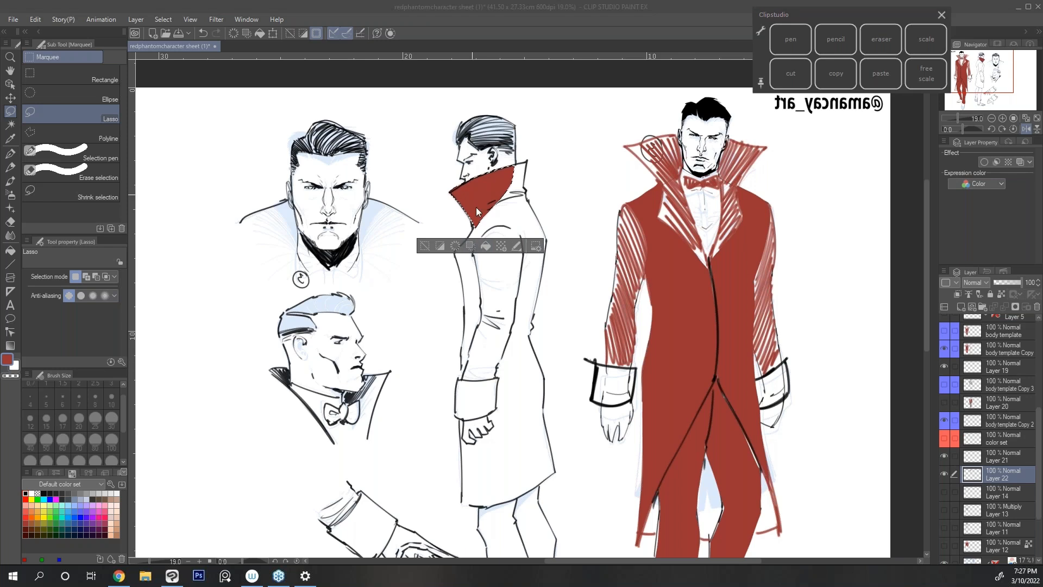
pyautogui.moveTo(516, 168)
pyautogui.mouseDown()
pyautogui.moveTo(486, 217)
pyautogui.moveTo(527, 202)
pyautogui.mouseUp()
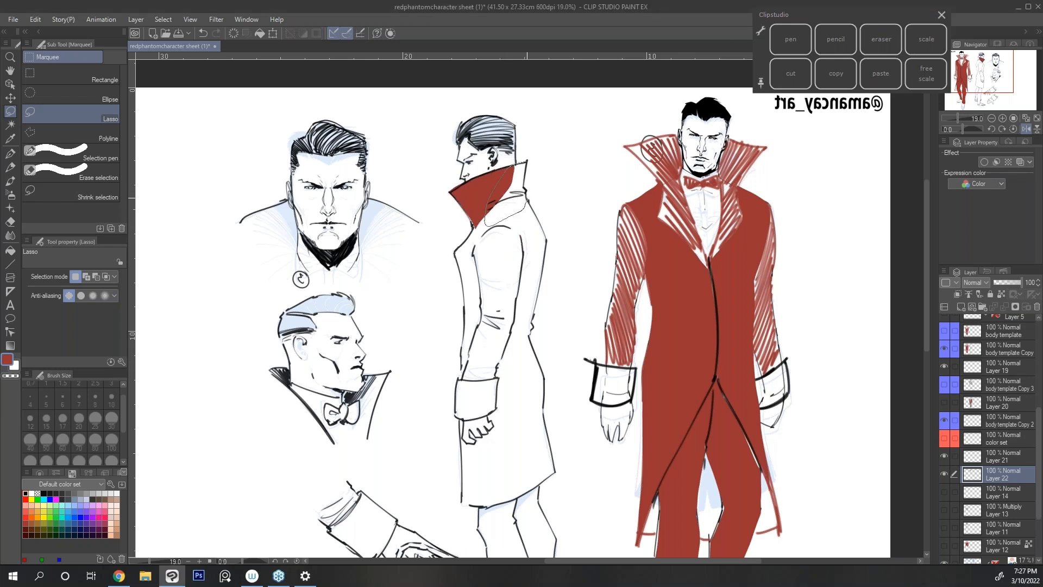
pyautogui.moveTo(526, 165); pyautogui.dragTo(516, 165)
pyautogui.click(513, 243)
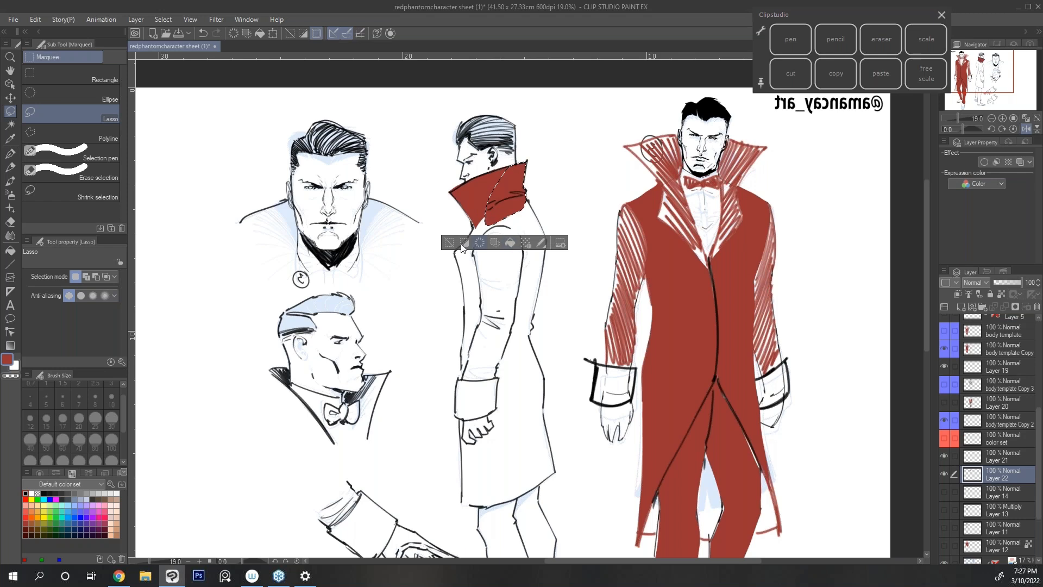
pyautogui.click(458, 244)
# Lasso the side-view coat's sleeve, chest and back and fill them with red.
pyautogui.moveTo(466, 235)
pyautogui.mouseDown()
pyautogui.moveTo(469, 389)
pyautogui.moveTo(544, 242)
pyautogui.moveTo(482, 216)
pyautogui.mouseUp()
pyautogui.click(498, 407)
pyautogui.click(442, 407)
pyautogui.press('space')
pyautogui.moveTo(557, 395); pyautogui.dragTo(522, 292)
pyautogui.moveTo(494, 101)
pyautogui.mouseDown()
pyautogui.moveTo(506, 120)
pyautogui.moveTo(508, 275)
pyautogui.moveTo(470, 341)
pyautogui.moveTo(461, 280)
pyautogui.moveTo(474, 141)
pyautogui.moveTo(492, 105)
pyautogui.mouseUp()
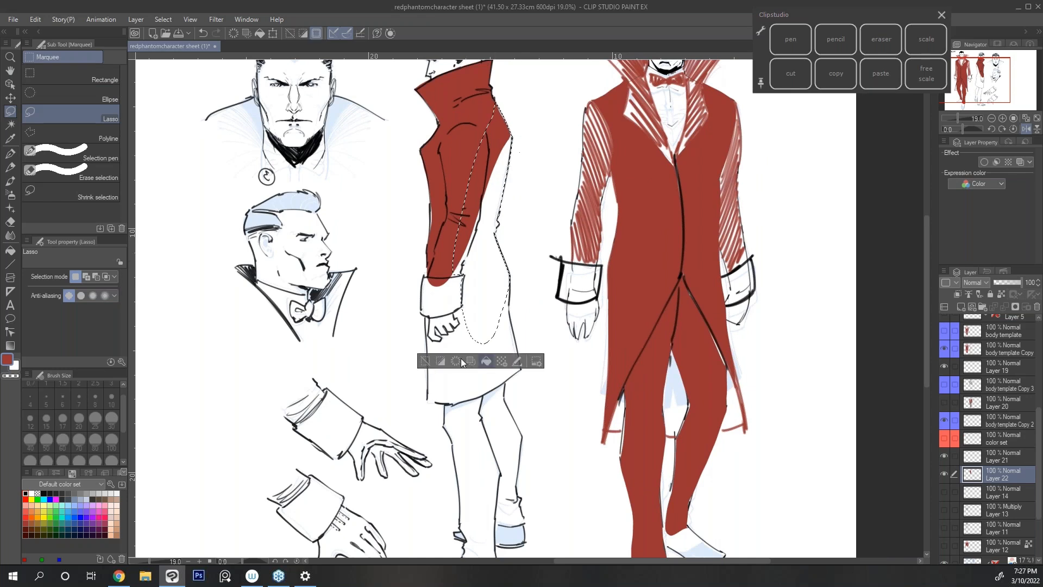
pyautogui.click(486, 361)
pyautogui.click(426, 361)
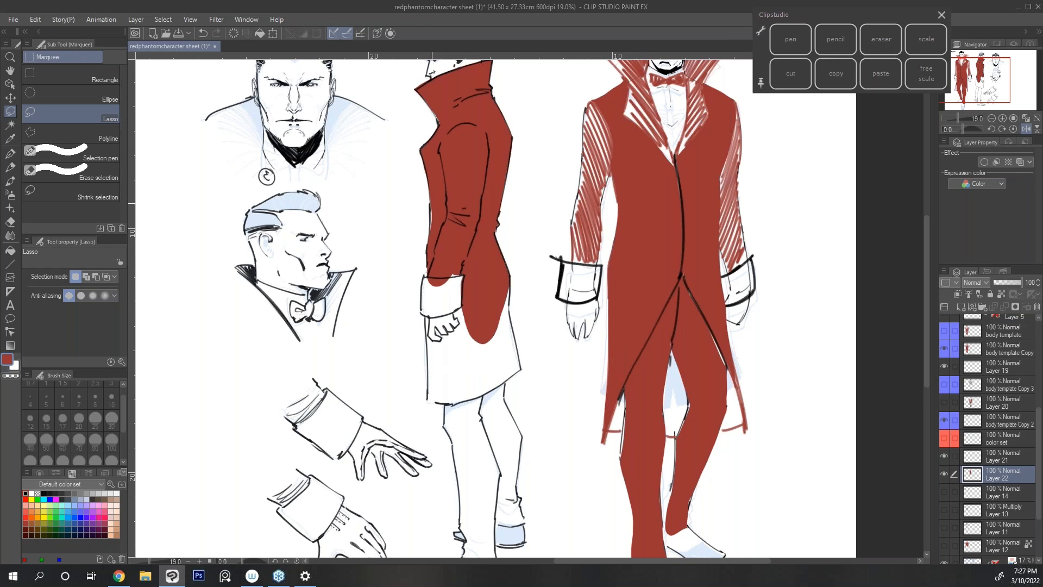
# Fill the remaining gap along the side-view coat's front and its lower skirt with red using lasso selections.
pyautogui.moveTo(429, 207); pyautogui.dragTo(430, 238)
pyautogui.click(438, 260)
pyautogui.click(377, 261)
pyautogui.moveTo(425, 313)
pyautogui.mouseDown()
pyautogui.moveTo(428, 403)
pyautogui.moveTo(480, 420)
pyautogui.moveTo(521, 369)
pyautogui.moveTo(510, 289)
pyautogui.moveTo(460, 308)
pyautogui.moveTo(437, 334)
pyautogui.moveTo(427, 322)
pyautogui.mouseUp()
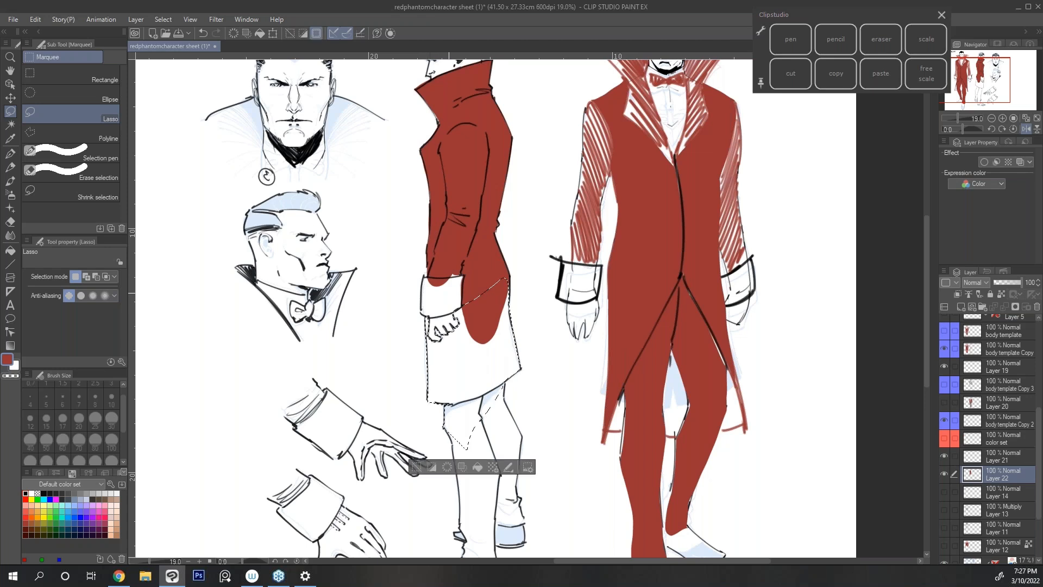
pyautogui.click(476, 469)
pyautogui.click(418, 467)
# Erase the red spill from the side-view figure's white cuff and touch up the fill at the cuff's edge.
pyautogui.press('space')
pyautogui.moveTo(596, 398)
pyautogui.mouseDown()
pyautogui.moveTo(616, 360)
pyautogui.moveTo(616, 387)
pyautogui.mouseUp()
pyautogui.press('e')
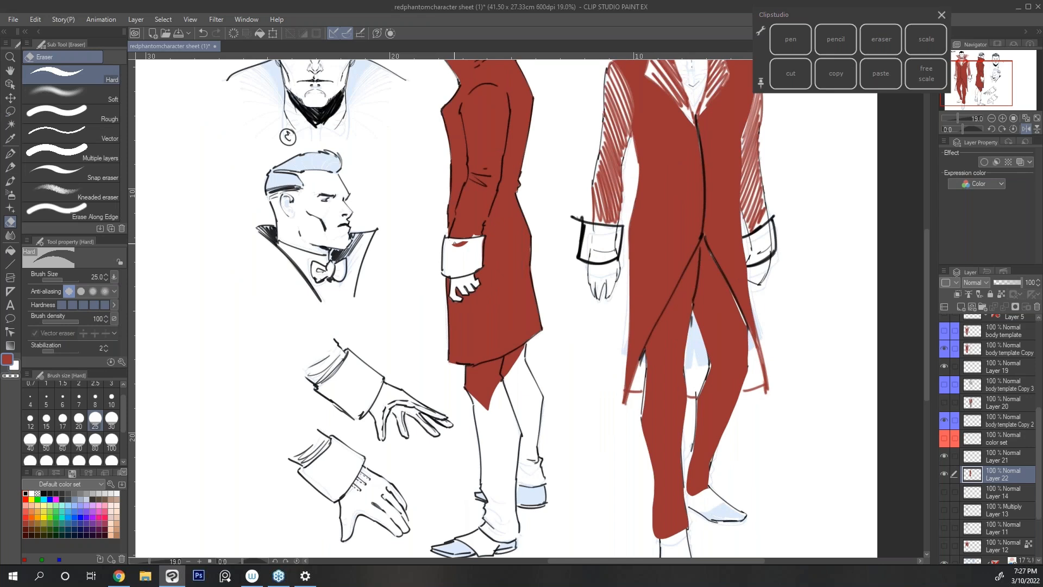
pyautogui.moveTo(483, 241); pyautogui.dragTo(500, 235)
pyautogui.press('p')
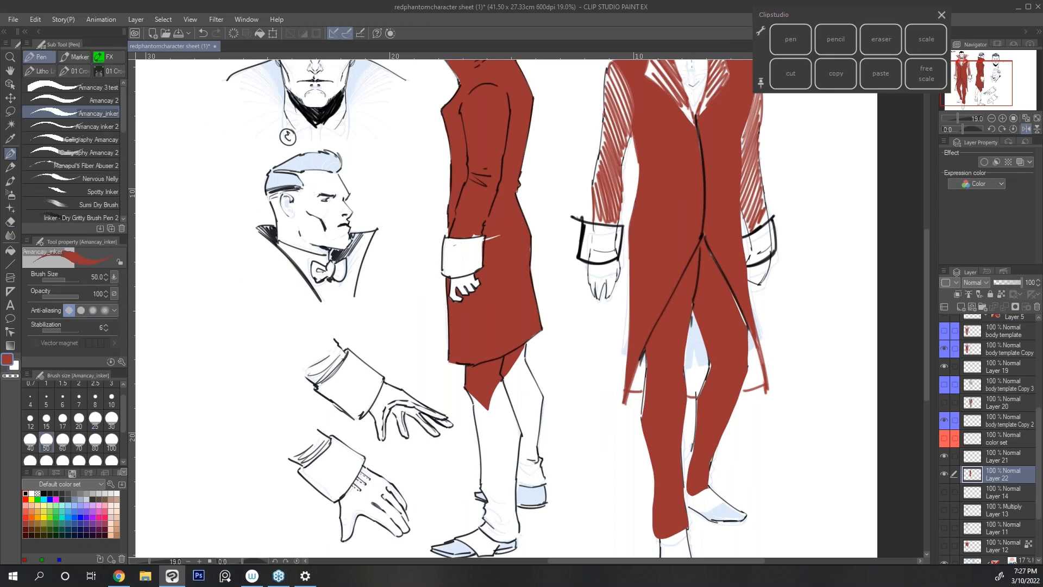
pyautogui.moveTo(497, 236); pyautogui.dragTo(486, 240)
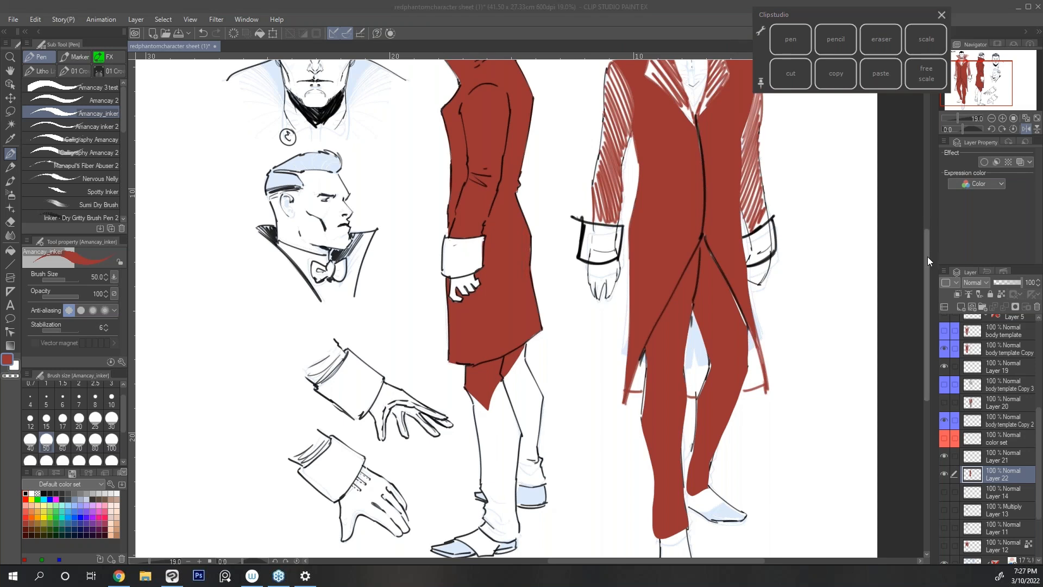
# Lasso both trouser legs of the side-view figure, fill them with red down to the shoes, and unmirror the canvas view.
pyautogui.moveTo(928, 257); pyautogui.dragTo(926, 304)
pyautogui.press('m')
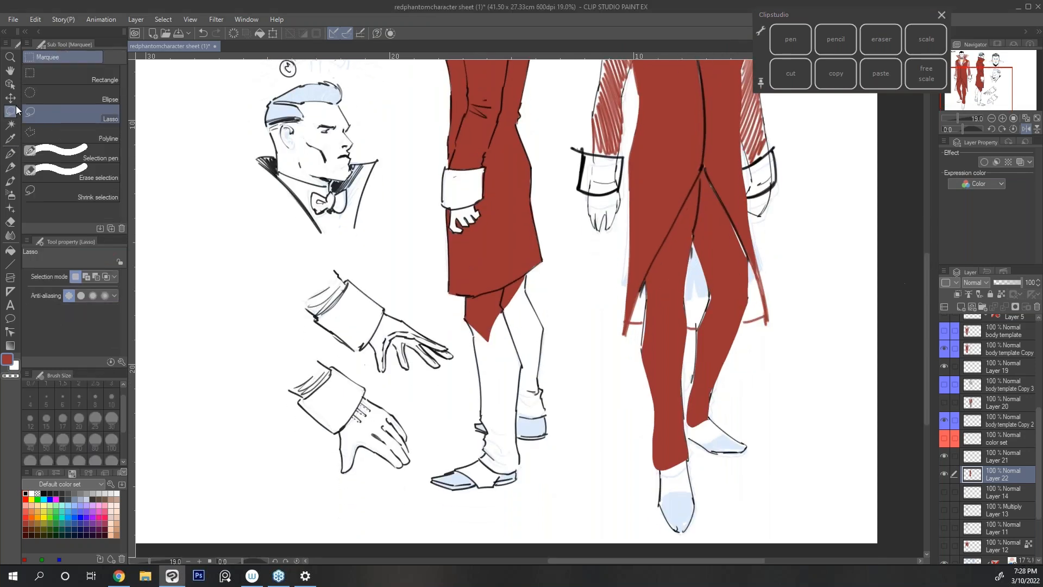
pyautogui.moveTo(527, 296)
pyautogui.mouseDown()
pyautogui.moveTo(543, 326)
pyautogui.moveTo(539, 370)
pyautogui.mouseUp()
pyautogui.moveTo(516, 417)
pyautogui.mouseDown()
pyautogui.moveTo(485, 433)
pyautogui.moveTo(471, 322)
pyautogui.mouseUp()
pyautogui.click(512, 459)
pyautogui.hotkey('ctrl', 'd')
pyautogui.moveTo(487, 434)
pyautogui.mouseDown()
pyautogui.moveTo(484, 454)
pyautogui.moveTo(515, 471)
pyautogui.moveTo(513, 402)
pyautogui.mouseUp()
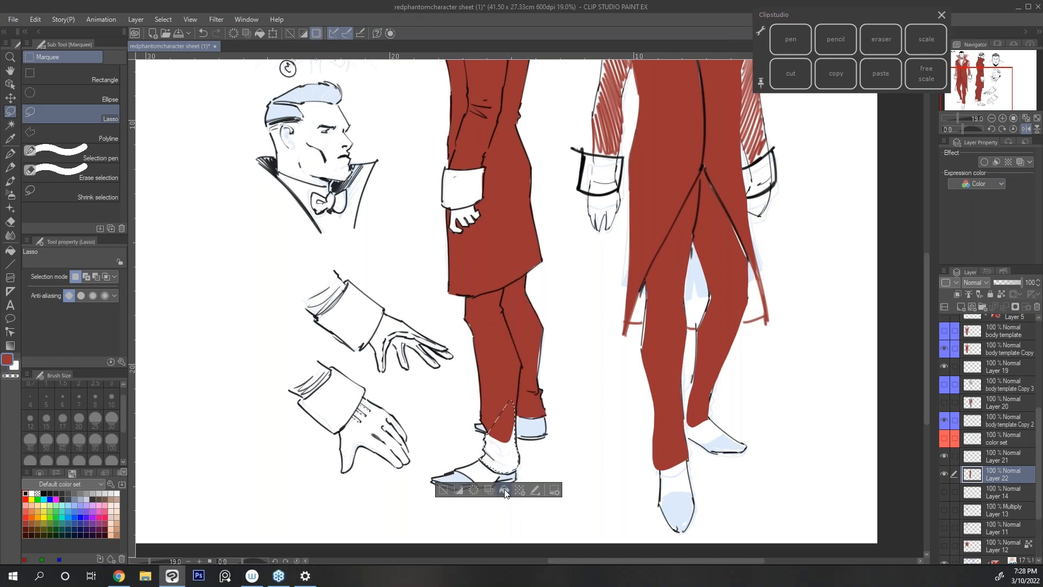
pyautogui.click(446, 493)
pyautogui.click(1026, 129)
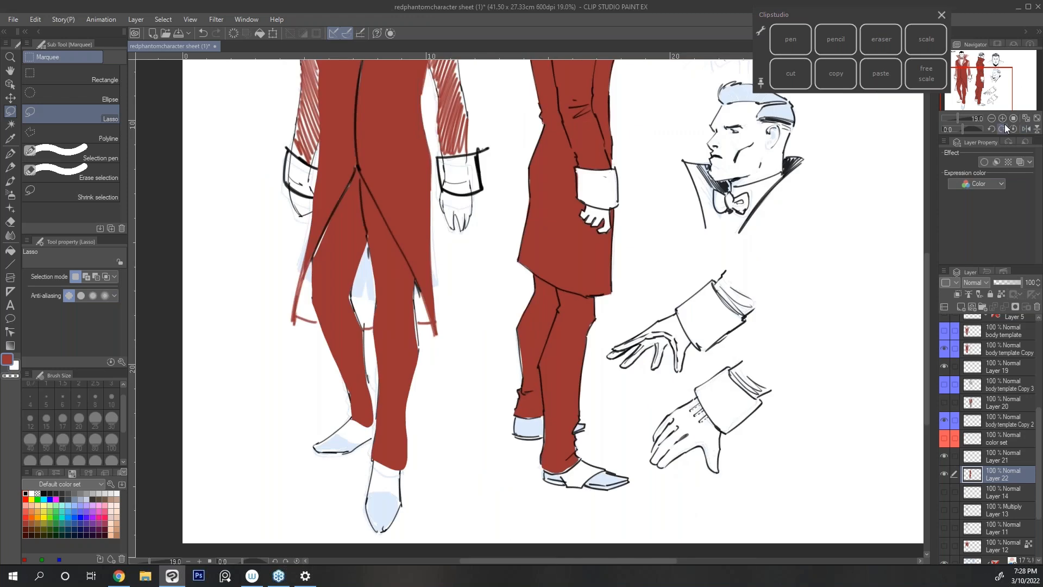
# Check the whole sheet's colour layers by toggling Layer 12 on and off and hiding the side view's red fill layer.
pyautogui.click(992, 118)
pyautogui.press('h')
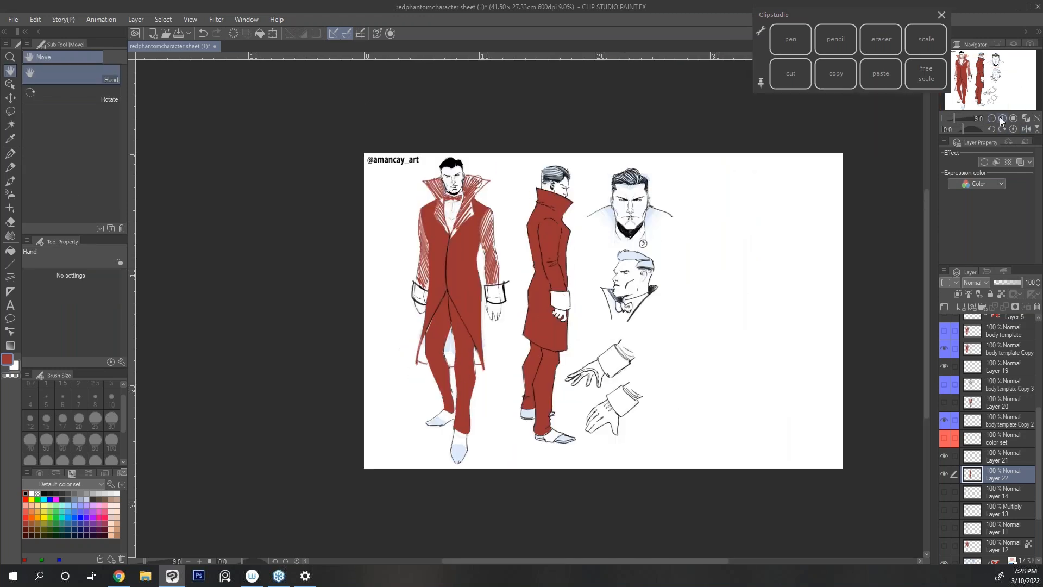
pyautogui.click(1001, 118)
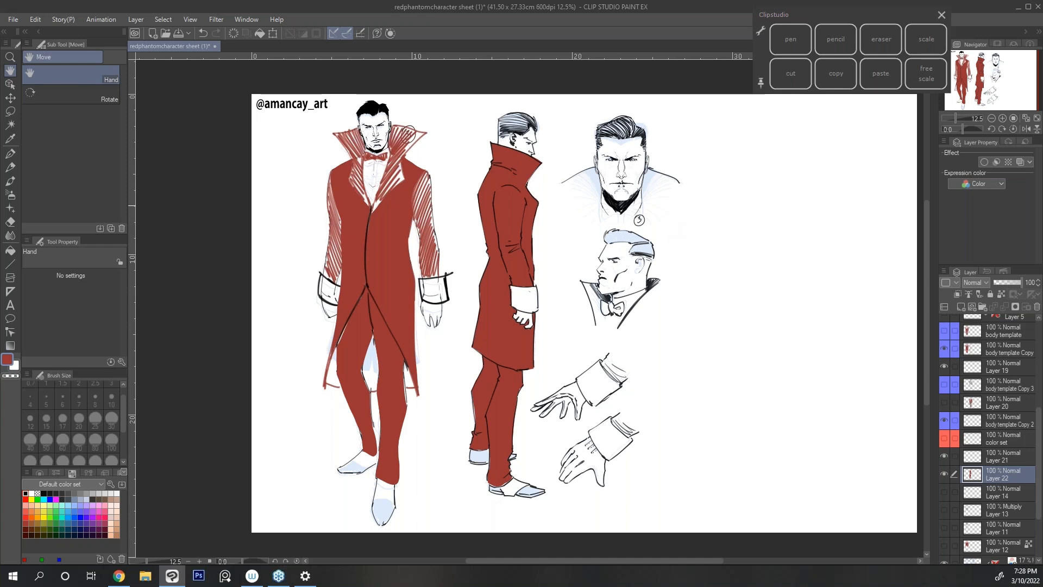
pyautogui.scroll(1, 927, 222)
pyautogui.scroll(-1, 926, 220)
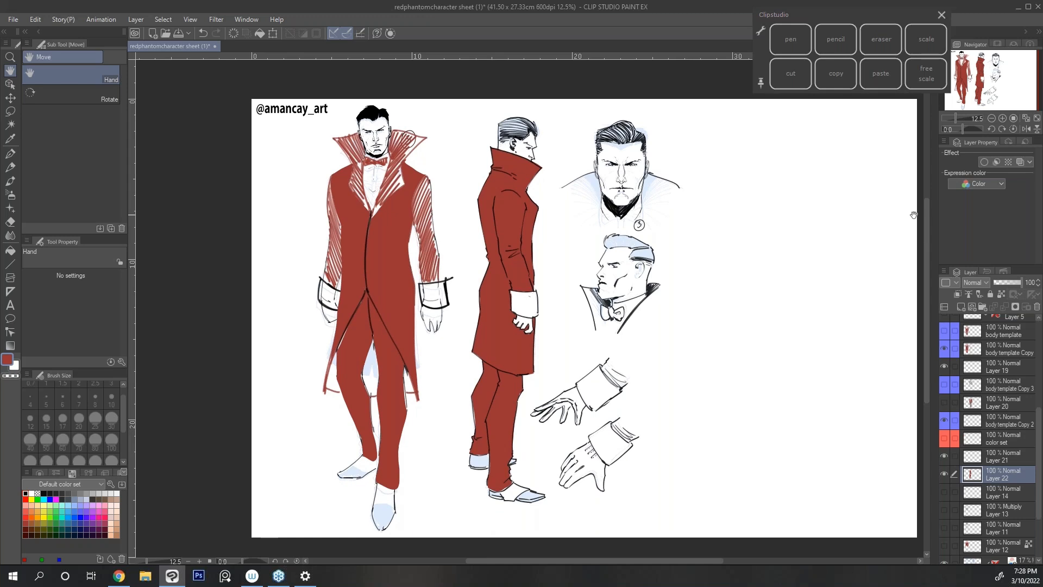
pyautogui.moveTo(1038, 417); pyautogui.dragTo(1038, 421)
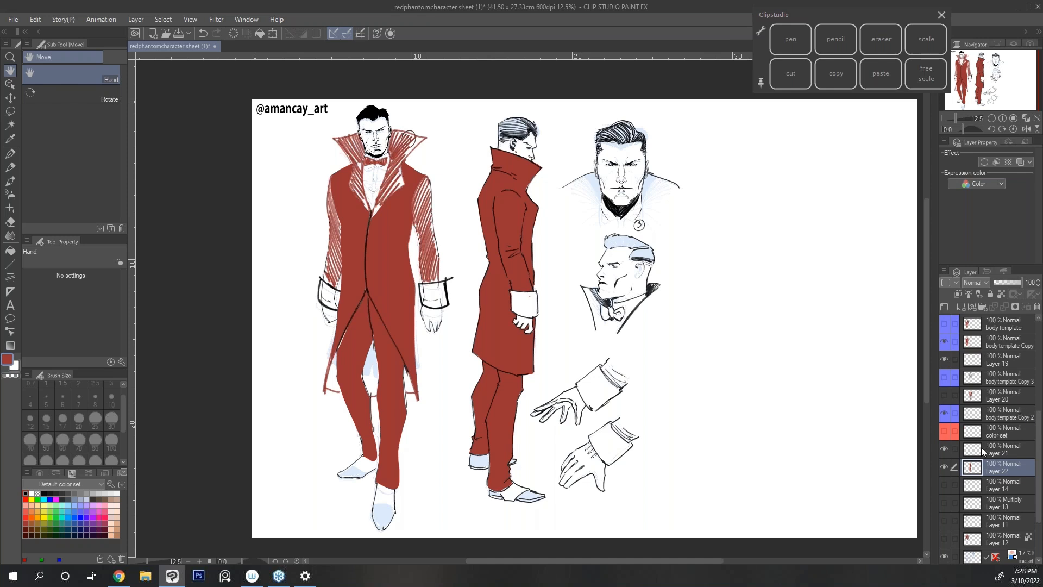
pyautogui.scroll(-1, 972, 478)
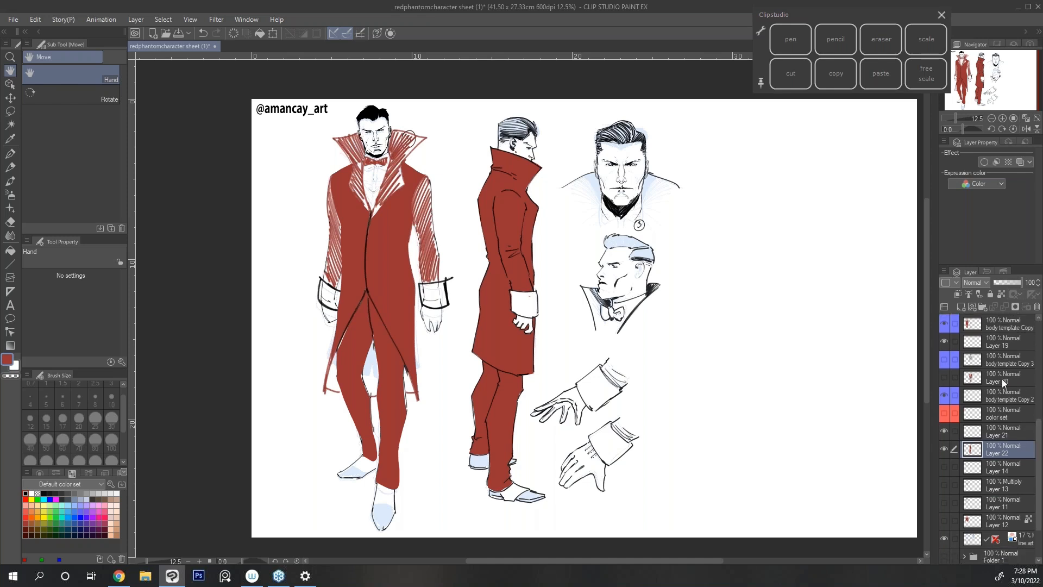
pyautogui.click(943, 522)
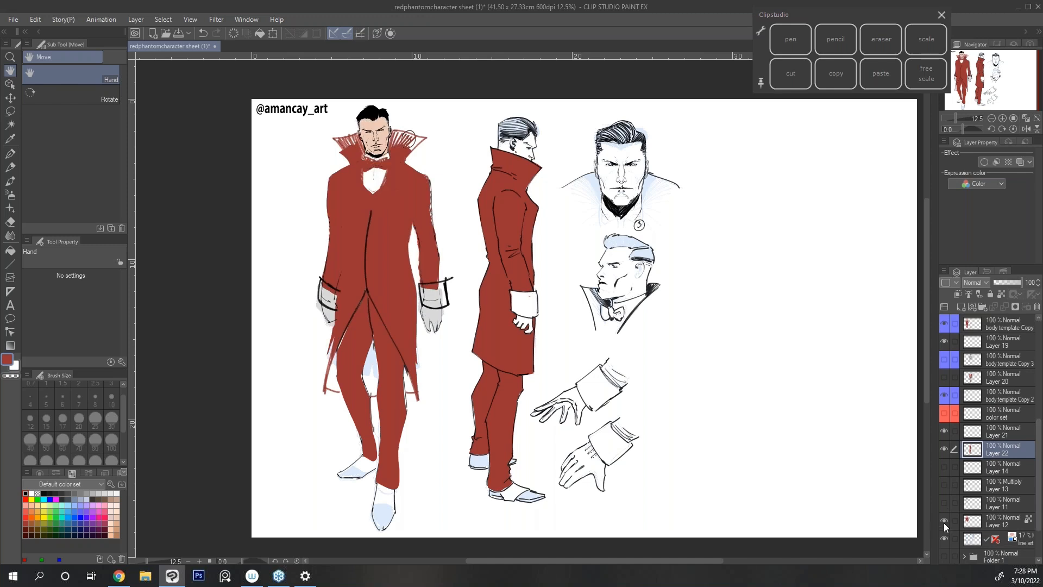
pyautogui.click(944, 523)
pyautogui.click(944, 449)
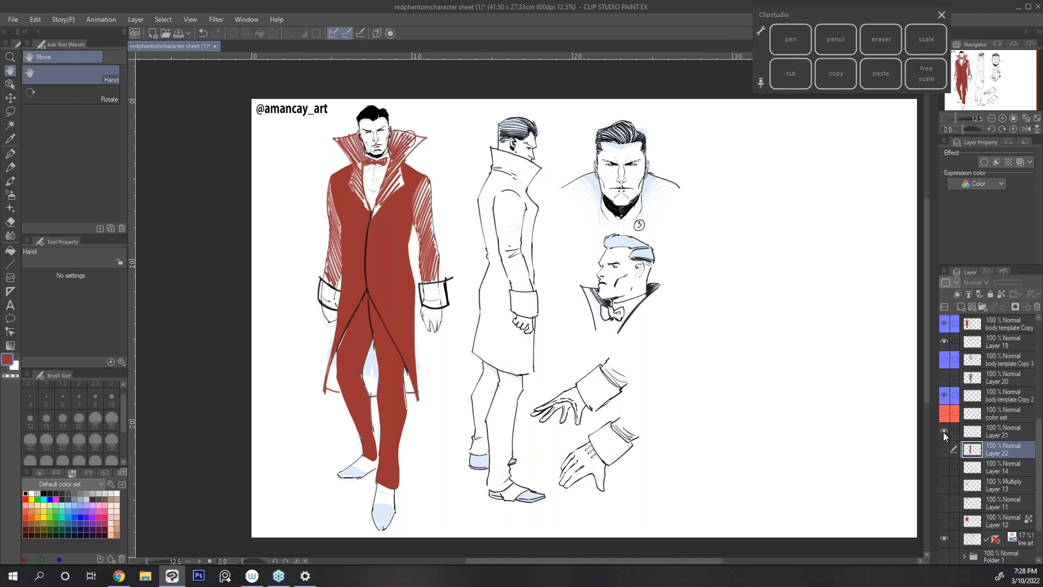
# Hide the inked figure, head and hand layers and the red fills, keeping only the light blue line art on show.
pyautogui.moveTo(1038, 437)
pyautogui.mouseDown()
pyautogui.moveTo(1036, 379)
pyautogui.moveTo(1037, 428)
pyautogui.mouseUp()
pyautogui.click(943, 376)
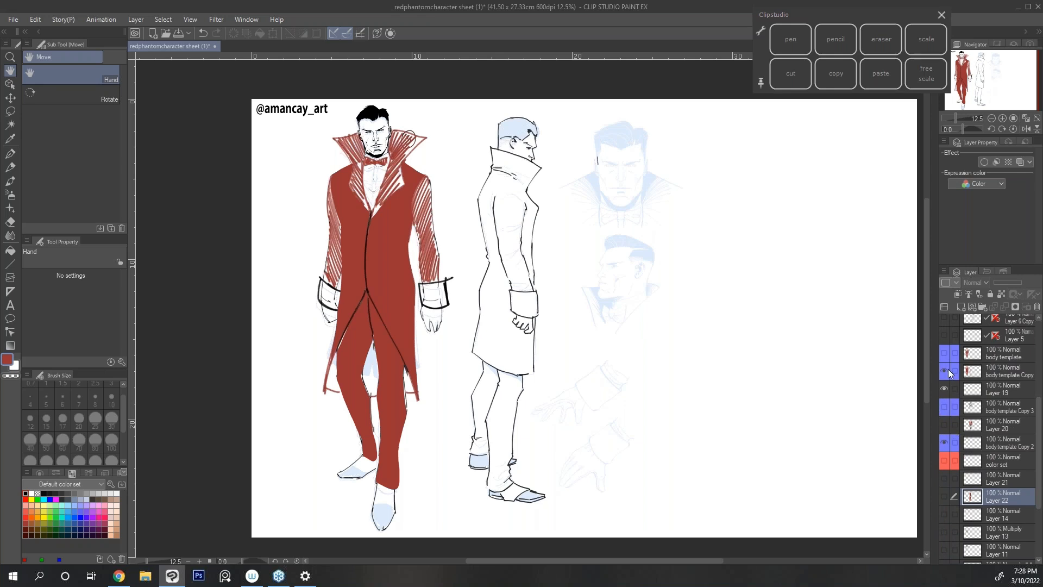
pyautogui.click(944, 371)
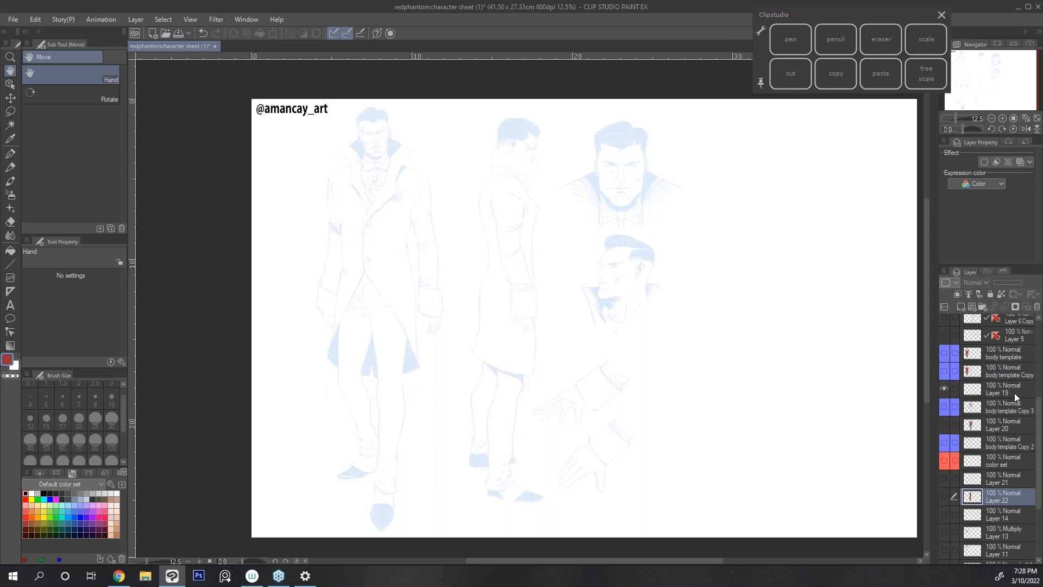
pyautogui.moveTo(1037, 410); pyautogui.dragTo(1034, 390)
pyautogui.scroll(1, 926, 210)
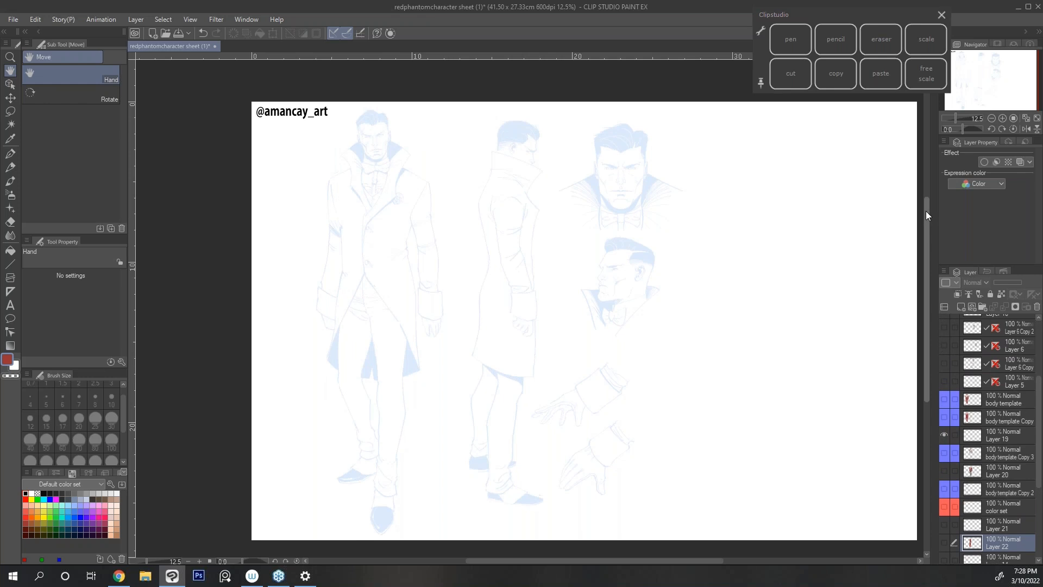
# Switch to the G-pen and set the drawing colour to black for work beside the front figure's sleeve.
pyautogui.click(11, 154)
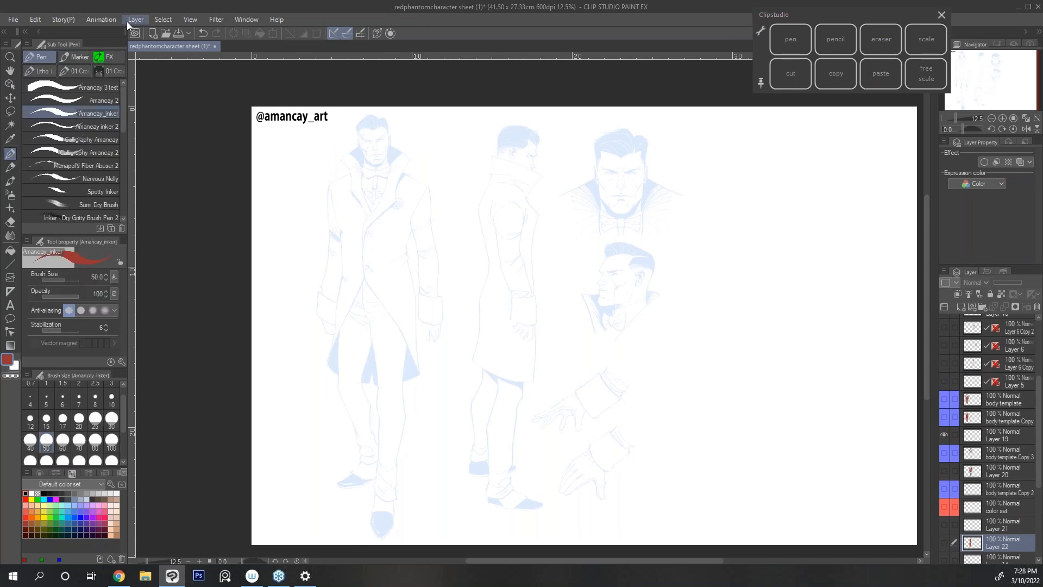
pyautogui.moveTo(123, 97)
pyautogui.mouseDown()
pyautogui.moveTo(128, 184)
pyautogui.moveTo(125, 168)
pyautogui.mouseUp()
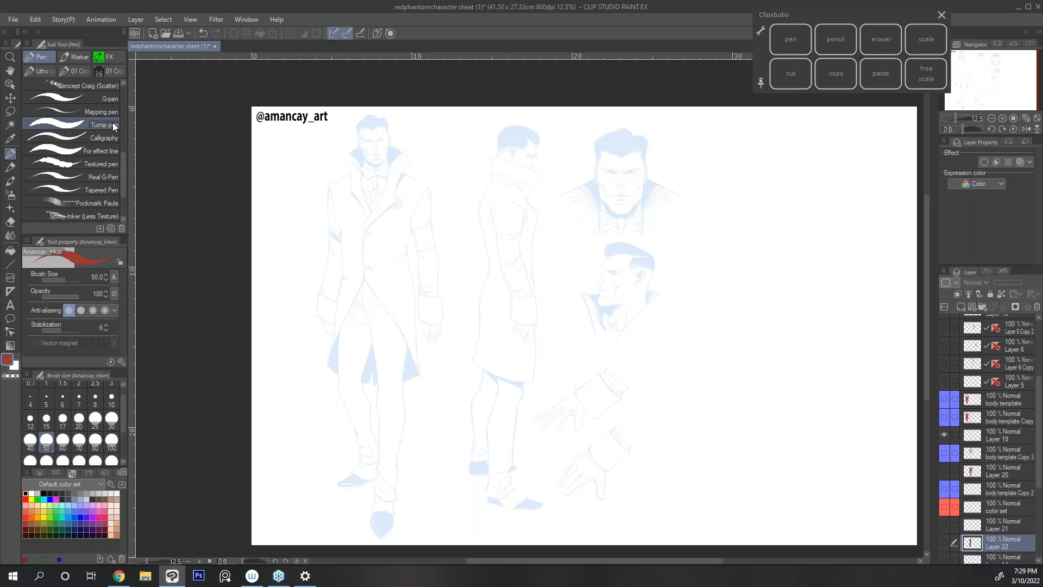
pyautogui.moveTo(123, 177); pyautogui.dragTo(123, 162)
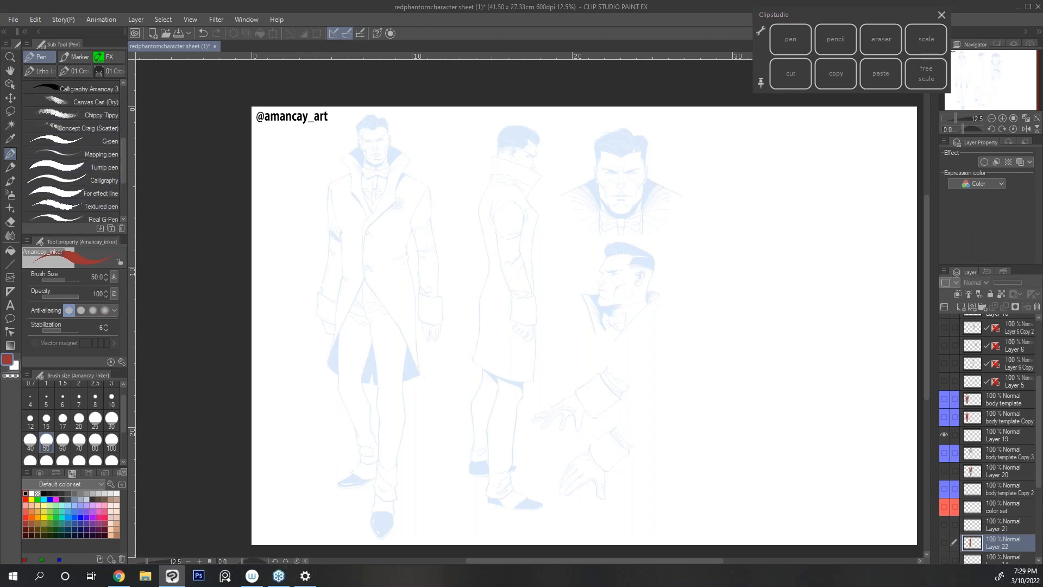
pyautogui.click(109, 139)
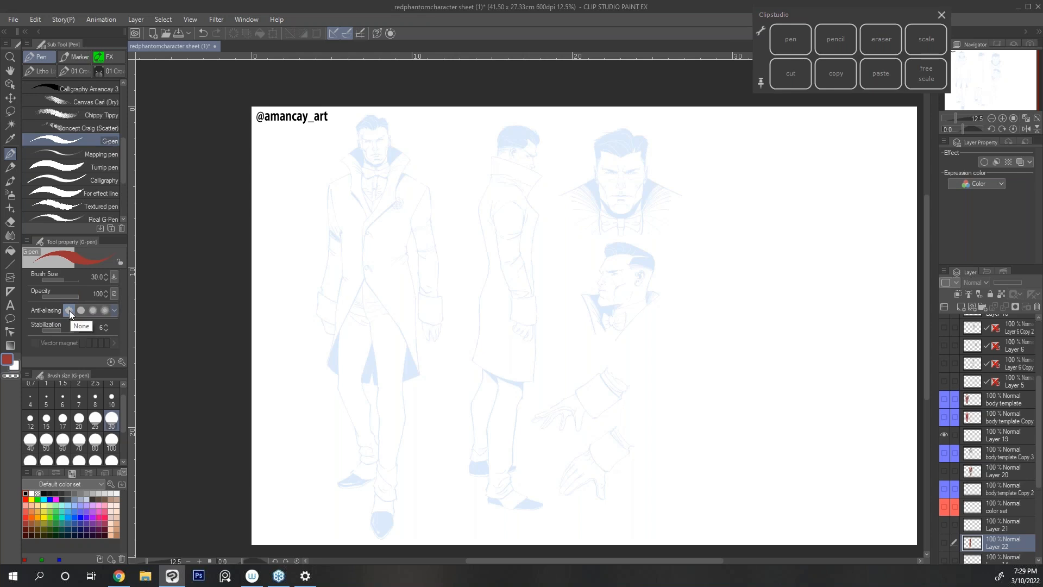
pyautogui.click(1003, 118)
pyautogui.click(1003, 119)
pyautogui.click(1003, 119)
pyautogui.click(1003, 119)
pyautogui.press('space')
pyautogui.moveTo(374, 231); pyautogui.dragTo(794, 308)
pyautogui.click(1003, 119)
pyautogui.click(789, 41)
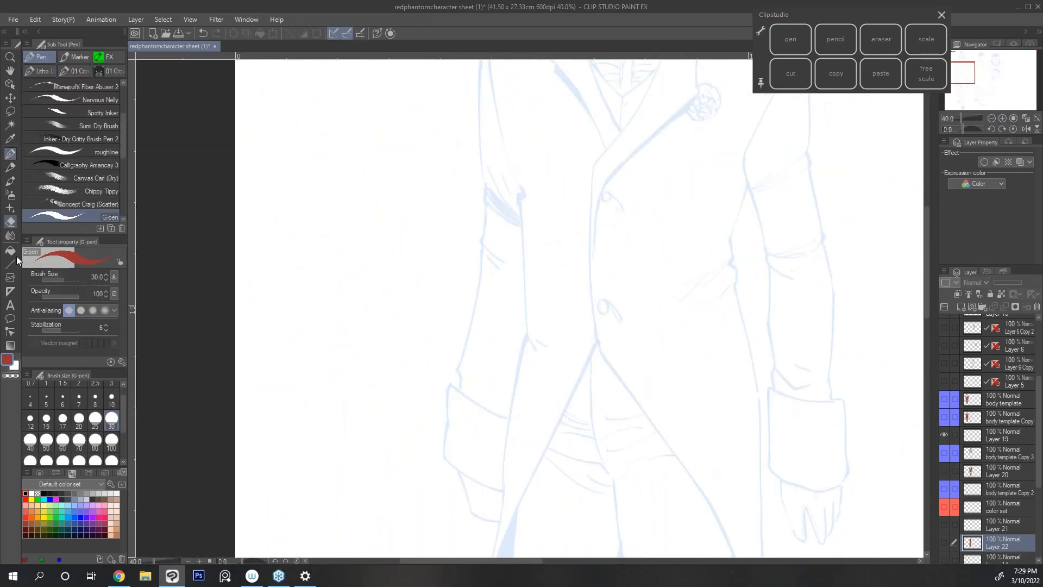
pyautogui.click(25, 493)
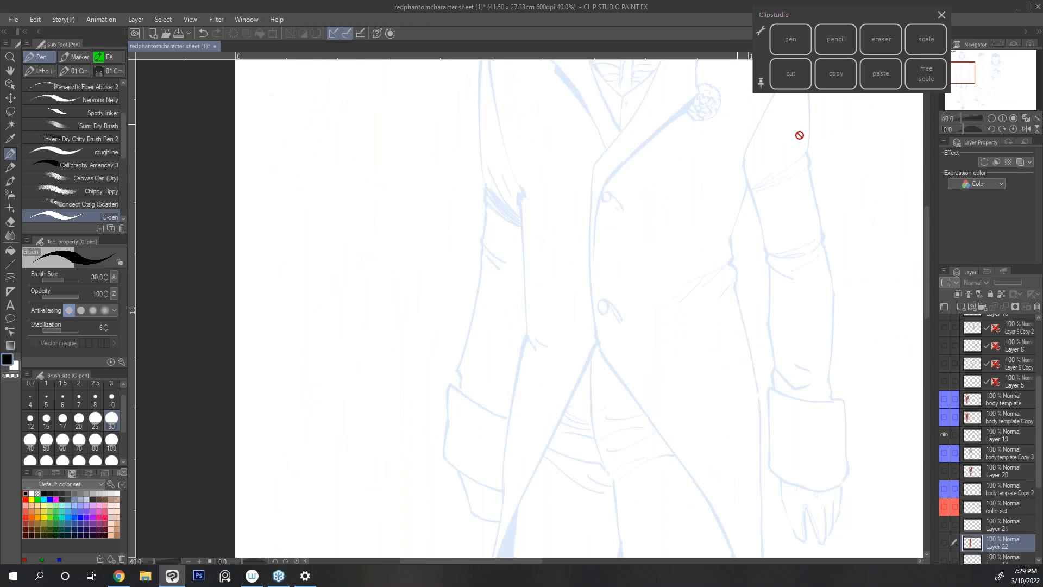
# On a new layer, draw a small circle beside the front figure's sleeve without anti-aliasing and fill it with black.
pyautogui.click(960, 308)
pyautogui.moveTo(315, 227)
pyautogui.mouseDown()
pyautogui.moveTo(303, 249)
pyautogui.moveTo(336, 269)
pyautogui.moveTo(338, 228)
pyautogui.moveTo(312, 227)
pyautogui.mouseUp()
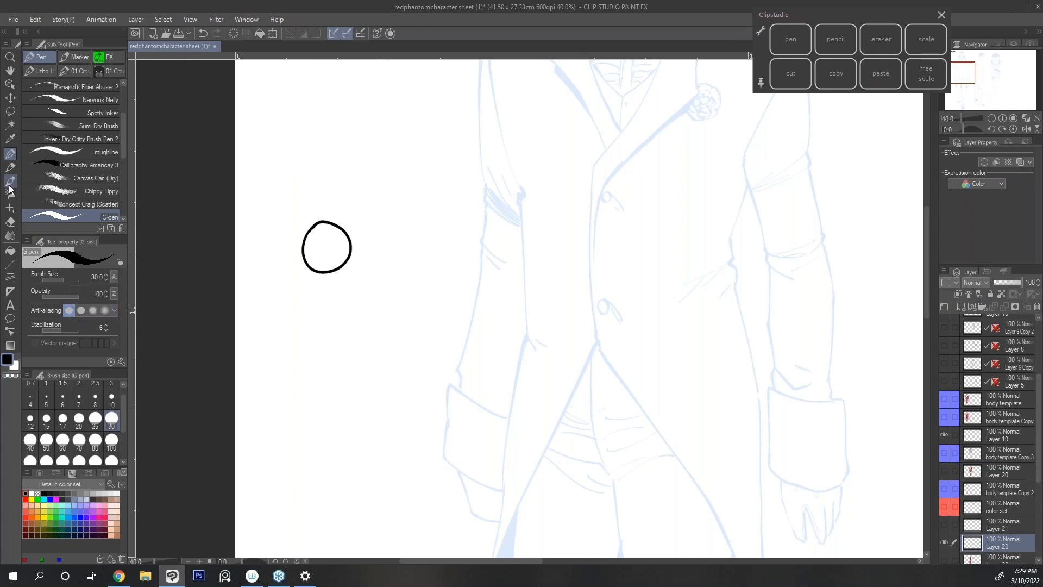
pyautogui.click(10, 250)
pyautogui.click(326, 240)
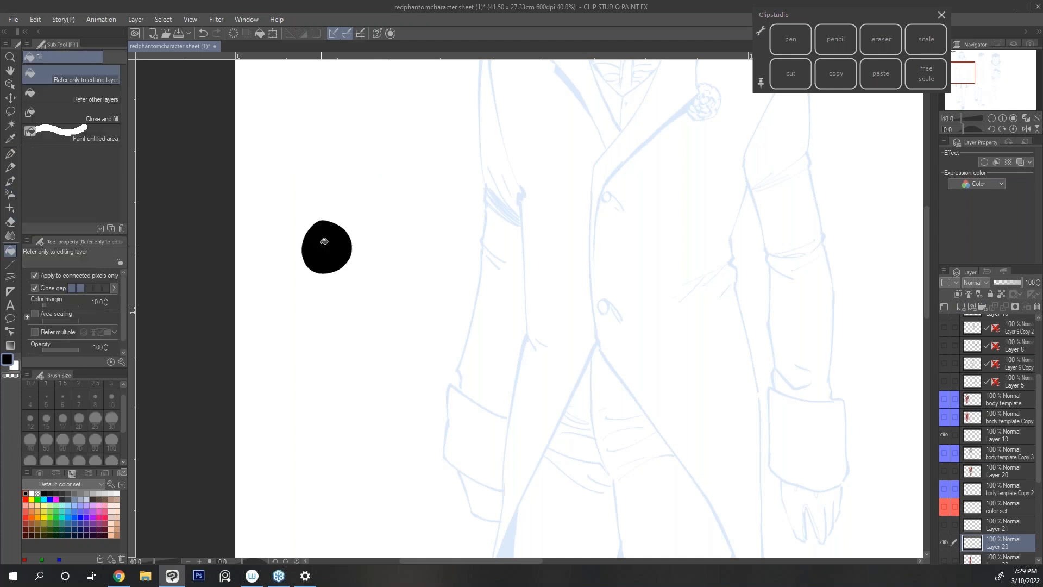
pyautogui.click(1004, 117)
pyautogui.click(1004, 118)
pyautogui.moveTo(962, 75); pyautogui.dragTo(959, 72)
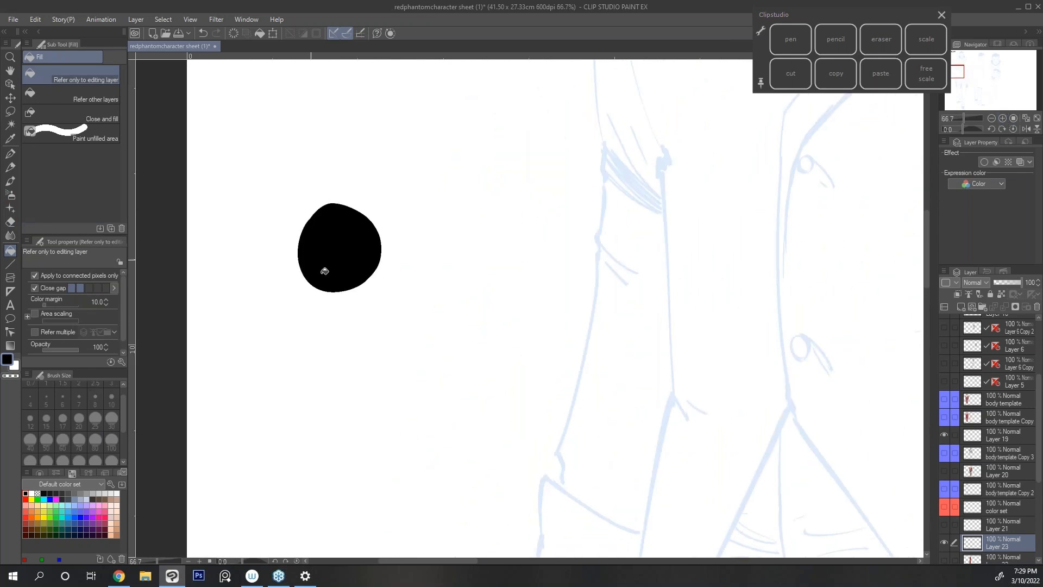
# Using the G-pen's strongest anti-aliasing, draw a second circle beside the first, fill it with black and compare their edges at 150% zoom.
pyautogui.click(796, 44)
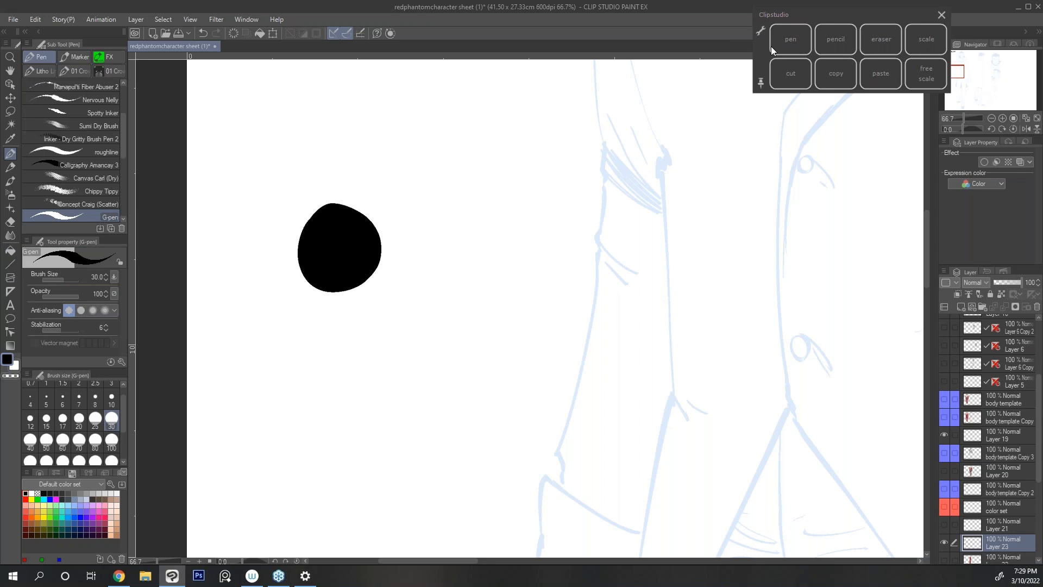
pyautogui.click(106, 311)
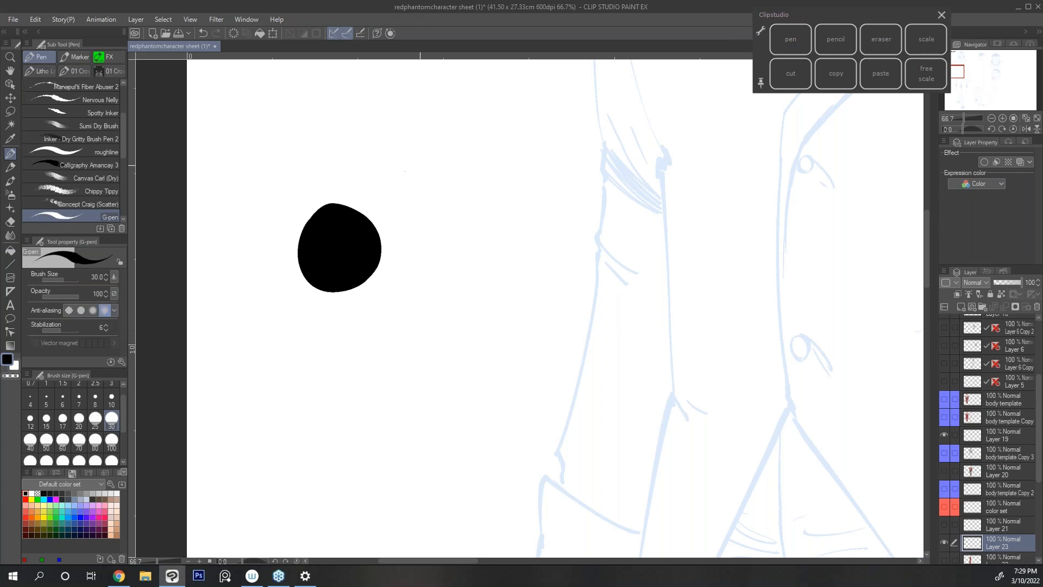
pyautogui.moveTo(416, 217)
pyautogui.mouseDown()
pyautogui.moveTo(401, 256)
pyautogui.moveTo(492, 243)
pyautogui.moveTo(418, 213)
pyautogui.moveTo(409, 233)
pyautogui.mouseUp()
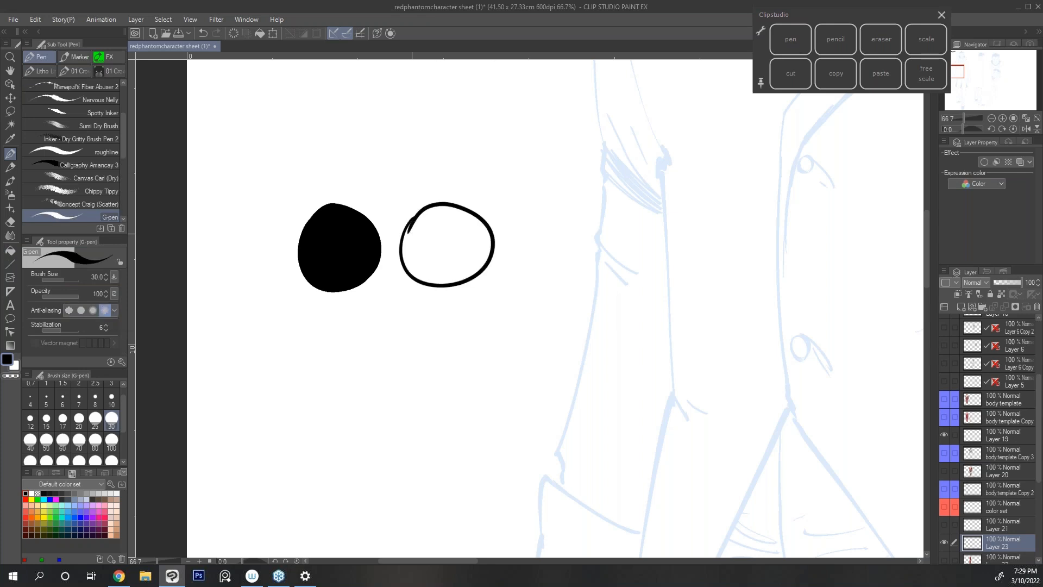
pyautogui.click(10, 250)
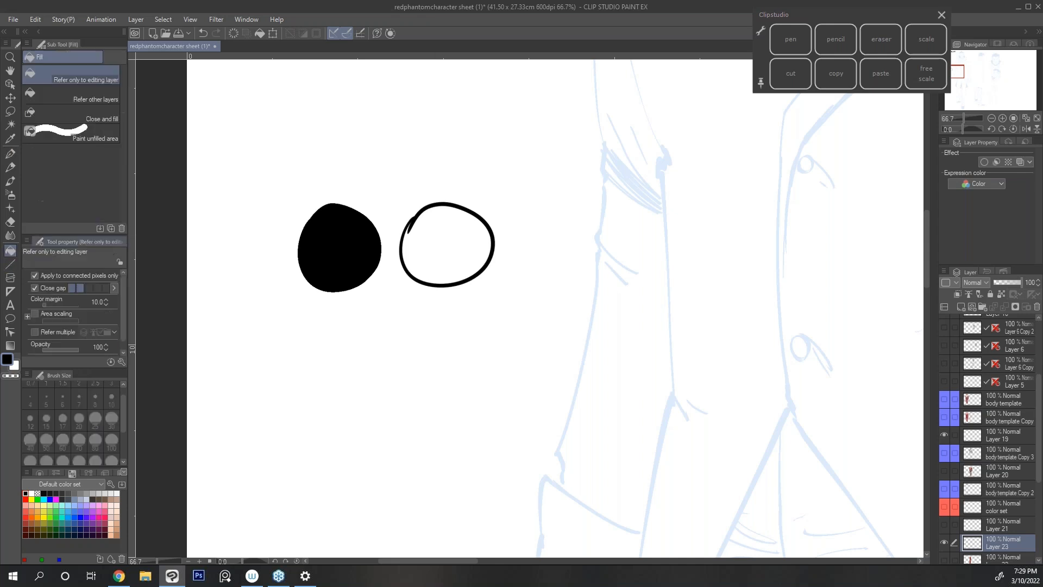
pyautogui.click(436, 222)
pyautogui.click(1004, 117)
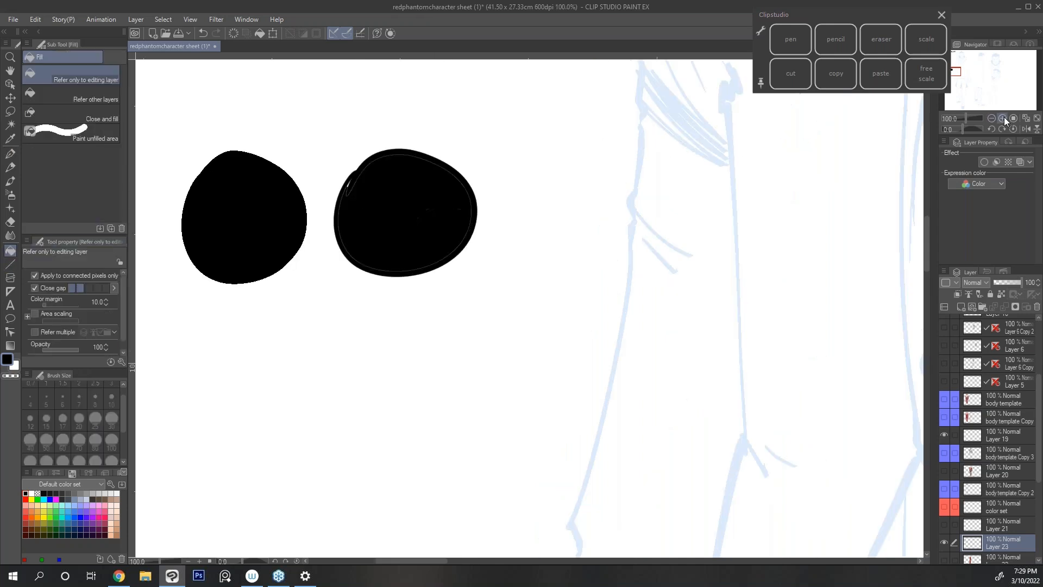
pyautogui.click(1004, 118)
pyautogui.click(657, 562)
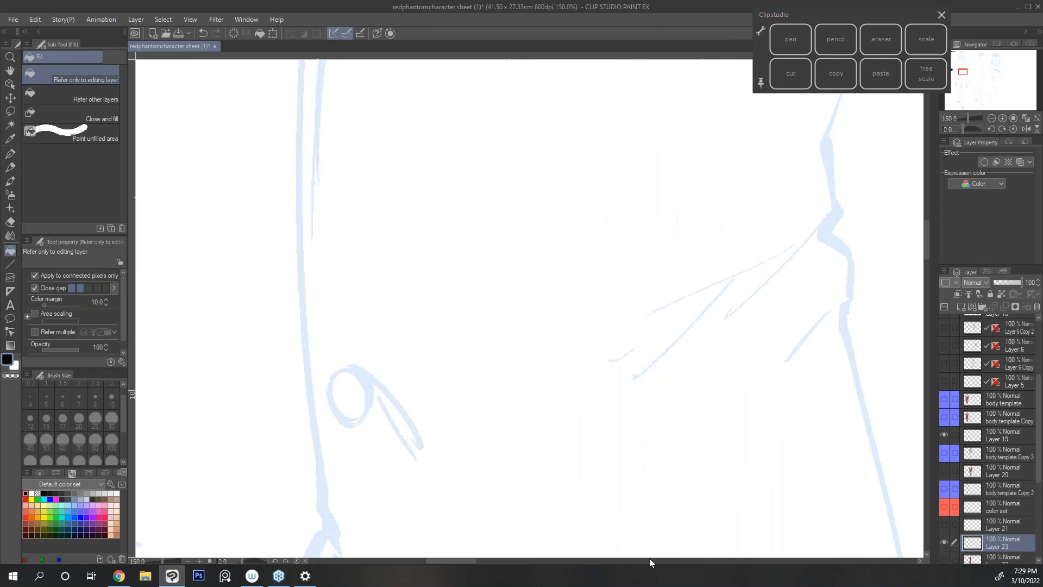
pyautogui.moveTo(462, 560); pyautogui.dragTo(392, 563)
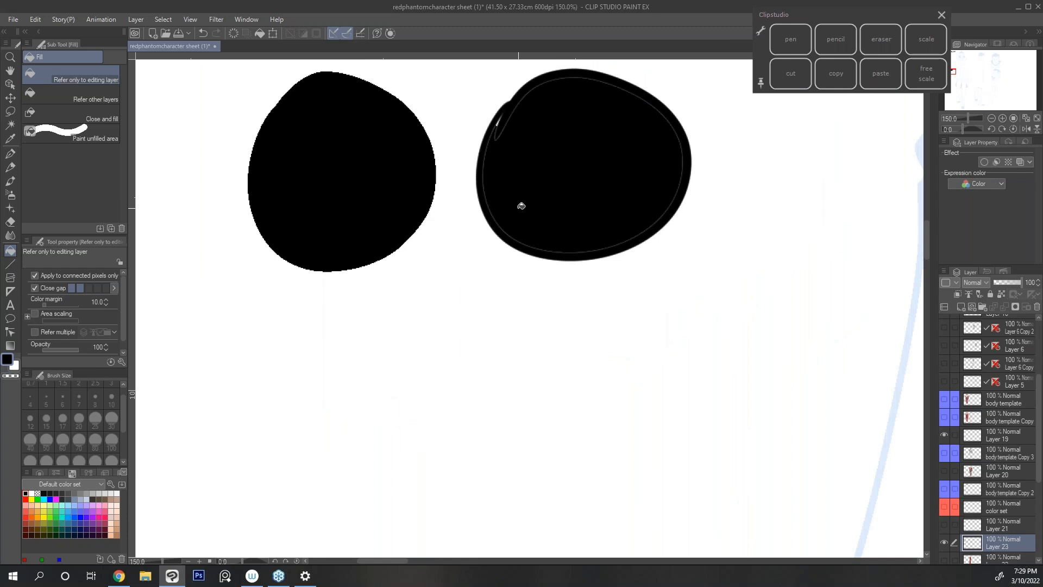
# Below the circles, draw a small anti-aliased open outline and a closed diamond without anti-aliasing, filling the diamond with black.
pyautogui.click(10, 154)
pyautogui.moveTo(351, 293)
pyautogui.mouseDown()
pyautogui.moveTo(330, 356)
pyautogui.moveTo(355, 344)
pyautogui.moveTo(377, 305)
pyautogui.mouseUp()
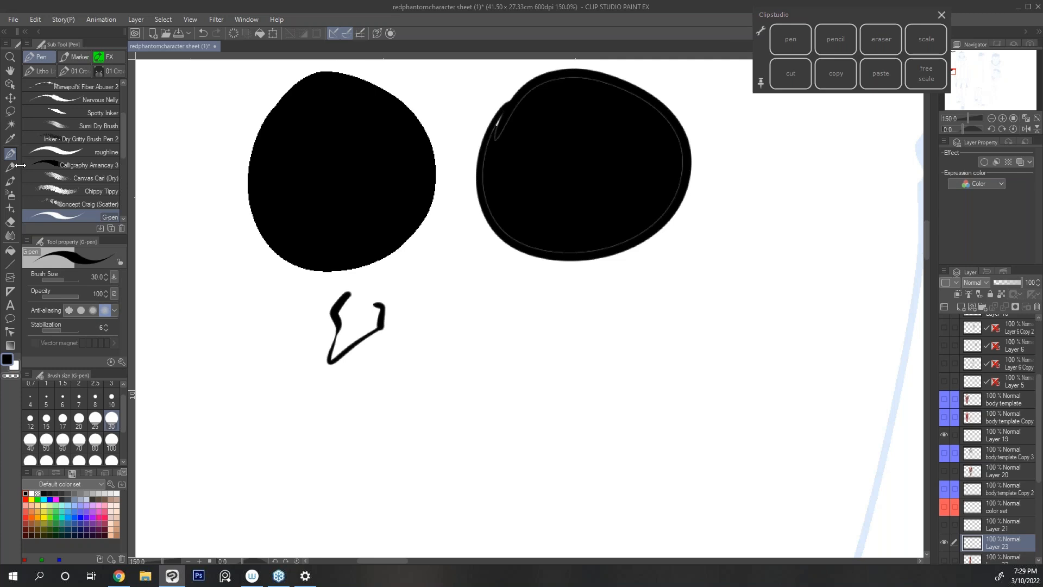
pyautogui.click(69, 310)
pyautogui.moveTo(240, 335)
pyautogui.mouseDown()
pyautogui.moveTo(220, 361)
pyautogui.moveTo(246, 374)
pyautogui.moveTo(263, 326)
pyautogui.moveTo(239, 333)
pyautogui.mouseUp()
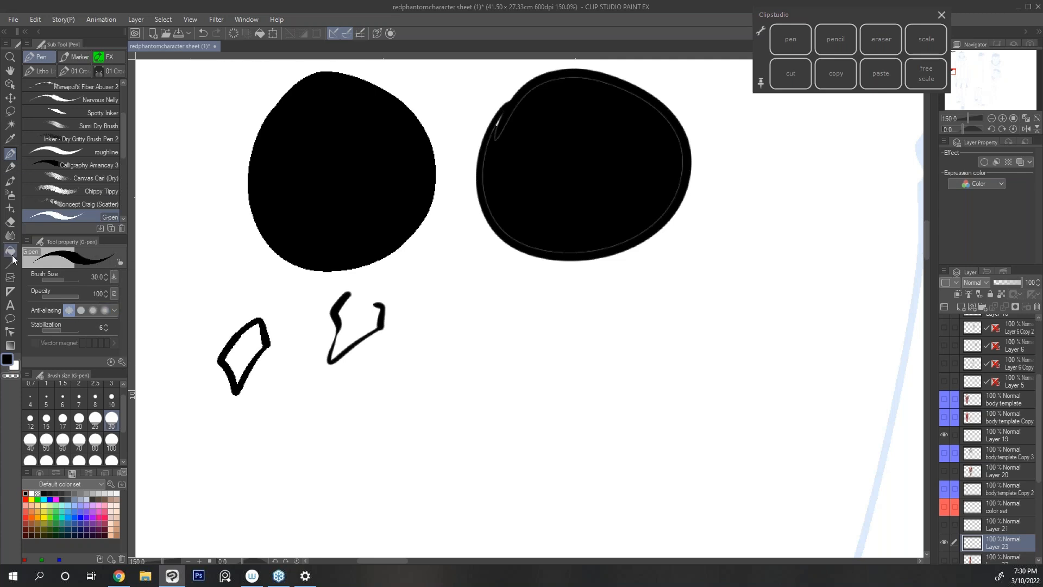
pyautogui.click(12, 250)
pyautogui.click(250, 349)
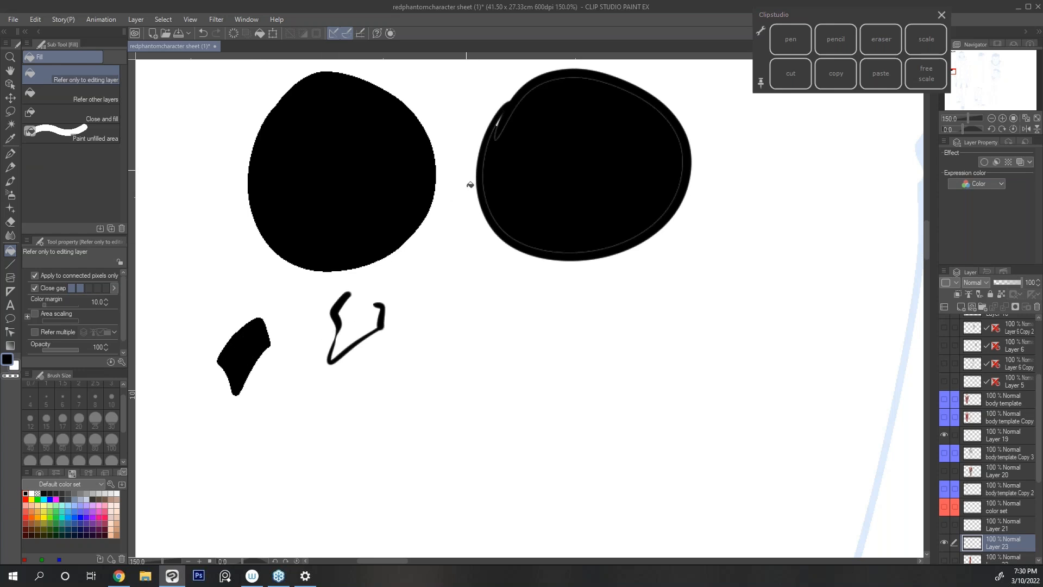
# Lasso all the black test shapes beside the front figure and delete them.
pyautogui.click(992, 118)
pyautogui.click(992, 118)
pyautogui.click(992, 119)
pyautogui.moveTo(571, 273); pyautogui.dragTo(470, 303)
pyautogui.click(11, 112)
pyautogui.moveTo(310, 258)
pyautogui.mouseDown()
pyautogui.moveTo(384, 419)
pyautogui.moveTo(318, 254)
pyautogui.mouseUp()
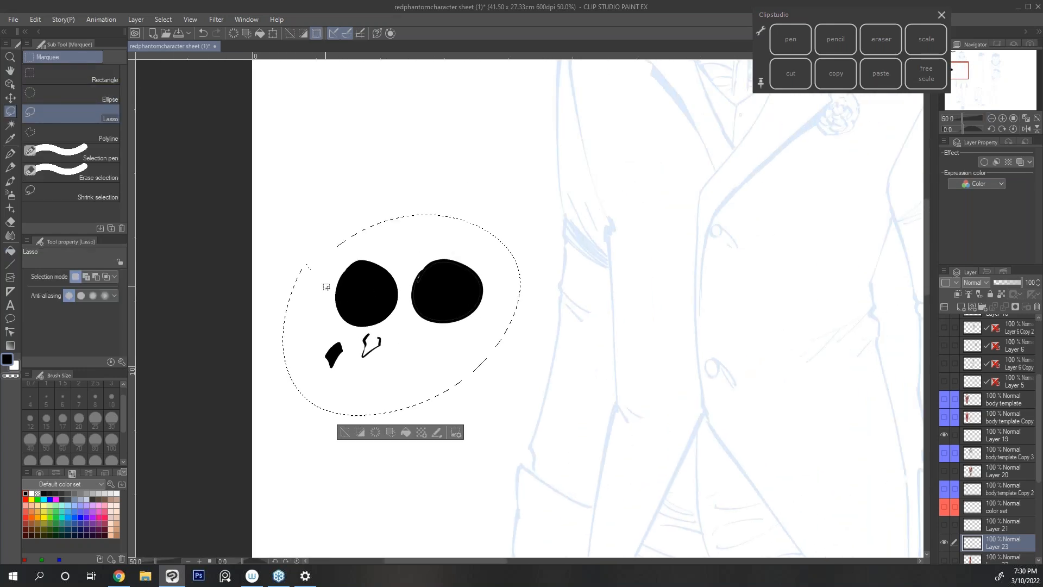
pyautogui.click(349, 430)
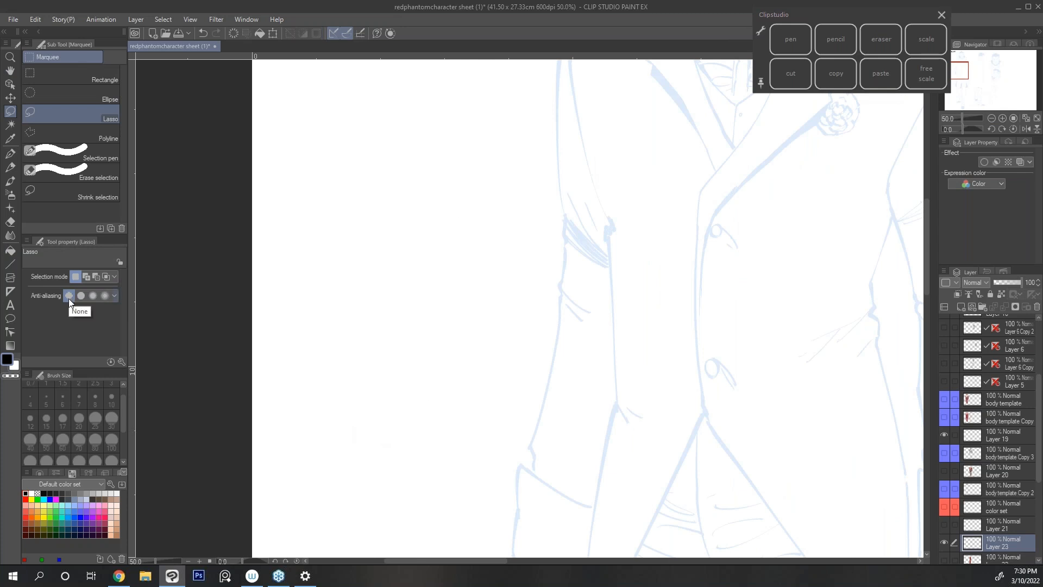
# Set up the G-pen at brush size 20 for inking the front-view figure, undoing the stray stroke beside the arm.
pyautogui.click(10, 154)
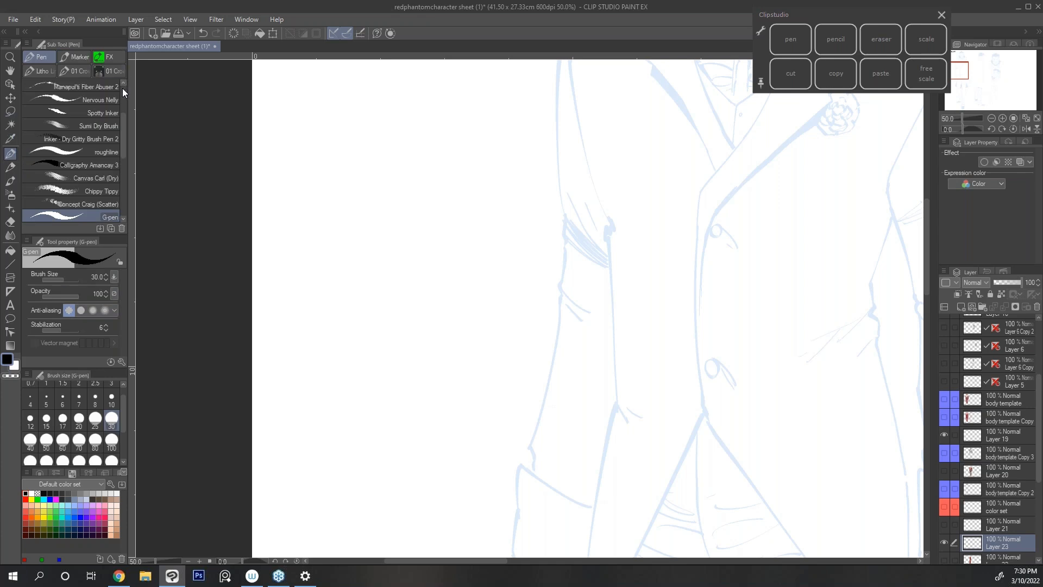
pyautogui.click(79, 421)
pyautogui.moveTo(543, 174)
pyautogui.mouseDown()
pyautogui.moveTo(535, 218)
pyautogui.moveTo(414, 368)
pyautogui.mouseUp()
pyautogui.press('space')
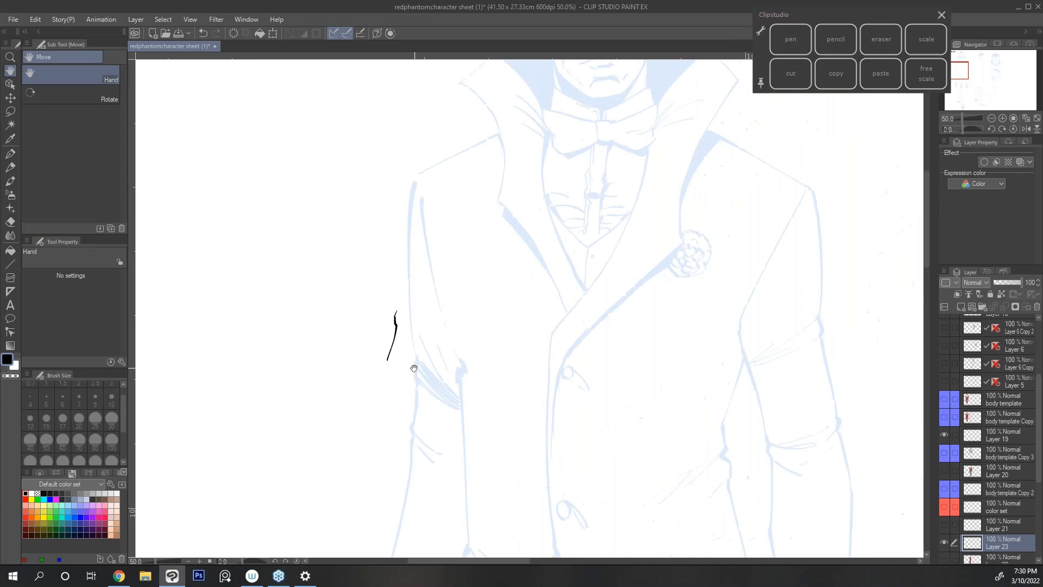
pyautogui.hotkey('ctrl', 'z')
pyautogui.moveTo(425, 317); pyautogui.dragTo(388, 377)
pyautogui.click(10, 154)
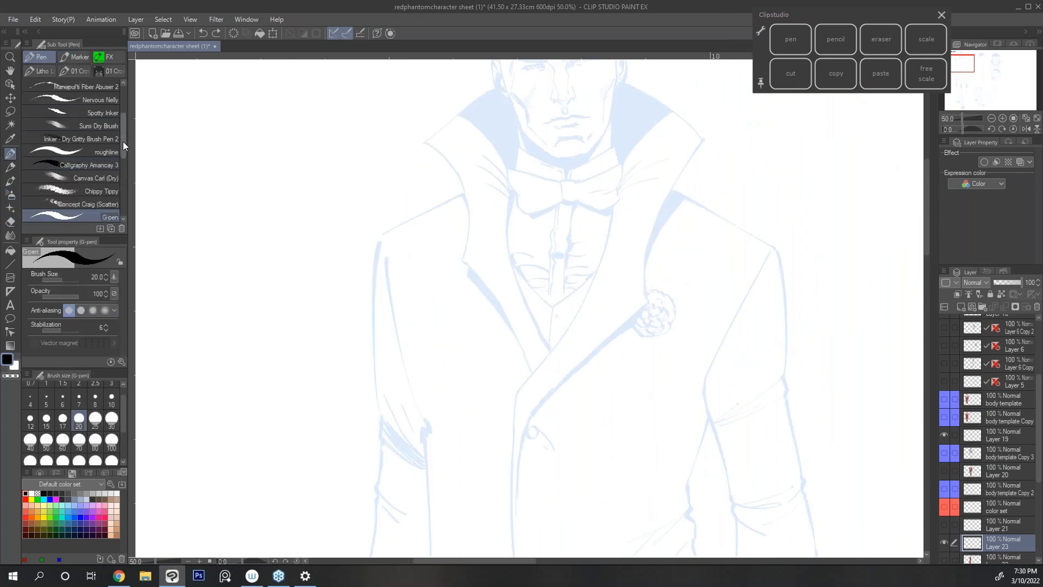
pyautogui.scroll(-3, 122, 156)
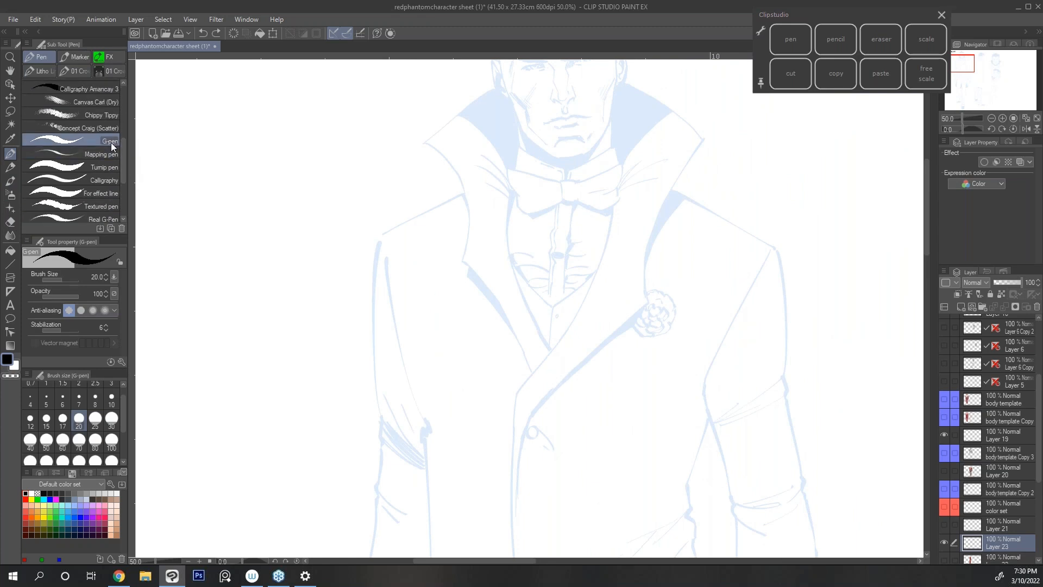
pyautogui.press('space')
pyautogui.moveTo(483, 243); pyautogui.dragTo(415, 337)
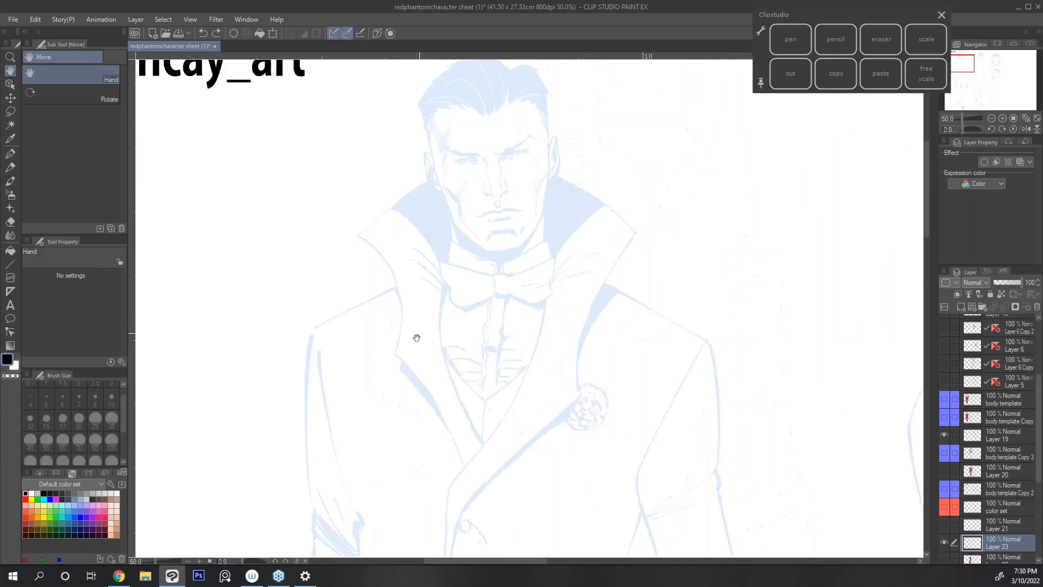
pyautogui.moveTo(441, 293); pyautogui.dragTo(505, 289)
pyautogui.click(790, 39)
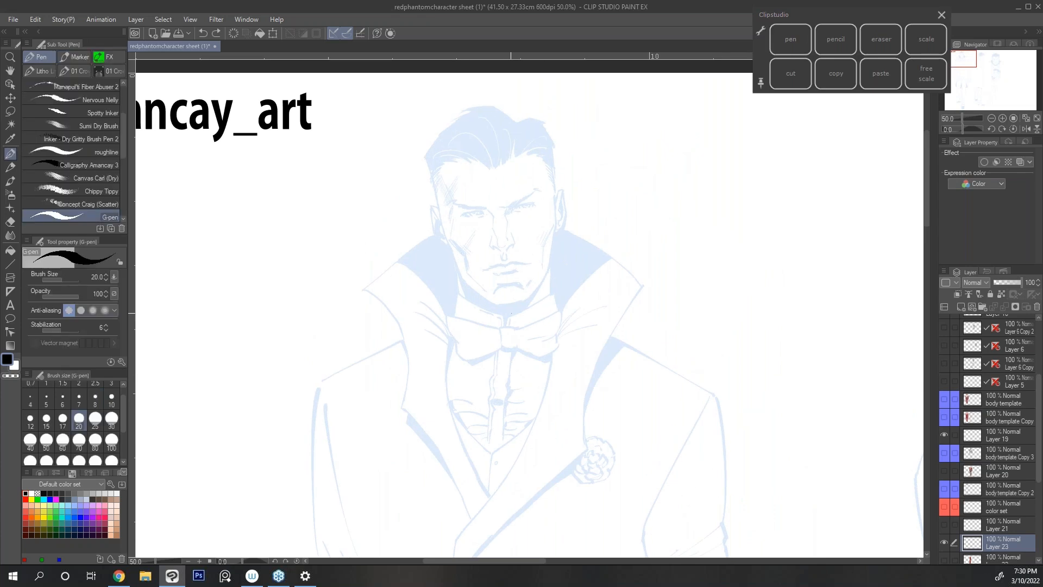
# Lower the line art layer's opacity to 10 and add a new layer above Layer 22 for inking.
pyautogui.moveTo(1036, 405); pyautogui.dragTo(1036, 474)
pyautogui.click(1025, 484)
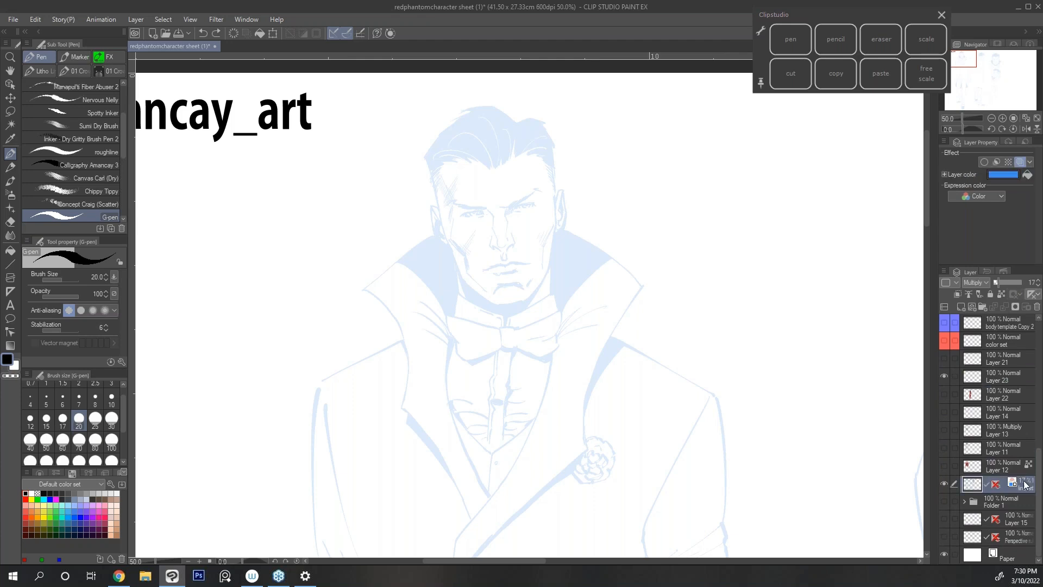
pyautogui.click(997, 284)
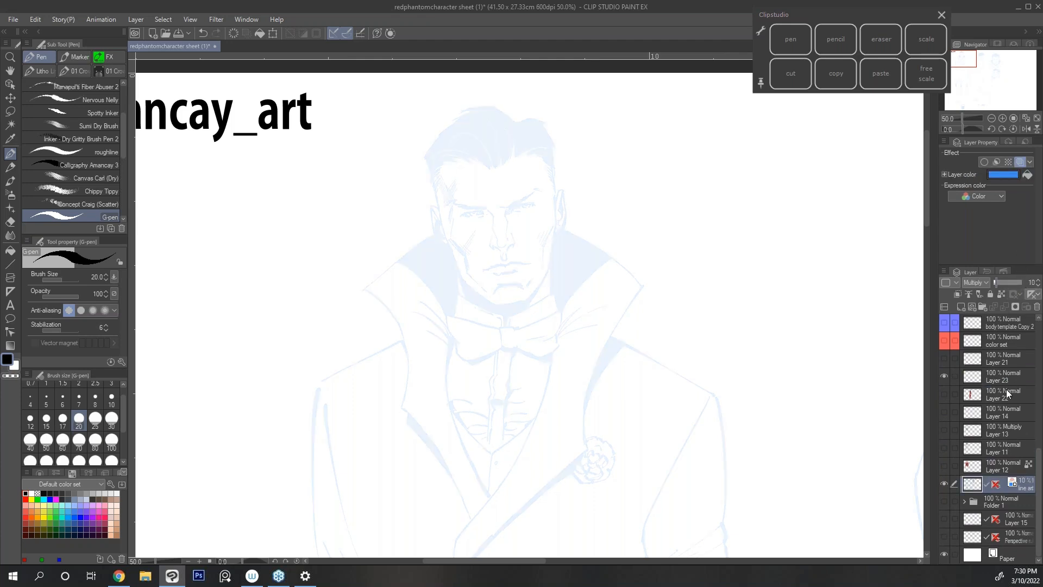
pyautogui.click(961, 307)
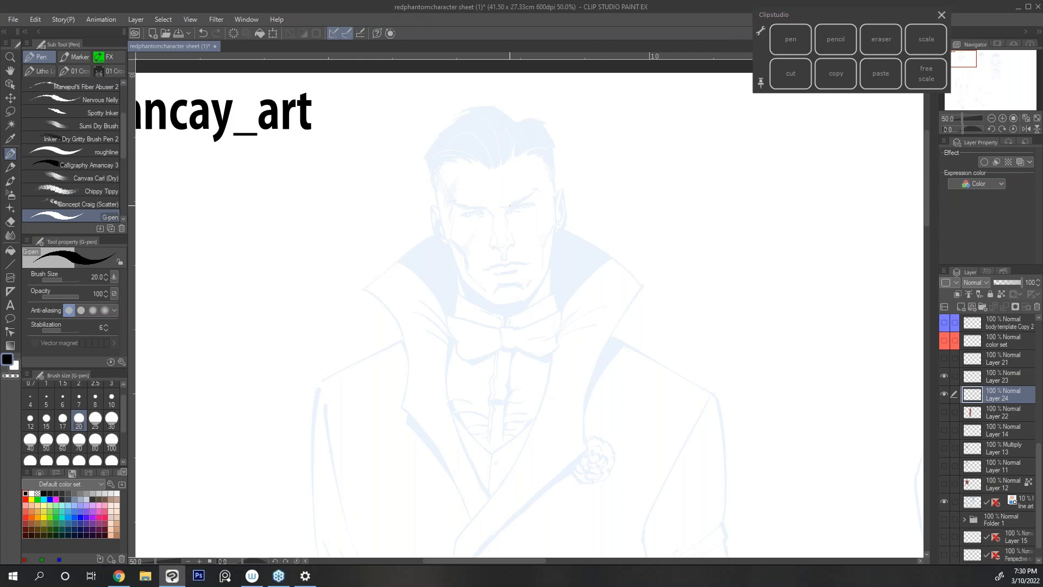
# Ink both eyebrows, the eyes and the nose on the front-view face over the pale blue line art.
pyautogui.moveTo(511, 205); pyautogui.dragTo(535, 191)
pyautogui.moveTo(516, 206); pyautogui.dragTo(533, 202)
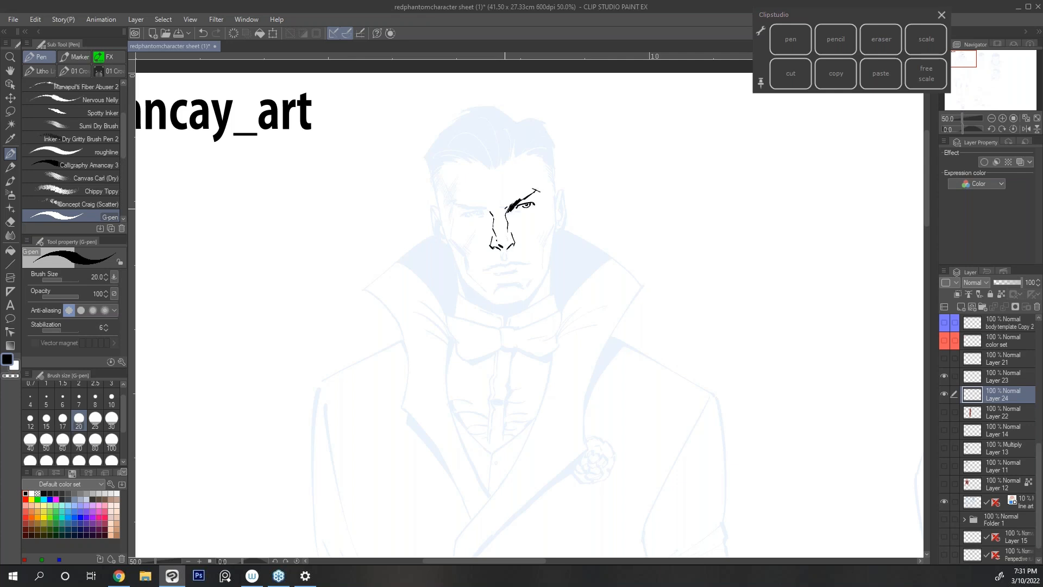
pyautogui.moveTo(517, 271); pyautogui.dragTo(556, 296)
pyautogui.moveTo(676, 263); pyautogui.dragTo(612, 201)
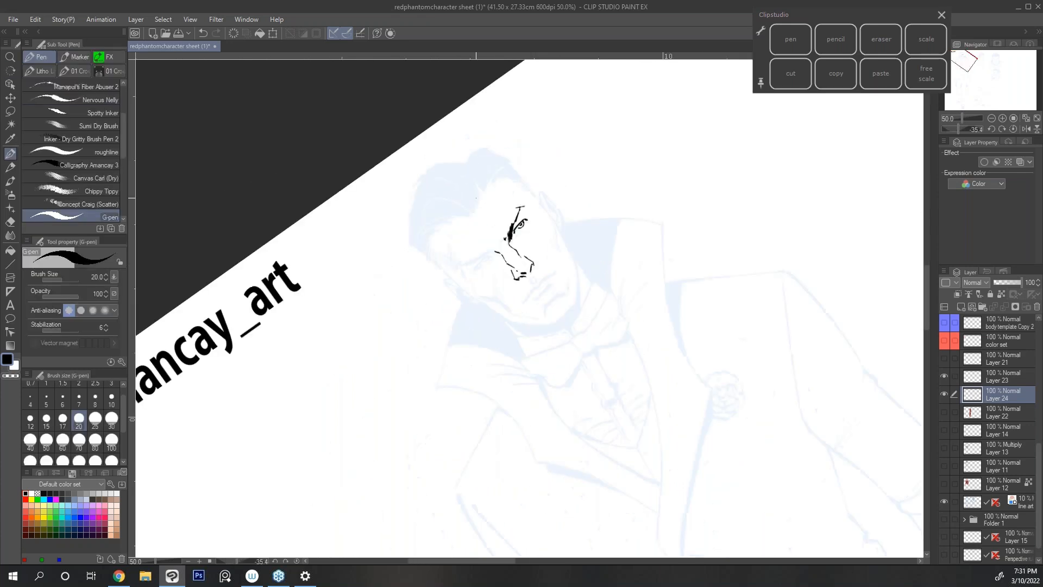
pyautogui.moveTo(489, 252); pyautogui.dragTo(462, 266)
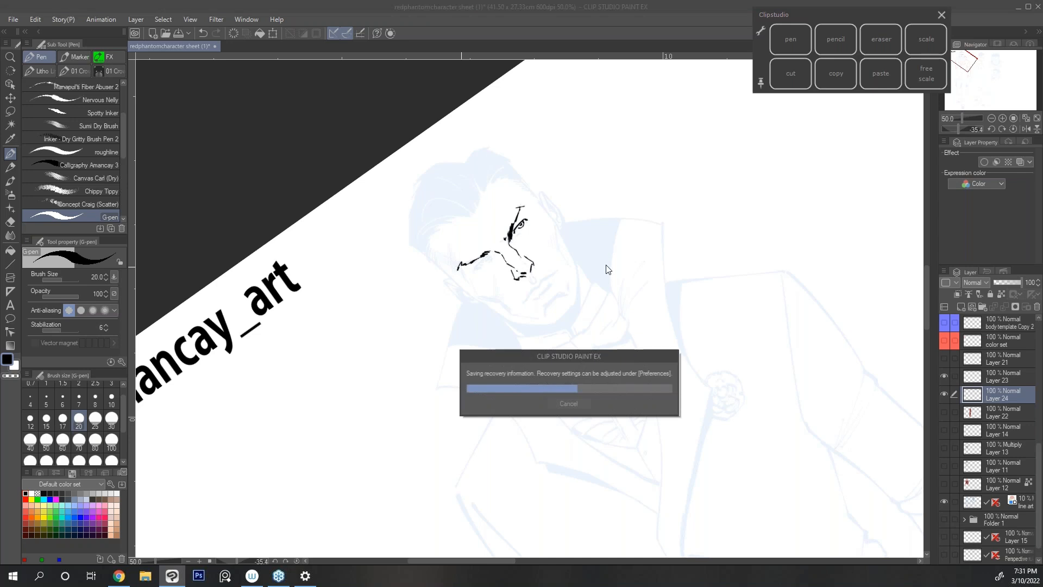
pyautogui.hotkey('shift', 'space')
pyautogui.doubleClick(618, 293)
pyautogui.press('space')
pyautogui.moveTo(618, 305); pyautogui.dragTo(572, 307)
pyautogui.moveTo(475, 240); pyautogui.dragTo(459, 242)
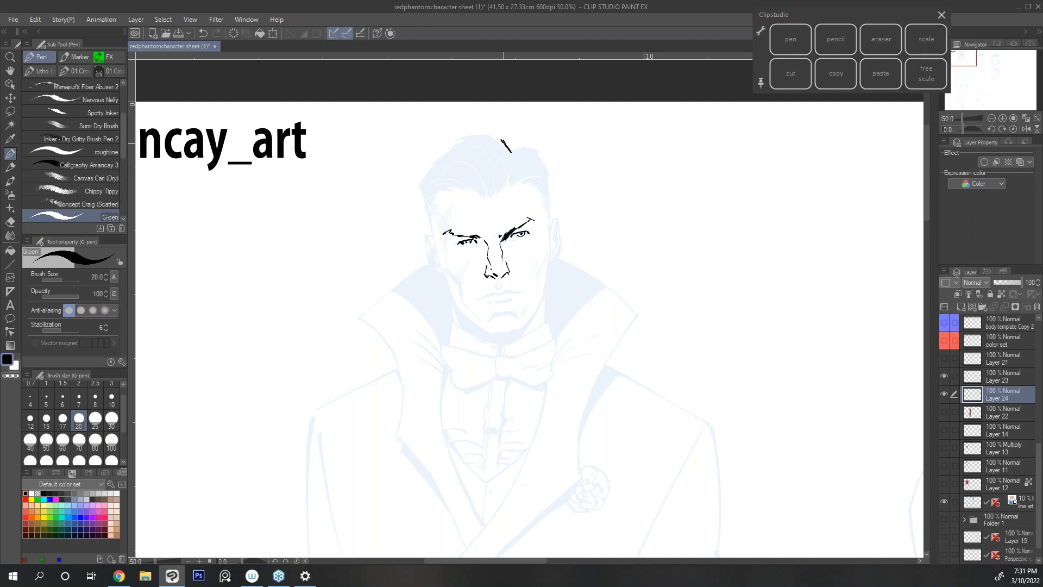
# Ink the jagged outline and hairline of the front-view head's hair and fill the enclosed area with black.
pyautogui.moveTo(500, 137)
pyautogui.mouseDown()
pyautogui.moveTo(454, 139)
pyautogui.moveTo(470, 135)
pyautogui.moveTo(436, 157)
pyautogui.moveTo(425, 208)
pyautogui.mouseUp()
pyautogui.click(1026, 129)
pyautogui.moveTo(549, 150)
pyautogui.mouseDown()
pyautogui.moveTo(521, 149)
pyautogui.moveTo(509, 217)
pyautogui.moveTo(493, 194)
pyautogui.moveTo(445, 191)
pyautogui.moveTo(428, 203)
pyautogui.mouseUp()
pyautogui.click(1026, 130)
pyautogui.moveTo(505, 186)
pyautogui.mouseDown()
pyautogui.moveTo(512, 167)
pyautogui.moveTo(508, 185)
pyautogui.moveTo(550, 196)
pyautogui.mouseUp()
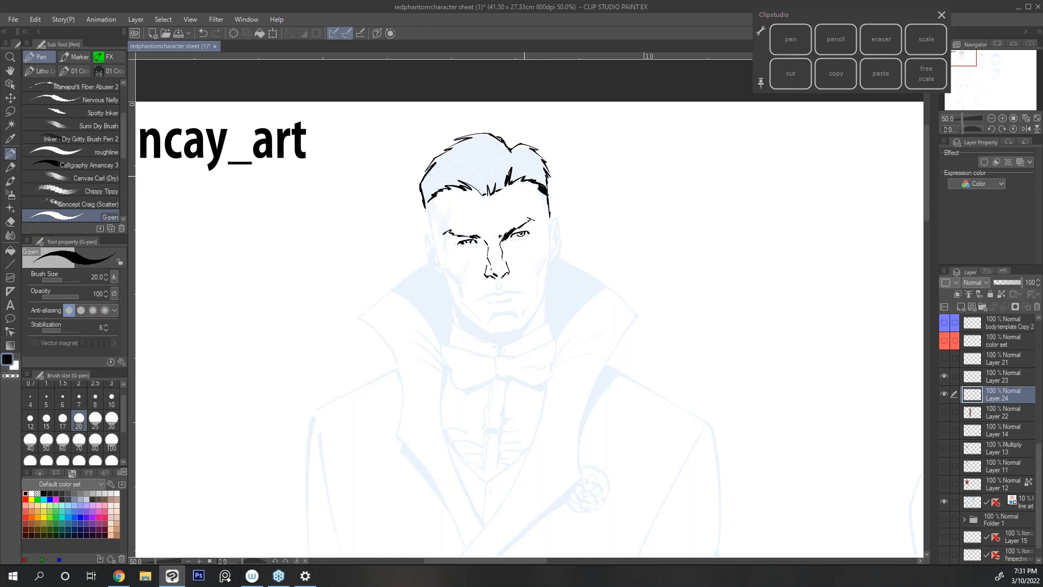
pyautogui.moveTo(496, 185); pyautogui.dragTo(488, 195)
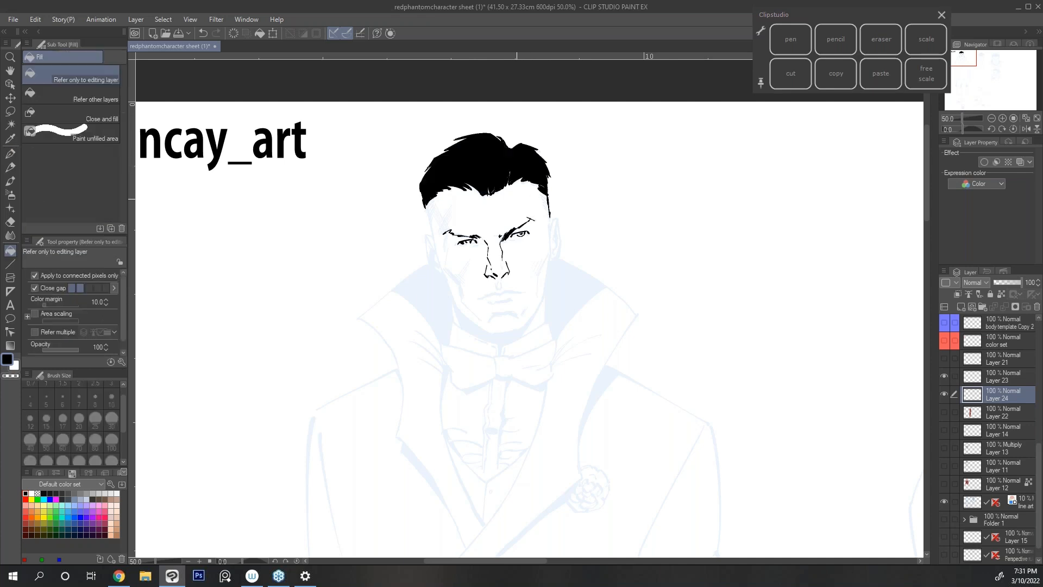
# Ink the viewer's-left ear and the long side contours of the face down towards the jaw.
pyautogui.press('h')
pyautogui.click(1003, 118)
pyautogui.click(1003, 118)
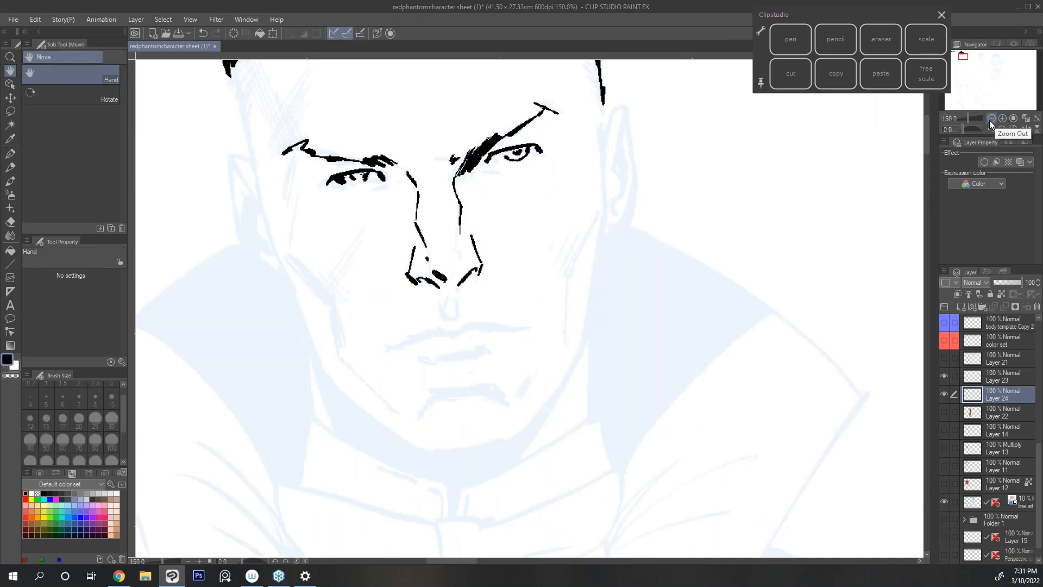
pyautogui.moveTo(929, 148); pyautogui.dragTo(927, 135)
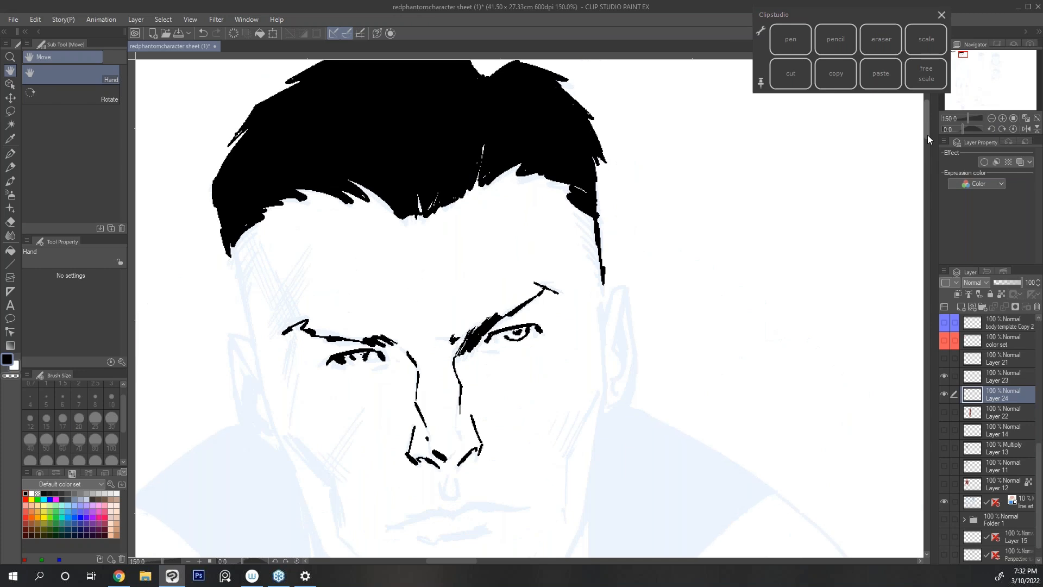
pyautogui.click(991, 117)
pyautogui.click(991, 117)
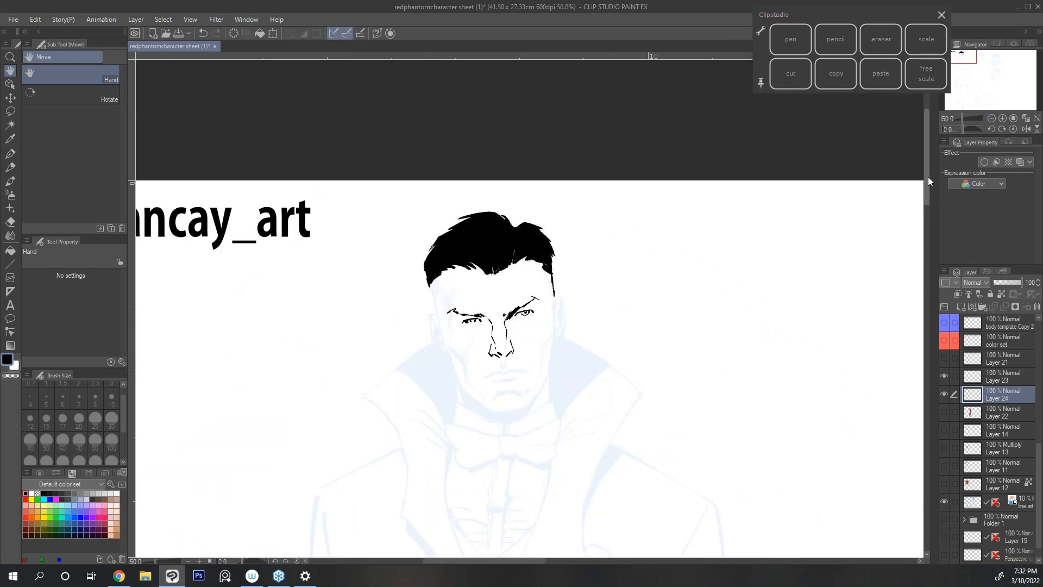
pyautogui.moveTo(715, 261); pyautogui.dragTo(636, 199)
pyautogui.press('p')
pyautogui.moveTo(355, 253); pyautogui.dragTo(386, 324)
pyautogui.moveTo(477, 240)
pyautogui.mouseDown()
pyautogui.moveTo(473, 309)
pyautogui.moveTo(455, 340)
pyautogui.mouseUp()
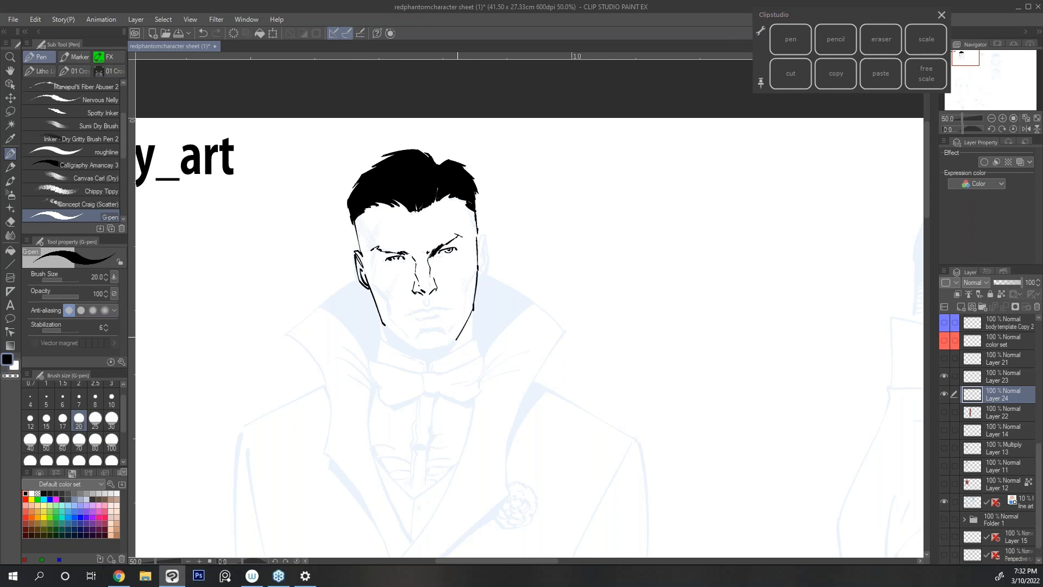
# Ink the lower jaw and chin, the mouth and the cheekbone line on the viewer's left of the face.
pyautogui.moveTo(383, 324); pyautogui.dragTo(418, 352)
pyautogui.moveTo(424, 308); pyautogui.dragTo(408, 313)
pyautogui.moveTo(374, 265)
pyautogui.mouseDown()
pyautogui.moveTo(393, 318)
pyautogui.moveTo(418, 335)
pyautogui.mouseUp()
pyautogui.moveTo(420, 332); pyautogui.dragTo(436, 317)
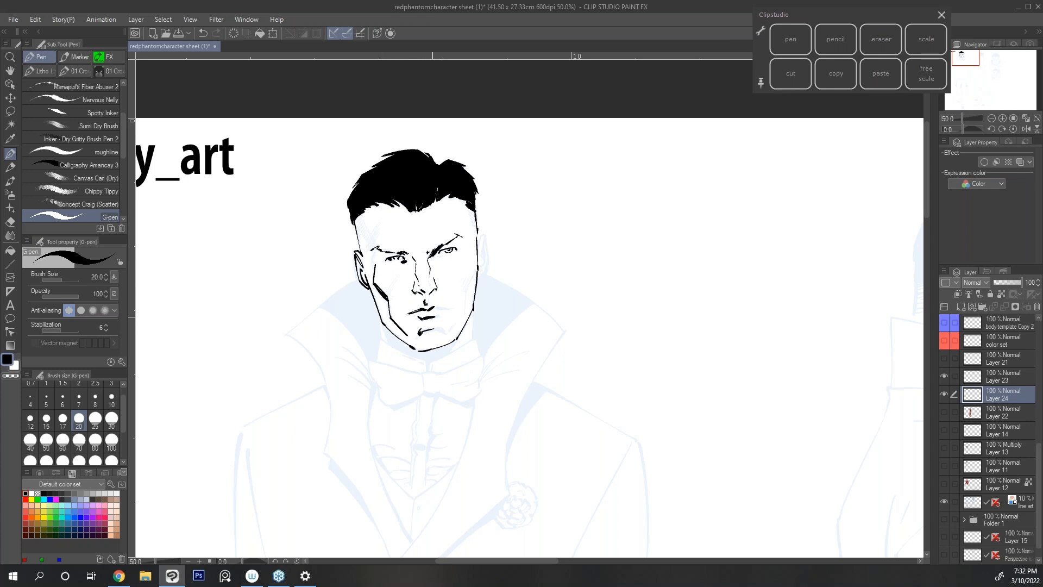
# Ink the opposite cheek line and the neck sides, and add hatching at the temple and below the hairline.
pyautogui.moveTo(472, 273)
pyautogui.mouseDown()
pyautogui.moveTo(455, 339)
pyautogui.moveTo(472, 338)
pyautogui.mouseUp()
pyautogui.moveTo(379, 315); pyautogui.dragTo(382, 336)
pyautogui.moveTo(362, 228); pyautogui.dragTo(375, 247)
pyautogui.moveTo(361, 221); pyautogui.dragTo(376, 243)
pyautogui.moveTo(367, 227)
pyautogui.mouseDown()
pyautogui.moveTo(378, 238)
pyautogui.moveTo(361, 226)
pyautogui.mouseUp()
pyautogui.moveTo(353, 216); pyautogui.dragTo(363, 238)
pyautogui.moveTo(467, 209); pyautogui.dragTo(475, 221)
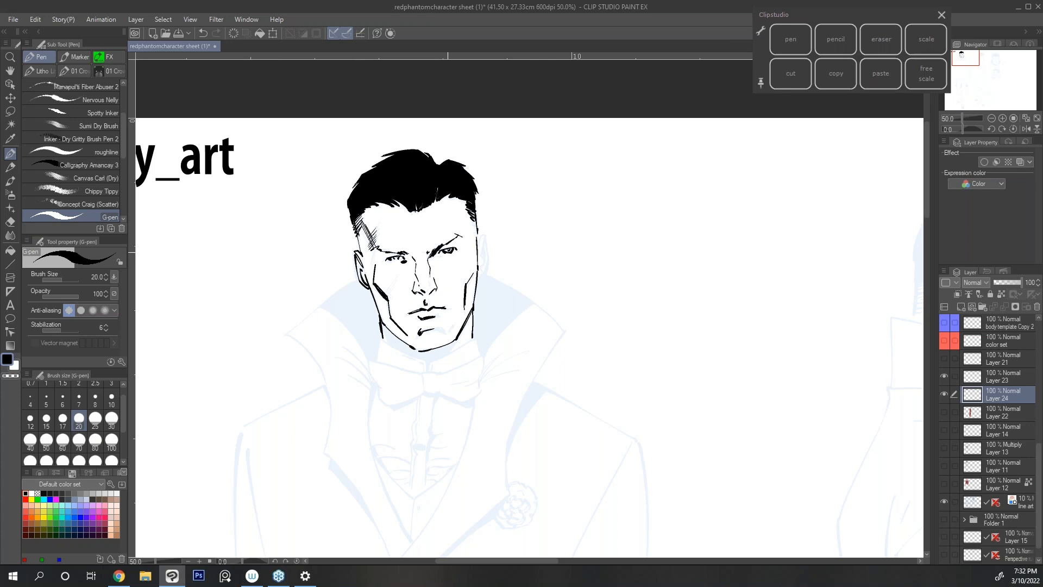
# Add detail strokes to the cheek, chin and viewer's-left ear, and ink the ear on the other side.
pyautogui.moveTo(372, 255); pyautogui.dragTo(376, 265)
pyautogui.moveTo(364, 258); pyautogui.dragTo(368, 281)
pyautogui.moveTo(453, 327); pyautogui.dragTo(438, 333)
pyautogui.moveTo(482, 237)
pyautogui.mouseDown()
pyautogui.moveTo(486, 274)
pyautogui.moveTo(482, 266)
pyautogui.mouseUp()
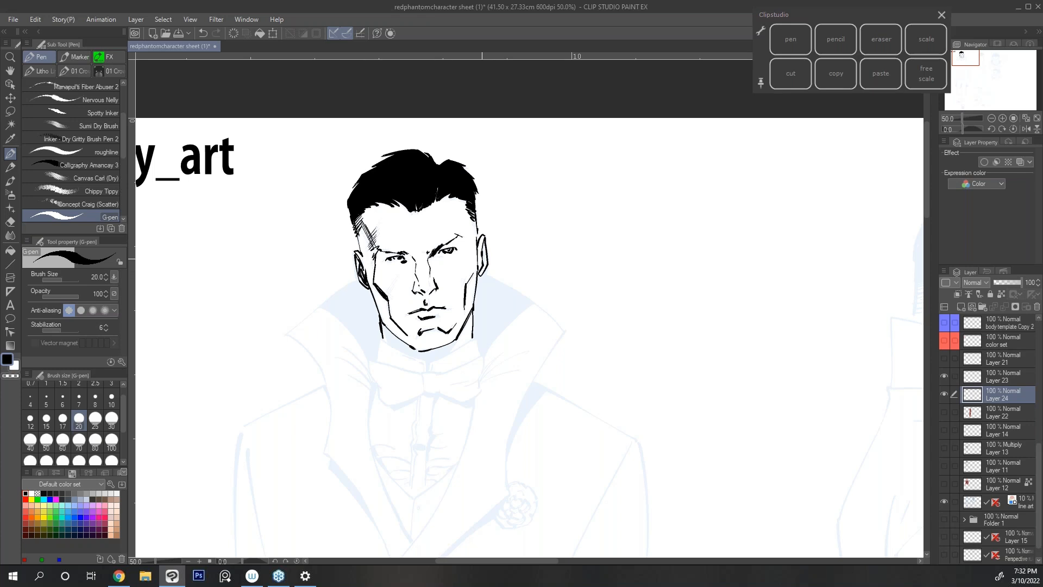
# Ink the raised coat collar's outer and inner edges on both sides and the shirt collar under the chin.
pyautogui.moveTo(397, 278)
pyautogui.mouseDown()
pyautogui.moveTo(386, 296)
pyautogui.moveTo(321, 303)
pyautogui.moveTo(285, 333)
pyautogui.moveTo(325, 385)
pyautogui.mouseUp()
pyautogui.moveTo(486, 273); pyautogui.dragTo(560, 328)
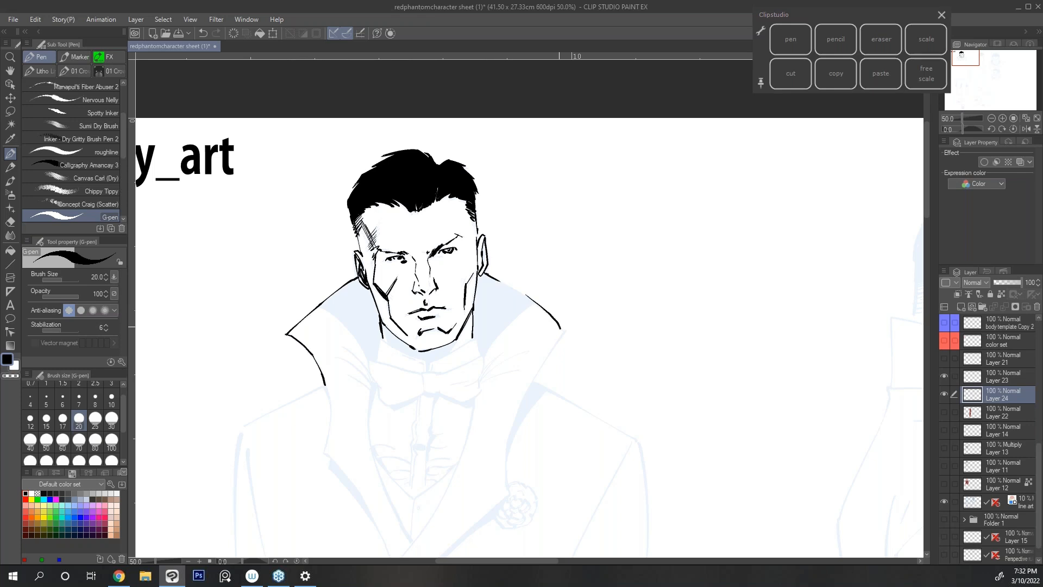
pyautogui.click(992, 118)
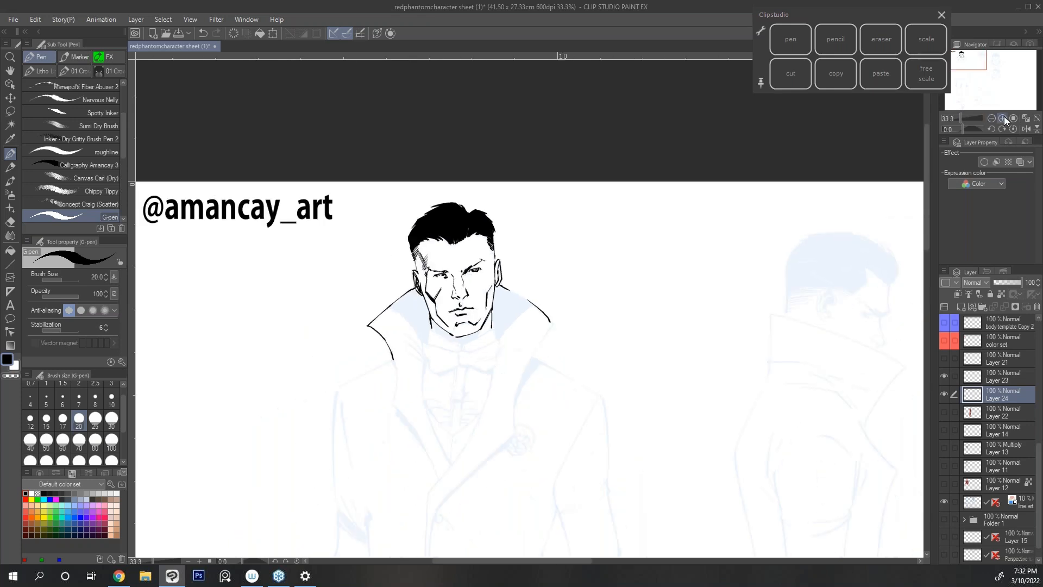
pyautogui.click(1003, 118)
pyautogui.moveTo(383, 339)
pyautogui.mouseDown()
pyautogui.moveTo(376, 359)
pyautogui.moveTo(470, 341)
pyautogui.mouseUp()
pyautogui.moveTo(537, 302)
pyautogui.mouseDown()
pyautogui.moveTo(483, 355)
pyautogui.moveTo(518, 291)
pyautogui.moveTo(489, 274)
pyautogui.mouseUp()
pyautogui.moveTo(326, 307); pyautogui.dragTo(373, 359)
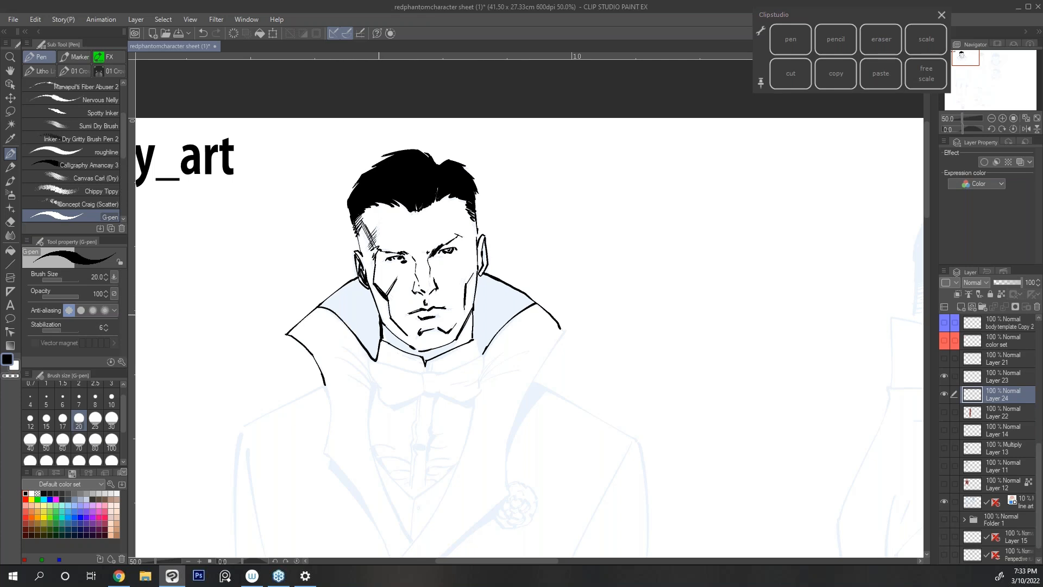
# Fill the inside of the raised coat collar with black on both sides of the neck, closing its outline where needed.
pyautogui.press('g')
pyautogui.click(371, 301)
pyautogui.press('p')
pyautogui.moveTo(474, 340); pyautogui.dragTo(483, 354)
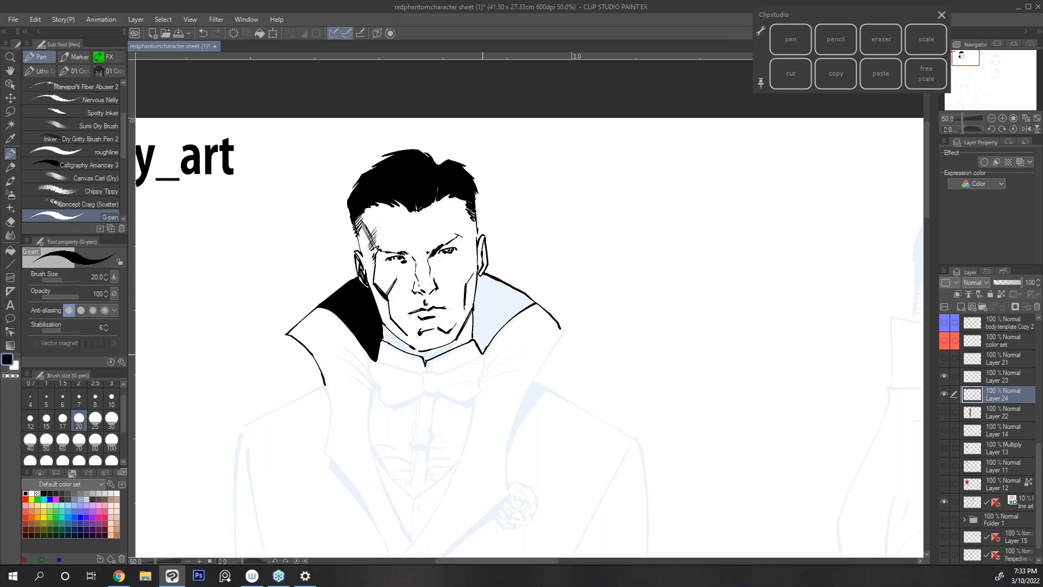
pyautogui.press('g')
pyautogui.click(497, 305)
pyautogui.press('p')
# Close off the neck shadow beneath the jaw with pen strokes and fill it with black.
pyautogui.moveTo(468, 316); pyautogui.dragTo(456, 346)
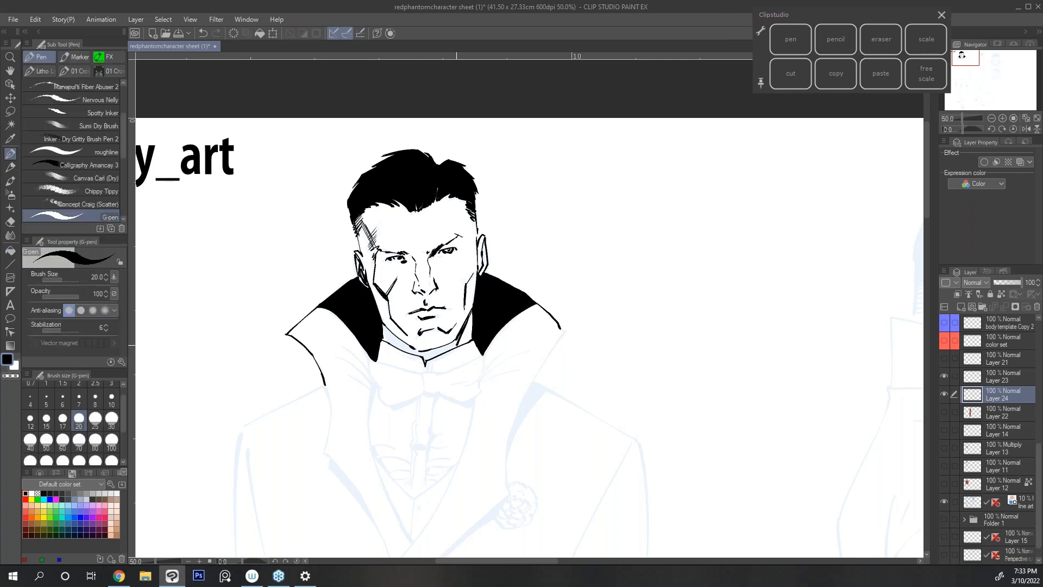
pyautogui.moveTo(385, 333); pyautogui.dragTo(390, 343)
pyautogui.press('g')
pyautogui.click(416, 350)
pyautogui.press('p')
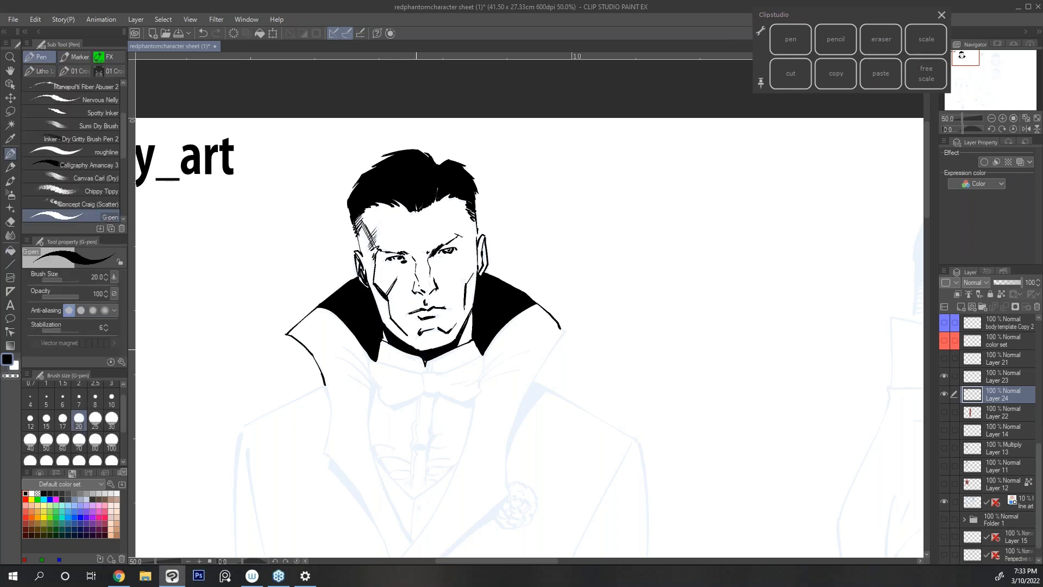
# Duplicate the line art layer with the character sheet's wider layout in view.
pyautogui.click(991, 119)
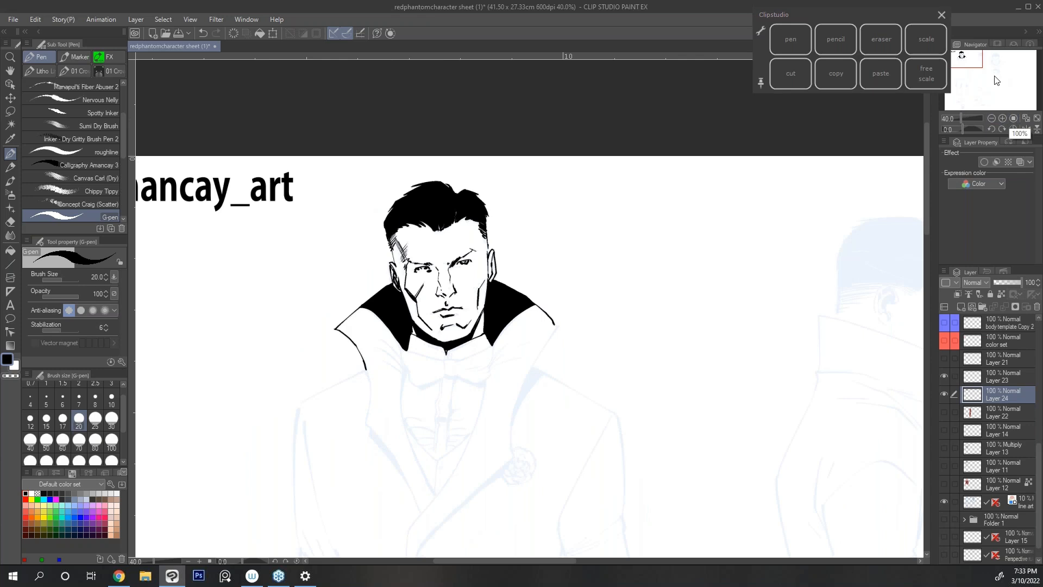
pyautogui.moveTo(968, 60); pyautogui.dragTo(985, 78)
pyautogui.click(992, 118)
pyautogui.click(992, 118)
pyautogui.click(992, 118)
pyautogui.moveTo(927, 195); pyautogui.dragTo(926, 203)
pyautogui.moveTo(527, 565); pyautogui.dragTo(549, 567)
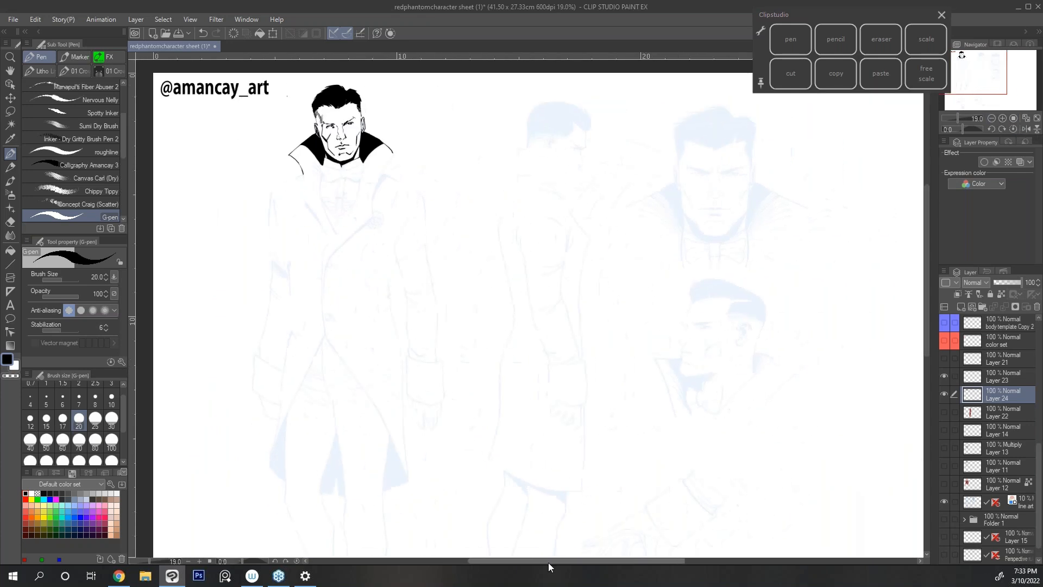
pyautogui.scroll(-1, 1023, 485)
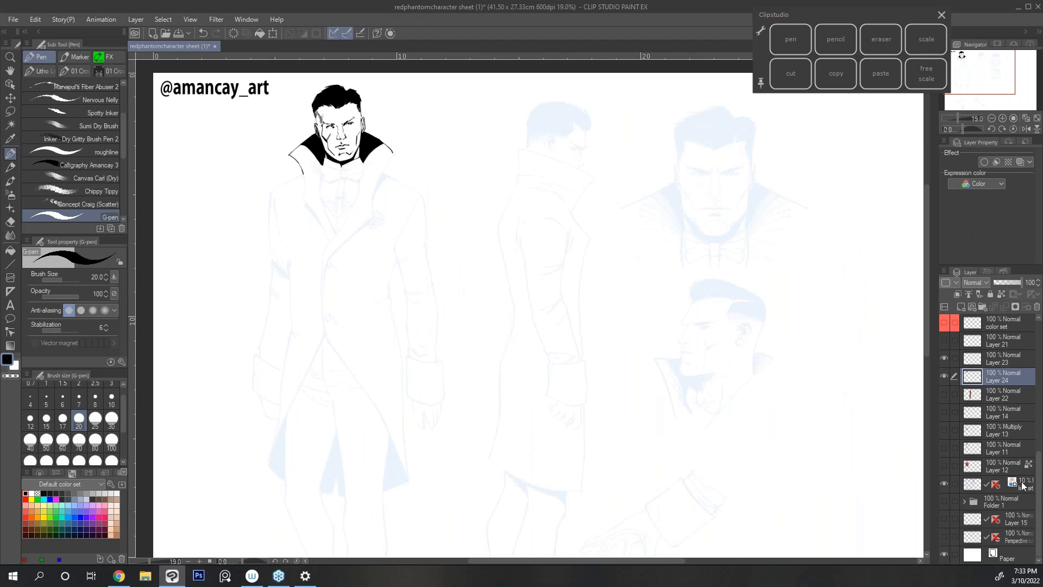
pyautogui.click(1002, 485)
pyautogui.click(857, 75)
pyautogui.click(892, 67)
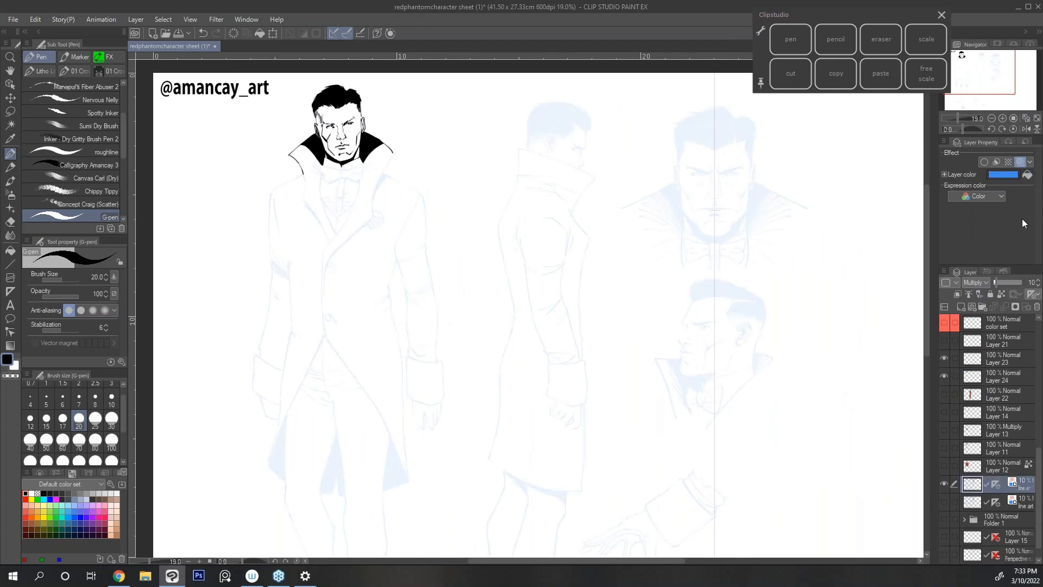
# Turn off the layer color effect on the line art copy, restore its opacity to 100, and hide Layer 24.
pyautogui.click(1020, 162)
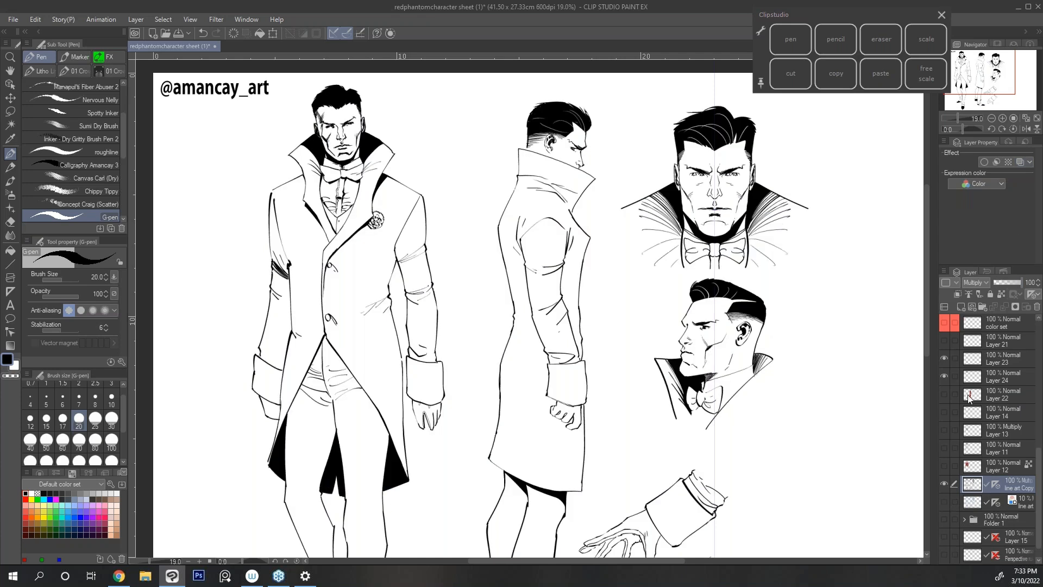
pyautogui.click(944, 376)
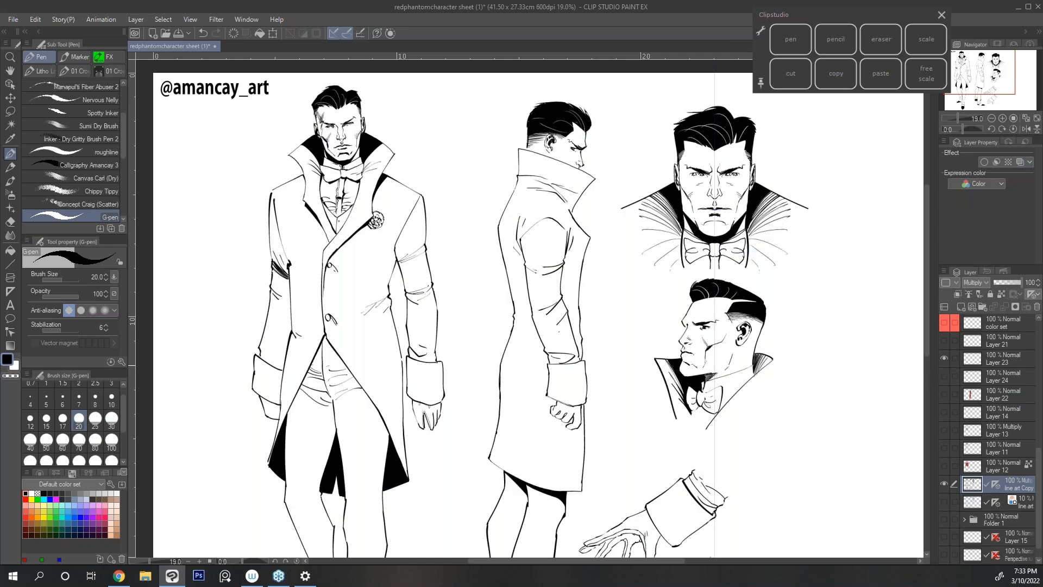
pyautogui.press('space')
pyautogui.moveTo(686, 374); pyautogui.dragTo(680, 346)
pyautogui.click(1002, 119)
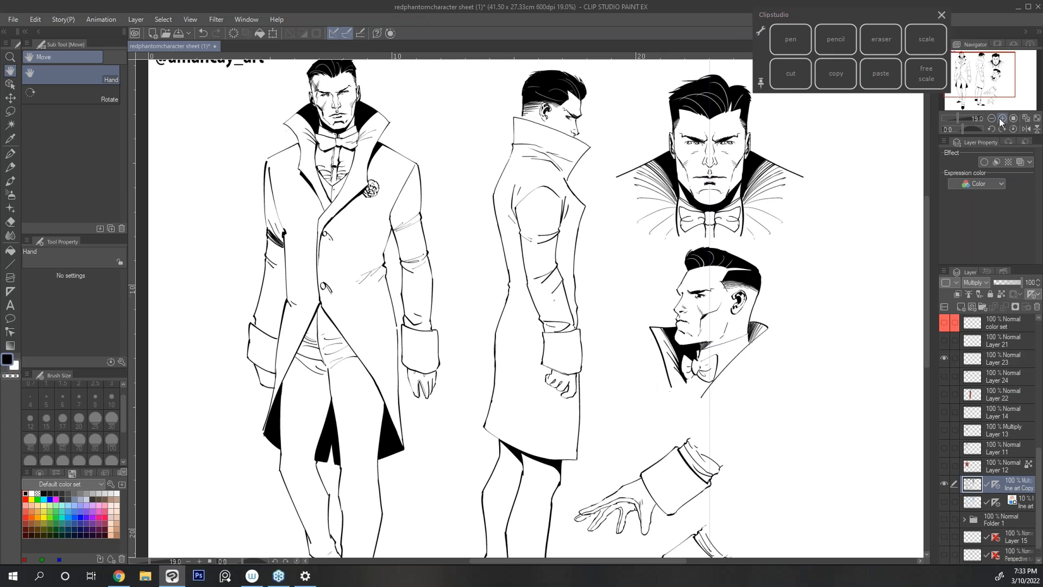
# Examine the inked front-view figure's face, collar and coat up close for line quality.
pyautogui.click(1001, 119)
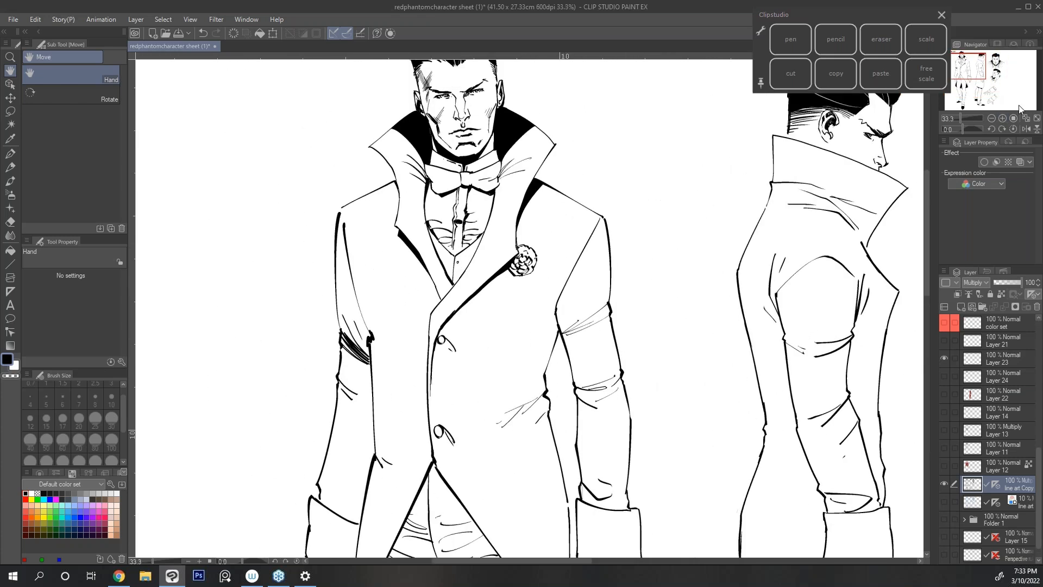
pyautogui.click(1002, 118)
pyautogui.moveTo(640, 240); pyautogui.dragTo(659, 267)
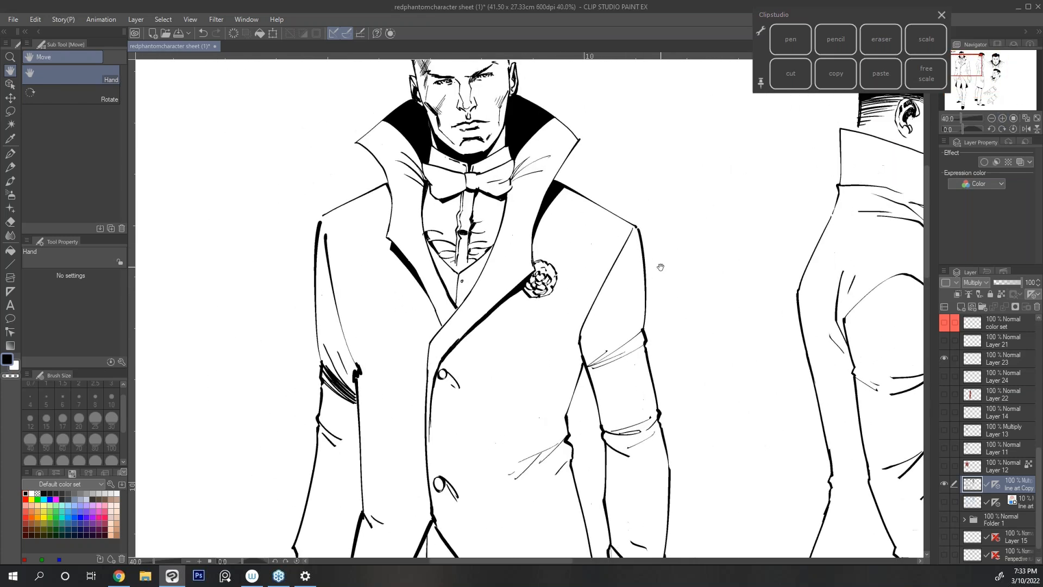
pyautogui.moveTo(927, 265); pyautogui.dragTo(928, 251)
pyautogui.click(1003, 119)
pyautogui.moveTo(712, 228); pyautogui.dragTo(709, 291)
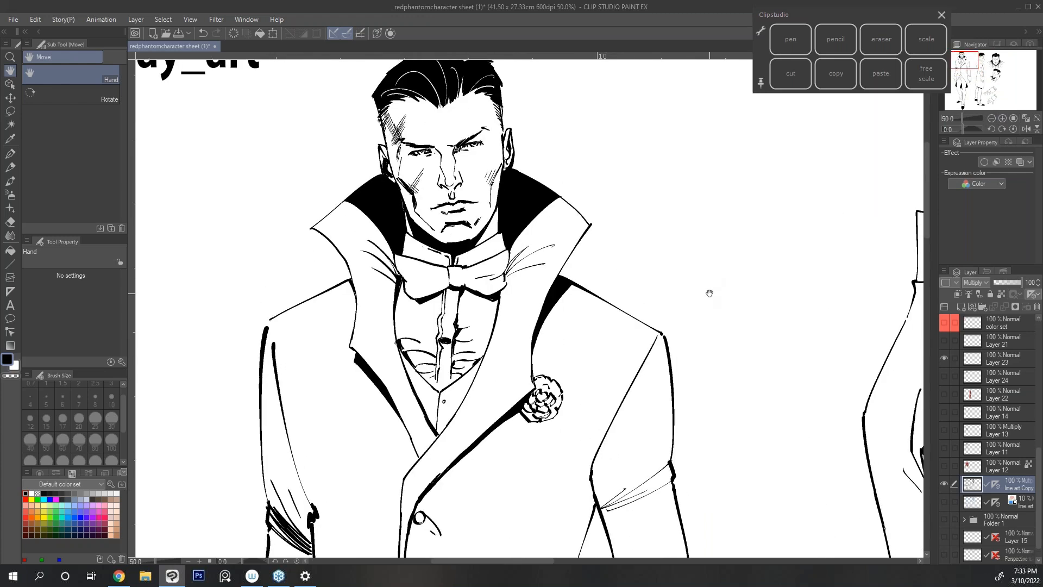
pyautogui.click(992, 118)
pyautogui.click(992, 117)
pyautogui.moveTo(749, 296); pyautogui.dragTo(681, 251)
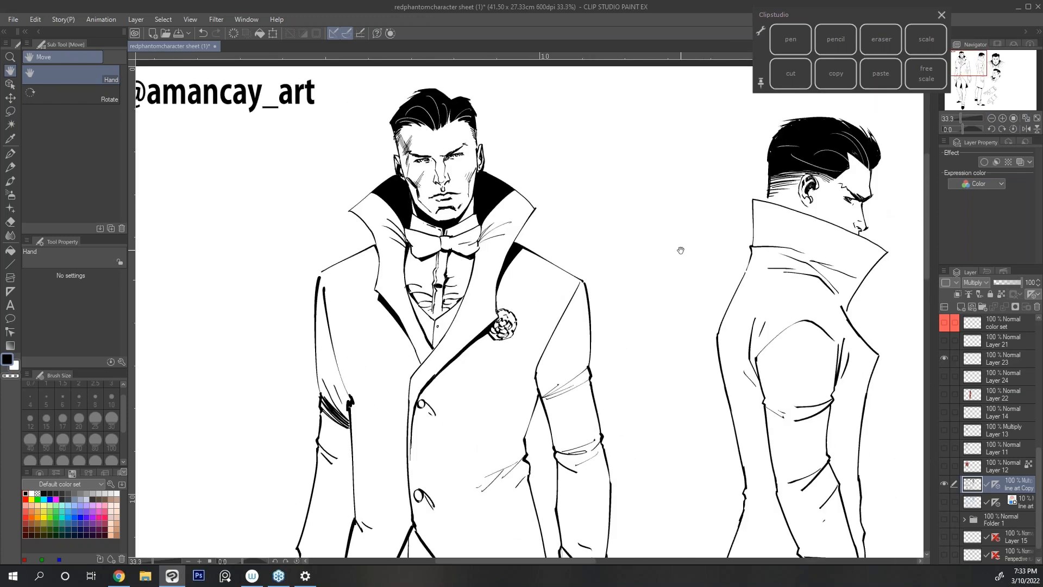
# Examine the inked large front-facing head and the side-profile head below it.
pyautogui.click(990, 118)
pyautogui.moveTo(808, 270); pyautogui.dragTo(492, 272)
pyautogui.click(1002, 118)
pyautogui.click(1003, 118)
pyautogui.moveTo(869, 242); pyautogui.dragTo(707, 205)
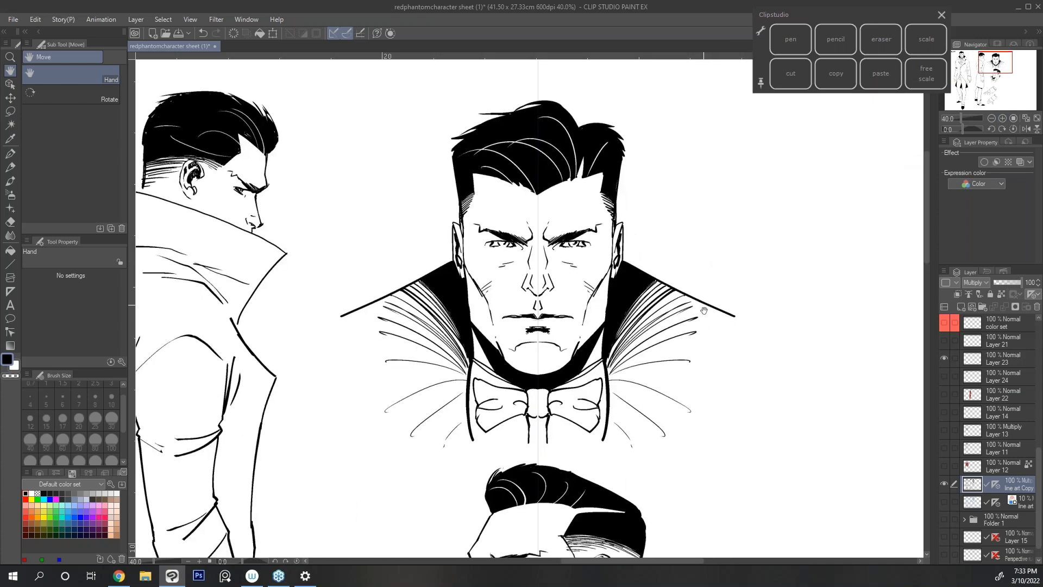
pyautogui.moveTo(704, 310); pyautogui.dragTo(705, 249)
pyautogui.moveTo(705, 326); pyautogui.dragTo(706, 210)
pyautogui.moveTo(628, 354); pyautogui.dragTo(664, 216)
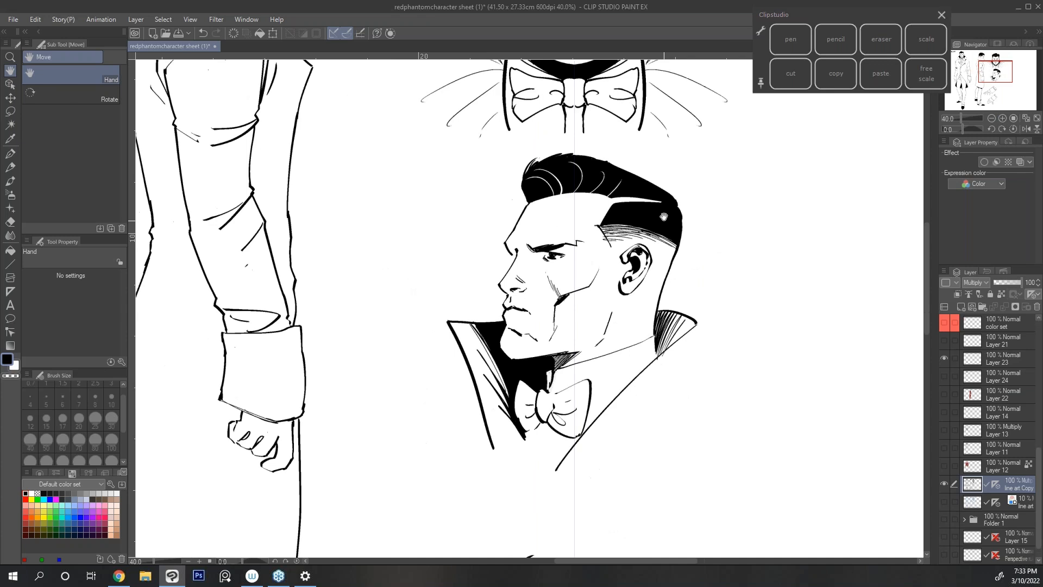
# Inspect the gloved hands, legs and shoes, and review the whole character sheet.
pyautogui.click(990, 119)
pyautogui.click(990, 119)
pyautogui.moveTo(654, 380); pyautogui.dragTo(803, 50)
pyautogui.click(1003, 118)
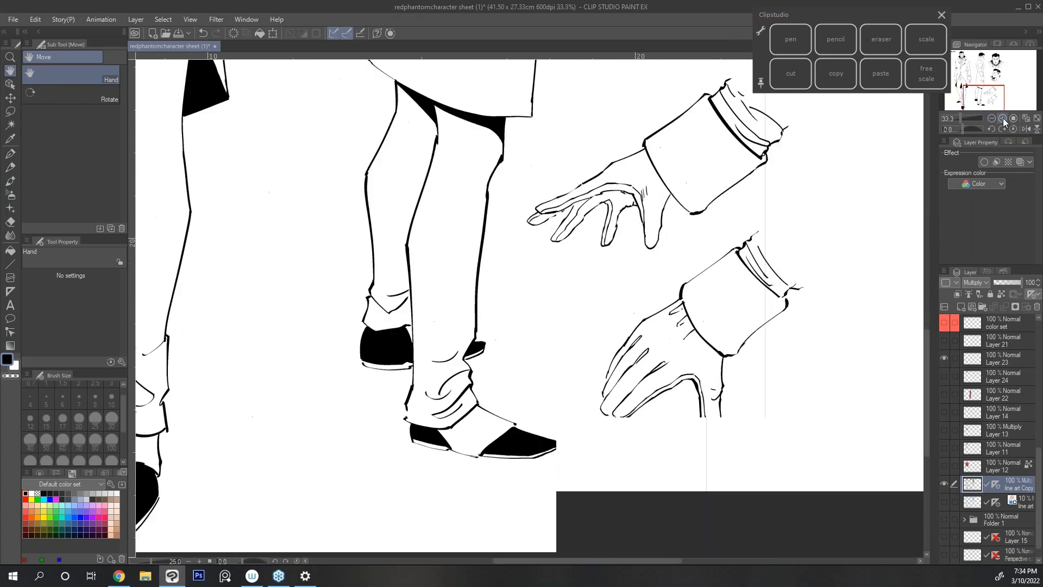
pyautogui.click(992, 118)
pyautogui.moveTo(566, 262); pyautogui.dragTo(686, 446)
pyautogui.moveTo(625, 271); pyautogui.dragTo(661, 393)
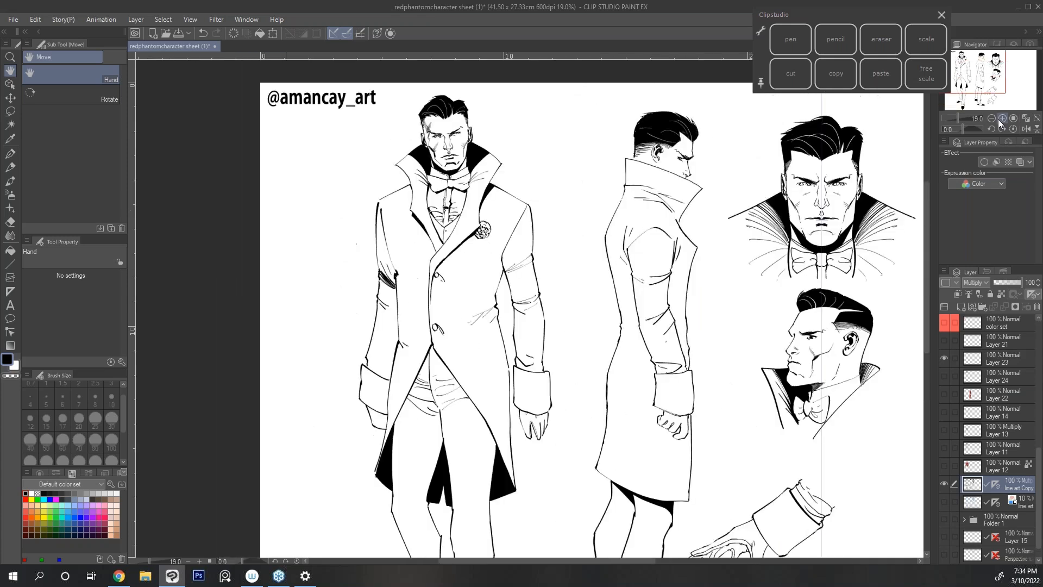
pyautogui.click(993, 118)
pyautogui.moveTo(796, 319); pyautogui.dragTo(655, 250)
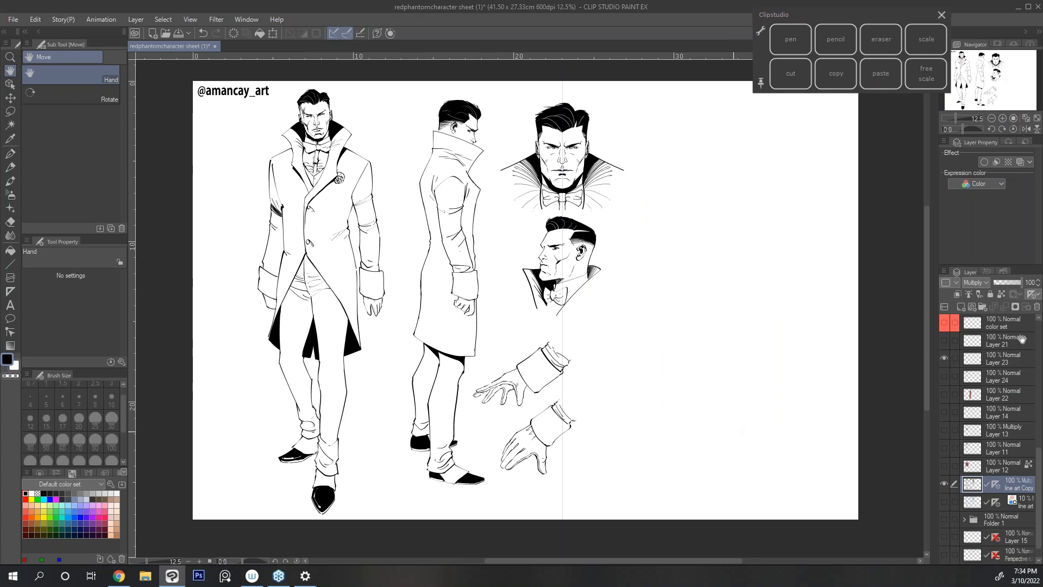
# Check the hidden color layers, including Layer 22 and Layer 20, by briefly showing them over the line art.
pyautogui.scroll(-1, 1040, 481)
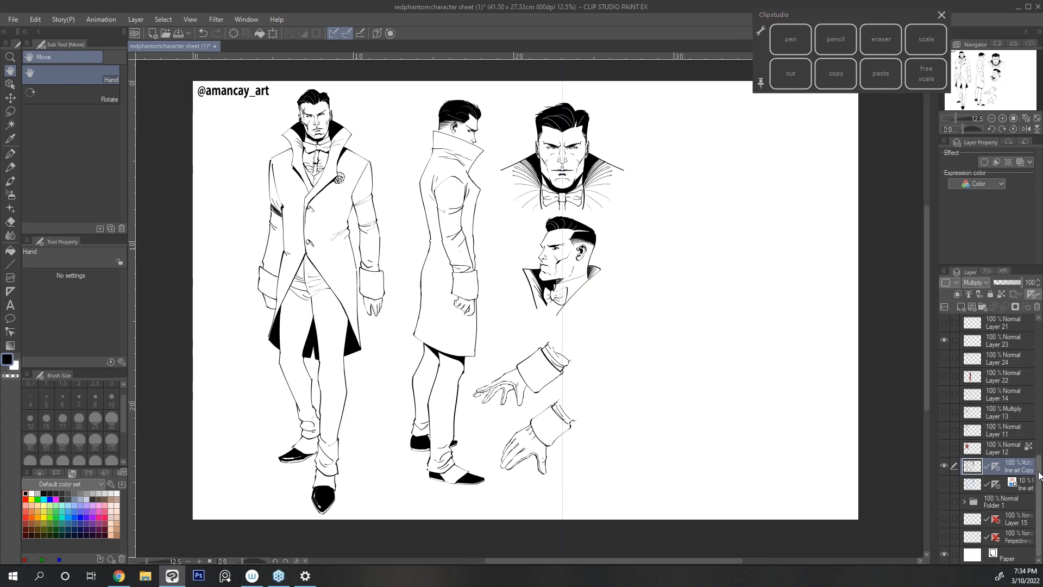
pyautogui.scroll(3, 1039, 478)
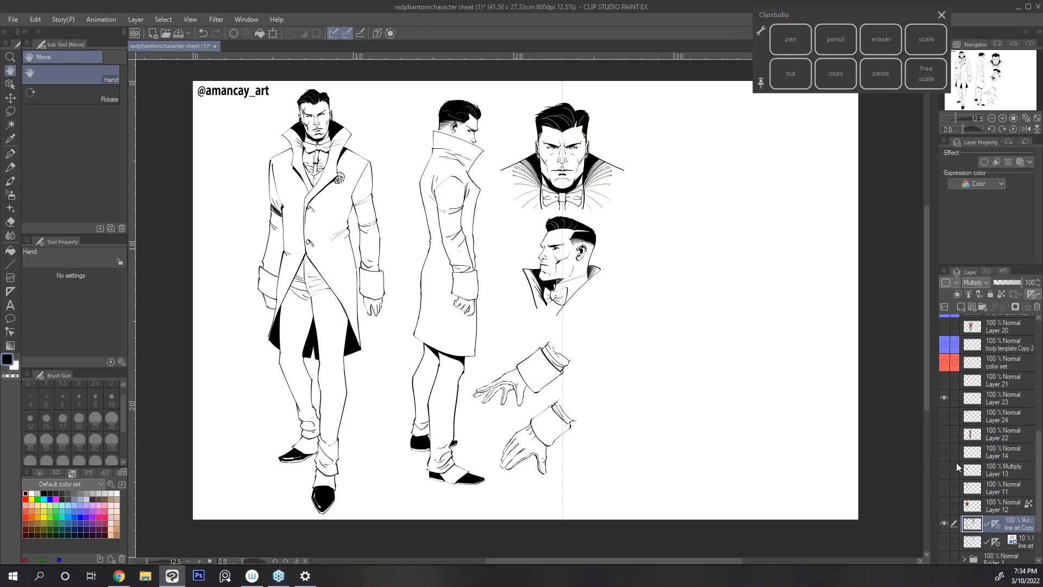
pyautogui.click(945, 433)
pyautogui.click(945, 433)
pyautogui.click(1002, 120)
pyautogui.click(1002, 120)
pyautogui.moveTo(982, 82); pyautogui.dragTo(968, 68)
pyautogui.moveTo(840, 163); pyautogui.dragTo(874, 197)
pyautogui.click(1002, 118)
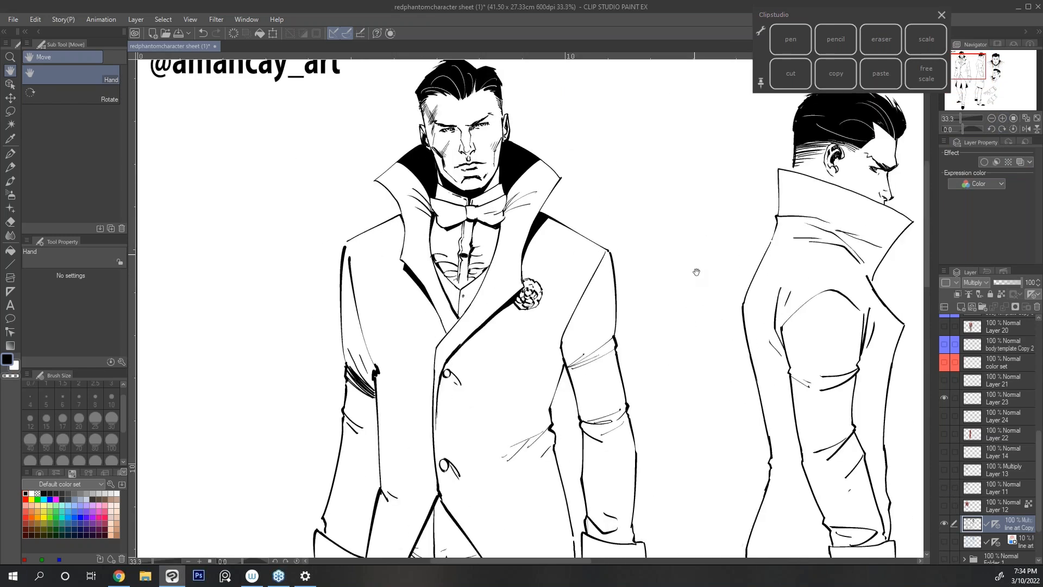
pyautogui.click(10, 111)
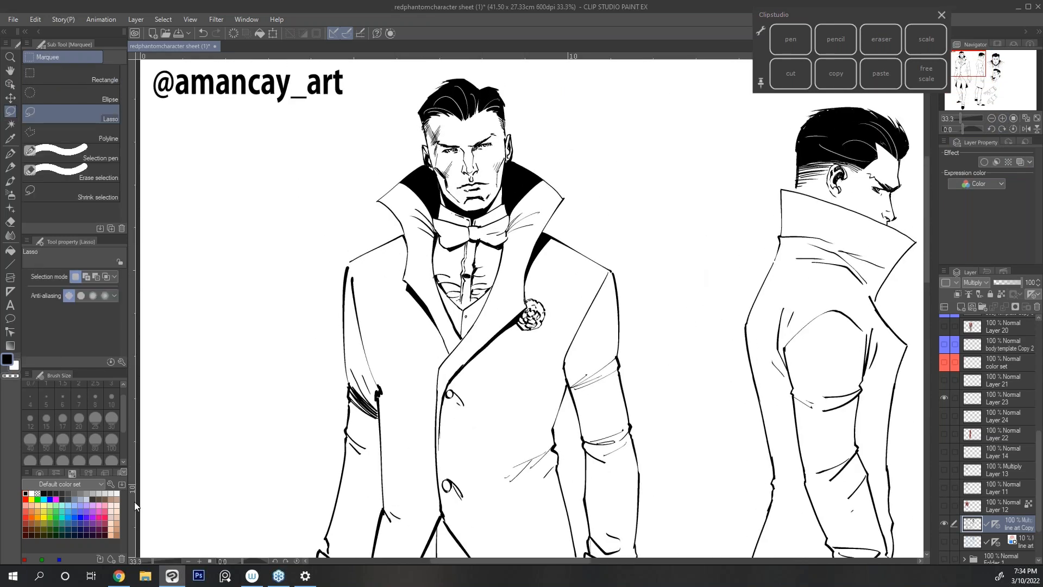
pyautogui.press('h')
pyautogui.moveTo(426, 377)
pyautogui.mouseDown()
pyautogui.moveTo(529, 382)
pyautogui.moveTo(516, 393)
pyautogui.mouseUp()
pyautogui.moveTo(1038, 448); pyautogui.dragTo(1037, 429)
pyautogui.click(944, 373)
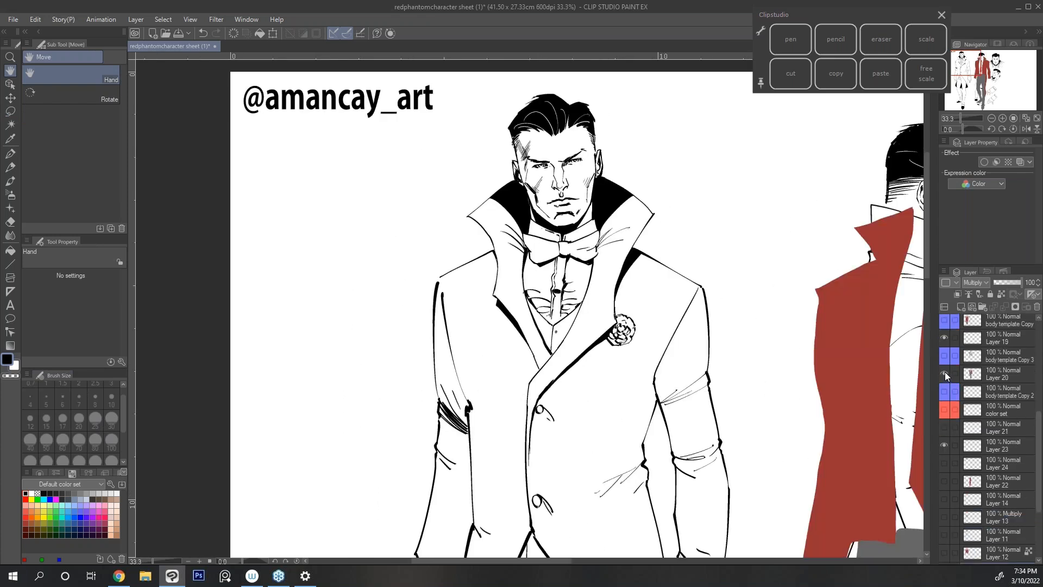
pyautogui.click(945, 373)
pyautogui.moveTo(1037, 421); pyautogui.dragTo(1036, 462)
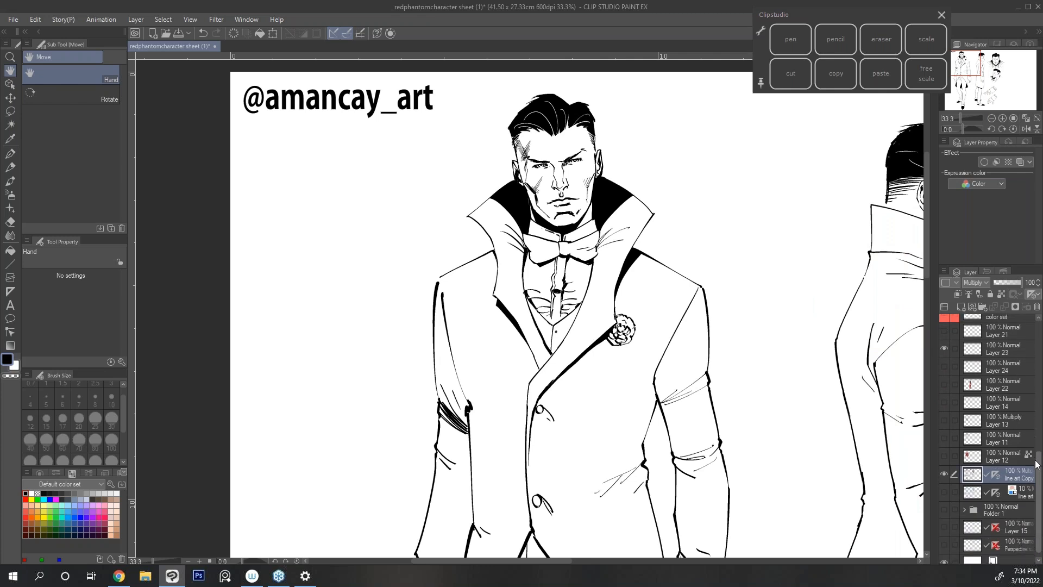
# Find the coat's flat color on Layer 22, sample its red as the drawing color, and hide that layer.
pyautogui.click(944, 439)
pyautogui.click(944, 438)
pyautogui.click(944, 402)
pyautogui.click(943, 402)
pyautogui.click(946, 363)
pyautogui.click(944, 383)
pyautogui.keyDown('alt'); pyautogui.click(900, 281); pyautogui.keyUp('alt')
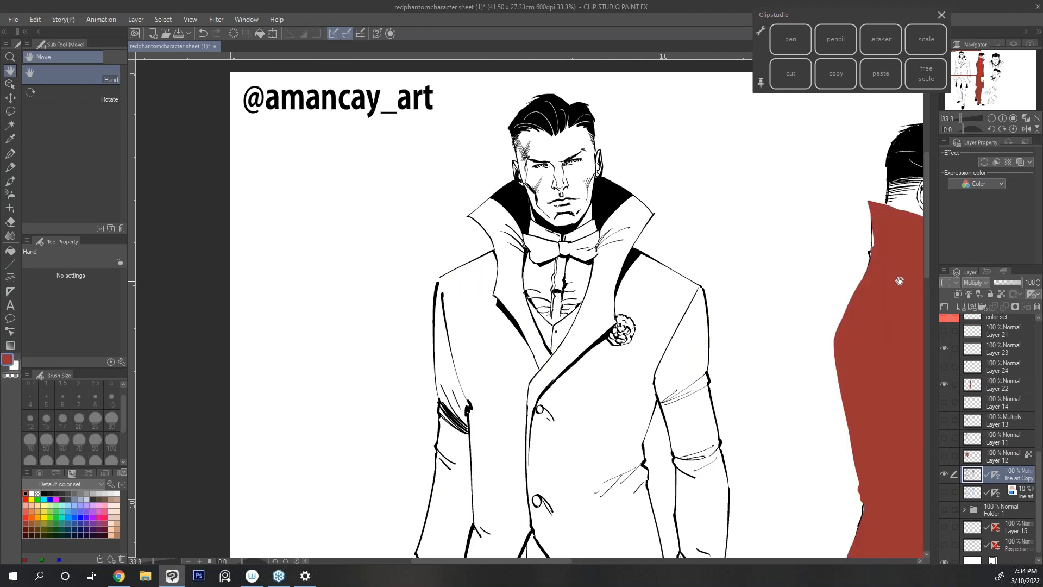
pyautogui.click(945, 384)
pyautogui.moveTo(620, 266); pyautogui.dragTo(608, 274)
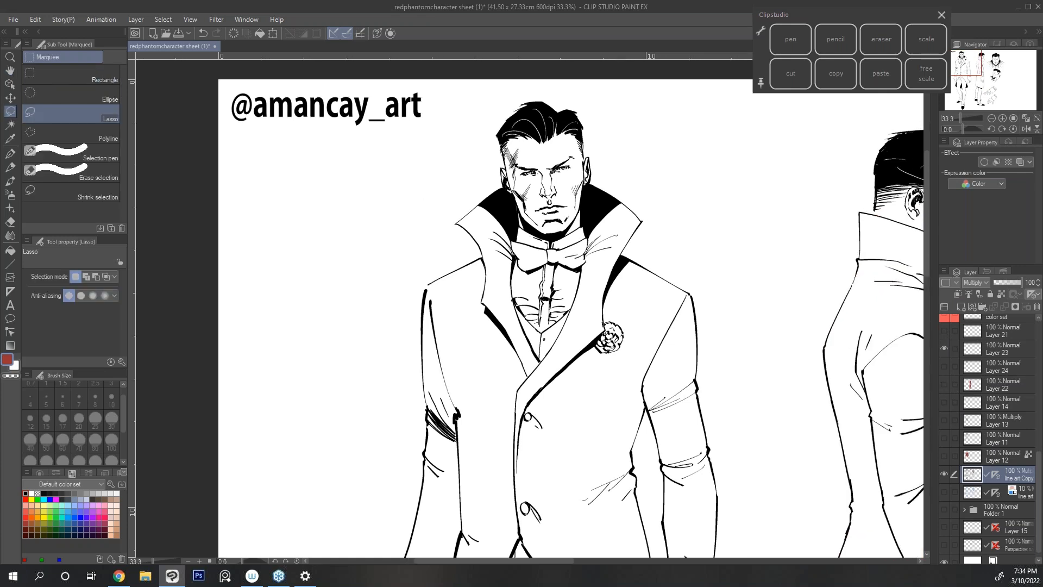
# Create a new layer directly beneath the line art copy and make it the active layer.
pyautogui.click(1030, 494)
pyautogui.click(961, 309)
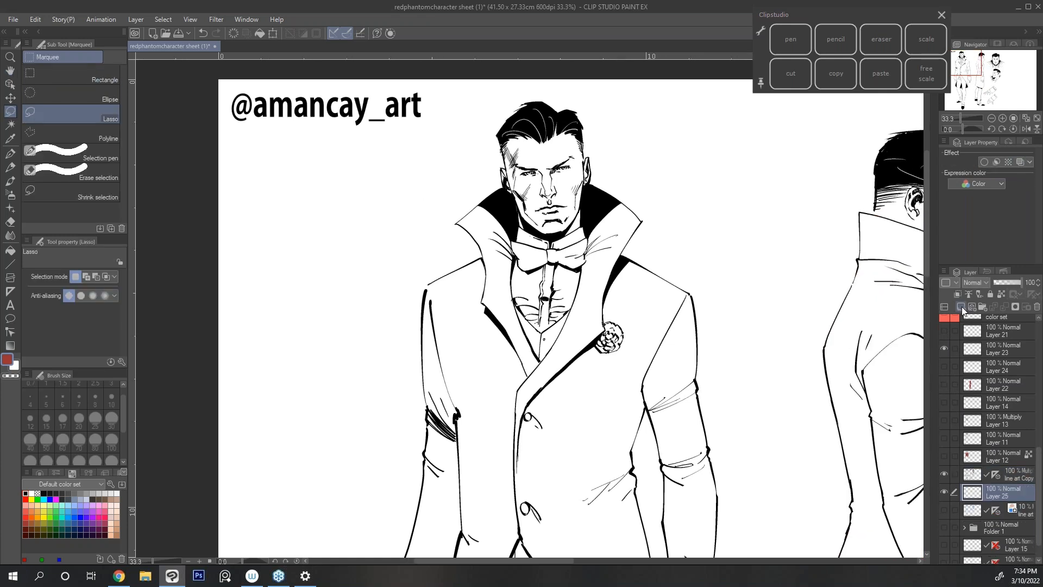
pyautogui.click(1014, 475)
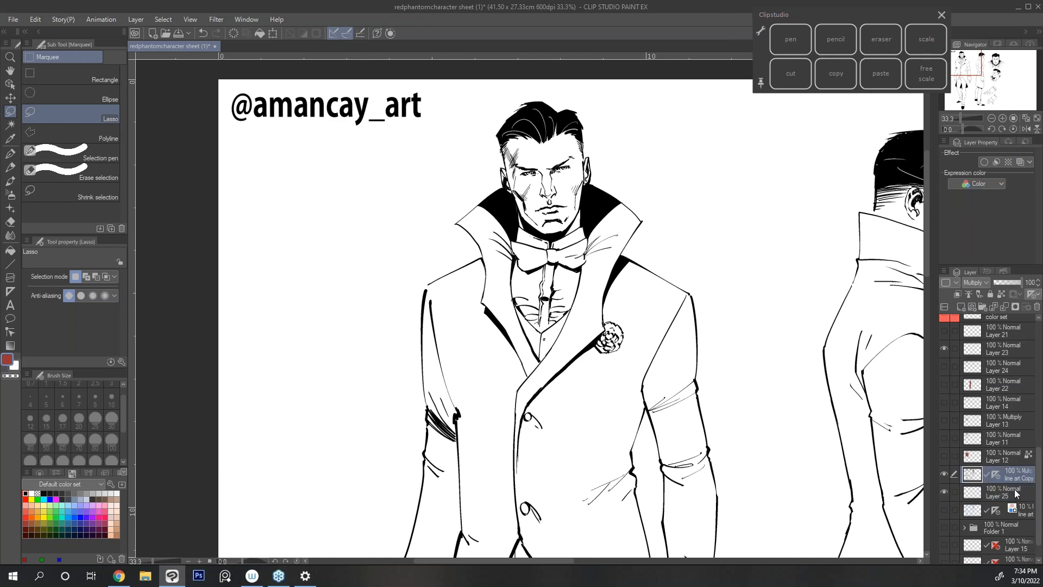
pyautogui.click(1017, 495)
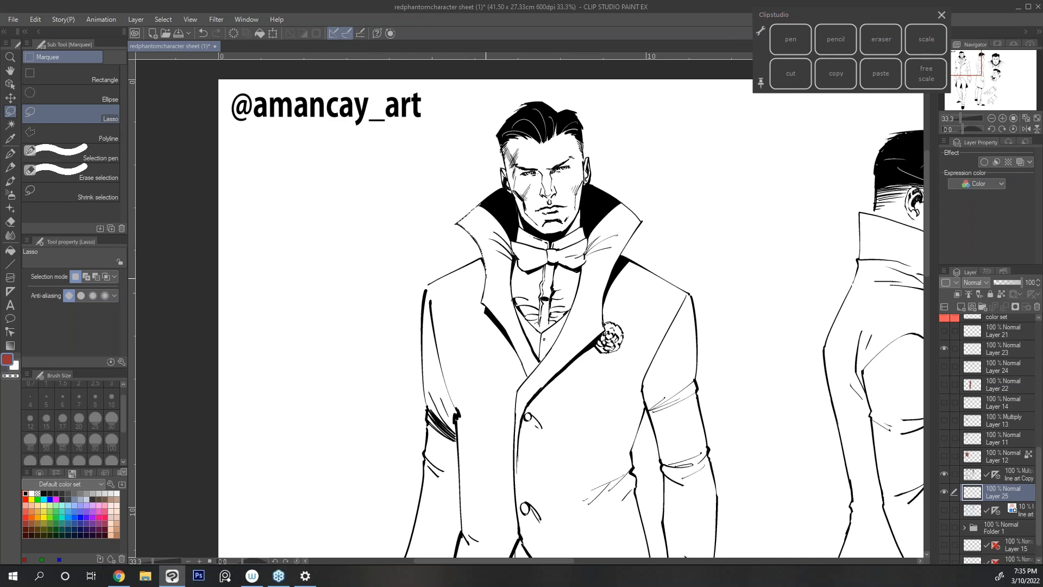
# Lasso the front-view figure's collar flap and upper lapel opposite the flower, fill the area with red, and deselect it.
pyautogui.moveTo(482, 303)
pyautogui.mouseDown()
pyautogui.moveTo(502, 324)
pyautogui.moveTo(503, 207)
pyautogui.moveTo(492, 202)
pyautogui.mouseUp()
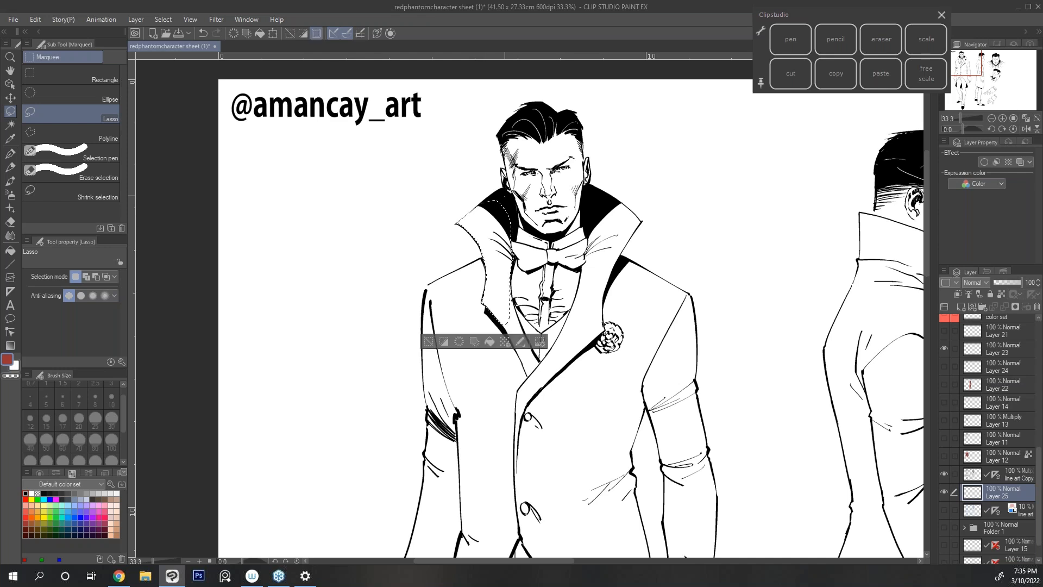
pyautogui.click(489, 341)
pyautogui.click(427, 342)
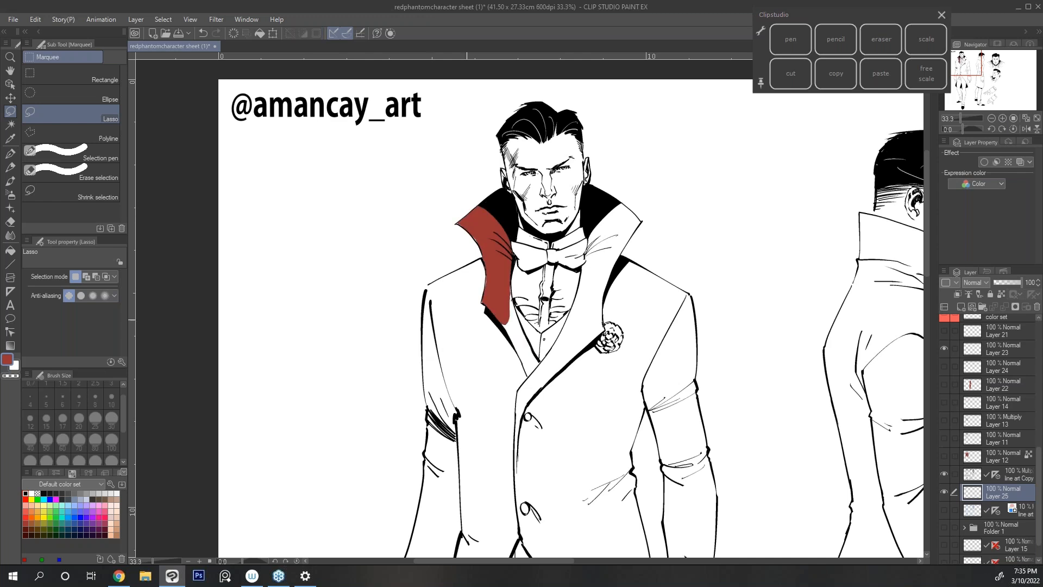
# Trace the outer edge of the flower-side collar and lapel in red with the G-pen at size 20, using a mirrored view.
pyautogui.click(1002, 119)
pyautogui.press('space')
pyautogui.moveTo(895, 112); pyautogui.dragTo(896, 151)
pyautogui.click(1002, 119)
pyautogui.click(790, 40)
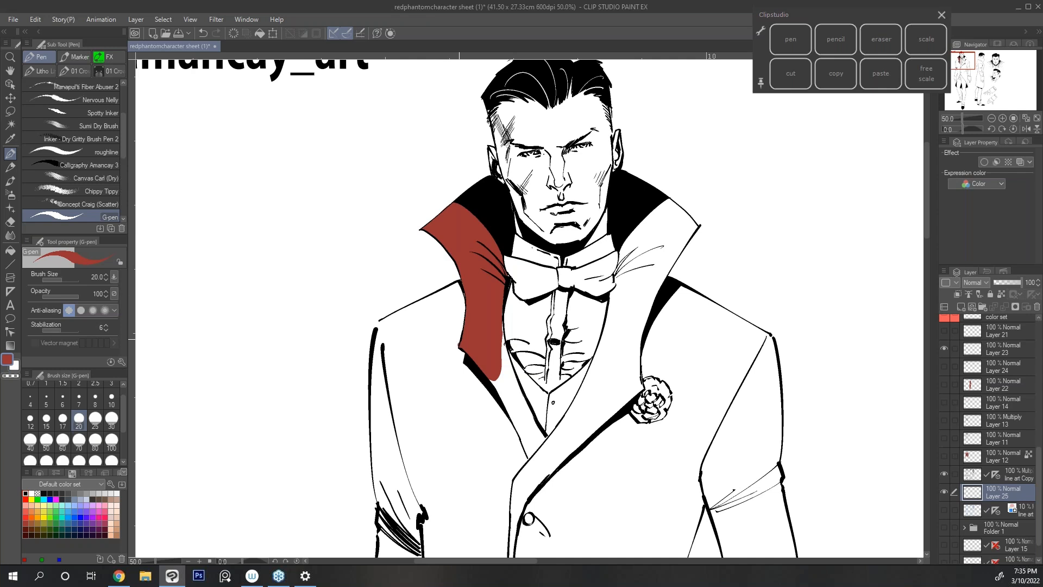
pyautogui.click(1026, 130)
pyautogui.moveTo(377, 210)
pyautogui.mouseDown()
pyautogui.moveTo(393, 197)
pyautogui.moveTo(378, 247)
pyautogui.moveTo(417, 323)
pyautogui.moveTo(419, 388)
pyautogui.mouseUp()
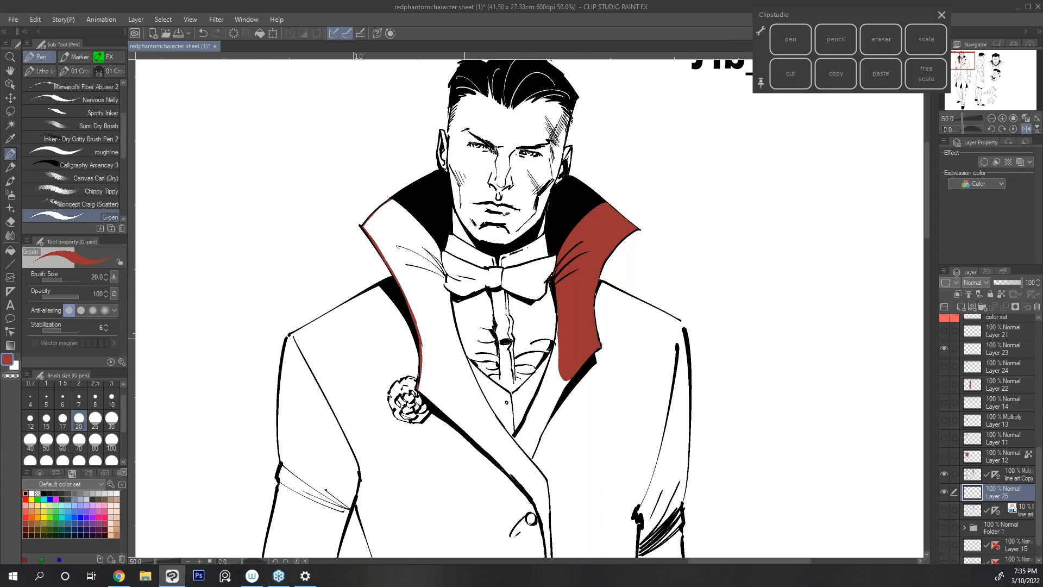
# Restore the unmirrored view and continue the red outline along the lapel's lower edge and down the coat's front opening.
pyautogui.click(1026, 129)
pyautogui.press('space')
pyautogui.moveTo(759, 283); pyautogui.dragTo(704, 188)
pyautogui.moveTo(578, 304); pyautogui.dragTo(510, 365)
pyautogui.moveTo(541, 334); pyautogui.dragTo(466, 419)
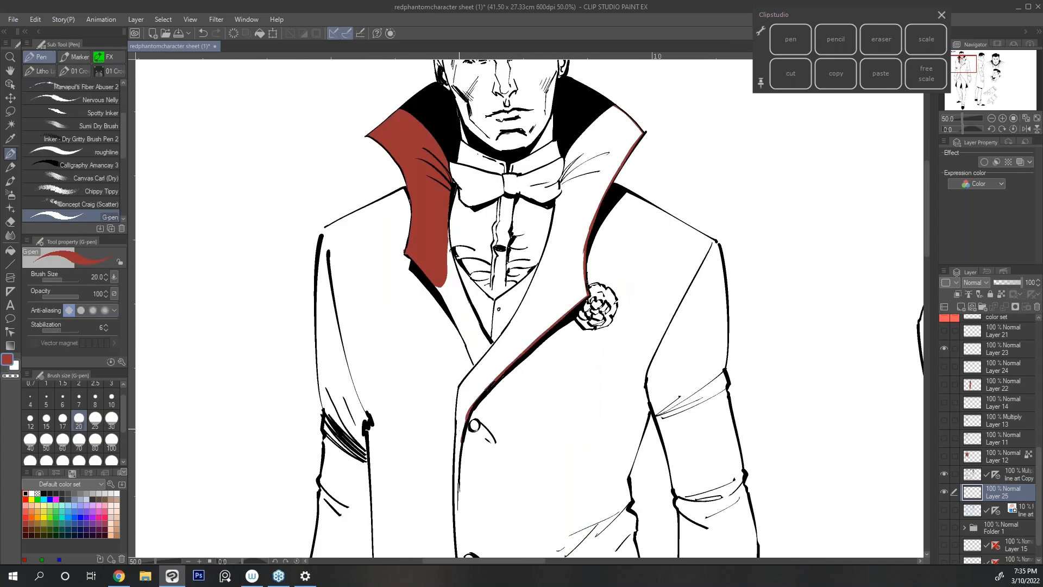
pyautogui.moveTo(469, 376); pyautogui.dragTo(454, 484)
pyautogui.moveTo(459, 441); pyautogui.dragTo(454, 513)
# Trace the inner lapel edges and the collar's upper edge in red, and fill the enclosed lapel area with red.
pyautogui.moveTo(442, 295)
pyautogui.mouseDown()
pyautogui.moveTo(476, 369)
pyautogui.moveTo(465, 382)
pyautogui.mouseUp()
pyautogui.moveTo(447, 227); pyautogui.dragTo(480, 327)
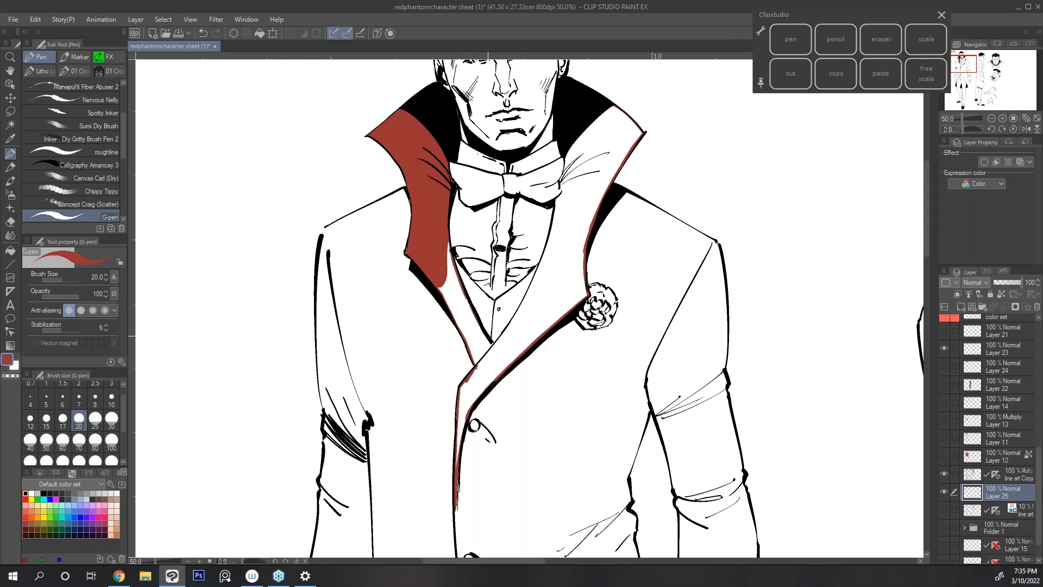
pyautogui.moveTo(565, 162)
pyautogui.mouseDown()
pyautogui.moveTo(533, 284)
pyautogui.moveTo(487, 359)
pyautogui.mouseUp()
pyautogui.moveTo(542, 257); pyautogui.dragTo(494, 342)
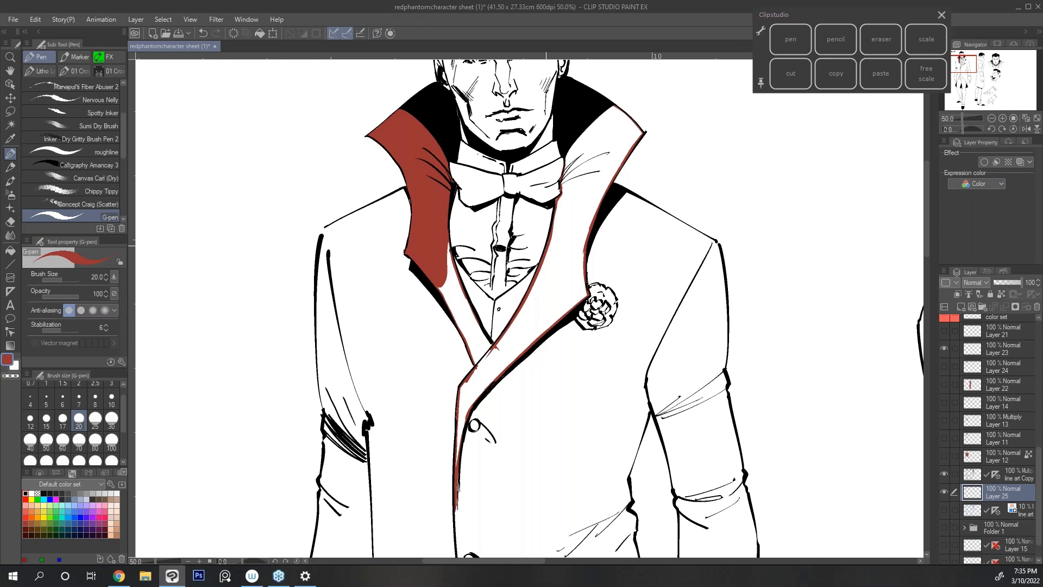
pyautogui.moveTo(561, 179); pyautogui.dragTo(602, 102)
pyautogui.click(10, 250)
pyautogui.click(566, 274)
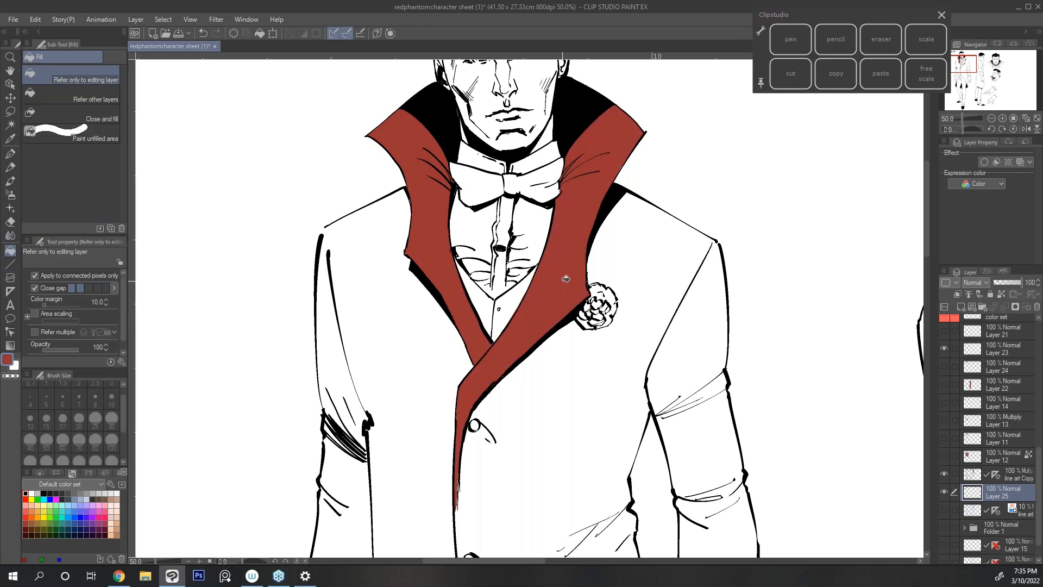
# Color the front-view figure's bow tie red with the G-pen, rotating the canvas for the outline strokes.
pyautogui.press('space')
pyautogui.moveTo(571, 259); pyautogui.dragTo(544, 351)
pyautogui.hotkey('shift', 'space')
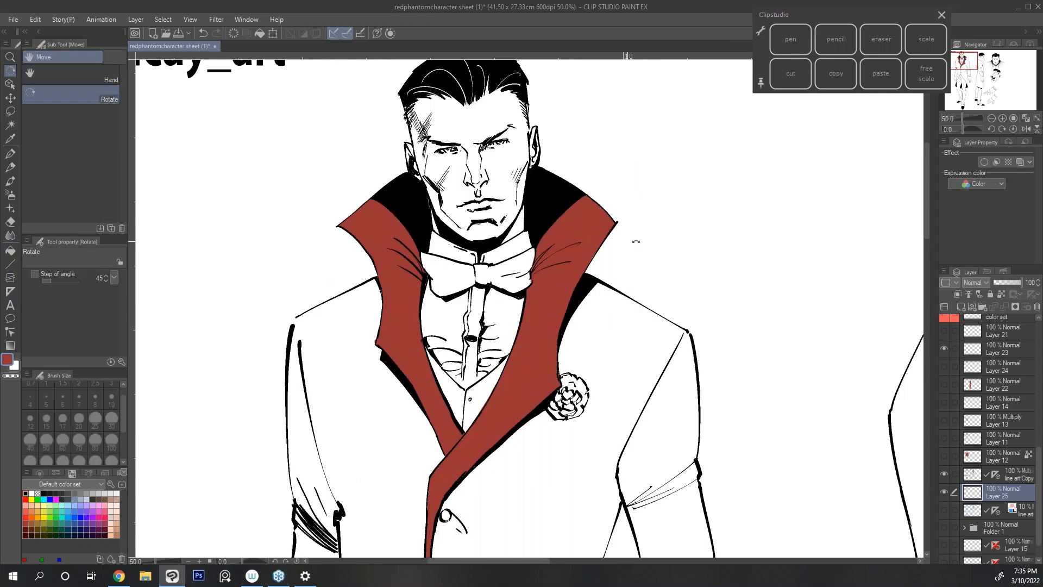
pyautogui.moveTo(636, 240); pyautogui.dragTo(603, 205)
pyautogui.press('p')
pyautogui.moveTo(512, 251)
pyautogui.mouseDown()
pyautogui.moveTo(480, 282)
pyautogui.moveTo(407, 296)
pyautogui.mouseUp()
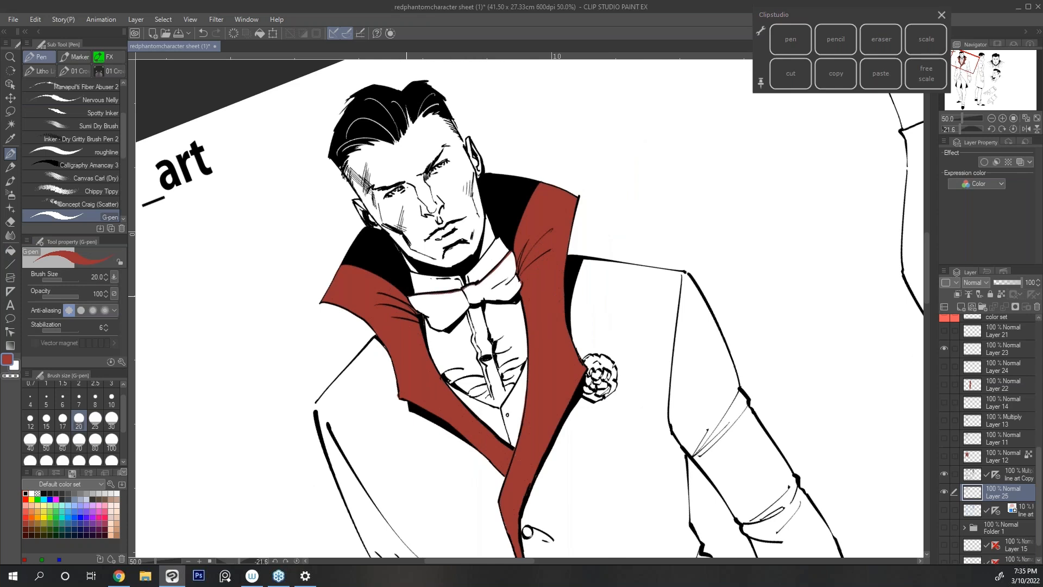
pyautogui.moveTo(521, 282); pyautogui.dragTo(441, 330)
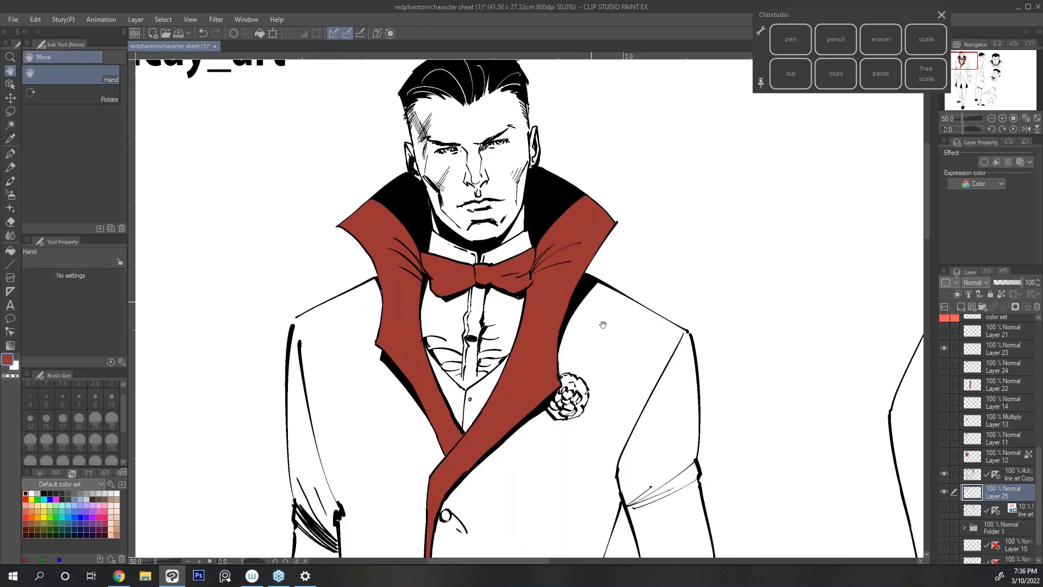
# Lasso the front-view figure's face and ears and fill the selection with a light skin tone.
pyautogui.moveTo(489, 272); pyautogui.dragTo(522, 315)
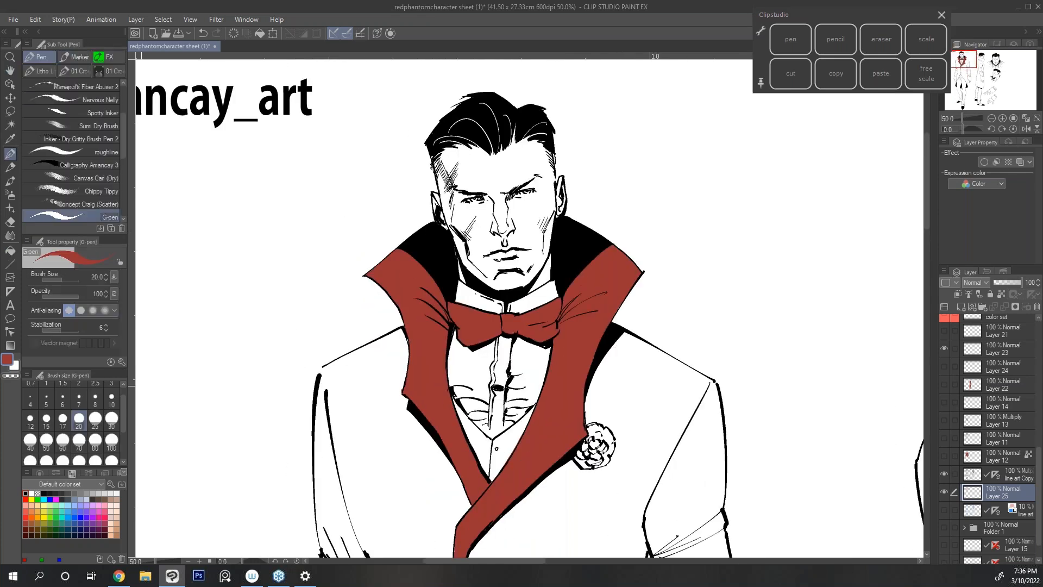
pyautogui.click(111, 511)
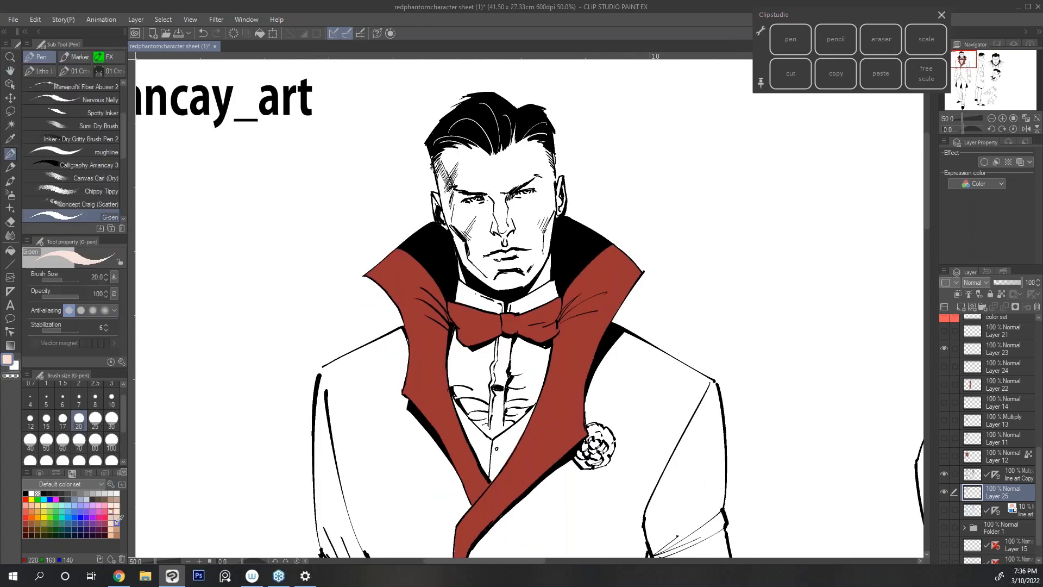
pyautogui.click(11, 111)
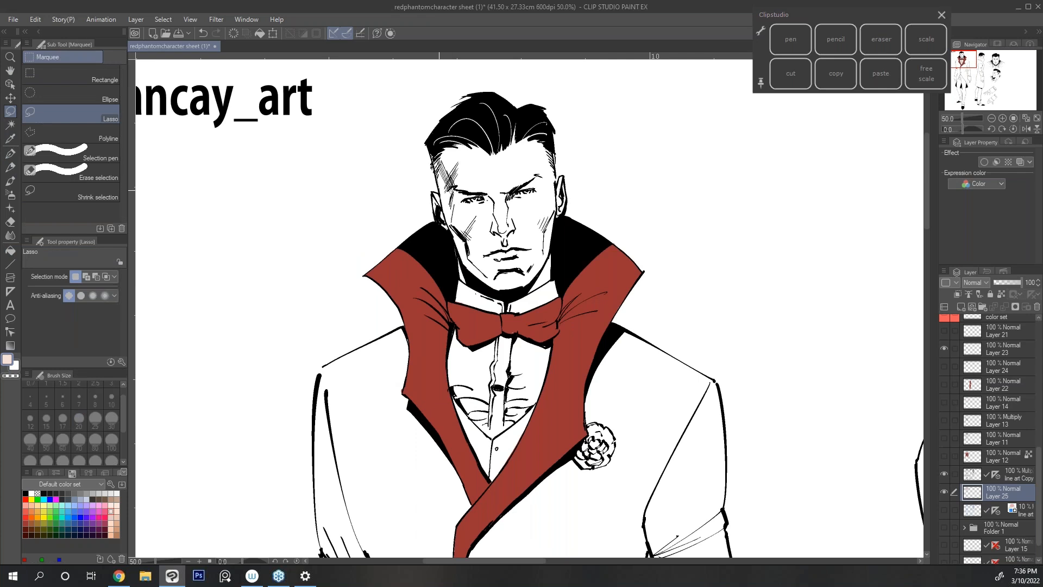
pyautogui.moveTo(458, 278)
pyautogui.mouseDown()
pyautogui.moveTo(527, 294)
pyautogui.moveTo(559, 219)
pyautogui.moveTo(546, 120)
pyautogui.moveTo(521, 111)
pyautogui.moveTo(435, 134)
pyautogui.moveTo(431, 152)
pyautogui.mouseUp()
pyautogui.click(501, 313)
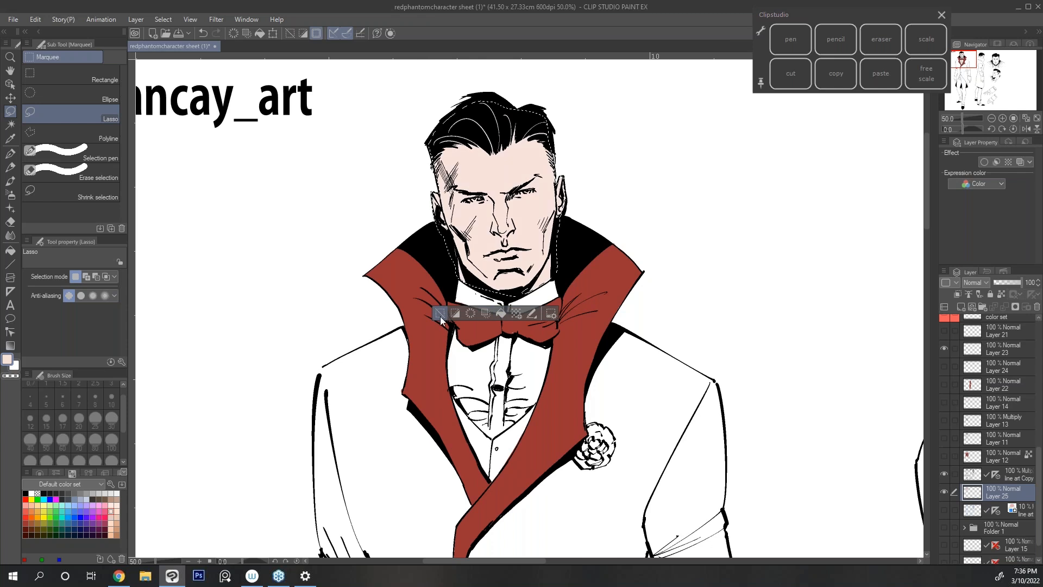
# Refill the front-view figure's selected face and ears with a deeper peach skin tone and deselect the area.
pyautogui.click(116, 523)
pyautogui.click(500, 313)
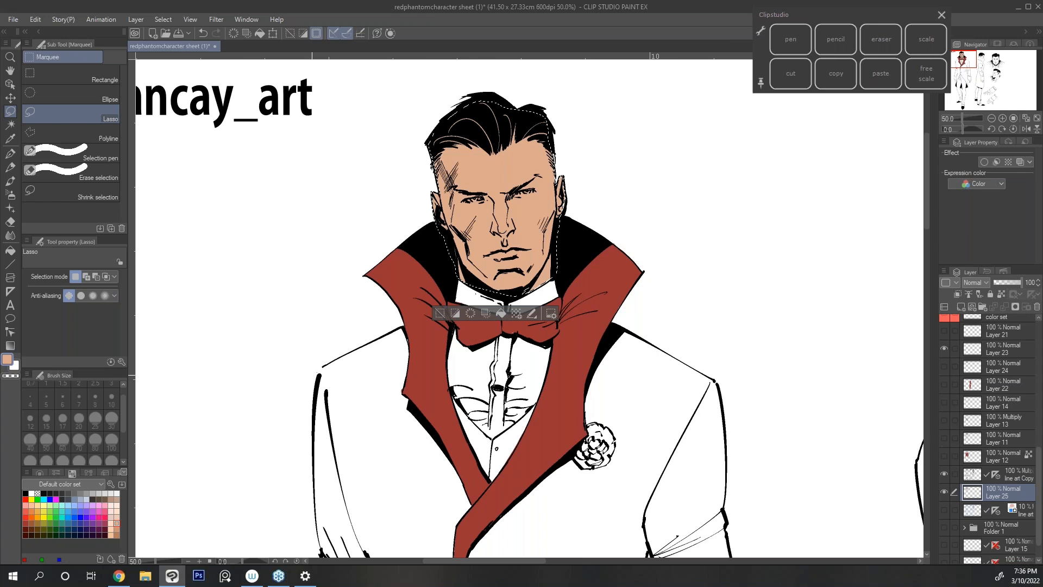
pyautogui.hotkey('ctrl', 'd')
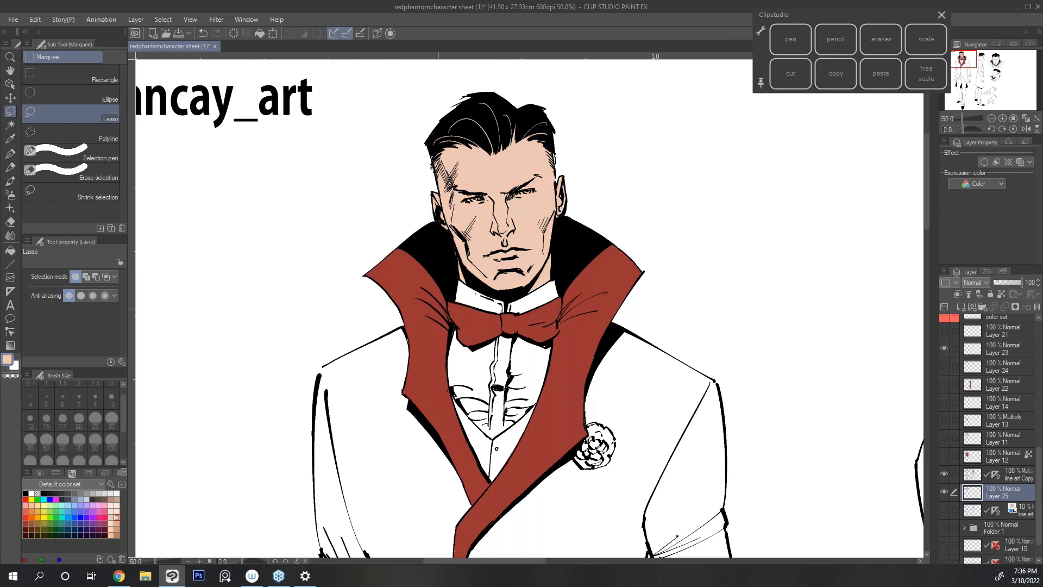
# Sample the lapel's red, lasso the vest area below the shirt front, and fill it with that red.
pyautogui.press('h')
pyautogui.moveTo(630, 333); pyautogui.dragTo(613, 331)
pyautogui.moveTo(605, 379)
pyautogui.mouseDown()
pyautogui.moveTo(608, 322)
pyautogui.moveTo(610, 367)
pyautogui.moveTo(610, 338)
pyautogui.mouseUp()
pyautogui.keyDown('alt'); pyautogui.click(417, 276); pyautogui.keyUp('alt')
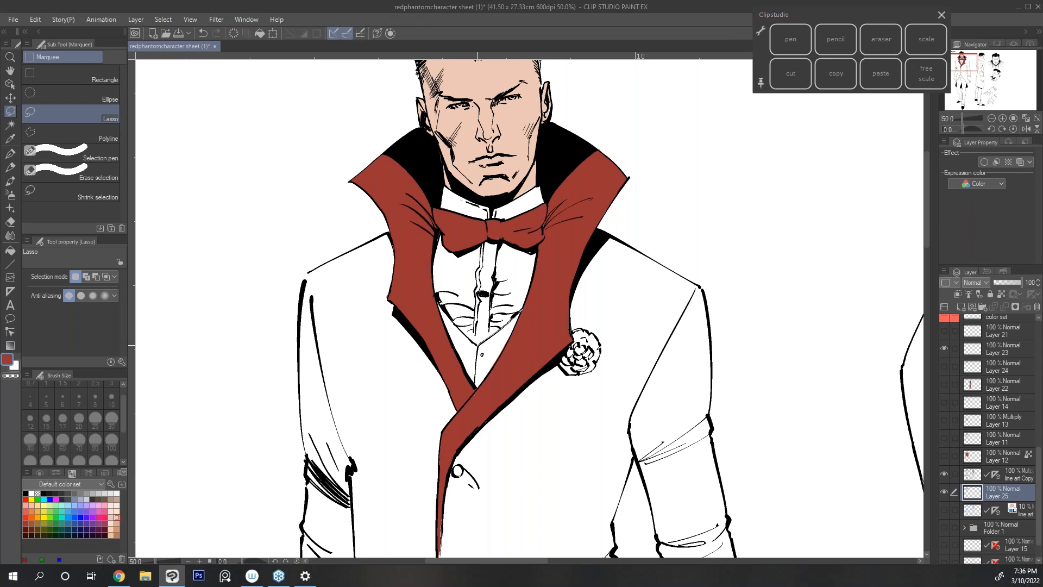
pyautogui.moveTo(434, 298)
pyautogui.mouseDown()
pyautogui.moveTo(474, 399)
pyautogui.moveTo(538, 306)
pyautogui.mouseUp()
pyautogui.click(489, 418)
pyautogui.hotkey('ctrl', 'd')
# Add a new layer above the flat color layer and choose a light gray for lasso-filled shadows.
pyautogui.moveTo(651, 267)
pyautogui.mouseDown()
pyautogui.moveTo(636, 326)
pyautogui.moveTo(618, 303)
pyautogui.mouseUp()
pyautogui.press('m')
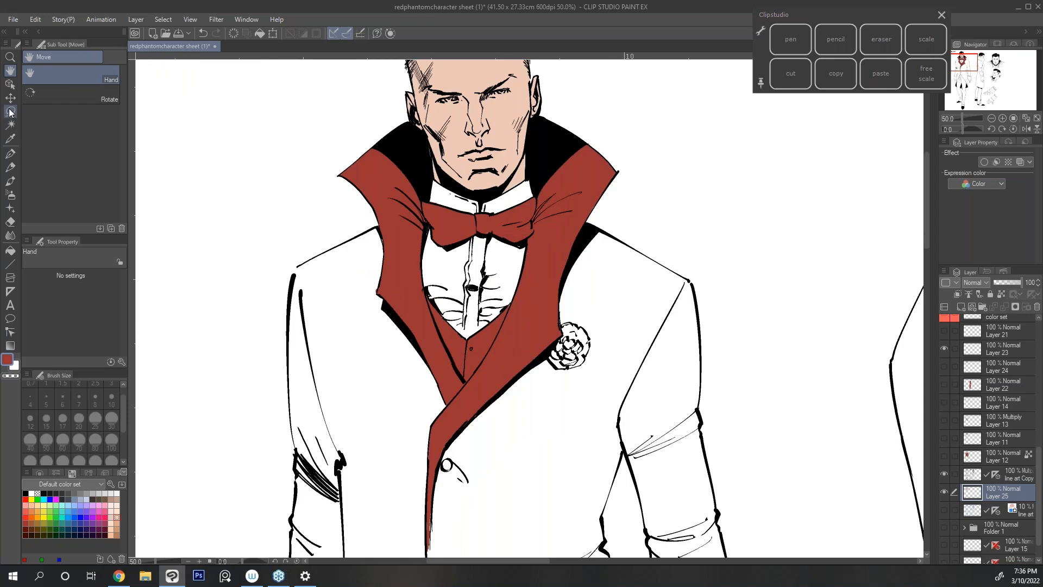
pyautogui.press('h')
pyautogui.moveTo(542, 242); pyautogui.dragTo(522, 343)
pyautogui.scroll(-1, 1038, 474)
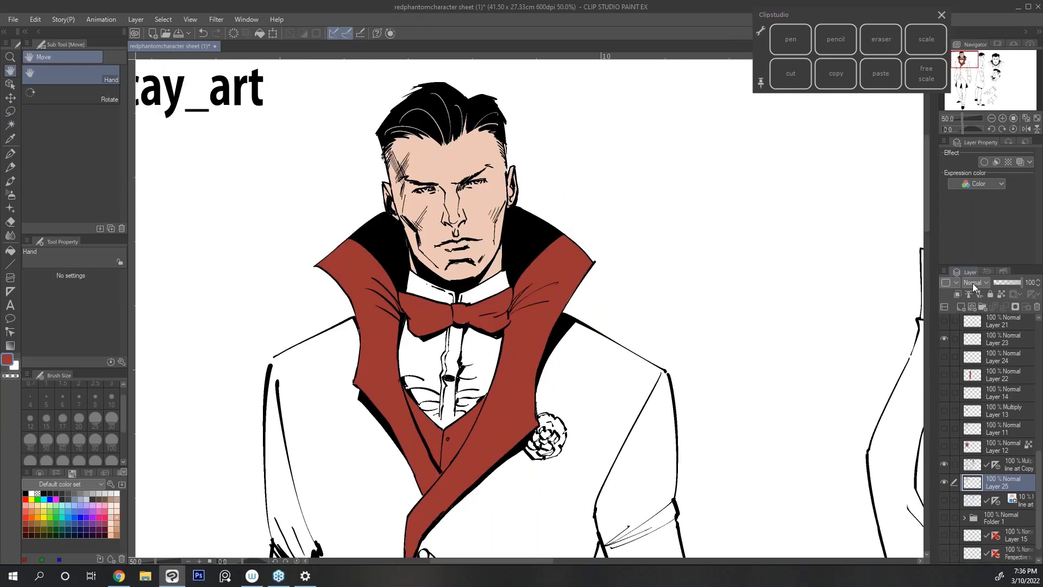
pyautogui.click(962, 307)
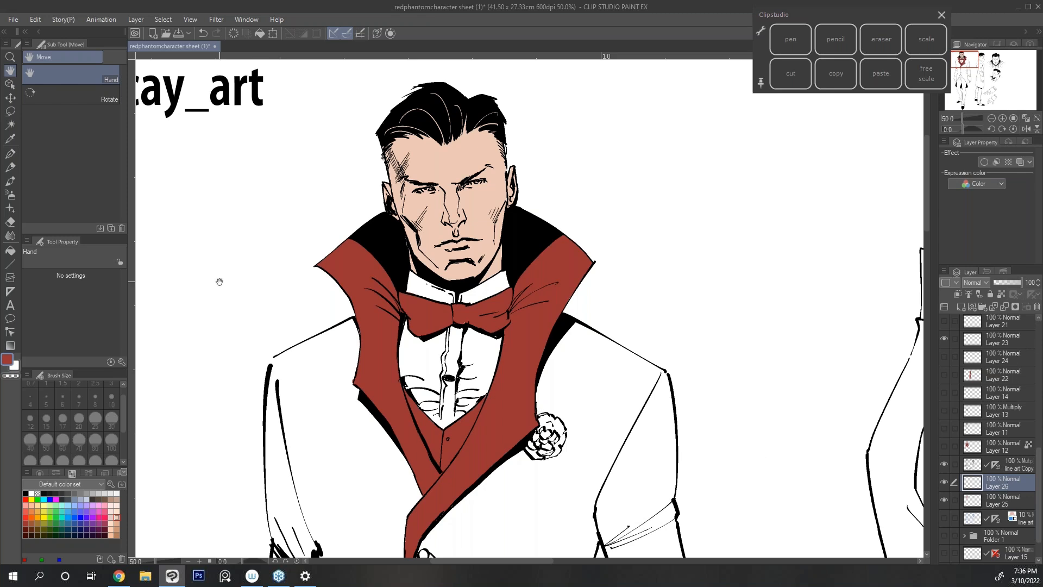
pyautogui.click(87, 493)
pyautogui.click(11, 154)
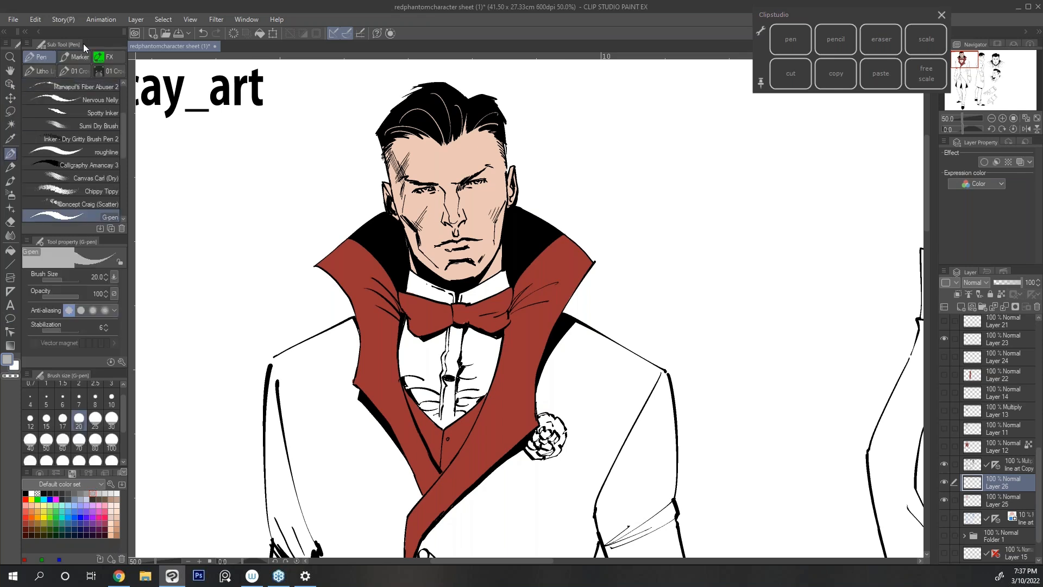
pyautogui.click(10, 111)
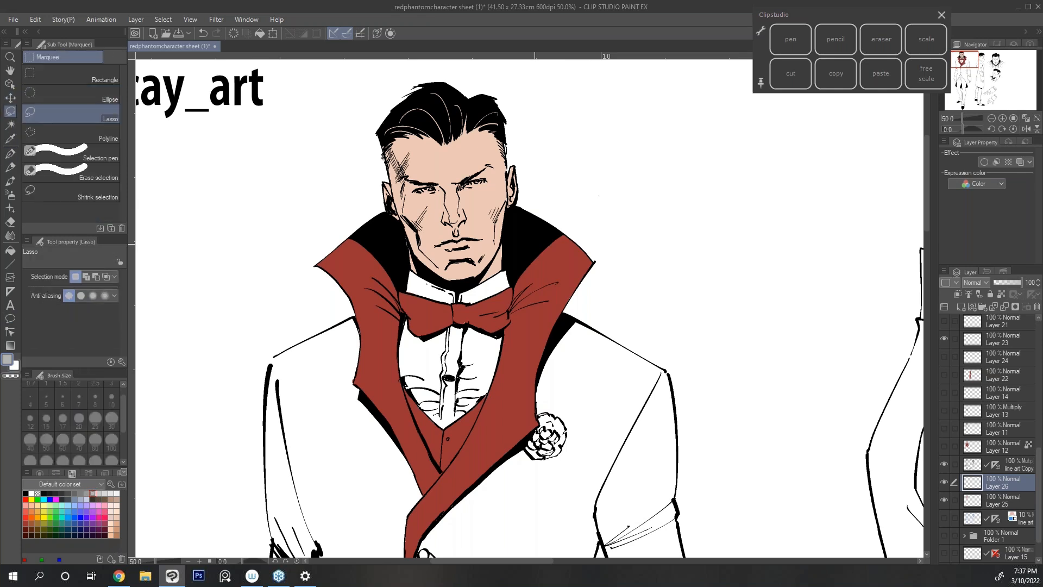
# Lasso a jagged shadow along the inner edge of the lapel on the flower's side and fill it with gray.
pyautogui.moveTo(530, 272)
pyautogui.mouseDown()
pyautogui.moveTo(554, 261)
pyautogui.moveTo(528, 287)
pyautogui.mouseUp()
pyautogui.moveTo(509, 363)
pyautogui.mouseDown()
pyautogui.moveTo(496, 403)
pyautogui.moveTo(469, 435)
pyautogui.mouseUp()
pyautogui.moveTo(492, 378); pyautogui.dragTo(517, 268)
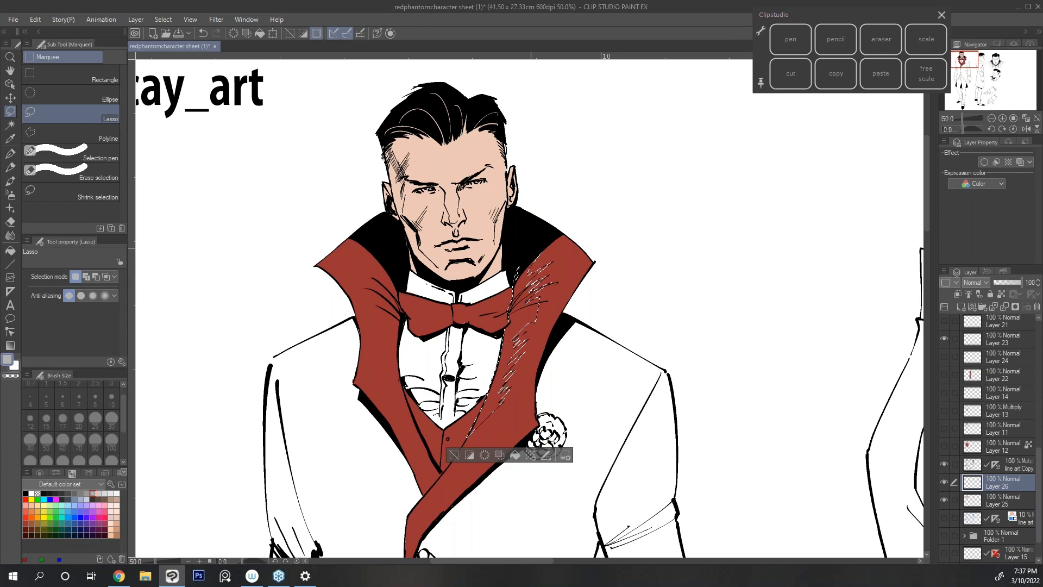
pyautogui.press('h')
pyautogui.moveTo(596, 386); pyautogui.dragTo(608, 295)
pyautogui.click(527, 363)
pyautogui.hotkey('ctrl', 'd')
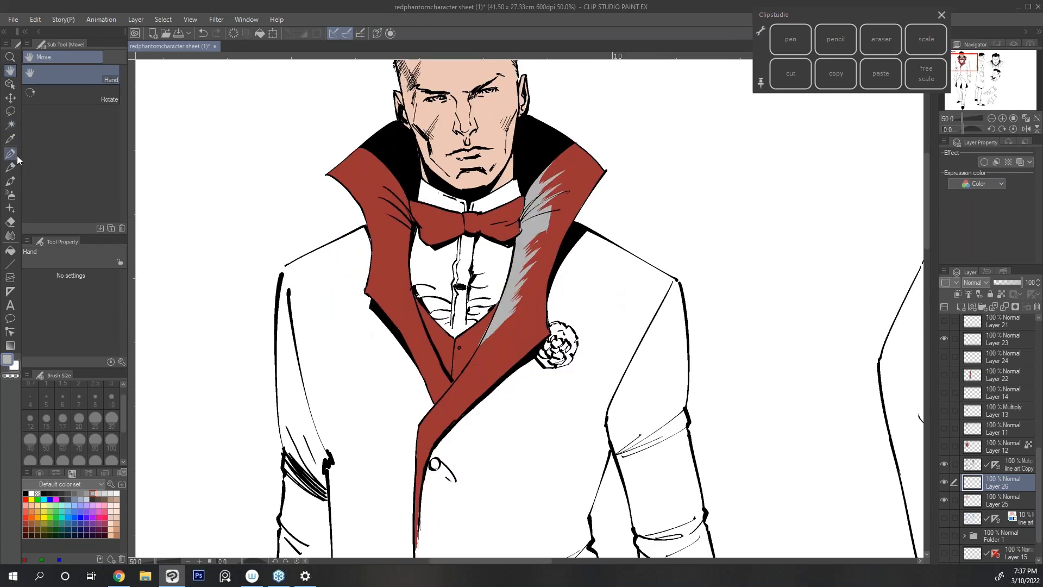
# Lasso a jagged shadow along the inner edge of the opposite lapel and fill it with gray.
pyautogui.click(10, 111)
pyautogui.moveTo(397, 176); pyautogui.dragTo(379, 163)
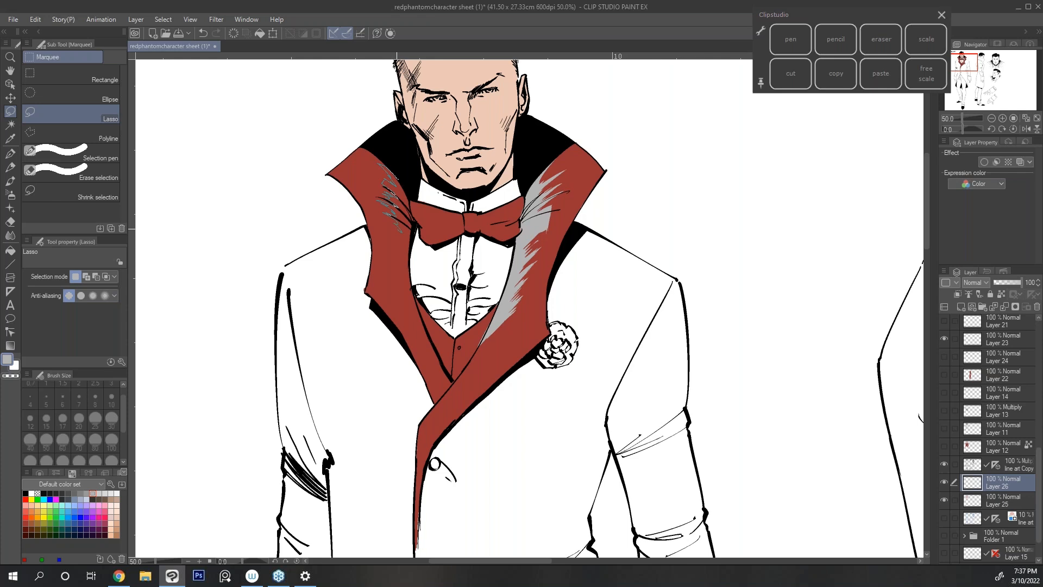
pyautogui.moveTo(402, 254); pyautogui.dragTo(400, 266)
pyautogui.moveTo(426, 330); pyautogui.dragTo(411, 183)
pyautogui.press('Delete')
pyautogui.hotkey('ctrl', 'd')
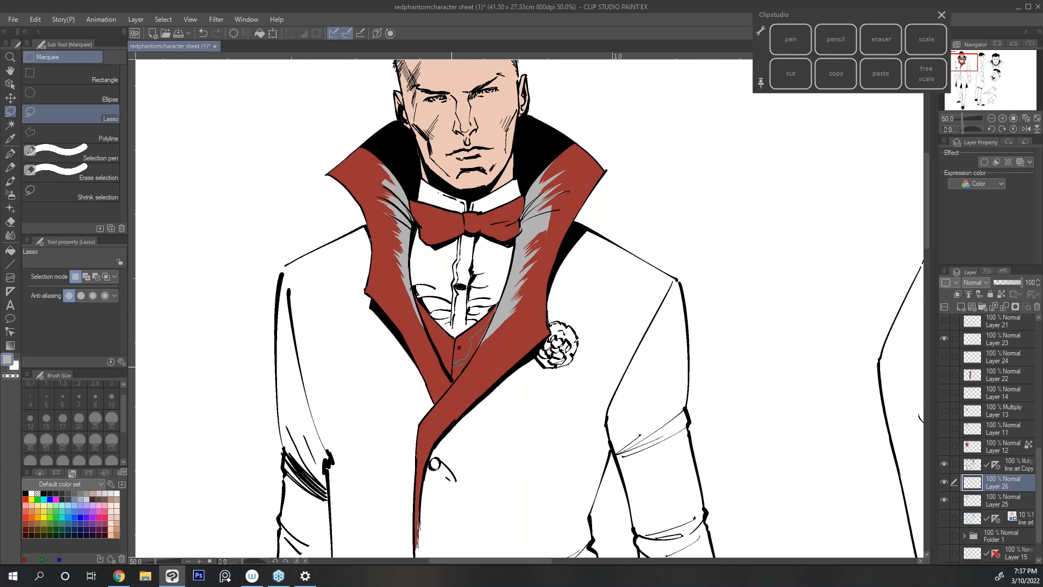
# Lasso jagged shadow shapes on both sides of the red vest and fill them with gray.
pyautogui.moveTo(454, 380); pyautogui.dragTo(498, 304)
pyautogui.hotkey('ctrl', 'd')
pyautogui.moveTo(446, 381)
pyautogui.mouseDown()
pyautogui.moveTo(454, 342)
pyautogui.moveTo(439, 359)
pyautogui.mouseUp()
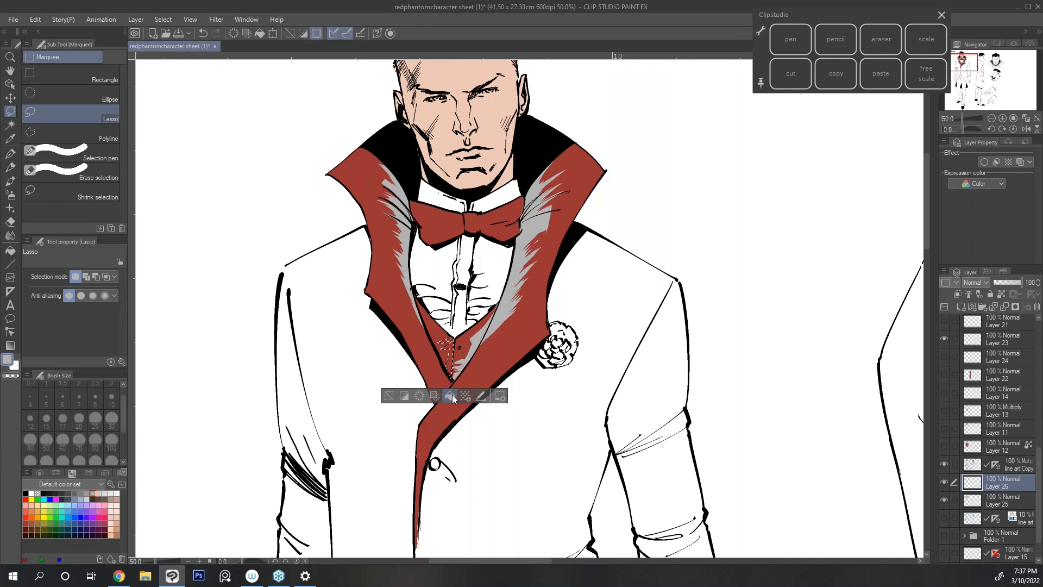
pyautogui.click(422, 396)
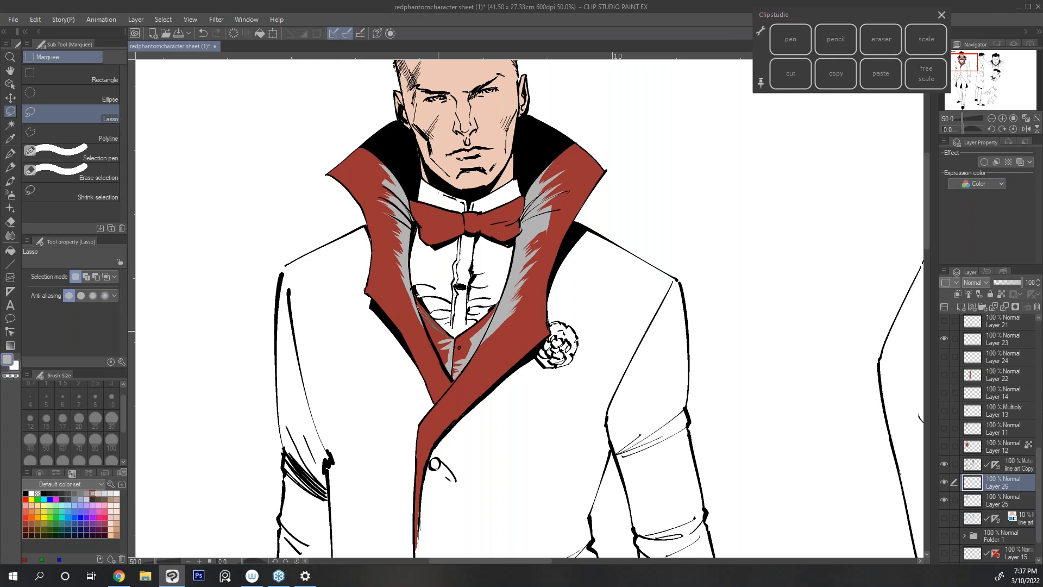
pyautogui.moveTo(448, 337); pyautogui.dragTo(450, 335)
pyautogui.click(435, 354)
pyautogui.click(376, 354)
# Lasso shadow shapes across both halves and the knot of the bow tie and fill them with gray.
pyautogui.moveTo(461, 219)
pyautogui.mouseDown()
pyautogui.moveTo(428, 236)
pyautogui.moveTo(464, 220)
pyautogui.mouseUp()
pyautogui.click(449, 260)
pyautogui.click(388, 260)
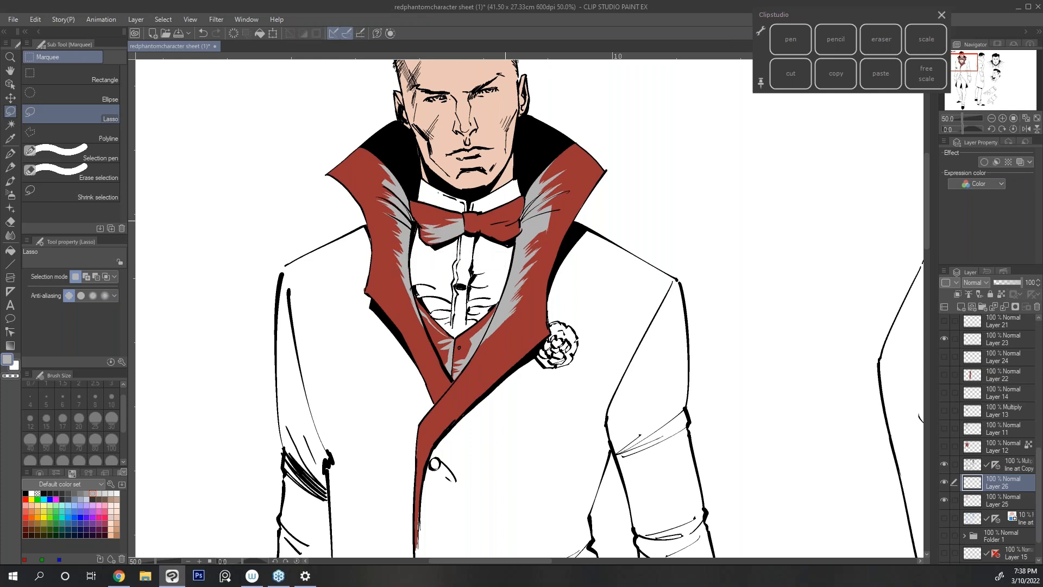
pyautogui.moveTo(513, 224)
pyautogui.mouseDown()
pyautogui.moveTo(507, 235)
pyautogui.moveTo(479, 233)
pyautogui.moveTo(512, 221)
pyautogui.moveTo(470, 222)
pyautogui.mouseUp()
pyautogui.click(499, 258)
pyautogui.click(439, 258)
pyautogui.click(475, 255)
pyautogui.click(412, 256)
# Lasso and fill gray shadows around the shaded-side eye, beside the nose, and around the mouth.
pyautogui.press('space')
pyautogui.moveTo(595, 333); pyautogui.dragTo(604, 495)
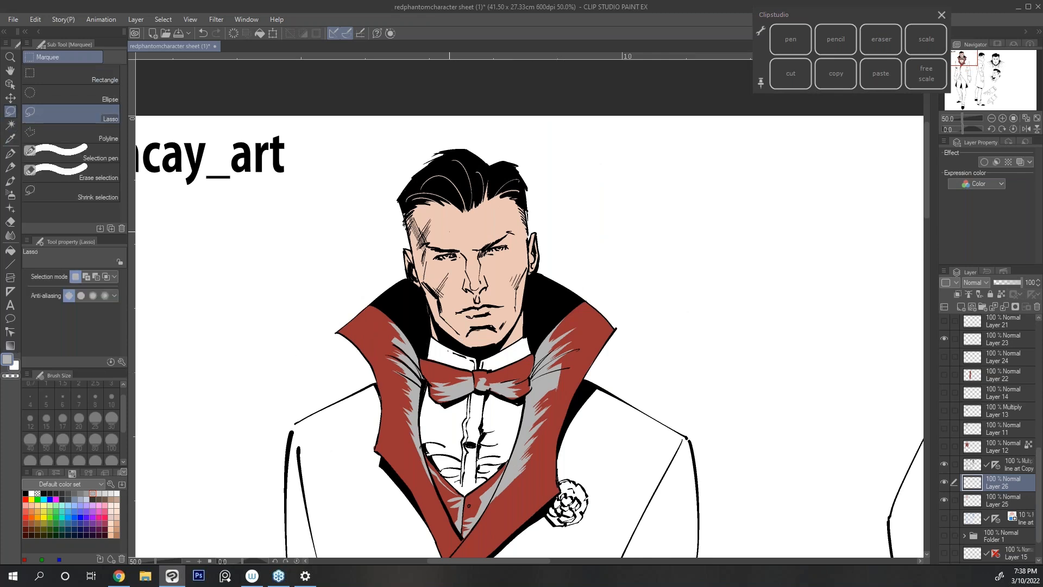
pyautogui.moveTo(430, 269); pyautogui.dragTo(456, 271)
pyautogui.moveTo(454, 250); pyautogui.dragTo(426, 248)
pyautogui.click(453, 318)
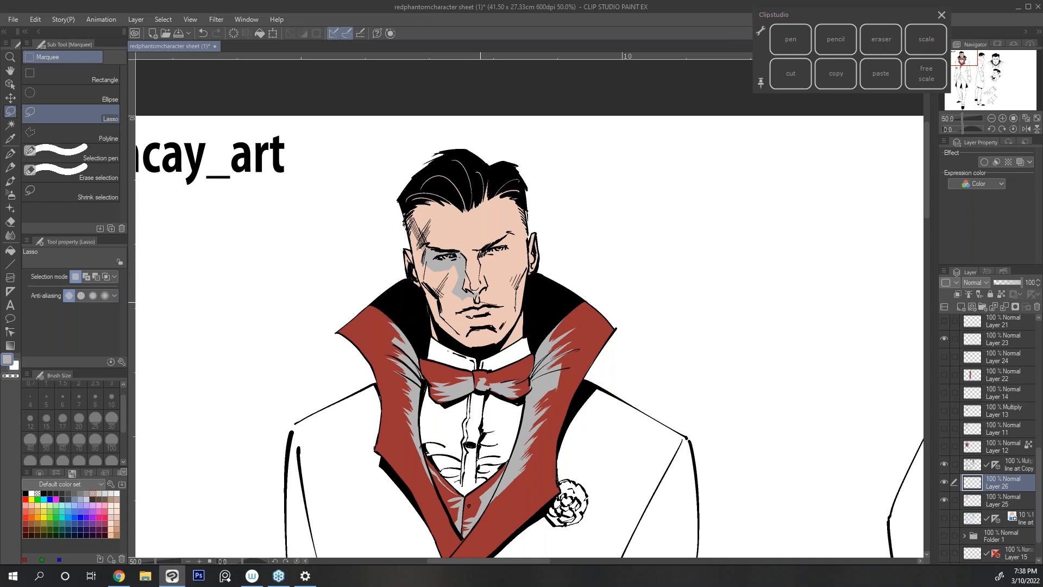
pyautogui.moveTo(489, 307); pyautogui.dragTo(457, 312)
pyautogui.click(482, 330)
pyautogui.click(419, 330)
# Lasso and fill gray shadows along the face's shaded side, jaw and chin, and over the other eye.
pyautogui.moveTo(437, 266)
pyautogui.mouseDown()
pyautogui.moveTo(440, 314)
pyautogui.moveTo(491, 319)
pyautogui.moveTo(493, 333)
pyautogui.moveTo(463, 348)
pyautogui.moveTo(418, 293)
pyautogui.moveTo(406, 206)
pyautogui.mouseUp()
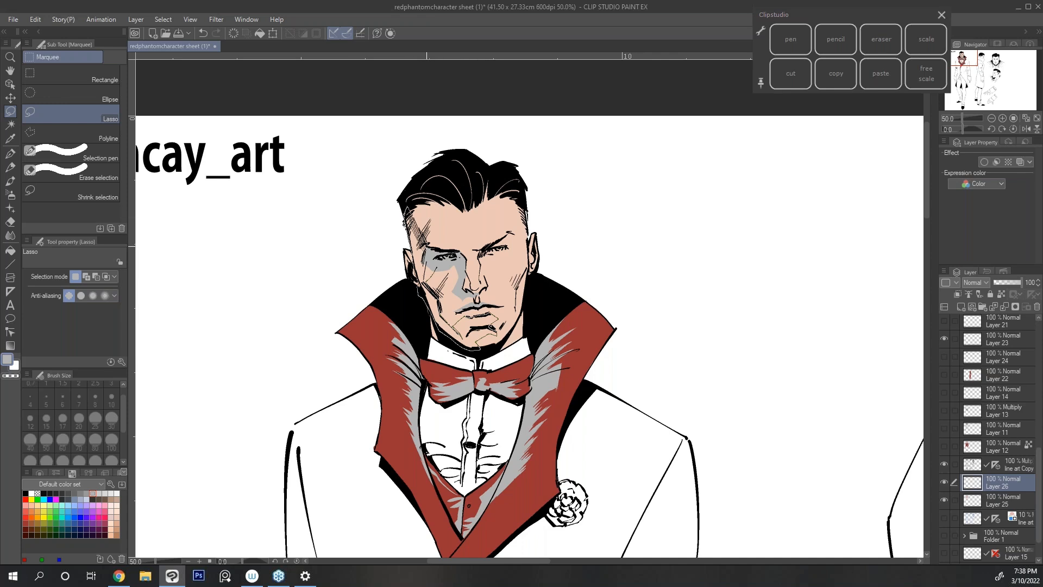
pyautogui.moveTo(433, 261)
pyautogui.mouseDown()
pyautogui.moveTo(513, 242)
pyautogui.moveTo(481, 256)
pyautogui.mouseUp()
pyautogui.click(455, 370)
pyautogui.click(394, 368)
pyautogui.click(499, 278)
pyautogui.click(439, 278)
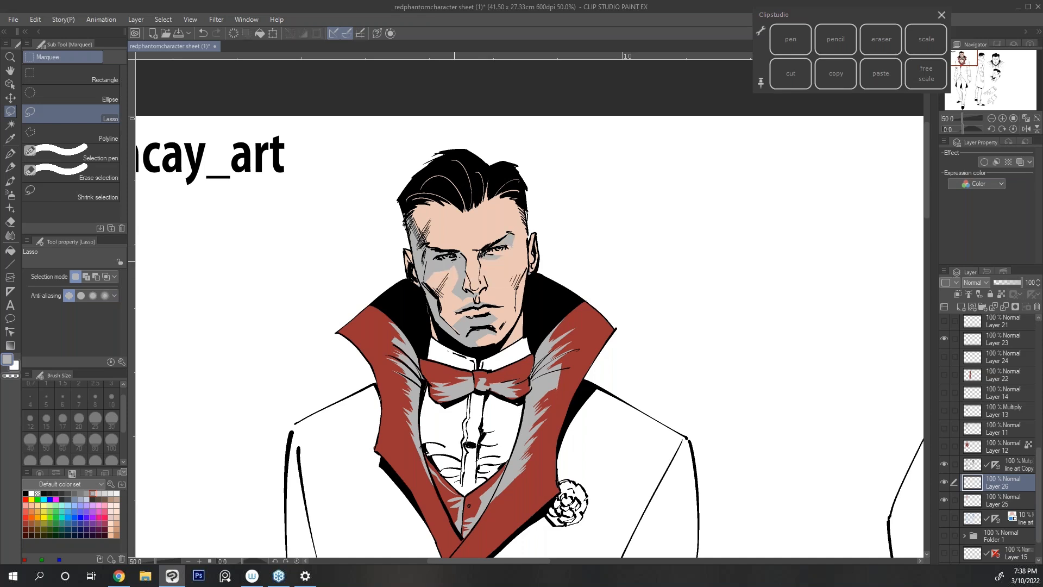
# Set the shadow layer's blending mode to Multiply and lower its opacity to 67%.
pyautogui.click(988, 283)
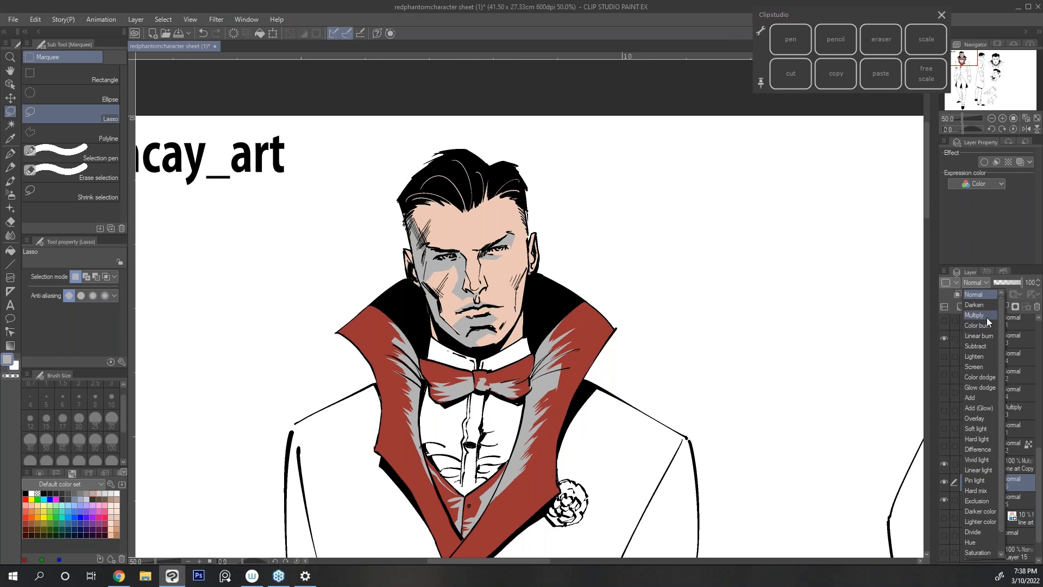
pyautogui.click(986, 317)
pyautogui.click(983, 282)
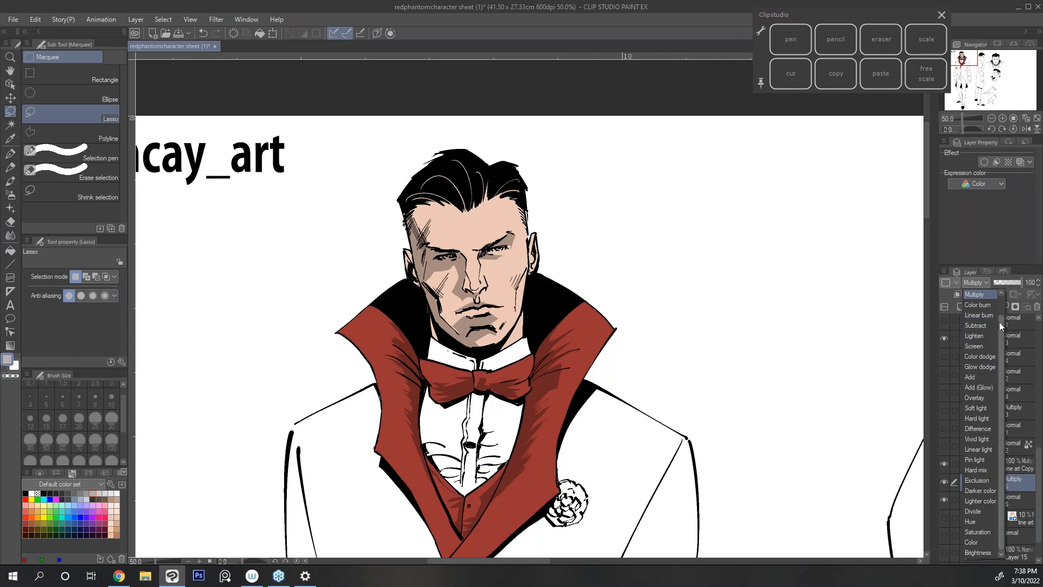
pyautogui.moveTo(1000, 320); pyautogui.dragTo(999, 298)
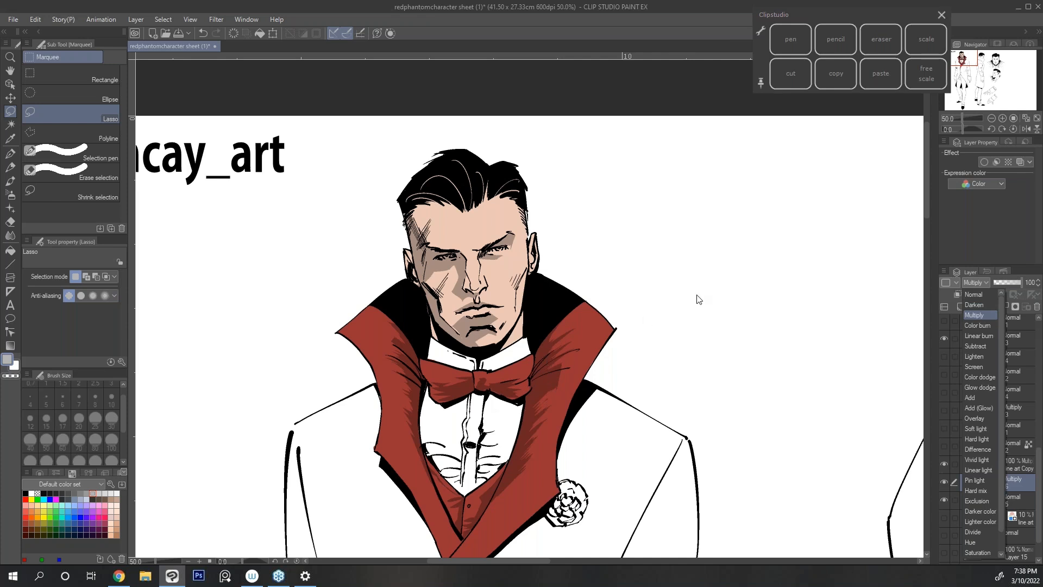
pyautogui.moveTo(1000, 305); pyautogui.dragTo(1000, 310)
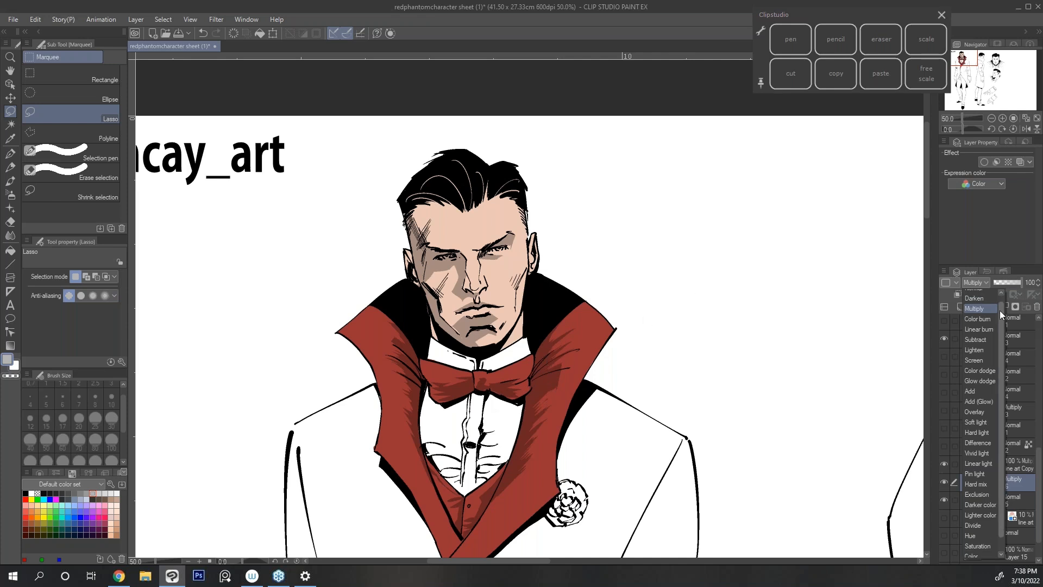
pyautogui.click(979, 283)
pyautogui.click(1013, 282)
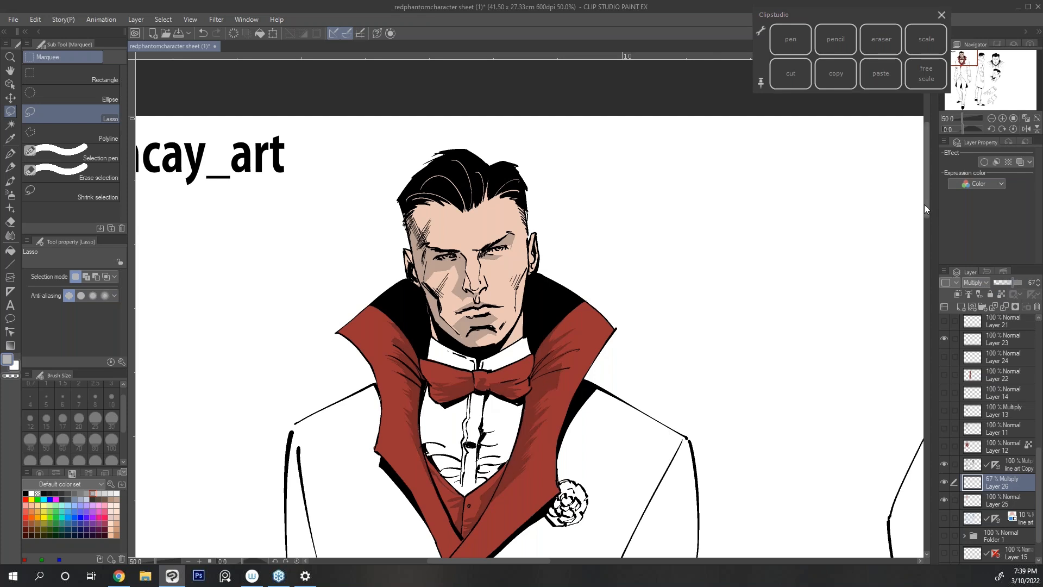
pyautogui.moveTo(924, 207); pyautogui.dragTo(923, 222)
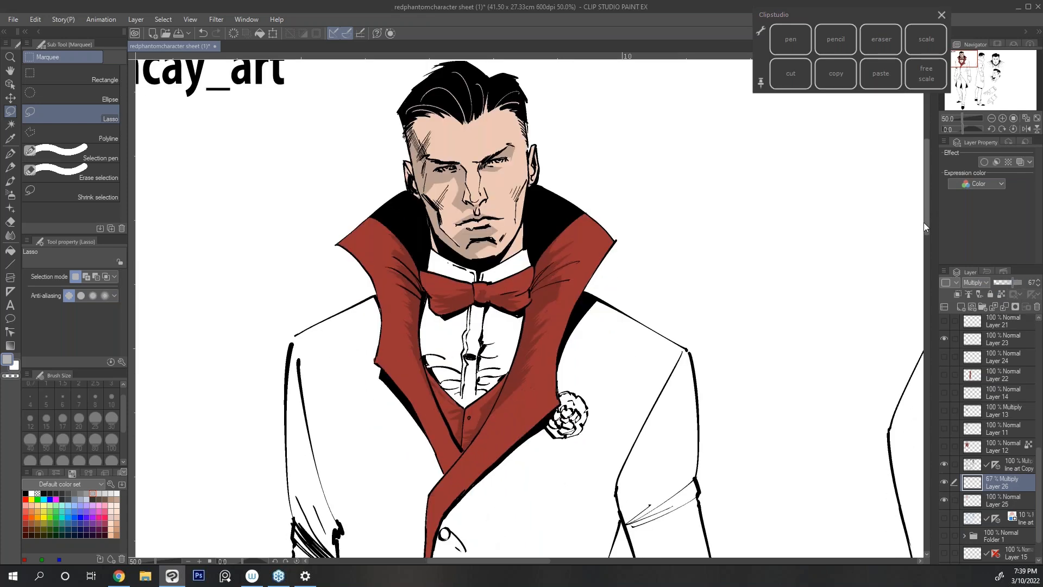
pyautogui.press('e')
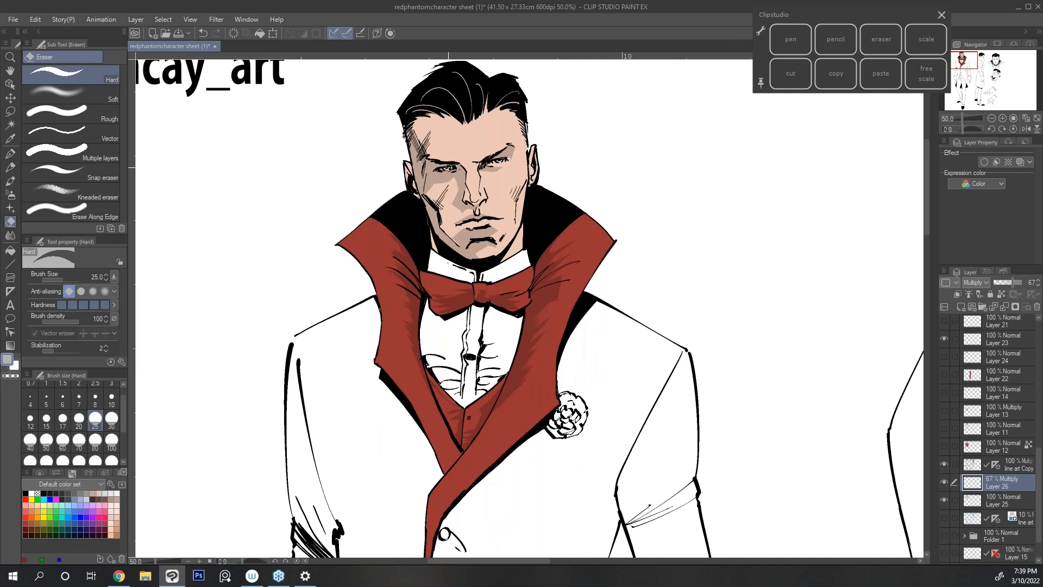
pyautogui.click(1014, 501)
pyautogui.click(784, 51)
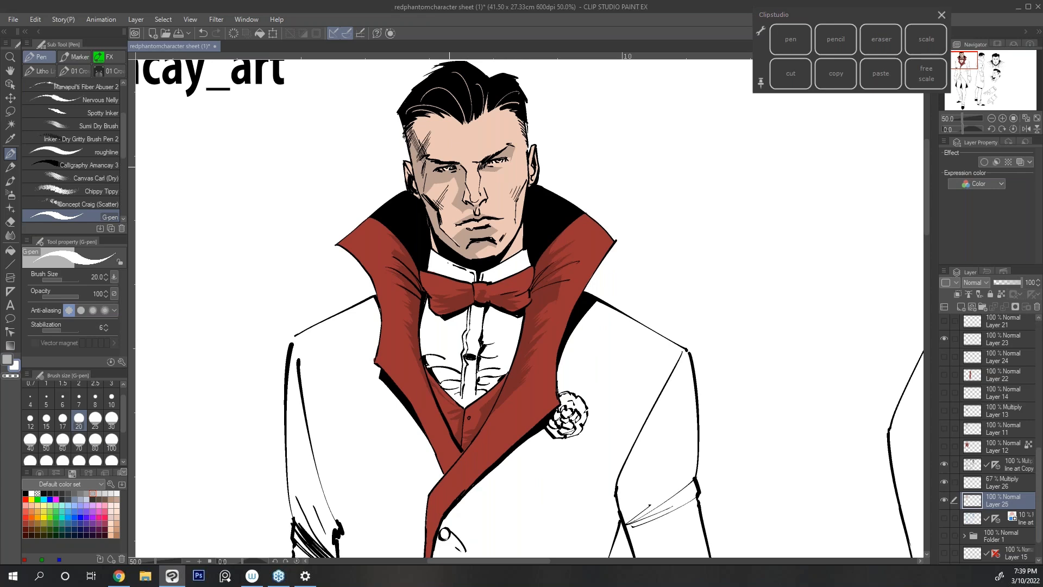
pyautogui.click(106, 500)
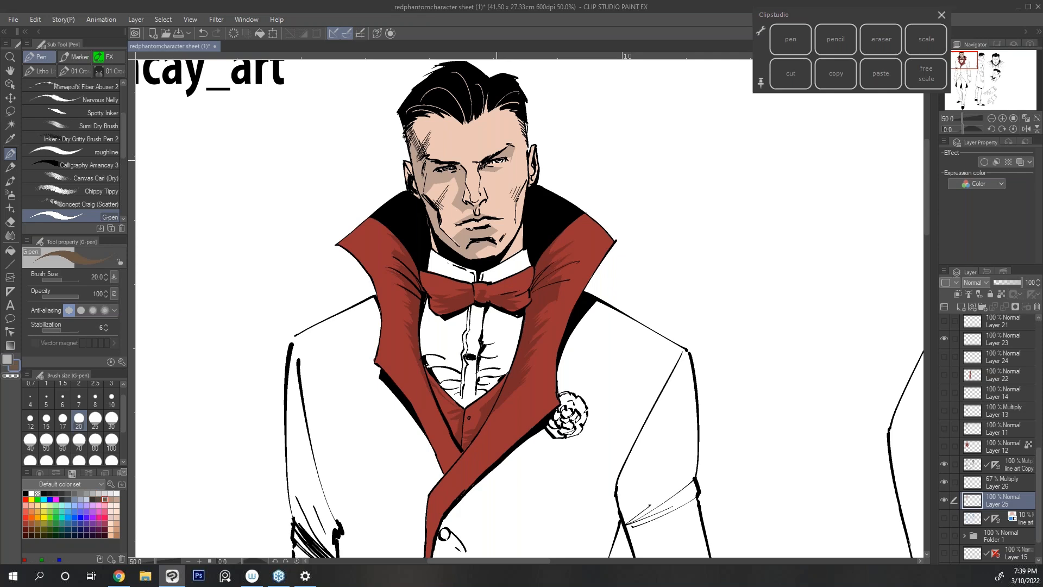
# Zoom out to 40% around the front-view figure and add a new layer above the Multiply shadow layer.
pyautogui.press('h')
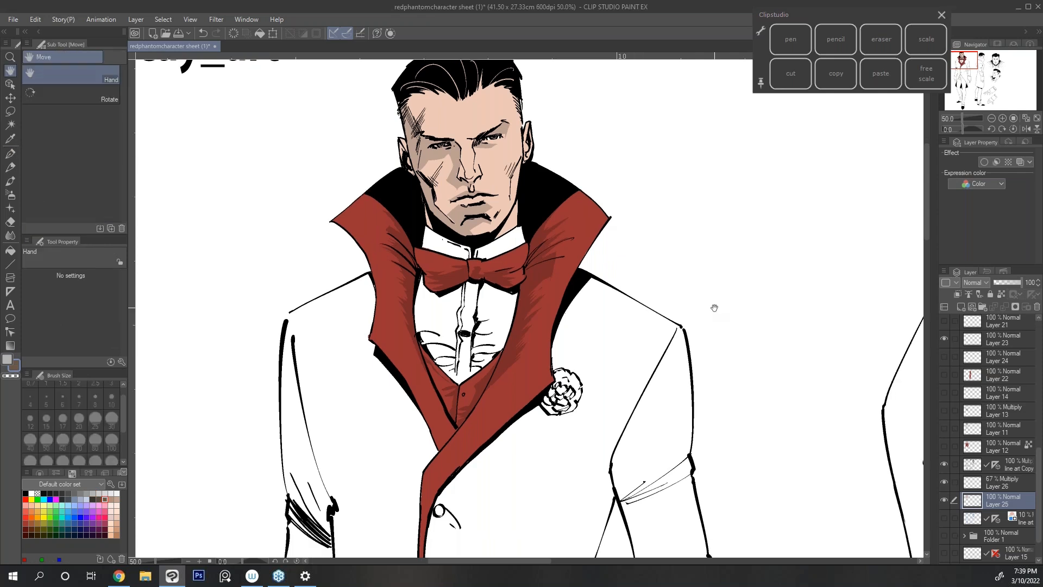
pyautogui.click(992, 118)
pyautogui.moveTo(752, 234); pyautogui.dragTo(733, 253)
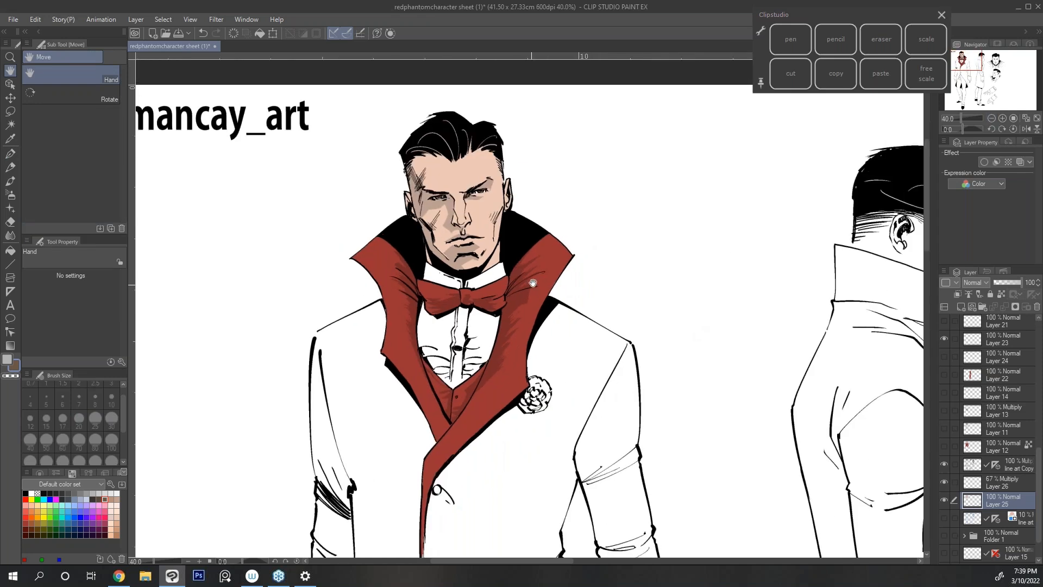
pyautogui.moveTo(527, 325); pyautogui.dragTo(532, 334)
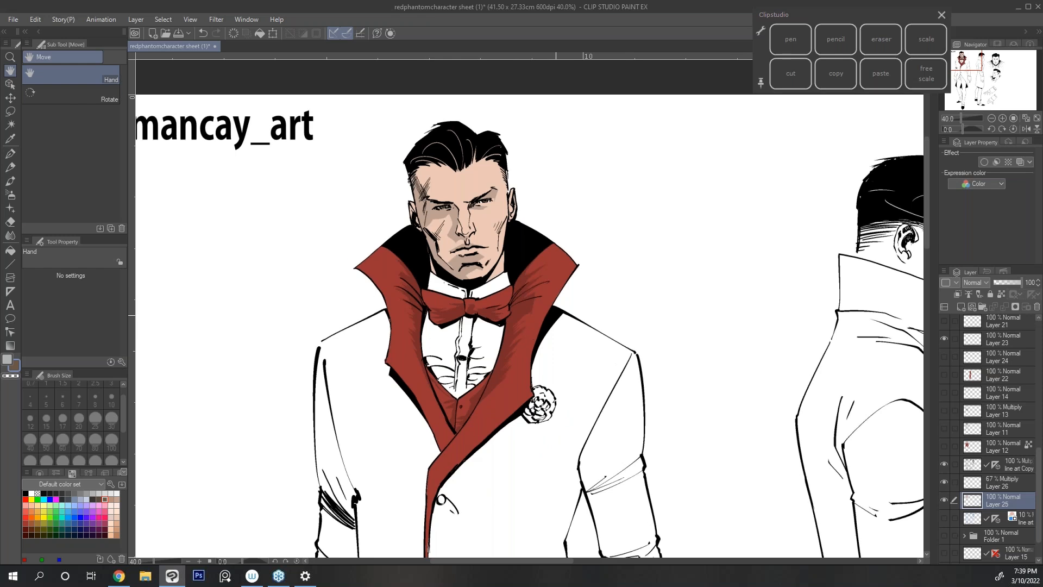
pyautogui.click(1004, 482)
pyautogui.click(962, 306)
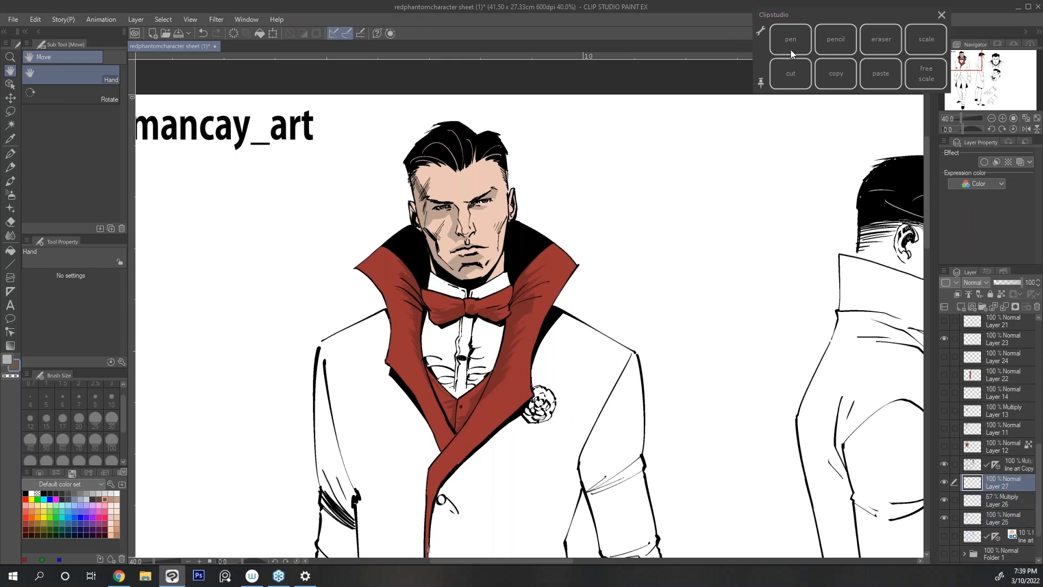
# Sample the lapel's red for the G-pen and adjust it to a lighter salmon red for highlights.
pyautogui.click(791, 39)
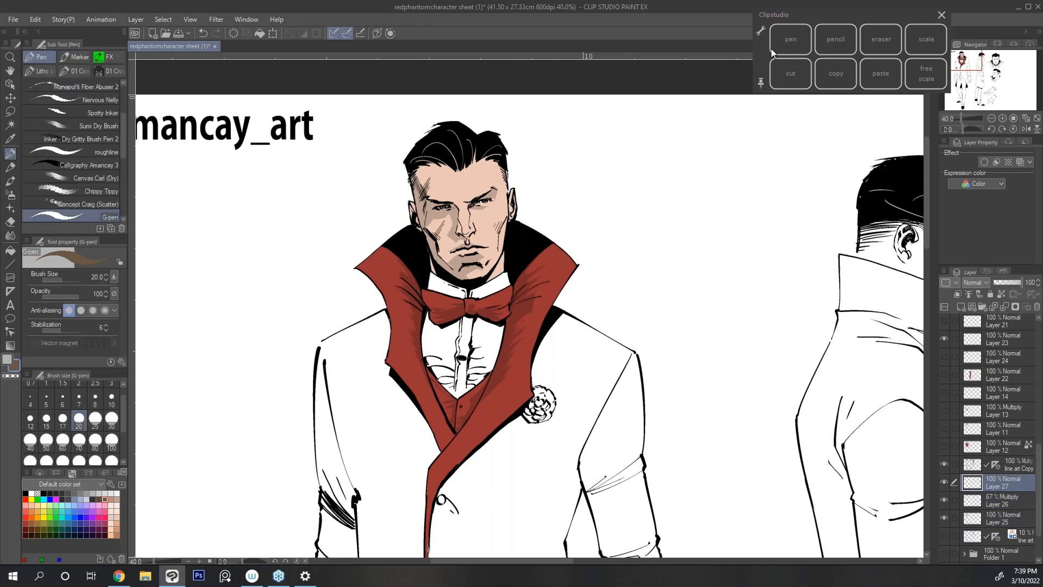
pyautogui.rightClick(562, 263)
pyautogui.doubleClick(17, 367)
pyautogui.moveTo(750, 292); pyautogui.dragTo(742, 282)
pyautogui.click(925, 214)
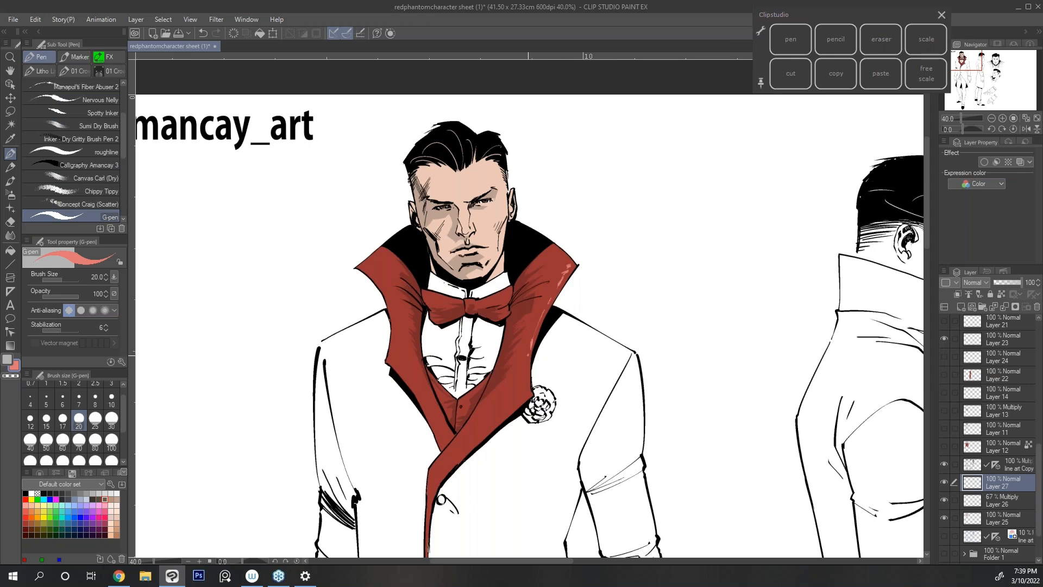
# Paint small salmon-red highlight strokes on the lapel edges, bow tie and vest with the G-pen.
pyautogui.moveTo(567, 256); pyautogui.dragTo(556, 260)
pyautogui.moveTo(505, 292); pyautogui.dragTo(486, 298)
pyautogui.moveTo(507, 297); pyautogui.dragTo(492, 302)
pyautogui.moveTo(461, 400); pyautogui.dragTo(470, 392)
pyautogui.moveTo(392, 358); pyautogui.dragTo(400, 353)
pyautogui.moveTo(371, 258); pyautogui.dragTo(386, 249)
pyautogui.click(10, 194)
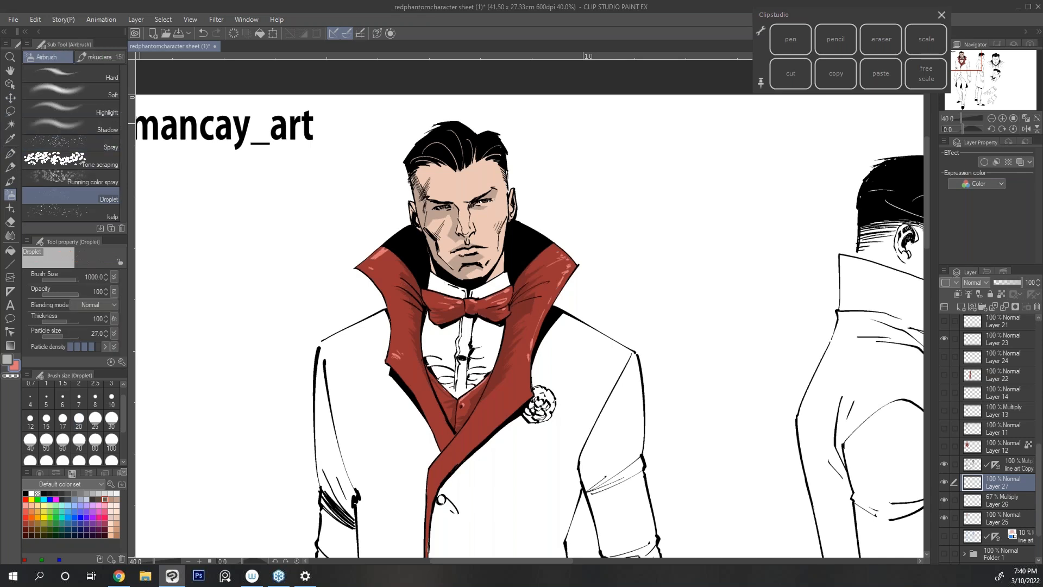
# Choose the Soft airbrush and lock the transparent pixels of the flat color layer, Layer 25.
pyautogui.click(111, 95)
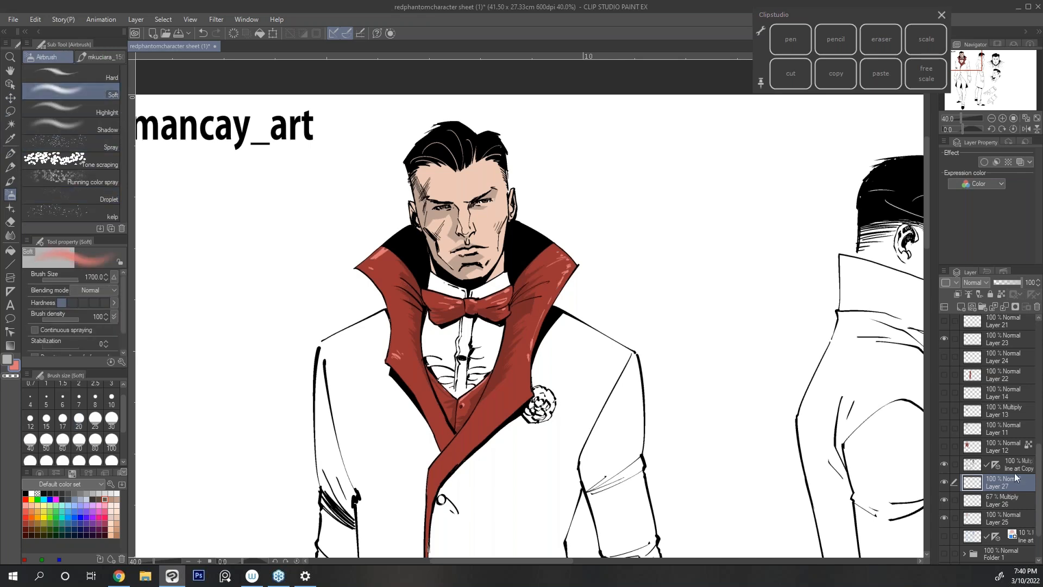
pyautogui.click(1010, 521)
pyautogui.click(1002, 295)
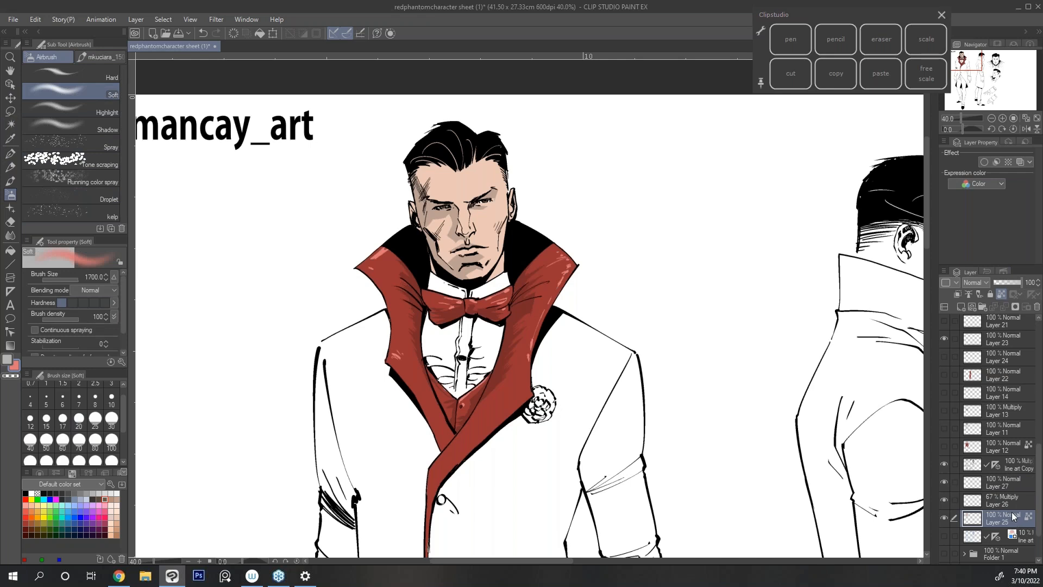
# Airbrush soft salmon-red highlights on the tips of the raised collar and the lapel at brush size 300.
pyautogui.moveTo(123, 414); pyautogui.dragTo(121, 428)
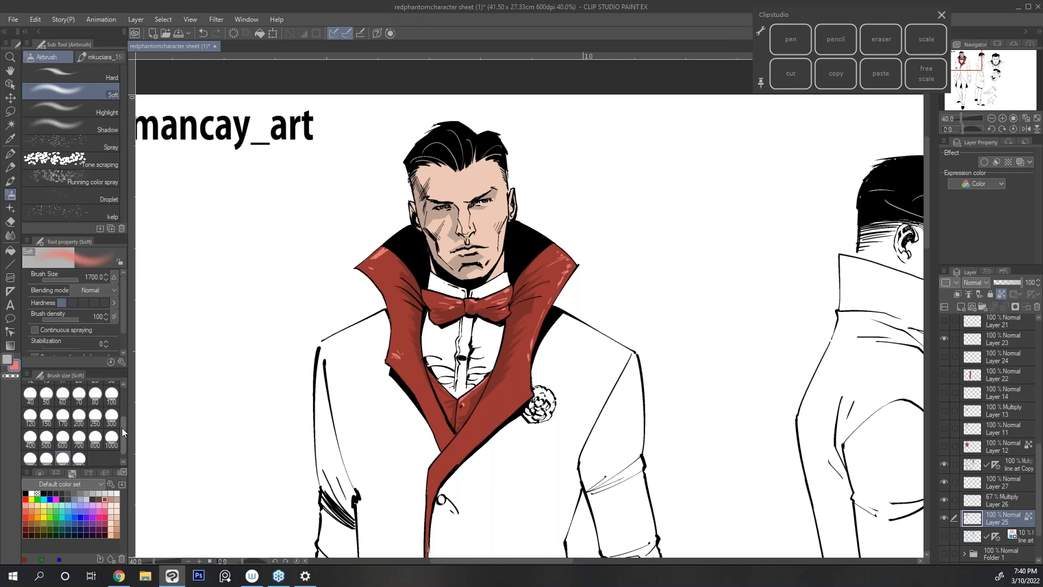
pyautogui.click(95, 437)
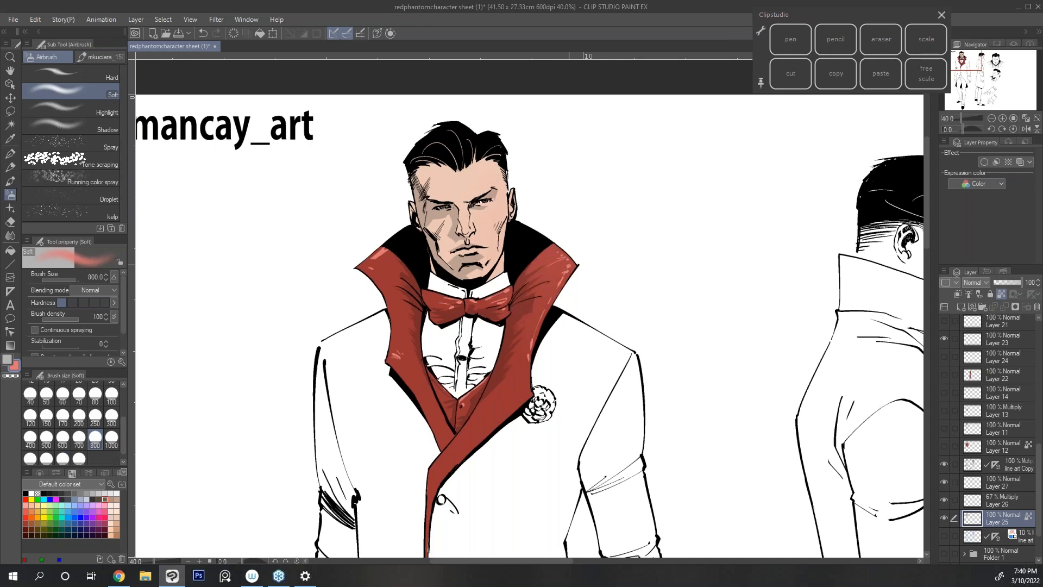
pyautogui.click(112, 416)
pyautogui.moveTo(578, 258); pyautogui.dragTo(574, 273)
pyautogui.moveTo(361, 259); pyautogui.dragTo(359, 273)
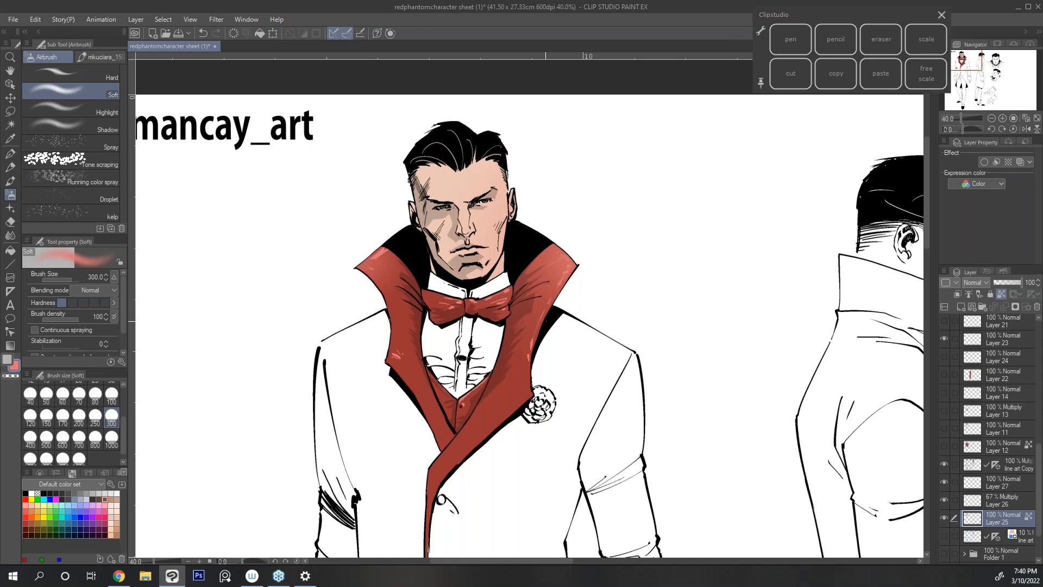
pyautogui.moveTo(539, 373); pyautogui.dragTo(537, 387)
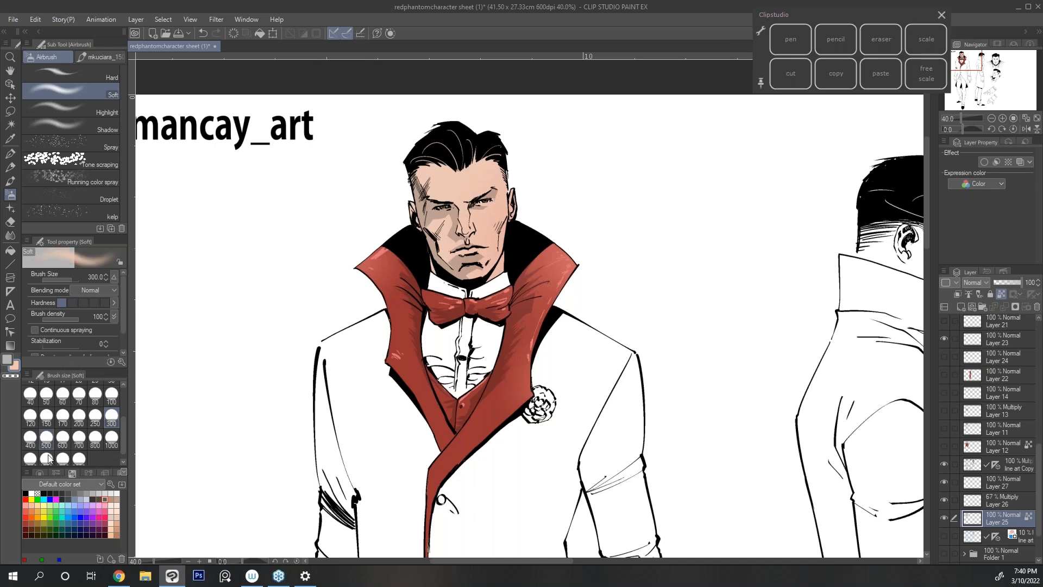
# Airbrush a paler skin tone onto the lit side of the face and switch to the G-pen.
pyautogui.click(110, 505)
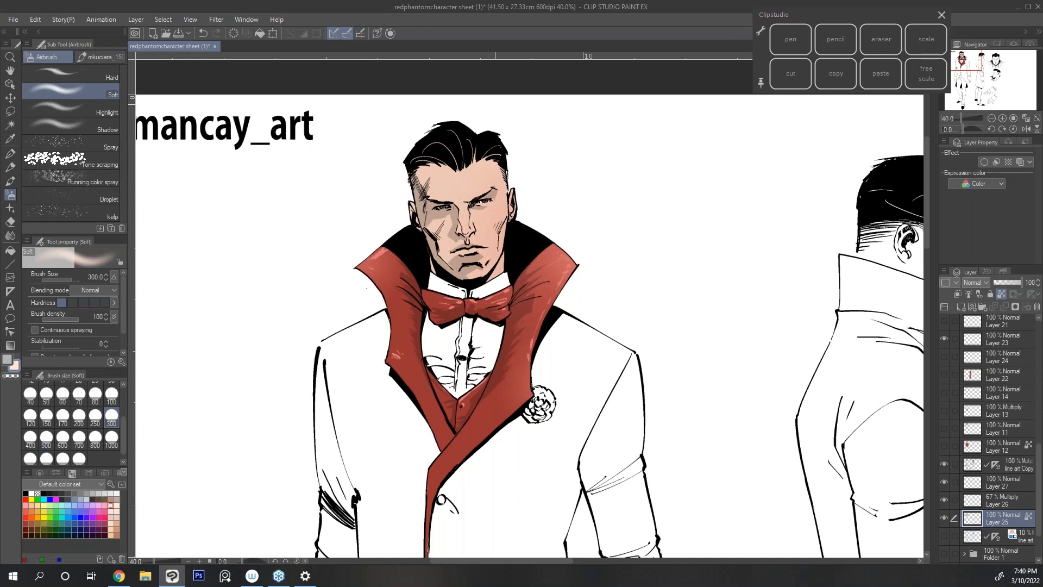
pyautogui.moveTo(491, 166); pyautogui.dragTo(505, 209)
pyautogui.press('p')
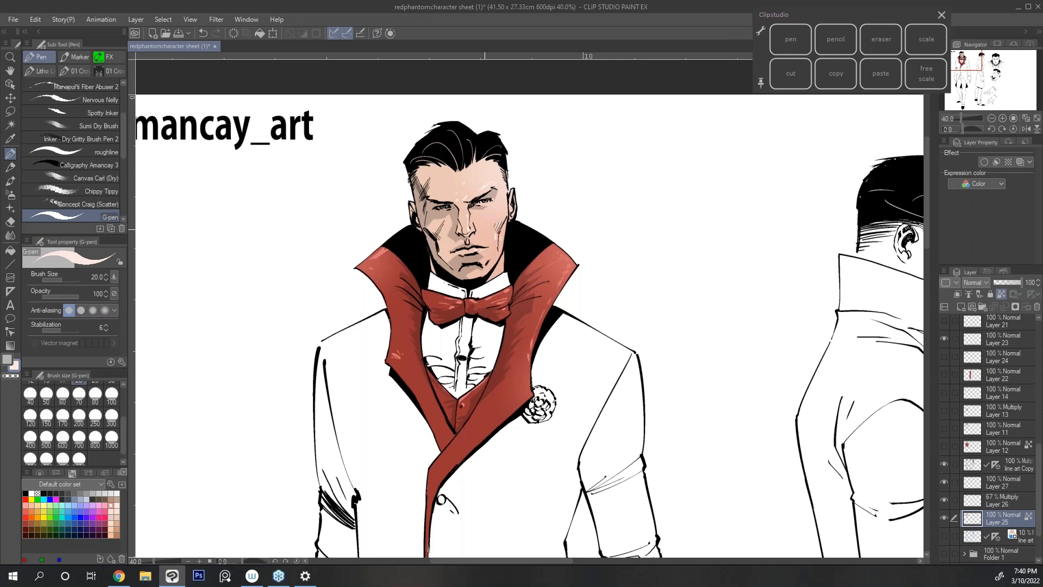
# Hide the in-progress line art and color layers and show Folder 1 with the finished color sheet.
pyautogui.click(991, 119)
pyautogui.press('space')
pyautogui.moveTo(710, 314); pyautogui.dragTo(625, 234)
pyautogui.click(992, 120)
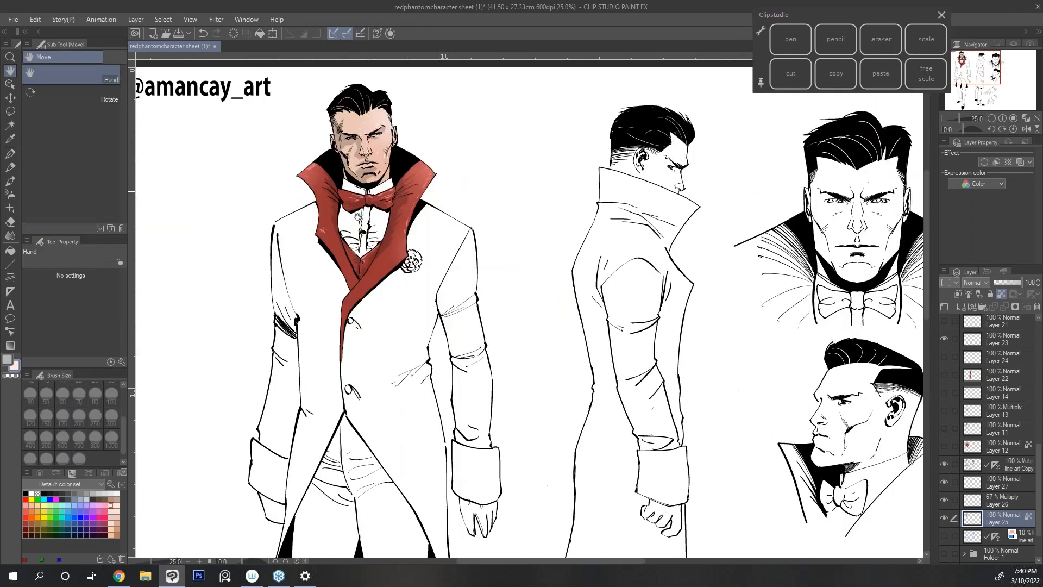
pyautogui.click(991, 119)
pyautogui.moveTo(781, 303); pyautogui.dragTo(692, 222)
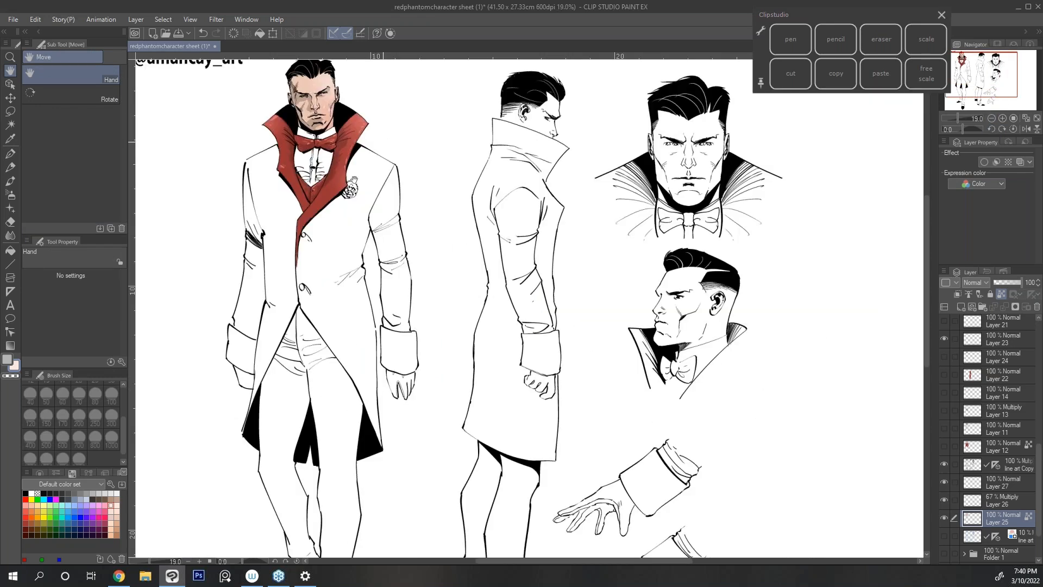
pyautogui.click(991, 119)
pyautogui.moveTo(768, 221); pyautogui.dragTo(715, 181)
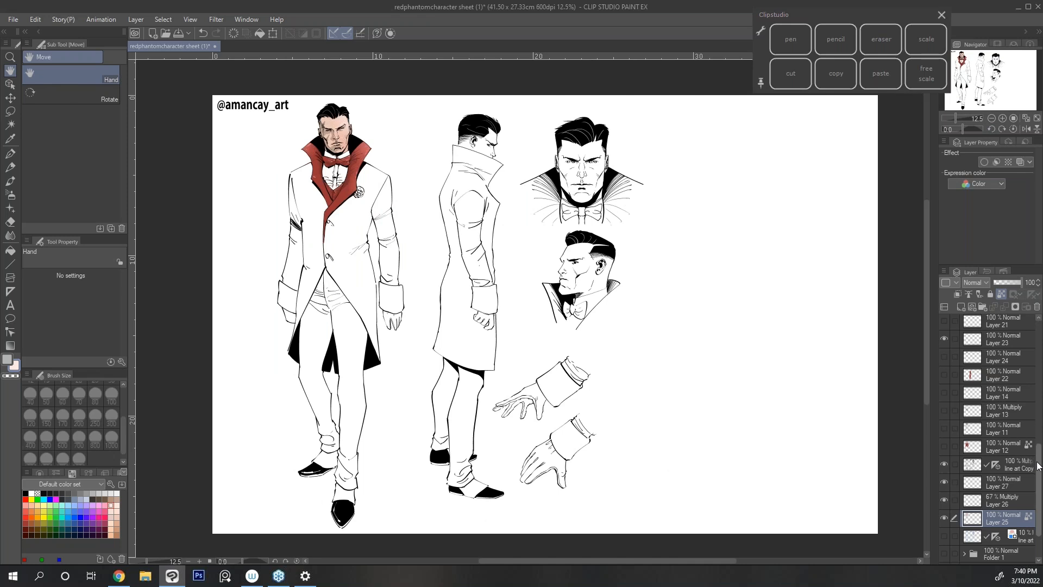
pyautogui.click(944, 515)
pyautogui.scroll(-2, 959, 511)
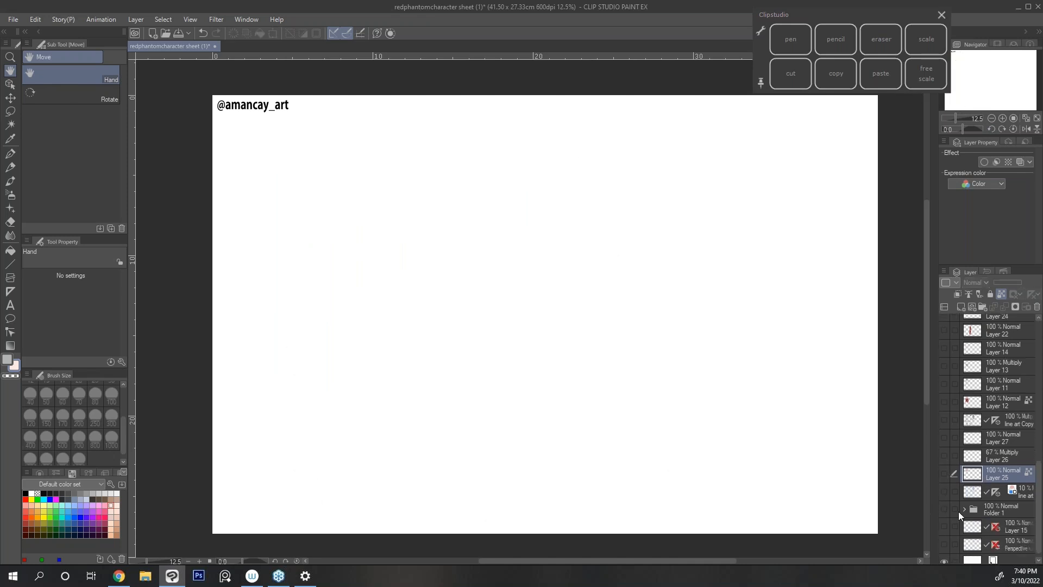
pyautogui.click(944, 508)
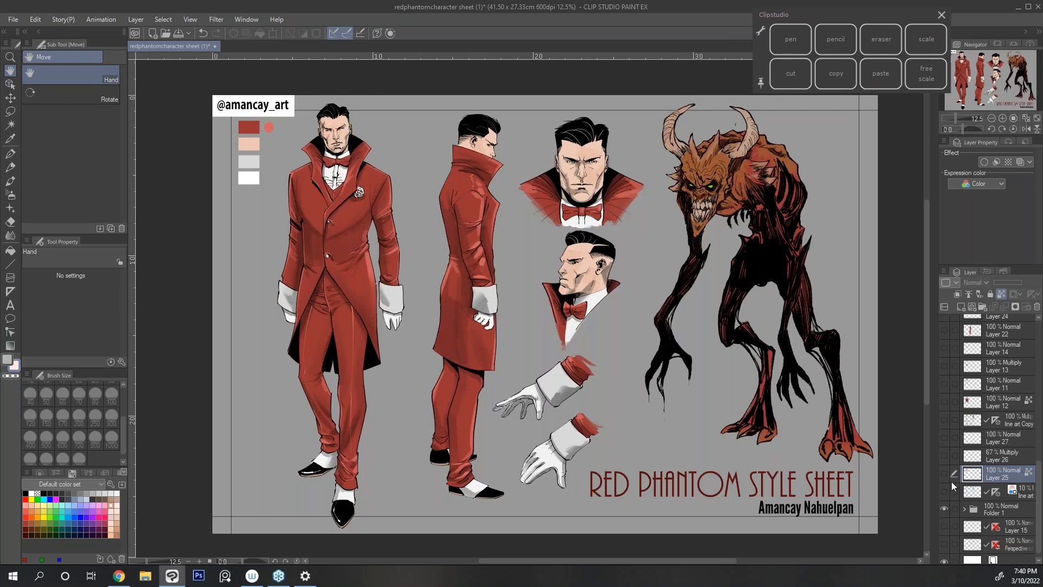
# Examine the finished sheet's palette swatches, front and side figures, head studies and creature.
pyautogui.click(1002, 118)
pyautogui.click(1000, 90)
pyautogui.moveTo(1000, 90); pyautogui.dragTo(978, 79)
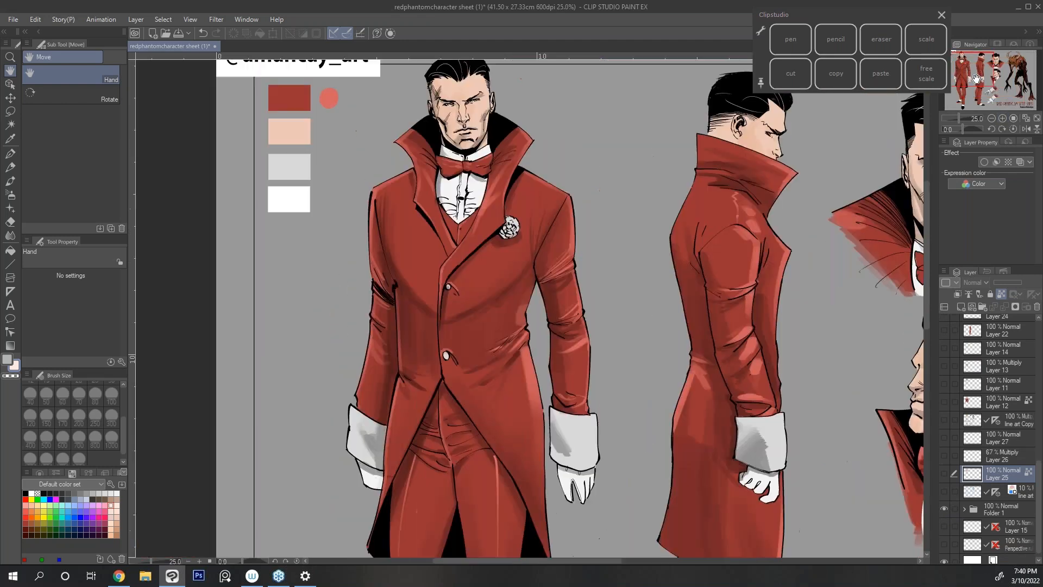
pyautogui.moveTo(299, 95); pyautogui.dragTo(315, 136)
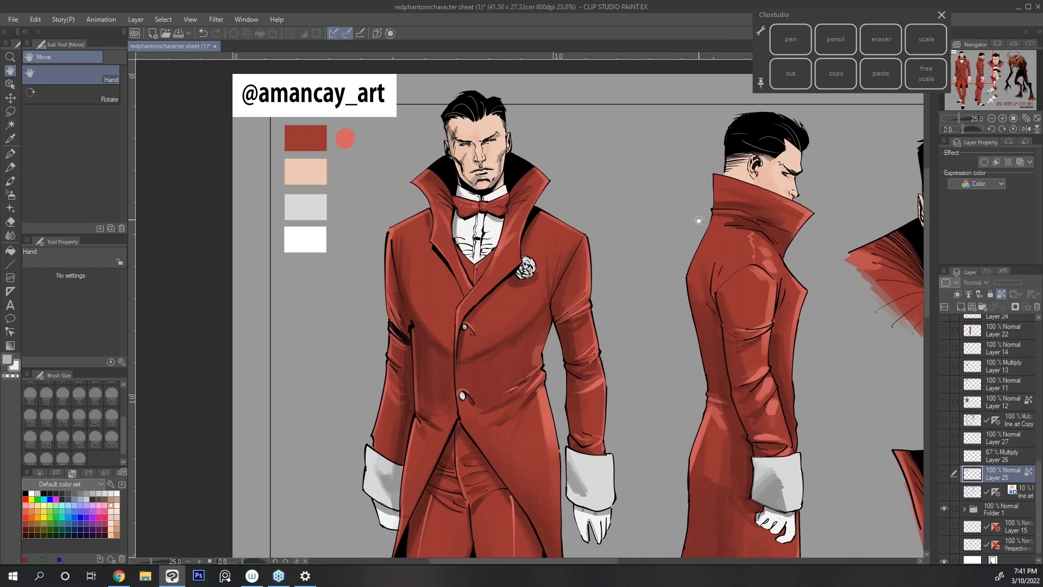
pyautogui.click(992, 117)
pyautogui.moveTo(979, 78); pyautogui.dragTo(989, 85)
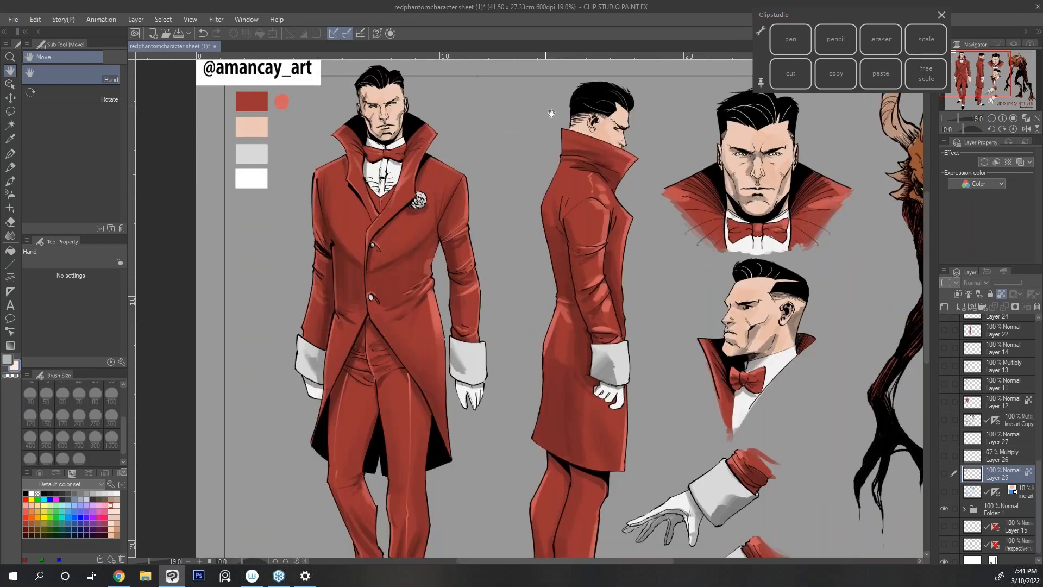
pyautogui.moveTo(995, 82); pyautogui.dragTo(1016, 89)
pyautogui.click(991, 119)
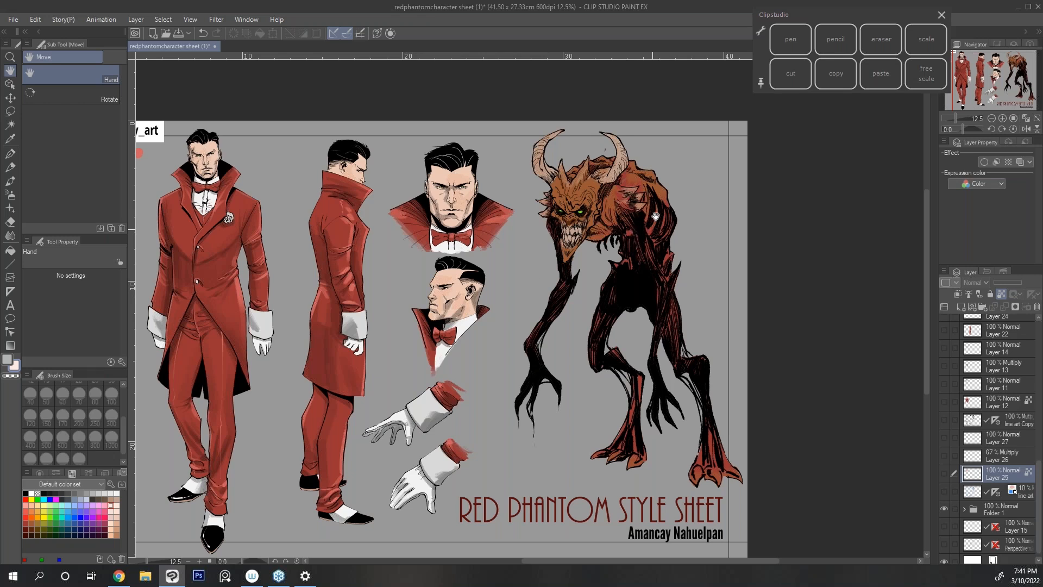
pyautogui.hotkey('ctrl', 's')
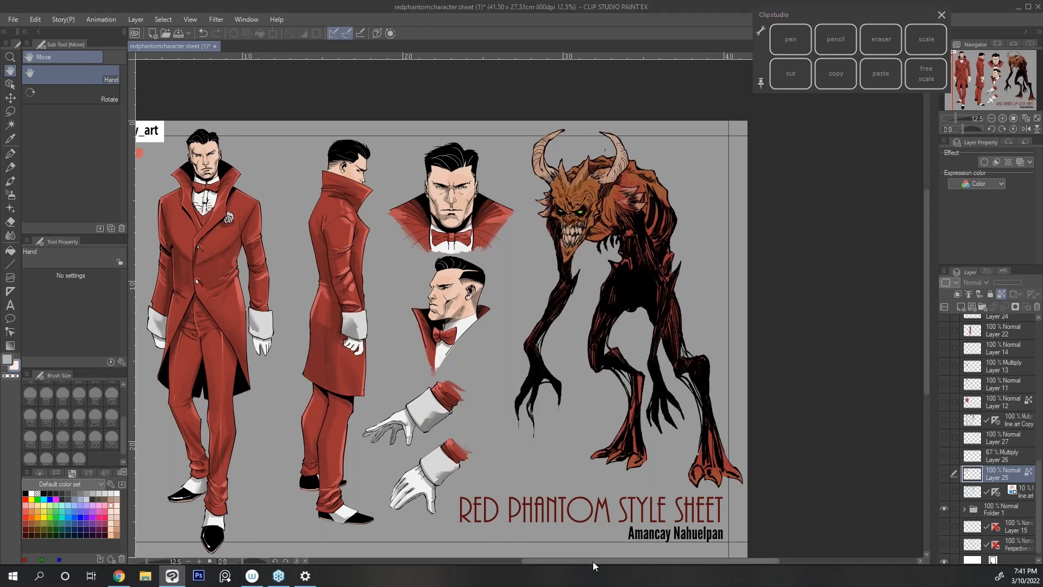
pyautogui.moveTo(592, 562); pyautogui.dragTo(555, 558)
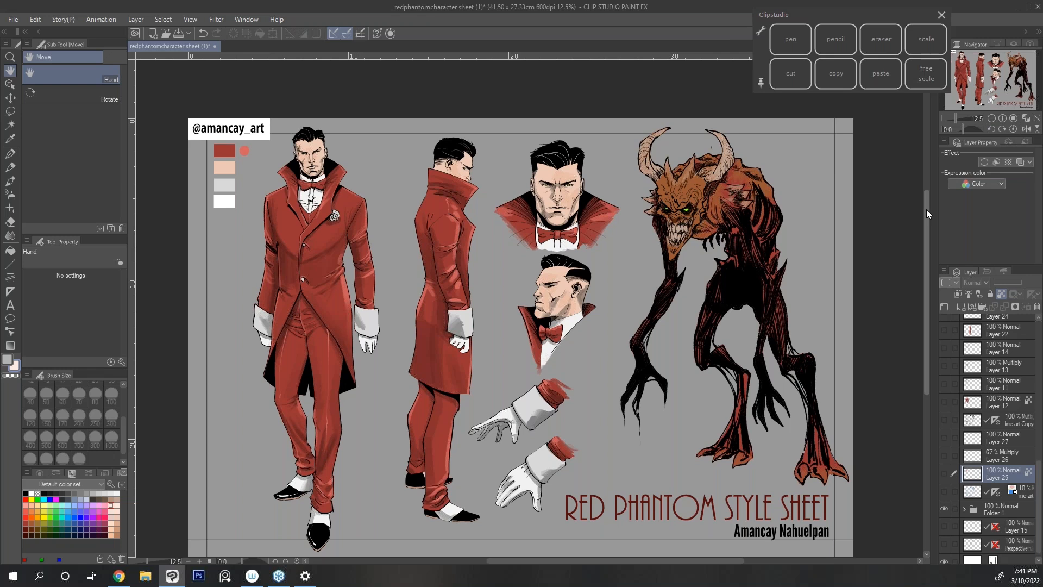
pyautogui.scroll(-2, 927, 209)
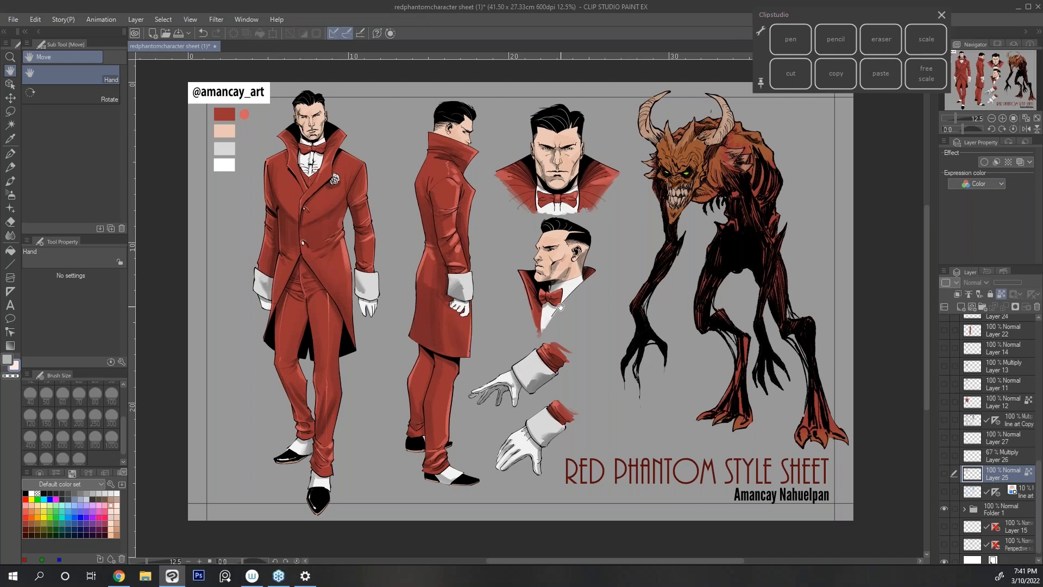
# Inspect the front figure's coat shading and highlights up close, and review the whole style sheet.
pyautogui.click(1002, 119)
pyautogui.moveTo(999, 112); pyautogui.dragTo(965, 99)
pyautogui.click(1002, 118)
pyautogui.click(1002, 119)
pyautogui.moveTo(927, 318); pyautogui.dragTo(932, 165)
pyautogui.click(992, 118)
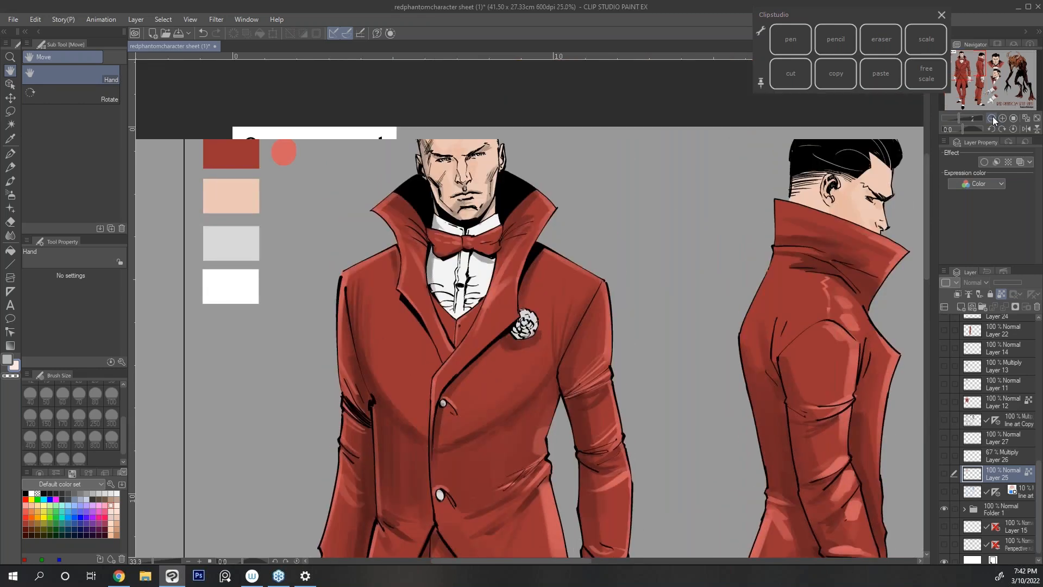
pyautogui.click(993, 117)
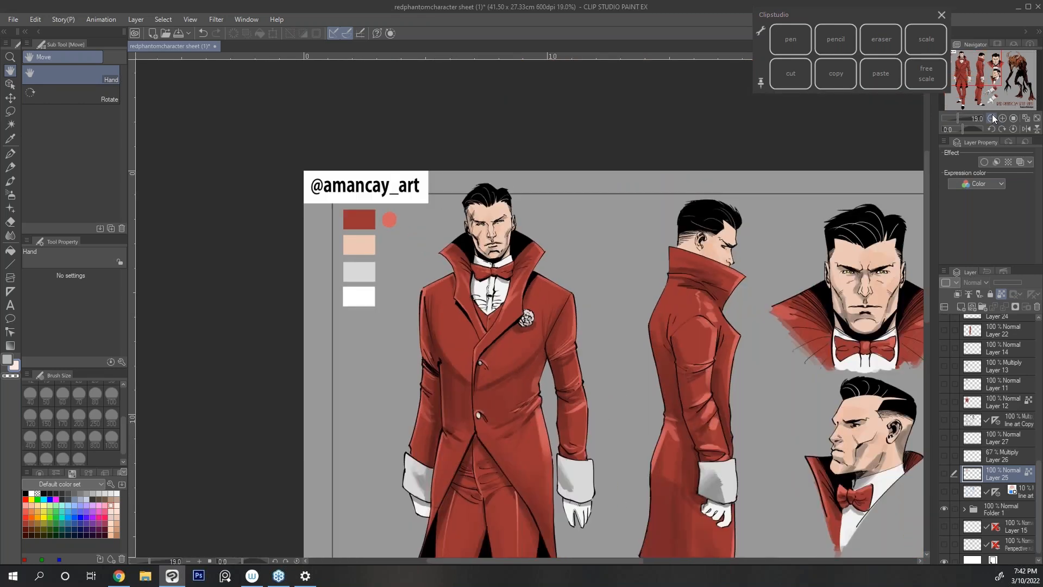
pyautogui.moveTo(983, 75); pyautogui.dragTo(994, 87)
pyautogui.click(992, 118)
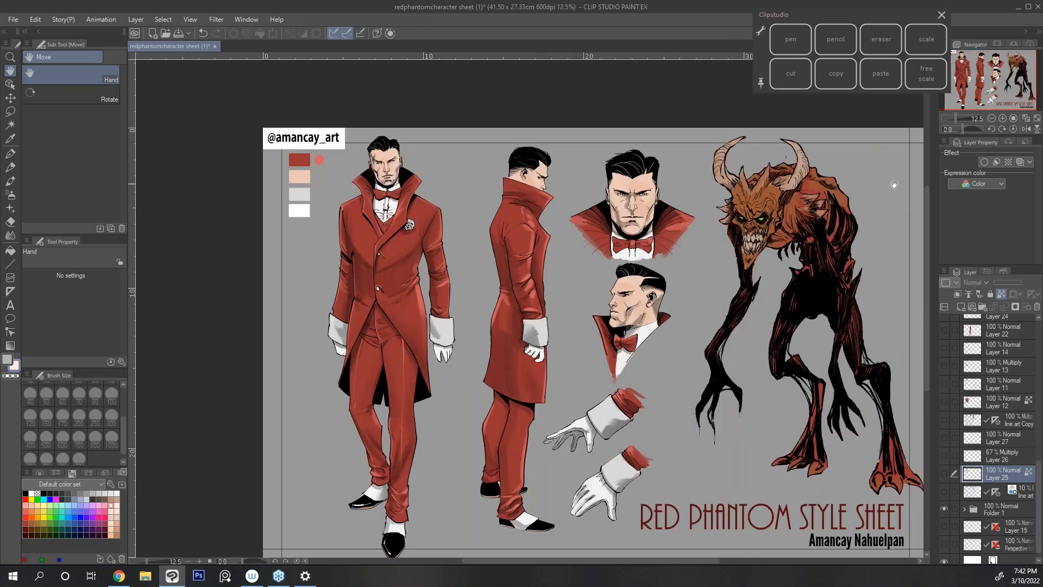
pyautogui.moveTo(879, 181); pyautogui.dragTo(823, 147)
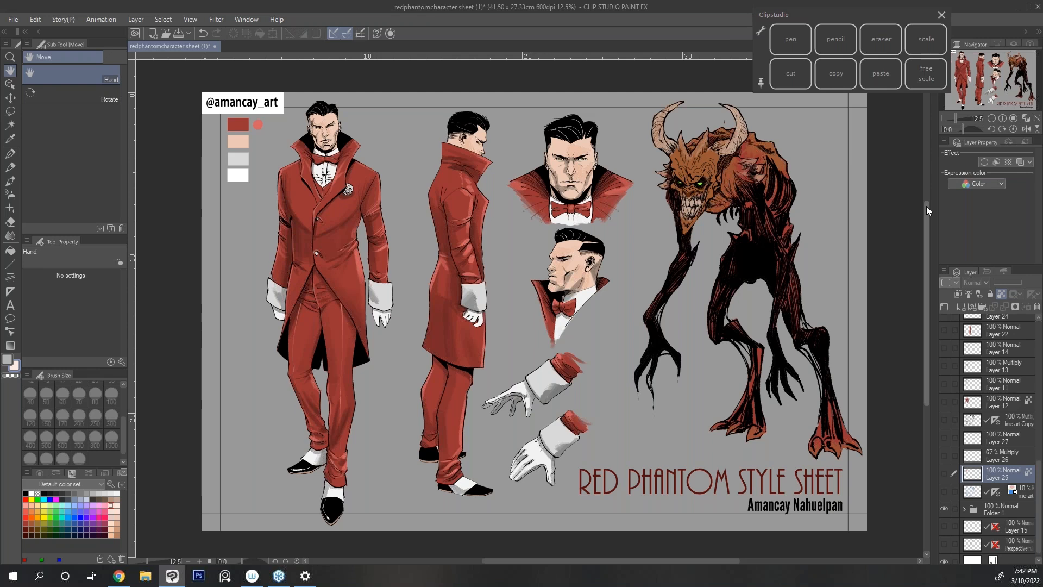
pyautogui.moveTo(927, 207); pyautogui.dragTo(926, 204)
# Move the floating Clipstudio shortcut panel onto the canvas over the creature's horns.
pyautogui.moveTo(903, 11)
pyautogui.mouseDown()
pyautogui.moveTo(913, 20)
pyautogui.moveTo(907, 13)
pyautogui.mouseUp()
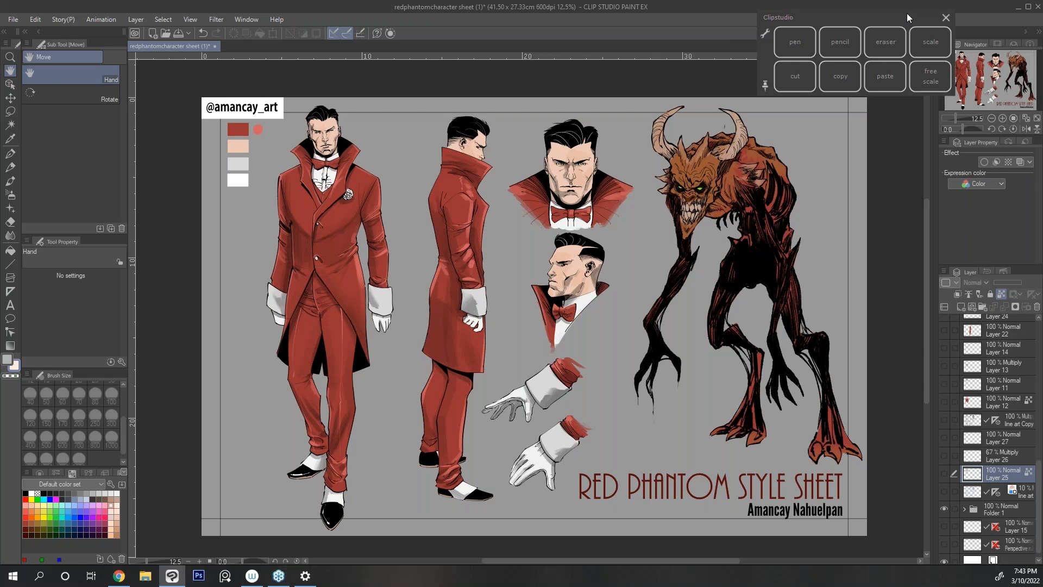
pyautogui.moveTo(907, 18); pyautogui.dragTo(882, 72)
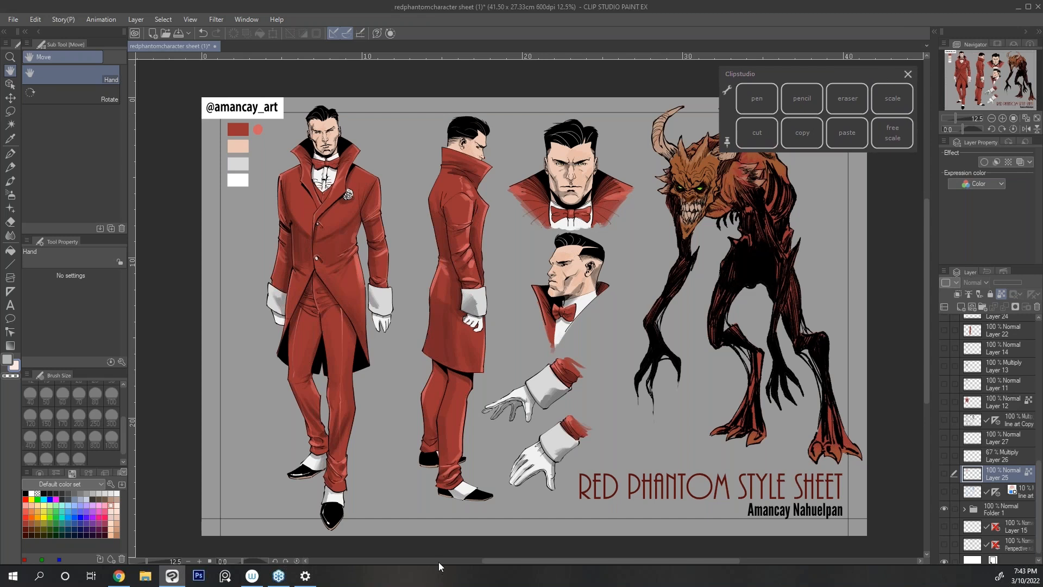
pyautogui.moveTo(877, 75); pyautogui.dragTo(879, 74)
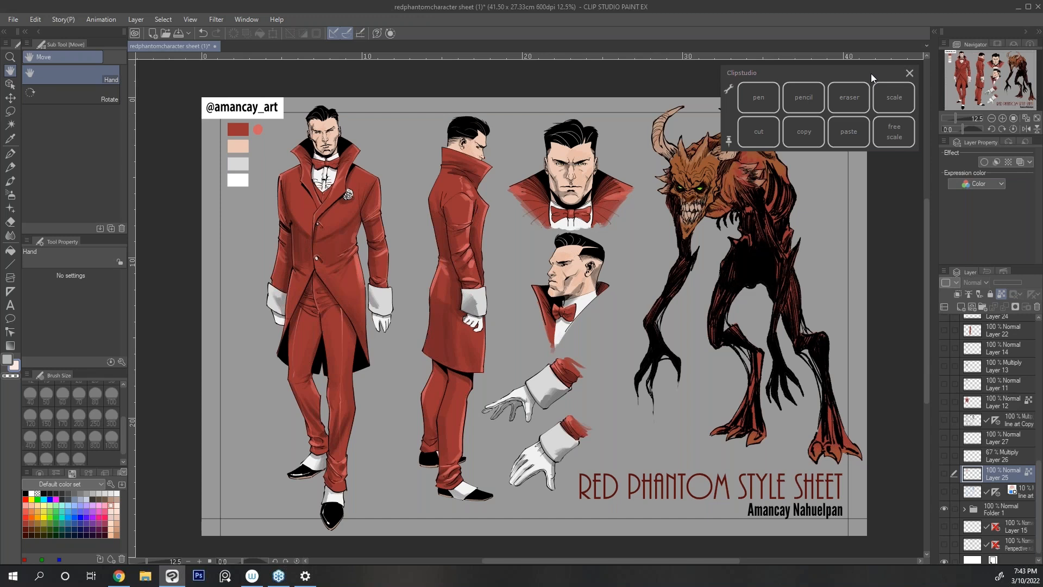
# Open Wacom Desktop Center to view its device and update information, and close it again.
pyautogui.click(252, 580)
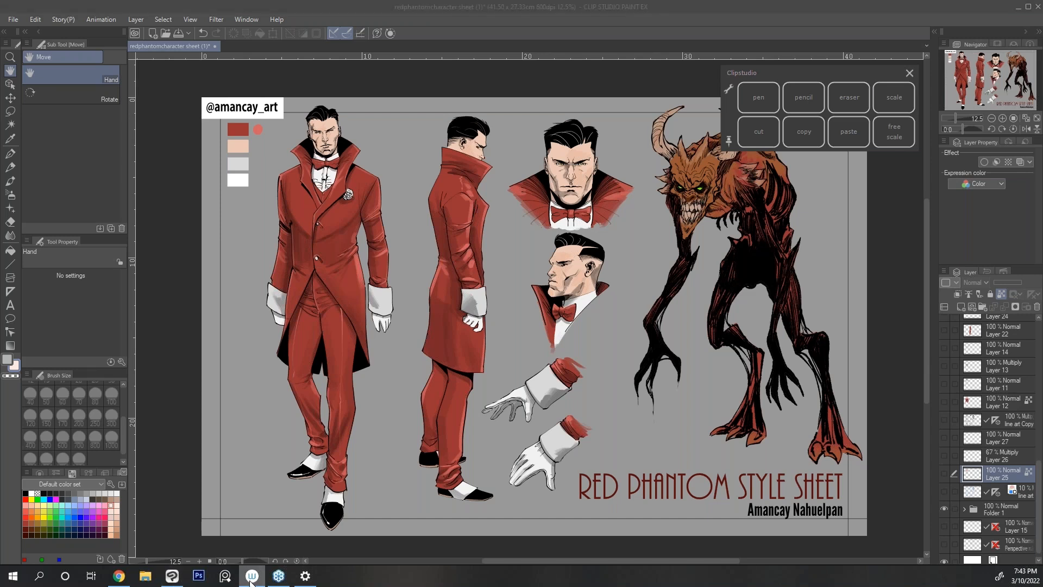
pyautogui.moveTo(1042, 130); pyautogui.dragTo(574, 140)
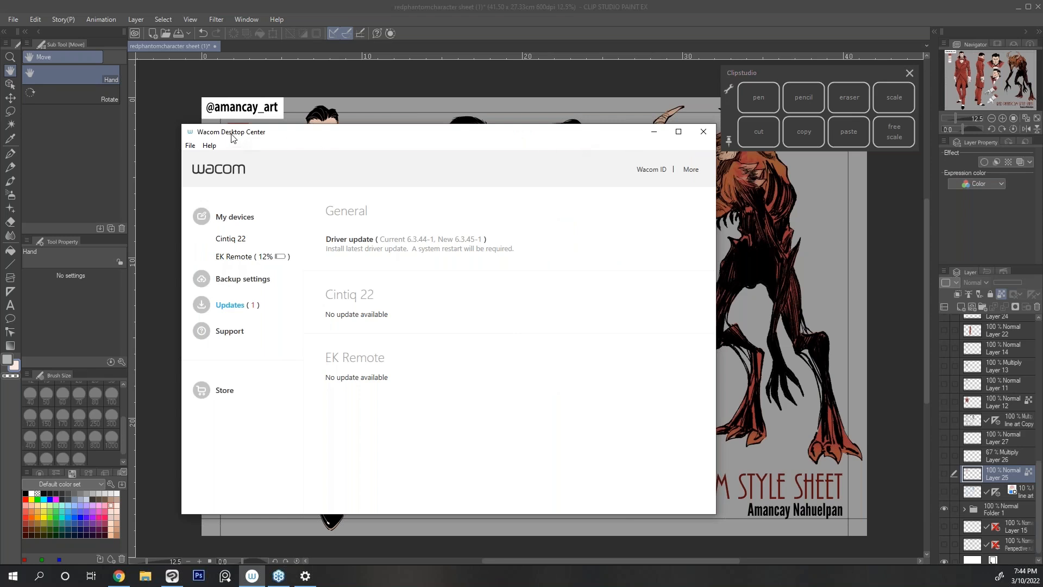
pyautogui.click(703, 136)
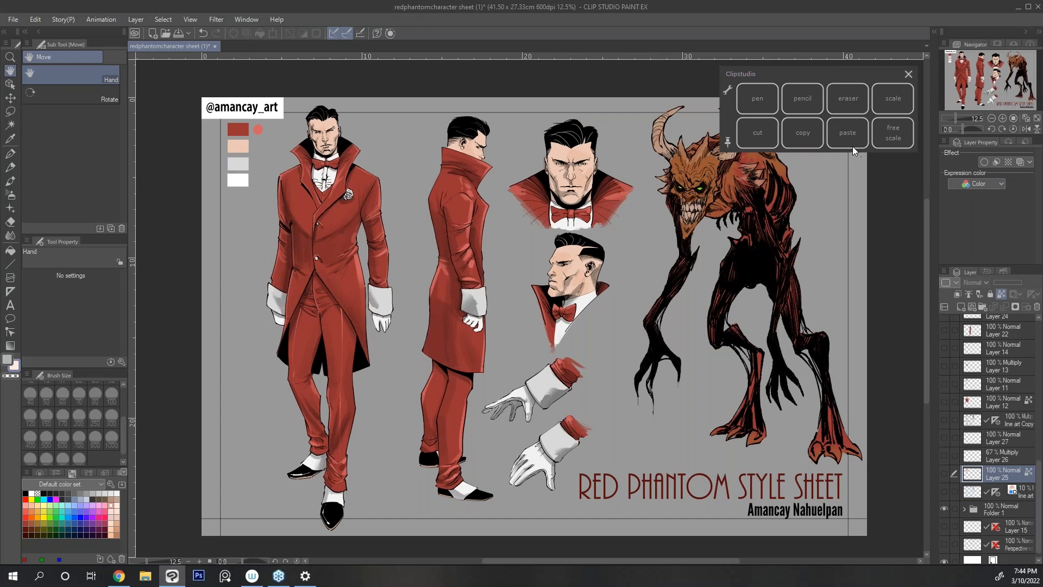
pyautogui.moveTo(849, 73); pyautogui.dragTo(856, 70)
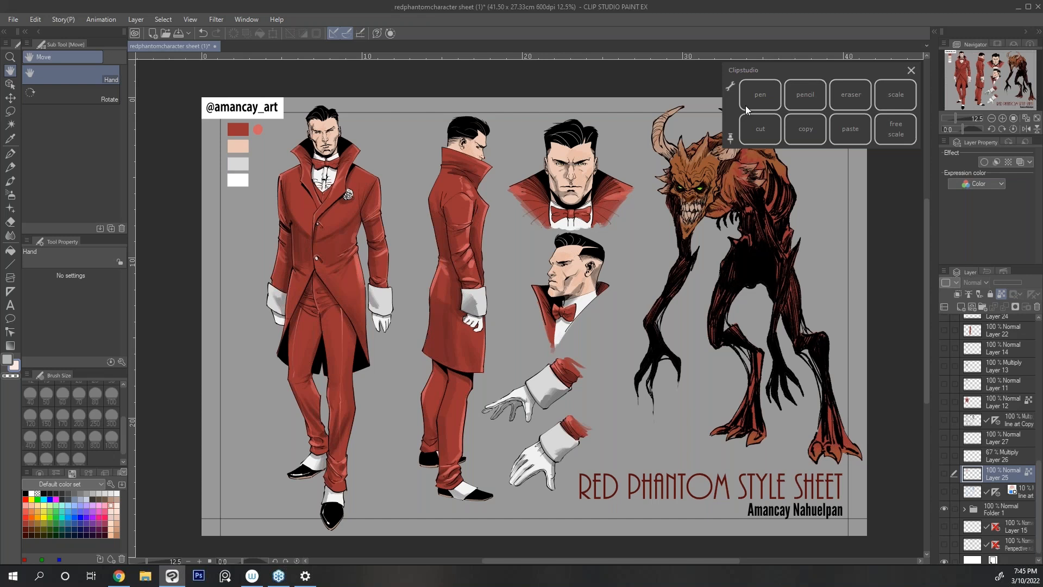
# Review the Darker pencil among the Pencil sub tools and the G-pen among the Pen sub tools.
pyautogui.press('p')
pyautogui.click(108, 78)
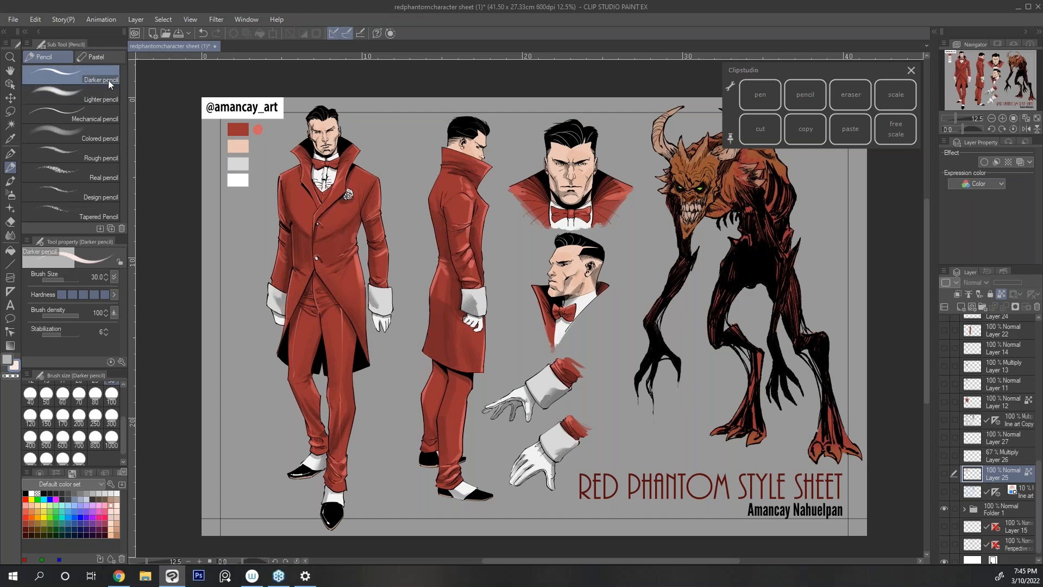
pyautogui.click(9, 153)
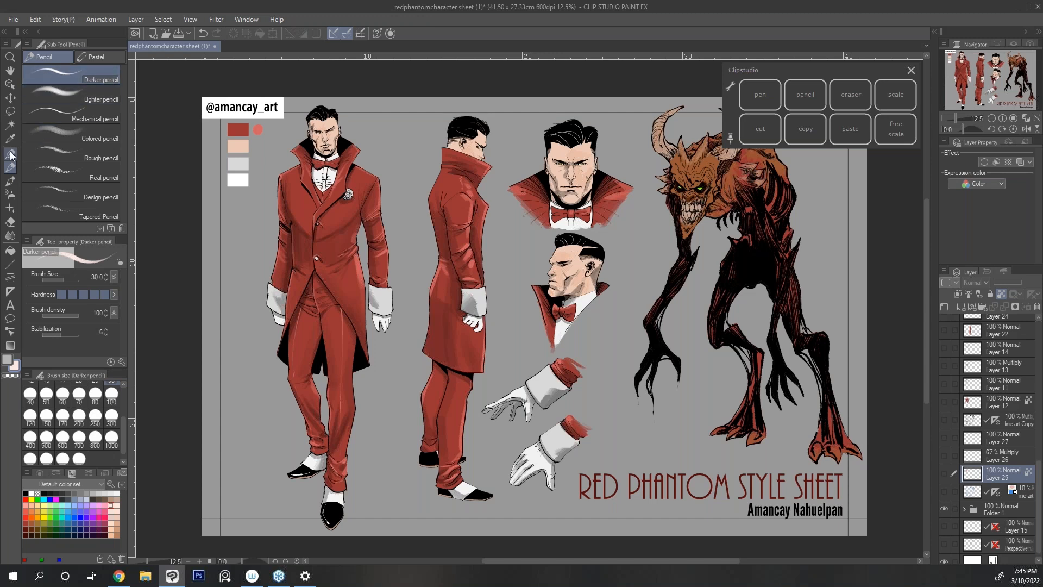
pyautogui.scroll(-3, 122, 126)
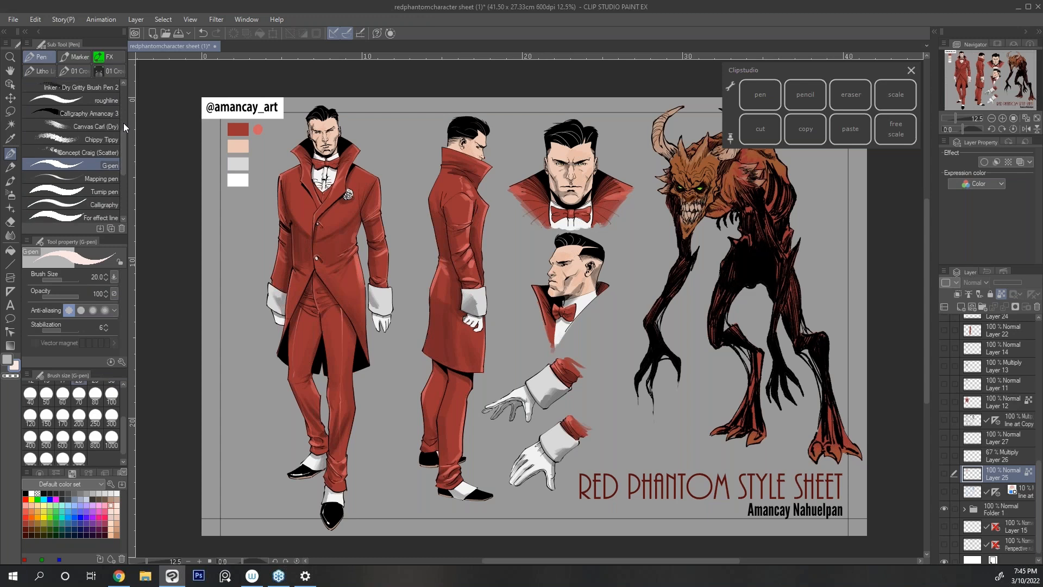
pyautogui.scroll(-1, 122, 155)
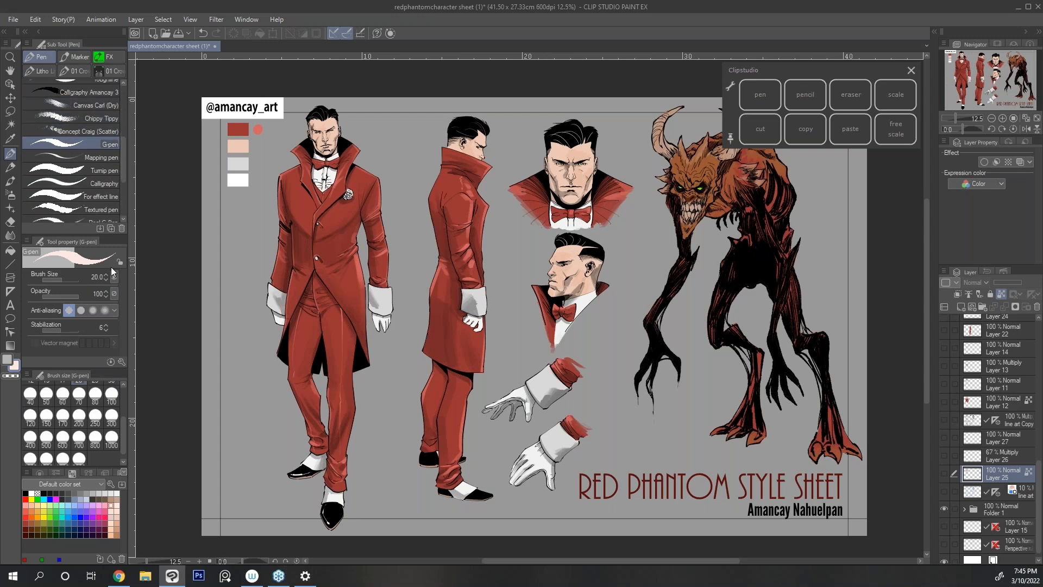
# Browse the Pen sub tools around the G-pen and back up to the Amancay inking brushes.
pyautogui.scroll(2, 122, 169)
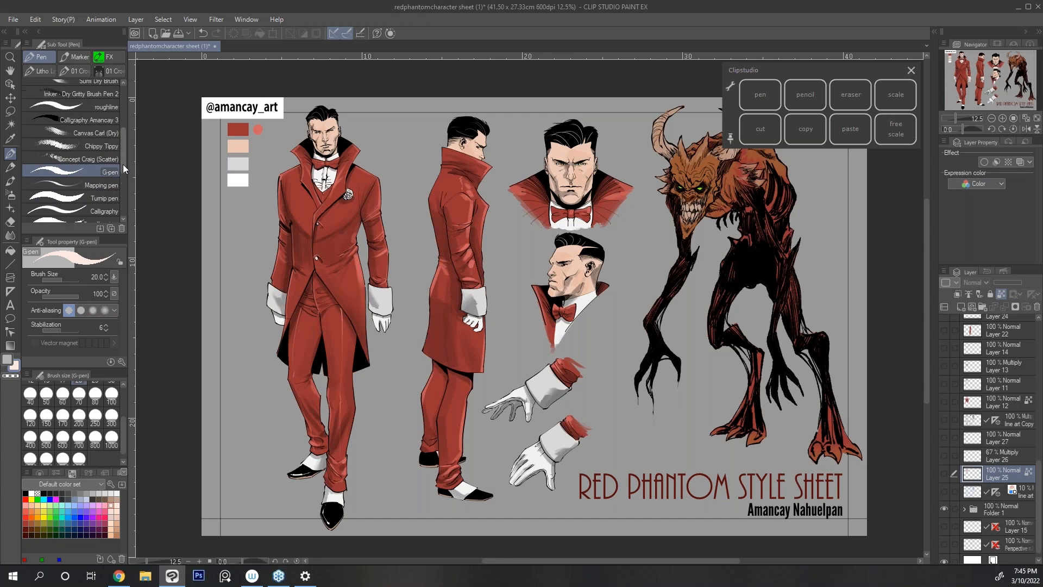
pyautogui.scroll(-1, 122, 165)
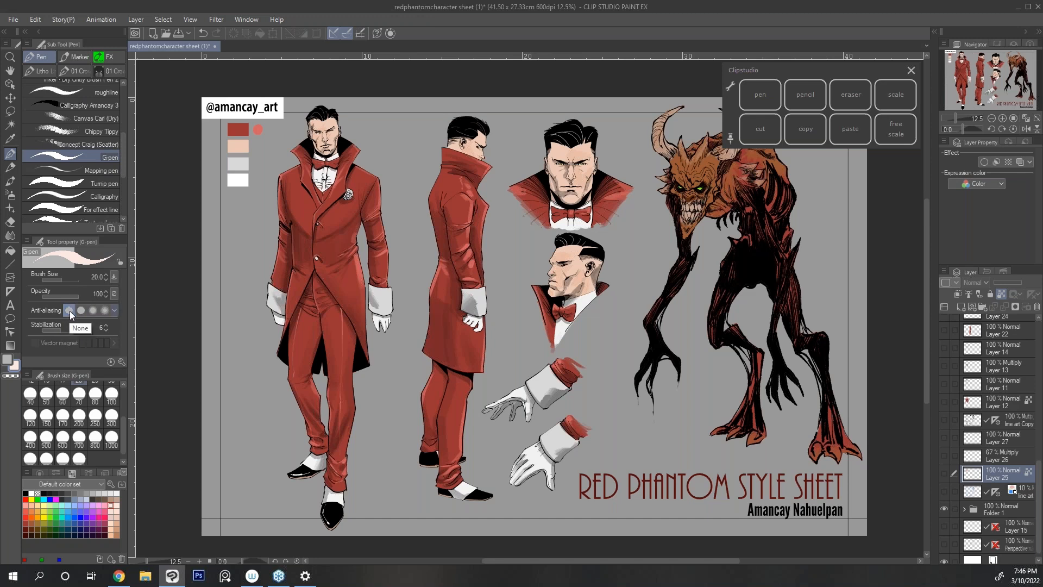
pyautogui.moveTo(122, 158); pyautogui.dragTo(123, 121)
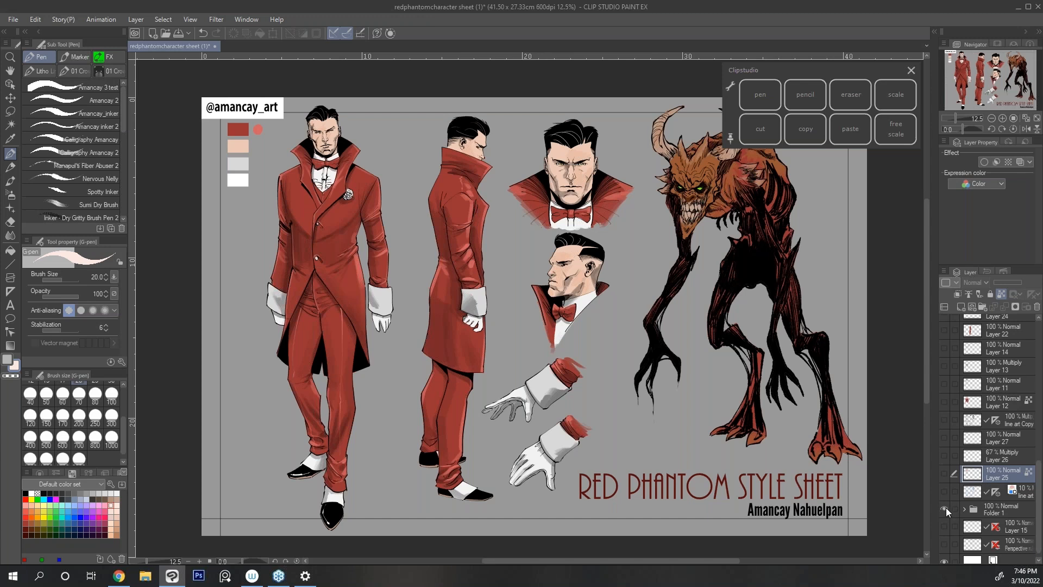
# Hide the Folder 1 artwork and spray black specks with the Droplet airbrush on a new layer above Layer 25.
pyautogui.click(9, 208)
pyautogui.click(10, 194)
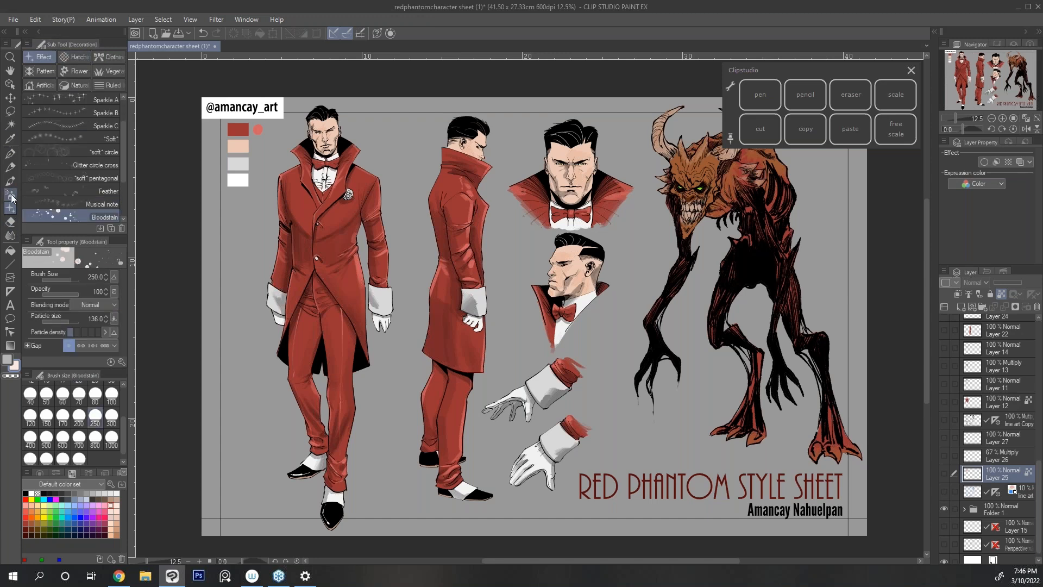
pyautogui.click(943, 510)
pyautogui.click(82, 199)
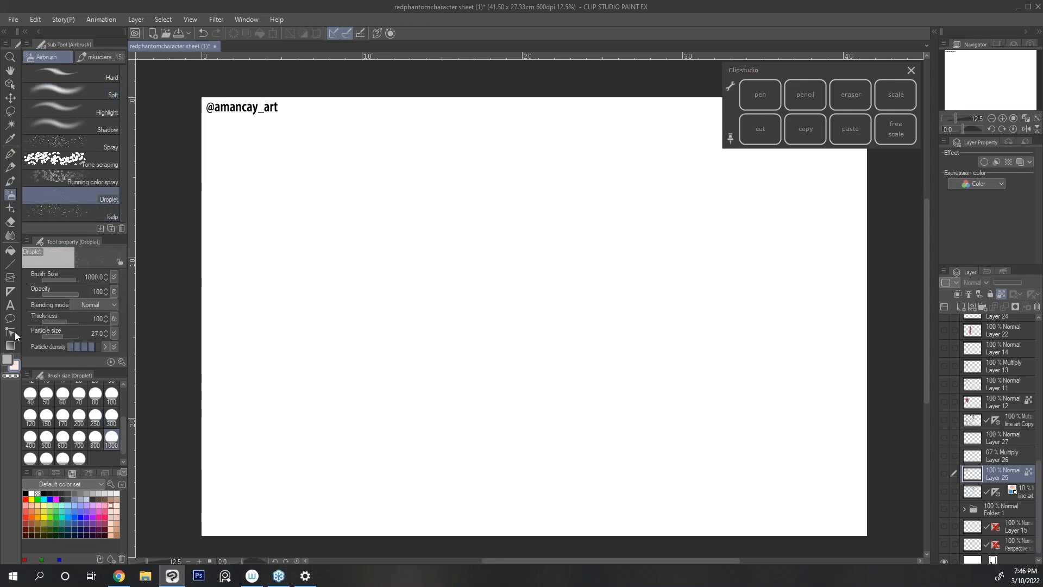
pyautogui.click(25, 494)
pyautogui.click(960, 306)
pyautogui.click(492, 307)
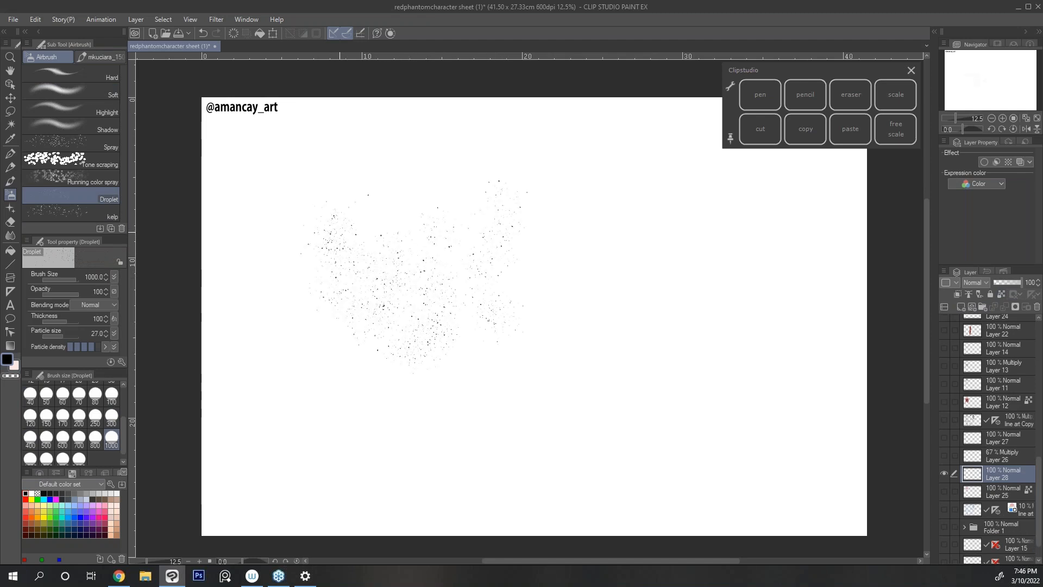
# Scatter Bloodstain decoration dots beside and below the sprayed specks, at brush sizes 250 and 300.
pyautogui.click(11, 209)
pyautogui.moveTo(305, 228)
pyautogui.mouseDown()
pyautogui.moveTo(311, 250)
pyautogui.moveTo(276, 318)
pyautogui.mouseUp()
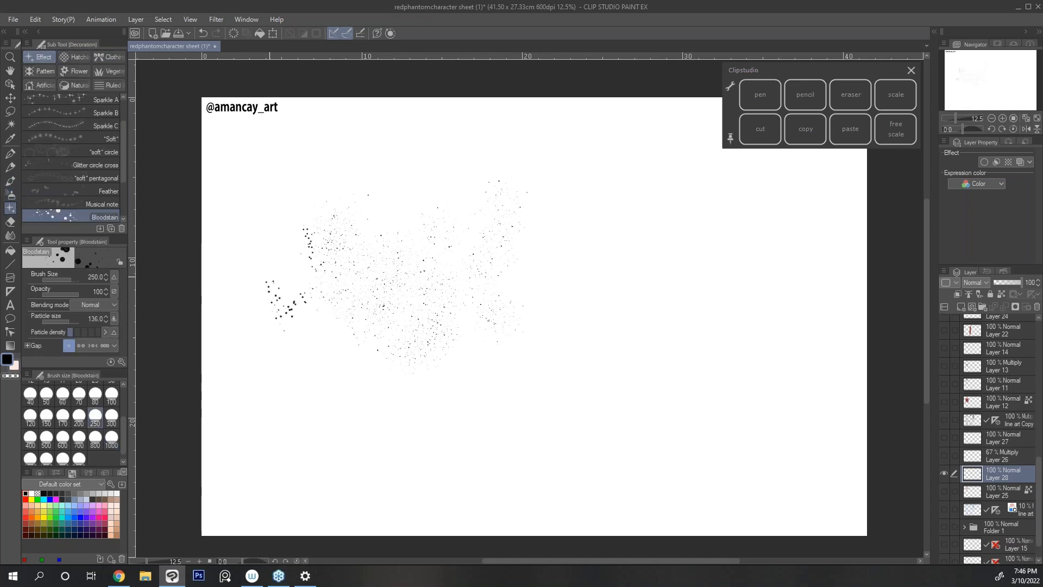
pyautogui.click(111, 416)
pyautogui.moveTo(342, 355); pyautogui.dragTo(377, 397)
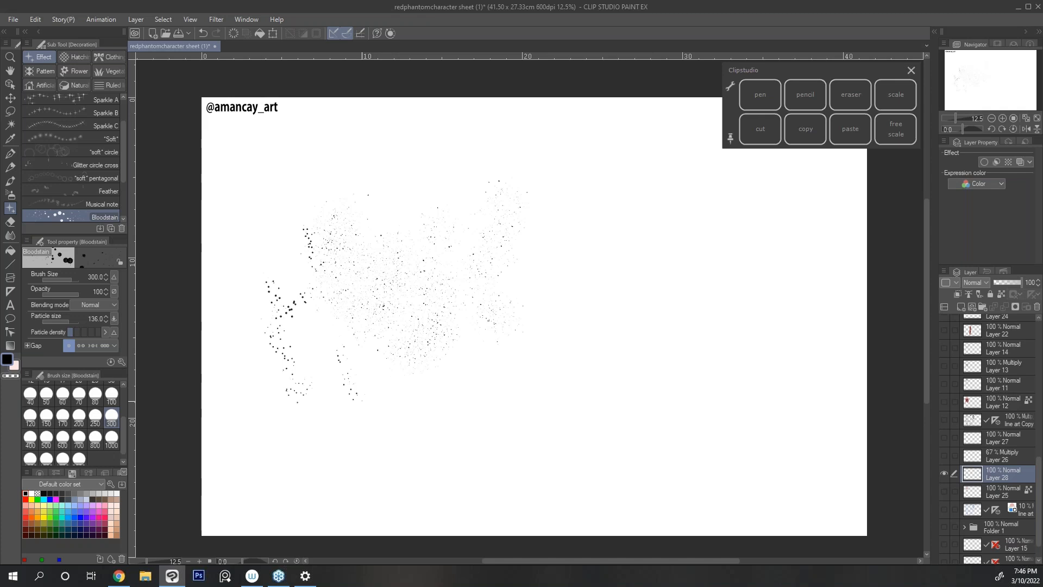
# Draw a thin wavy G-pen line and add Sumi Dry Brush strokes around it, raising the dry brush size to 300.
pyautogui.click(10, 154)
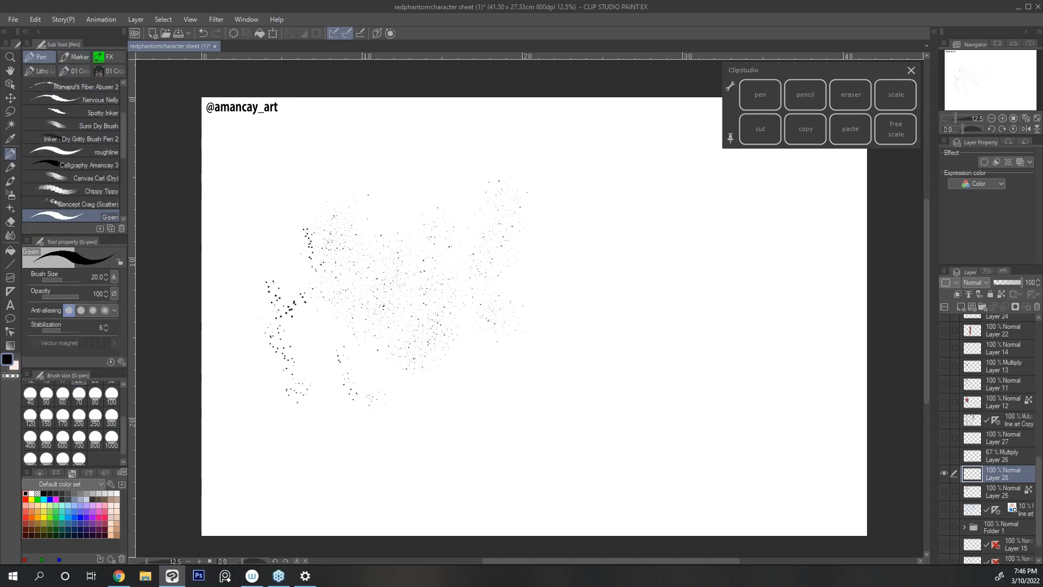
pyautogui.moveTo(270, 177); pyautogui.dragTo(294, 287)
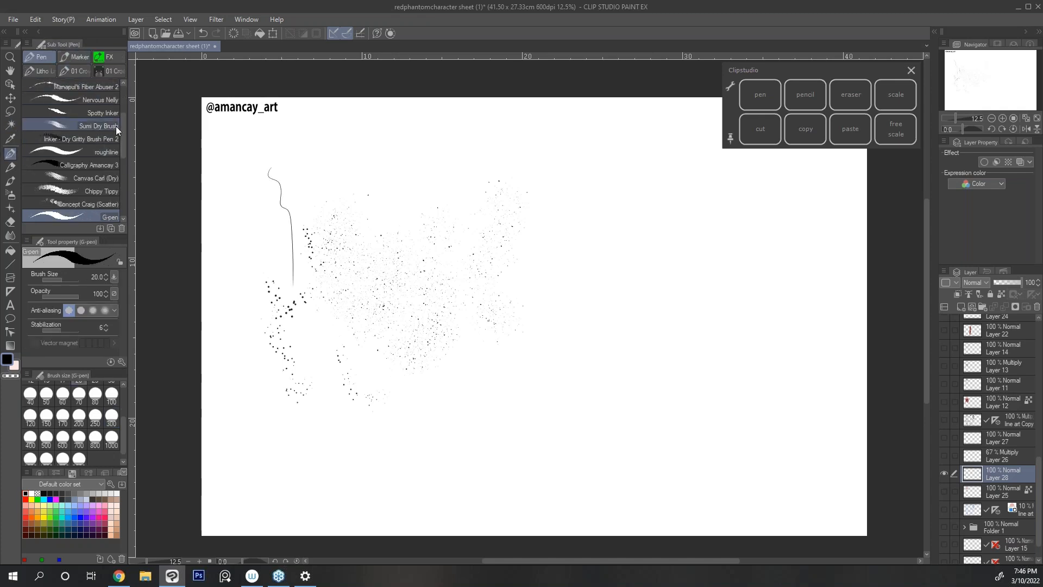
pyautogui.click(98, 126)
pyautogui.moveTo(355, 174)
pyautogui.mouseDown()
pyautogui.moveTo(361, 225)
pyautogui.moveTo(365, 210)
pyautogui.mouseUp()
pyautogui.moveTo(371, 166); pyautogui.dragTo(375, 224)
pyautogui.click(111, 415)
pyautogui.moveTo(278, 211)
pyautogui.mouseDown()
pyautogui.moveTo(244, 266)
pyautogui.moveTo(298, 191)
pyautogui.mouseUp()
pyautogui.moveTo(267, 244); pyautogui.dragTo(317, 183)
pyautogui.moveTo(284, 229); pyautogui.dragTo(351, 170)
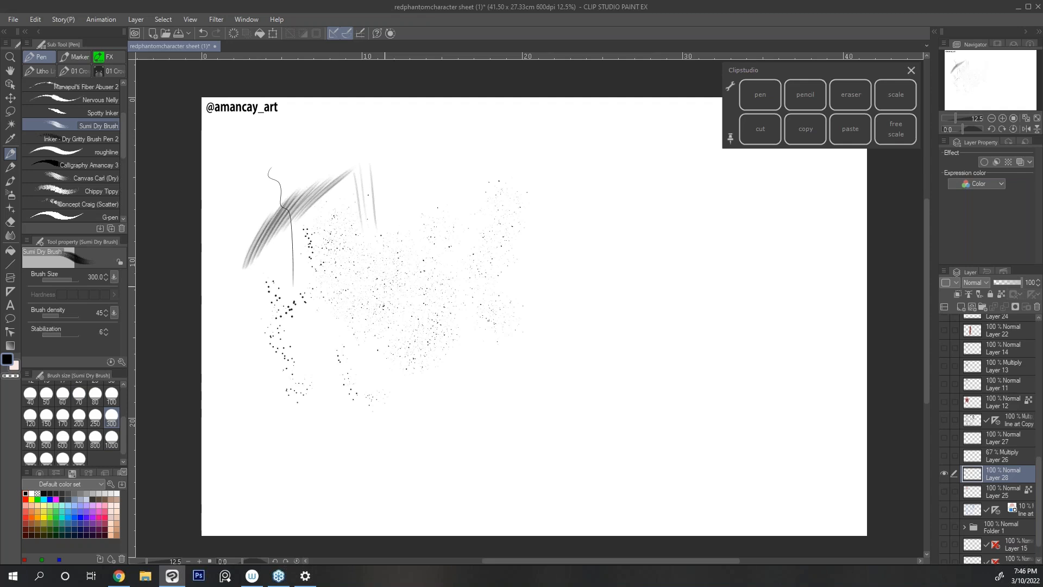
# Paint several short curved strokes with the TOWBFude01 brush above the sprayed specks.
pyautogui.click(116, 70)
pyautogui.moveTo(124, 167); pyautogui.dragTo(125, 86)
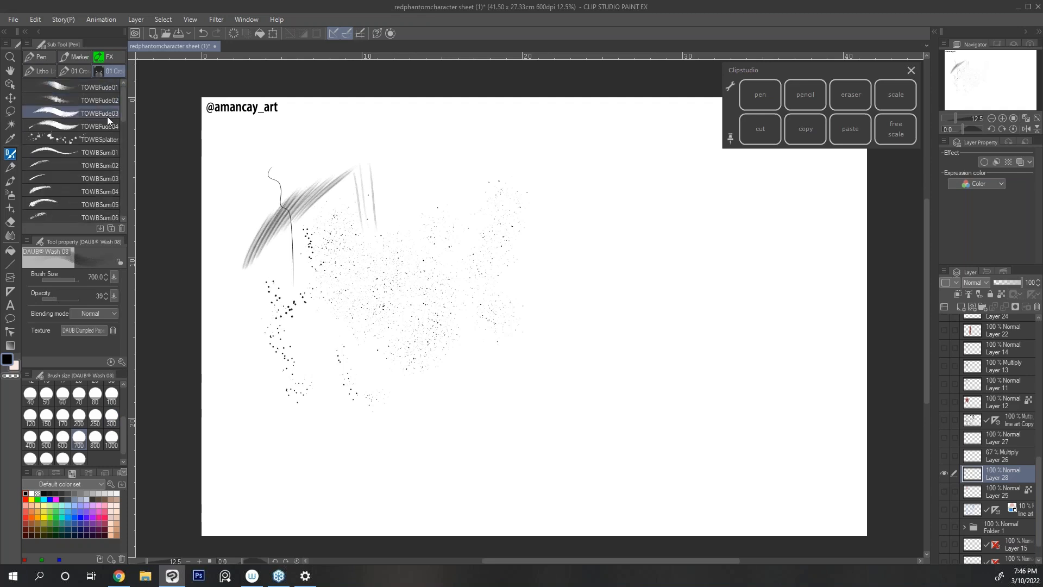
pyautogui.click(106, 86)
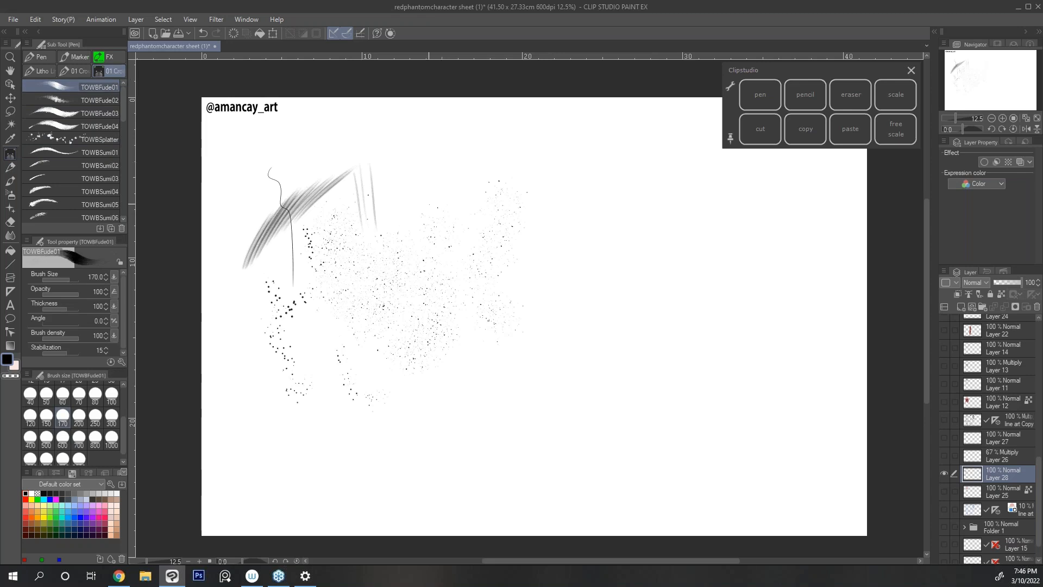
pyautogui.moveTo(435, 166); pyautogui.dragTo(420, 221)
pyautogui.moveTo(447, 189)
pyautogui.mouseDown()
pyautogui.moveTo(431, 219)
pyautogui.moveTo(416, 238)
pyautogui.mouseUp()
pyautogui.moveTo(412, 196)
pyautogui.mouseDown()
pyautogui.moveTo(404, 245)
pyautogui.moveTo(423, 267)
pyautogui.moveTo(404, 277)
pyautogui.mouseUp()
# Paint an S-curve with a curl and short accent strokes using the TOWBFude02 brush at size 250.
pyautogui.click(111, 101)
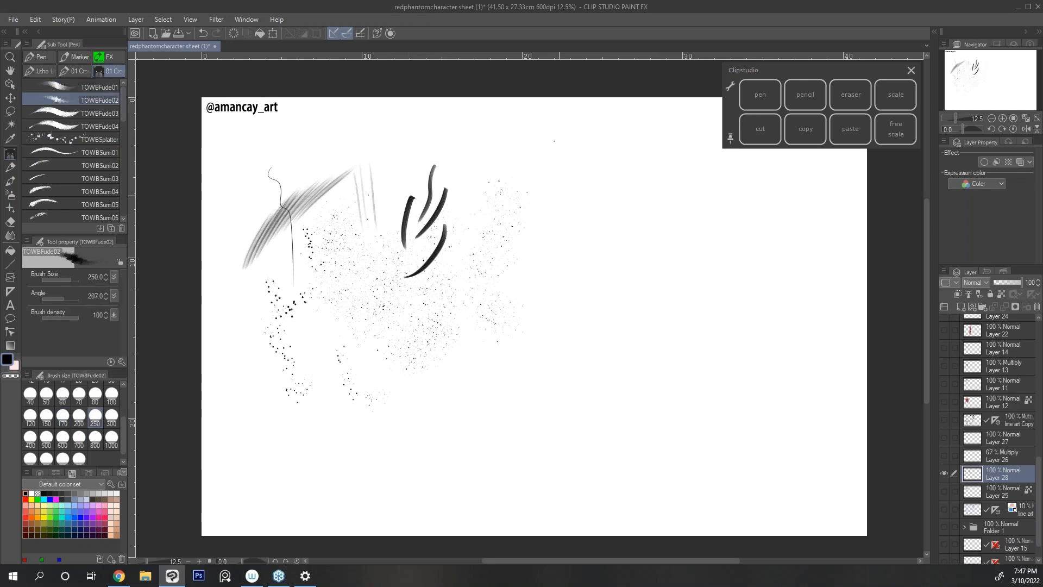
pyautogui.moveTo(565, 204)
pyautogui.mouseDown()
pyautogui.moveTo(506, 266)
pyautogui.moveTo(514, 271)
pyautogui.mouseUp()
pyautogui.moveTo(549, 260)
pyautogui.mouseDown()
pyautogui.moveTo(548, 279)
pyautogui.moveTo(525, 294)
pyautogui.mouseUp()
pyautogui.moveTo(505, 289); pyautogui.dragTo(501, 299)
# Paint thick tapering curves across and below the sprayed specks with the TOWBFude04 brush.
pyautogui.click(103, 128)
pyautogui.moveTo(536, 191)
pyautogui.mouseDown()
pyautogui.moveTo(513, 230)
pyautogui.moveTo(428, 294)
pyautogui.moveTo(446, 267)
pyautogui.moveTo(375, 331)
pyautogui.mouseUp()
pyautogui.moveTo(375, 255)
pyautogui.mouseDown()
pyautogui.moveTo(352, 271)
pyautogui.moveTo(353, 307)
pyautogui.mouseUp()
pyautogui.moveTo(420, 319)
pyautogui.mouseDown()
pyautogui.moveTo(415, 337)
pyautogui.moveTo(365, 331)
pyautogui.mouseUp()
pyautogui.moveTo(467, 321)
pyautogui.mouseDown()
pyautogui.moveTo(466, 350)
pyautogui.moveTo(437, 375)
pyautogui.mouseUp()
pyautogui.moveTo(569, 319)
pyautogui.mouseDown()
pyautogui.moveTo(523, 362)
pyautogui.moveTo(576, 349)
pyautogui.moveTo(550, 368)
pyautogui.mouseUp()
# Add a TOWBSplatter ink splatter beside the brush curves and hatch small line clusters near it with TOWBSumi01 at size 50.
pyautogui.click(71, 139)
pyautogui.moveTo(642, 234)
pyautogui.mouseDown()
pyautogui.moveTo(609, 283)
pyautogui.moveTo(625, 283)
pyautogui.mouseUp()
pyautogui.click(71, 152)
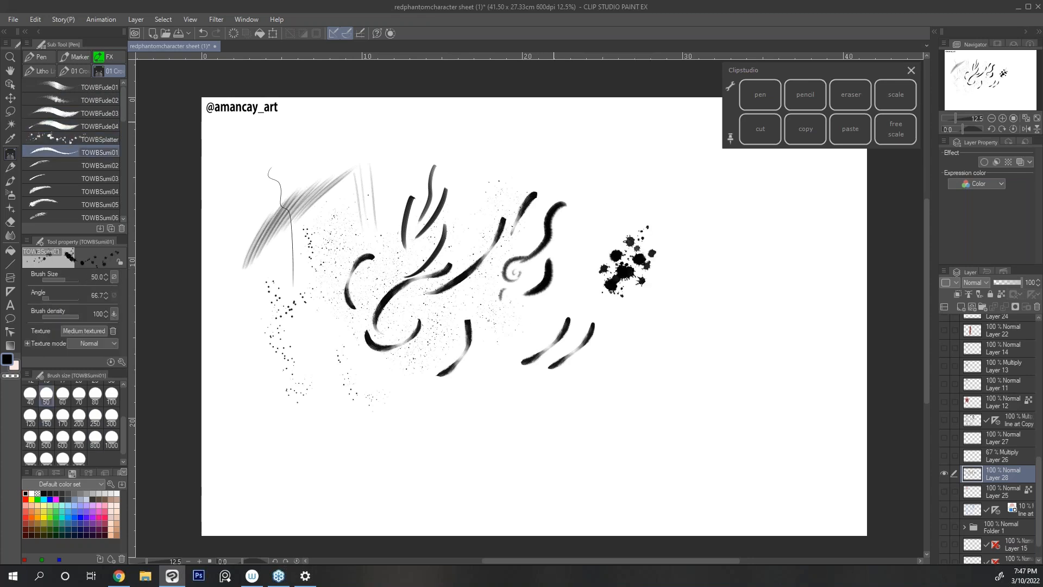
pyautogui.moveTo(617, 192); pyautogui.dragTo(570, 279)
pyautogui.moveTo(577, 229)
pyautogui.mouseDown()
pyautogui.moveTo(564, 253)
pyautogui.moveTo(574, 261)
pyautogui.mouseUp()
pyautogui.moveTo(591, 199); pyautogui.dragTo(595, 232)
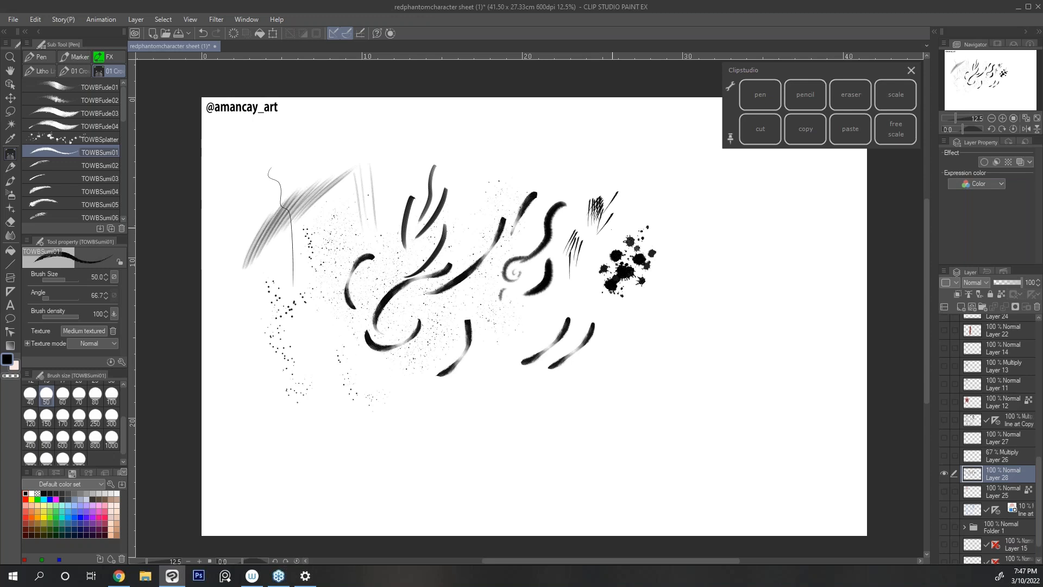
# Build a small cross-hatched, feather-shaped patch above the ink splatter with the TOWBSumi01 brush.
pyautogui.click(1006, 118)
pyautogui.click(1005, 118)
pyautogui.moveTo(564, 158); pyautogui.dragTo(561, 191)
pyautogui.moveTo(569, 133); pyautogui.dragTo(566, 188)
pyautogui.moveTo(574, 126)
pyautogui.mouseDown()
pyautogui.moveTo(566, 182)
pyautogui.moveTo(572, 176)
pyautogui.mouseUp()
pyautogui.moveTo(589, 116)
pyautogui.mouseDown()
pyautogui.moveTo(576, 174)
pyautogui.moveTo(583, 164)
pyautogui.mouseUp()
pyautogui.moveTo(605, 107); pyautogui.dragTo(574, 137)
pyautogui.moveTo(608, 110)
pyautogui.mouseDown()
pyautogui.moveTo(572, 145)
pyautogui.moveTo(580, 141)
pyautogui.mouseUp()
pyautogui.moveTo(603, 127)
pyautogui.mouseDown()
pyautogui.moveTo(563, 167)
pyautogui.moveTo(565, 185)
pyautogui.mouseUp()
# Hatch a curved band below the splatter, then cross-hatch it with the canvas view flipped horizontally and restore the view.
pyautogui.click(992, 117)
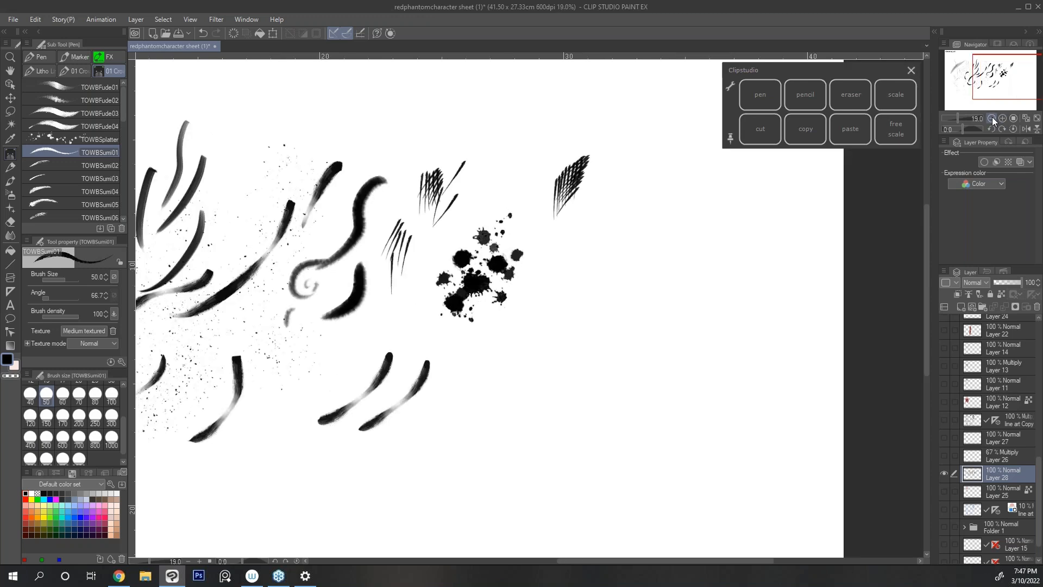
pyautogui.moveTo(926, 219); pyautogui.dragTo(927, 210)
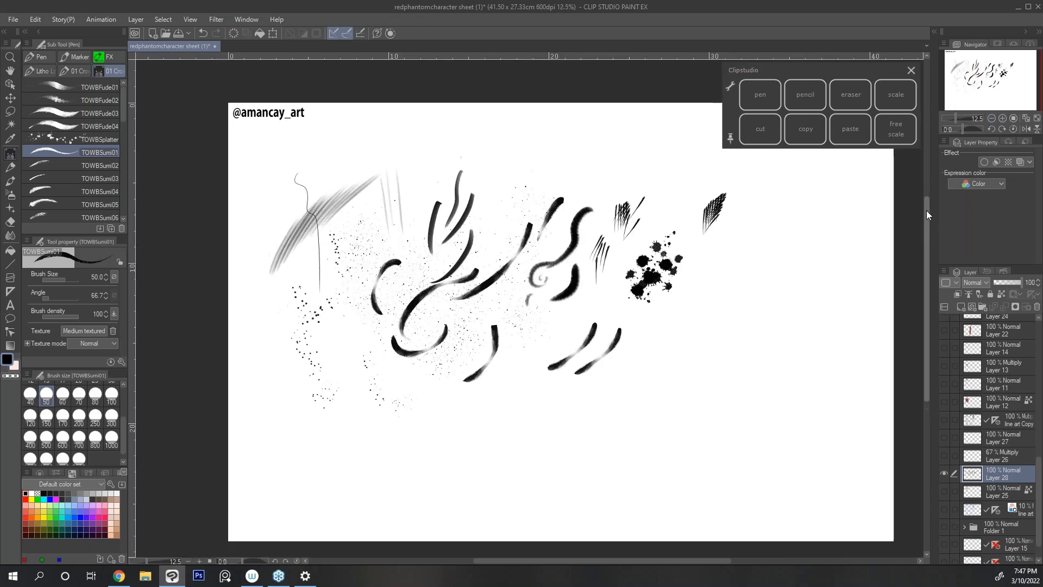
pyautogui.moveTo(557, 562); pyautogui.dragTo(579, 566)
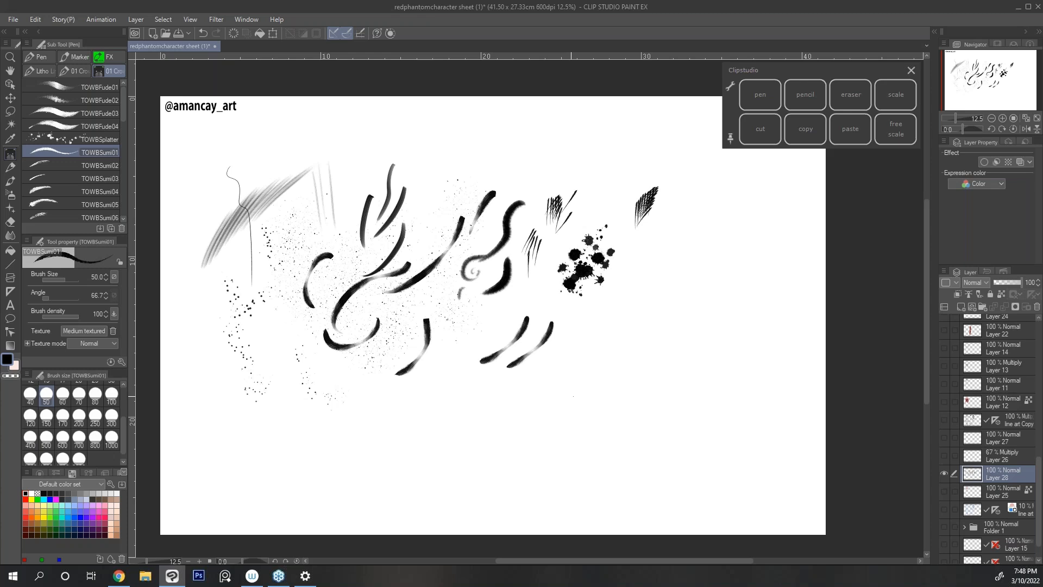
pyautogui.moveTo(592, 334)
pyautogui.mouseDown()
pyautogui.moveTo(599, 318)
pyautogui.moveTo(648, 311)
pyautogui.mouseUp()
pyautogui.moveTo(634, 326)
pyautogui.mouseDown()
pyautogui.moveTo(650, 312)
pyautogui.moveTo(664, 319)
pyautogui.mouseUp()
pyautogui.click(1025, 129)
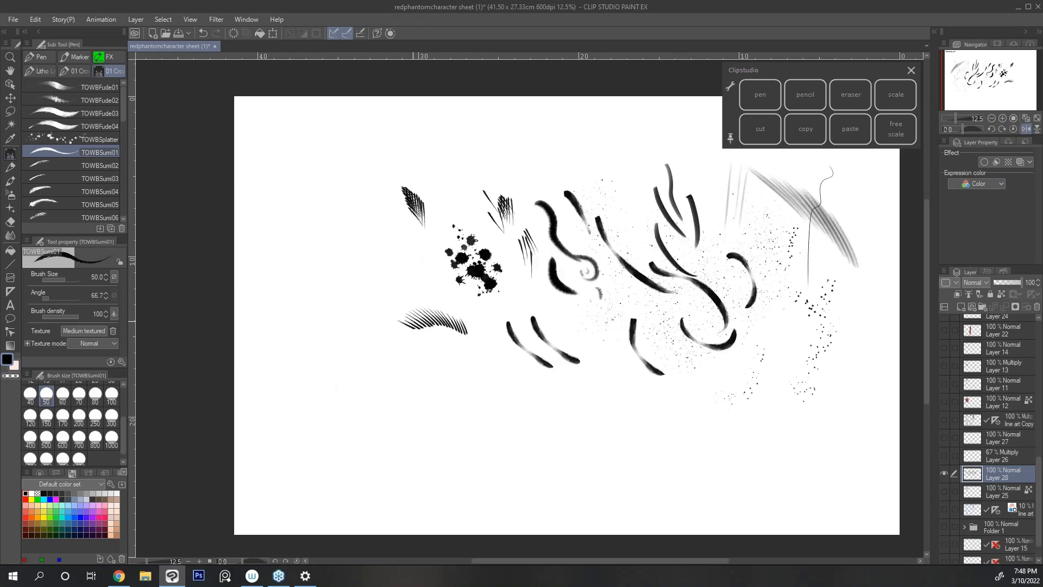
pyautogui.moveTo(413, 332); pyautogui.dragTo(438, 314)
pyautogui.moveTo(425, 329)
pyautogui.mouseDown()
pyautogui.moveTo(447, 315)
pyautogui.moveTo(463, 325)
pyautogui.mouseUp()
pyautogui.moveTo(457, 336); pyautogui.dragTo(469, 328)
pyautogui.click(1025, 128)
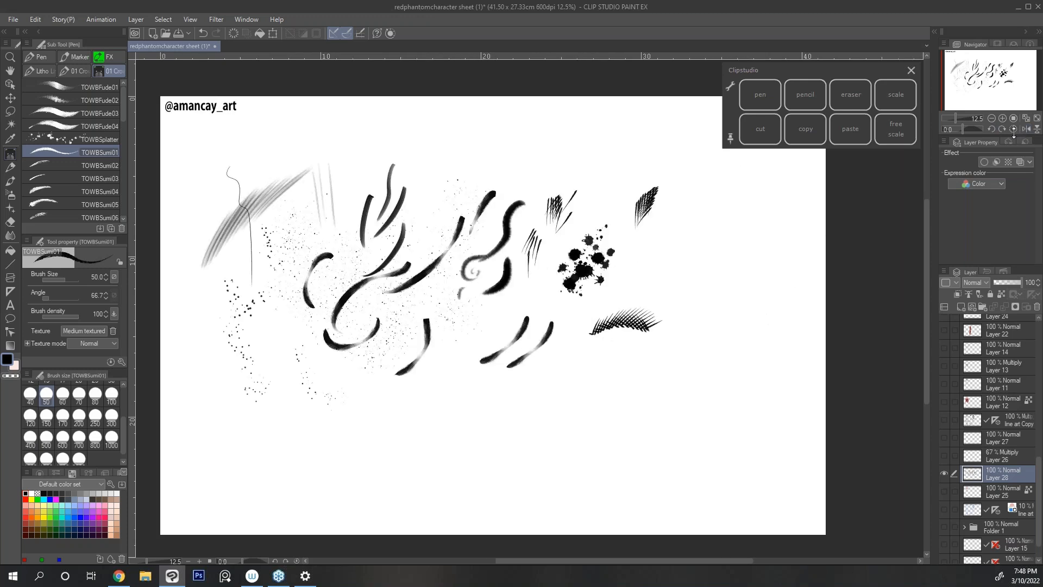
# Extend the cross-hatched arc at both ends and hatch a feathered tuft beneath one end.
pyautogui.moveTo(590, 337)
pyautogui.mouseDown()
pyautogui.moveTo(594, 320)
pyautogui.moveTo(587, 341)
pyautogui.moveTo(598, 326)
pyautogui.moveTo(670, 327)
pyautogui.mouseUp()
pyautogui.moveTo(650, 324)
pyautogui.mouseDown()
pyautogui.moveTo(656, 342)
pyautogui.moveTo(672, 348)
pyautogui.mouseUp()
pyautogui.moveTo(680, 325); pyautogui.dragTo(684, 348)
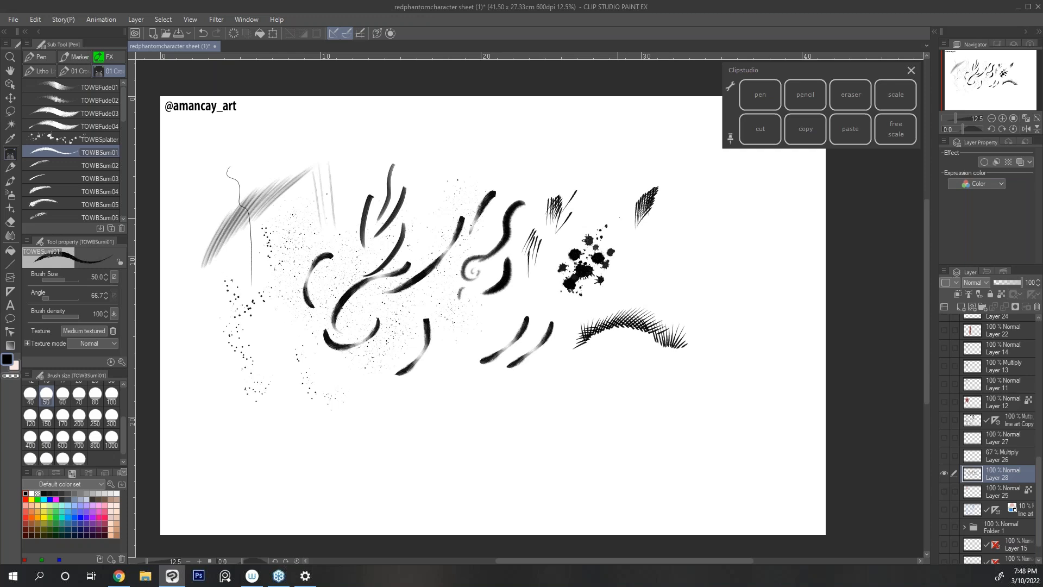
pyautogui.moveTo(580, 344); pyautogui.dragTo(572, 382)
pyautogui.moveTo(581, 362)
pyautogui.mouseDown()
pyautogui.moveTo(576, 401)
pyautogui.moveTo(568, 384)
pyautogui.mouseUp()
pyautogui.moveTo(577, 355); pyautogui.dragTo(566, 379)
# Feather the upper ends of the two parallel brush strokes and hatch a short slanted band beside the splatter.
pyautogui.moveTo(528, 301)
pyautogui.mouseDown()
pyautogui.moveTo(525, 318)
pyautogui.moveTo(549, 326)
pyautogui.mouseUp()
pyautogui.moveTo(555, 309); pyautogui.dragTo(556, 321)
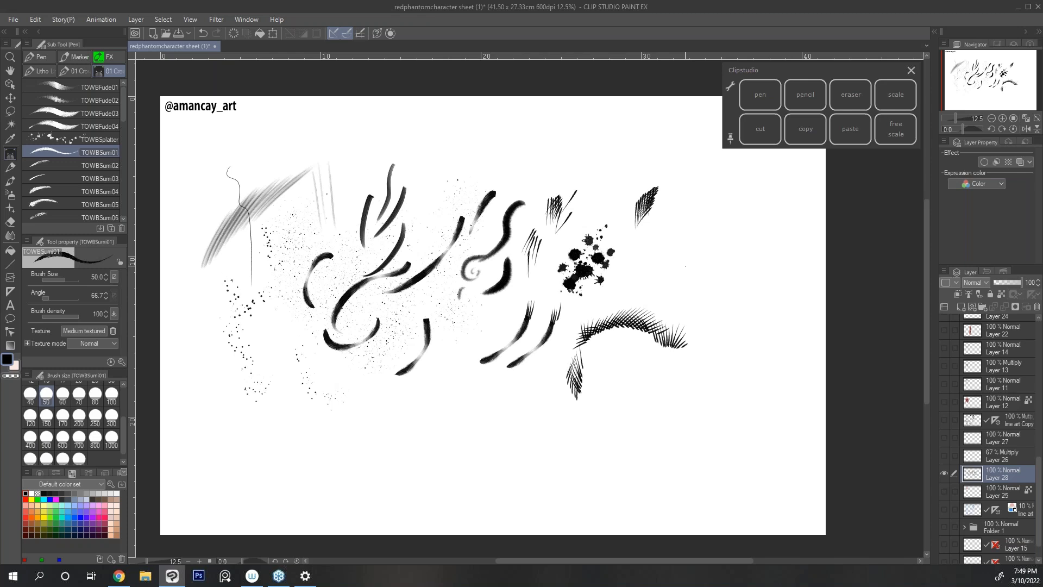
pyautogui.moveTo(648, 268)
pyautogui.mouseDown()
pyautogui.moveTo(633, 287)
pyautogui.moveTo(672, 278)
pyautogui.mouseUp()
# Paint a swirl of short radiating TOWBSumi02 strokes at size 100 and thicken the slanted hatch band with the same brush.
pyautogui.click(99, 163)
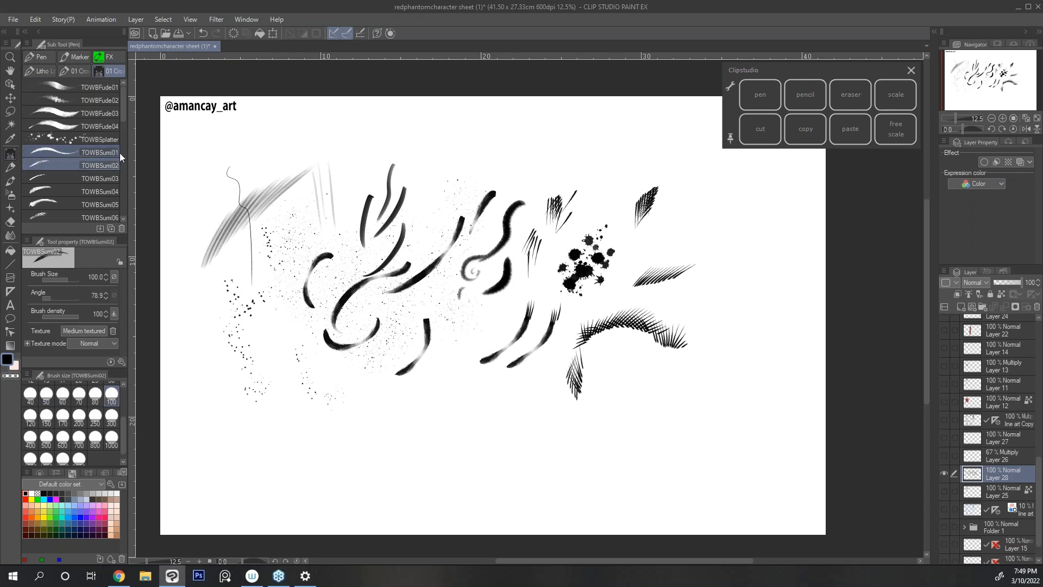
pyautogui.moveTo(709, 258)
pyautogui.mouseDown()
pyautogui.moveTo(698, 313)
pyautogui.moveTo(722, 285)
pyautogui.moveTo(712, 272)
pyautogui.moveTo(681, 293)
pyautogui.moveTo(675, 321)
pyautogui.mouseUp()
pyautogui.moveTo(677, 291)
pyautogui.mouseDown()
pyautogui.moveTo(668, 308)
pyautogui.moveTo(673, 285)
pyautogui.mouseUp()
pyautogui.moveTo(692, 277)
pyautogui.mouseDown()
pyautogui.moveTo(684, 285)
pyautogui.moveTo(695, 289)
pyautogui.mouseUp()
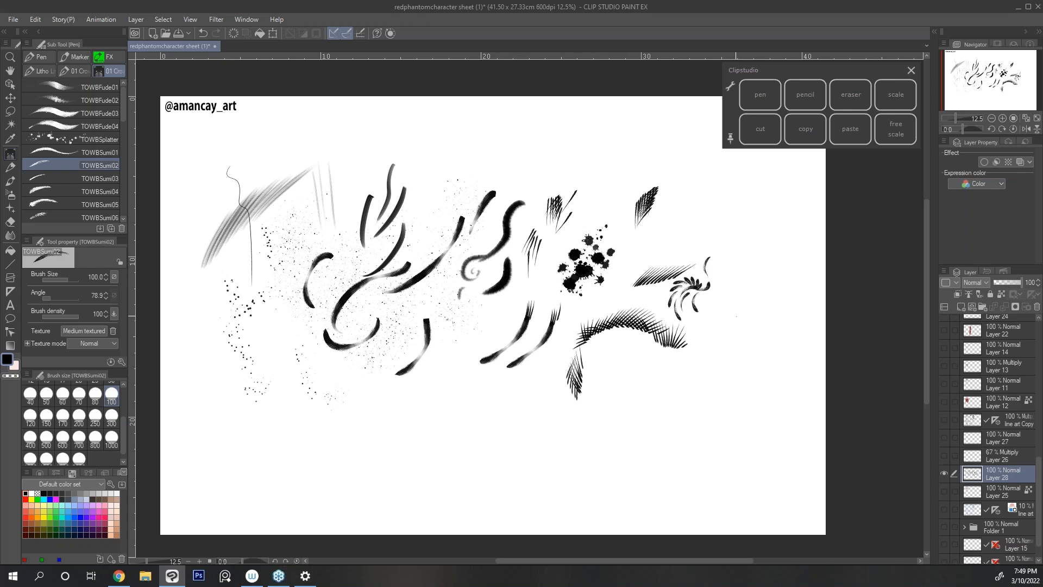
pyautogui.moveTo(649, 272)
pyautogui.mouseDown()
pyautogui.moveTo(645, 288)
pyautogui.moveTo(661, 283)
pyautogui.mouseUp()
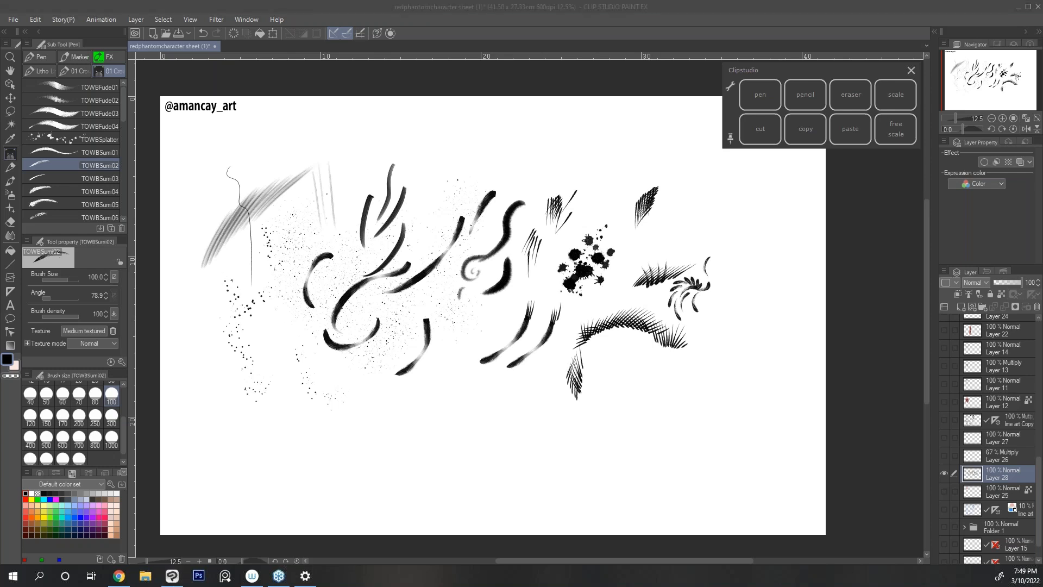
pyautogui.moveTo(487, 49); pyautogui.dragTo(489, 71)
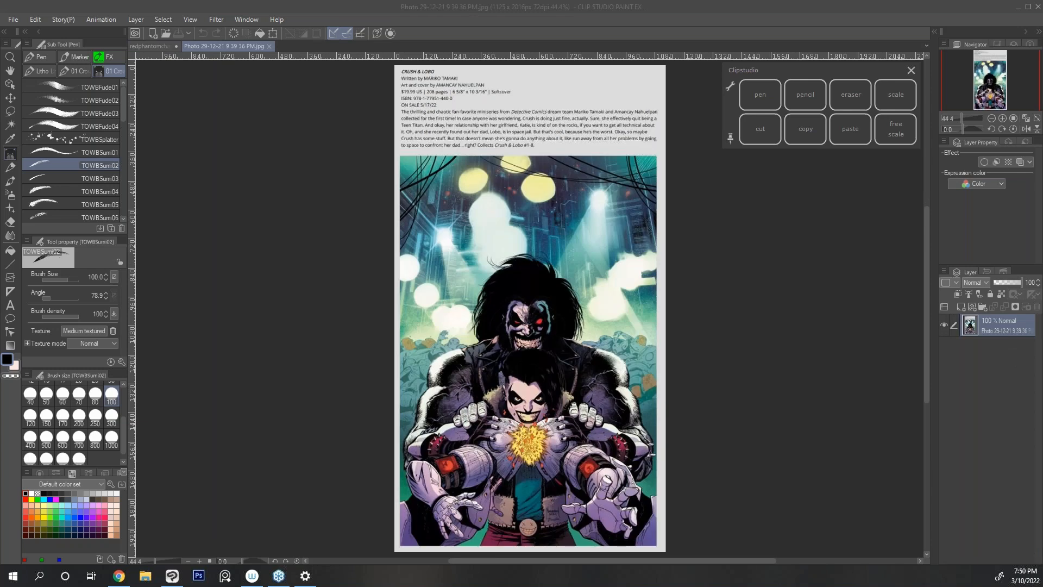
pyautogui.click(230, 46)
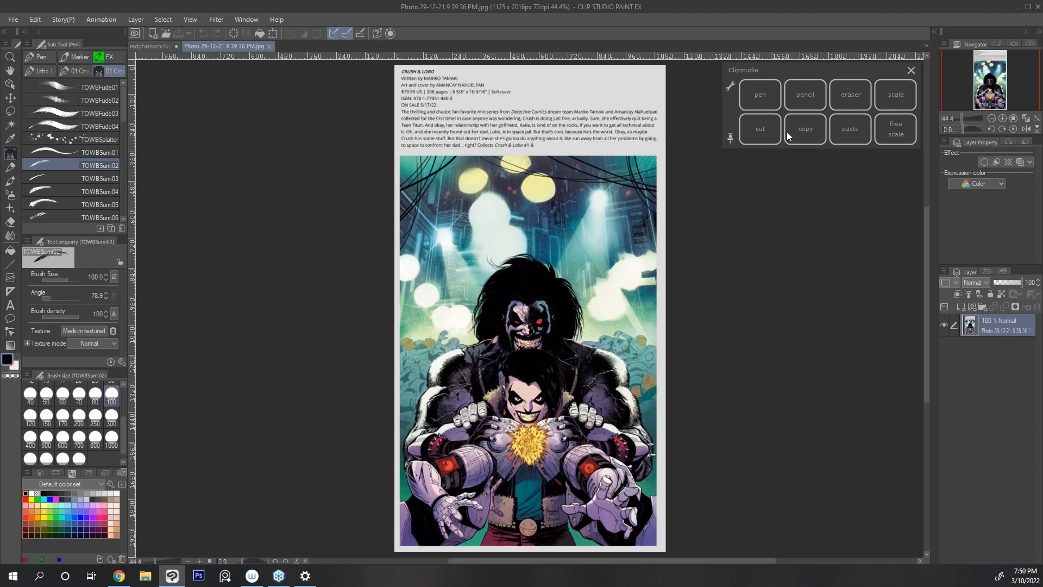
pyautogui.click(158, 47)
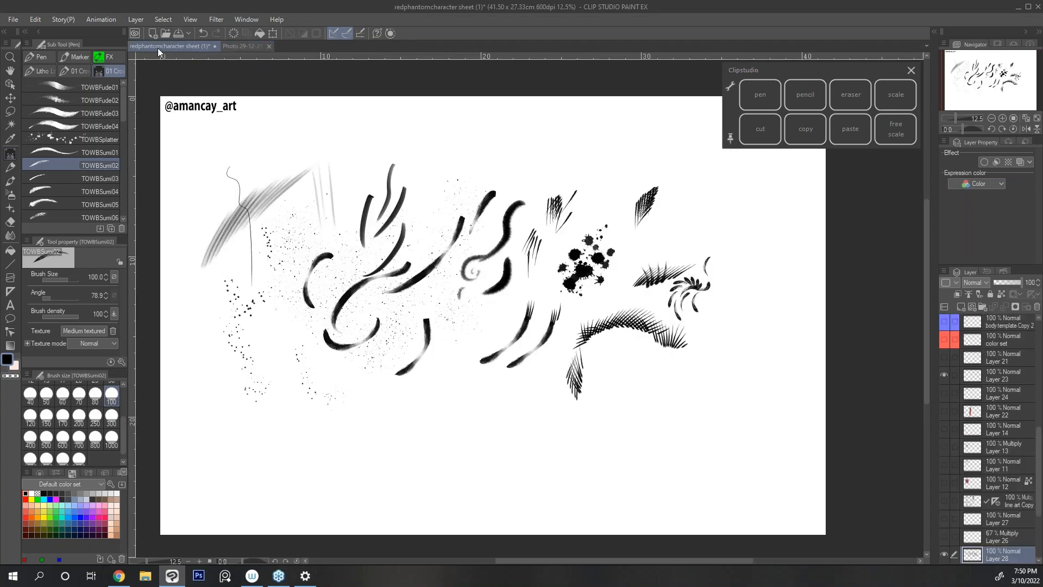
pyautogui.click(228, 45)
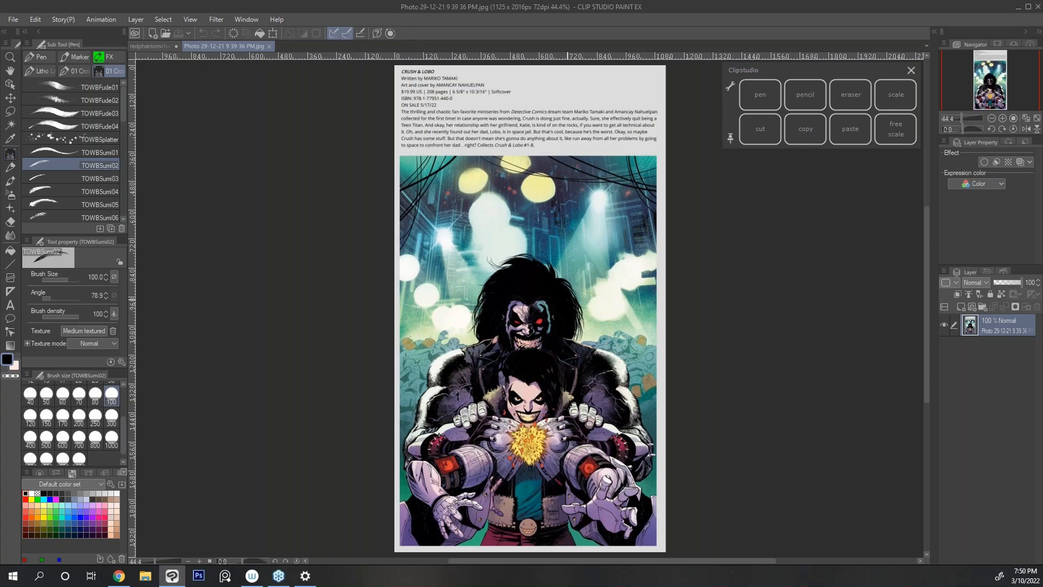
pyautogui.click(1003, 116)
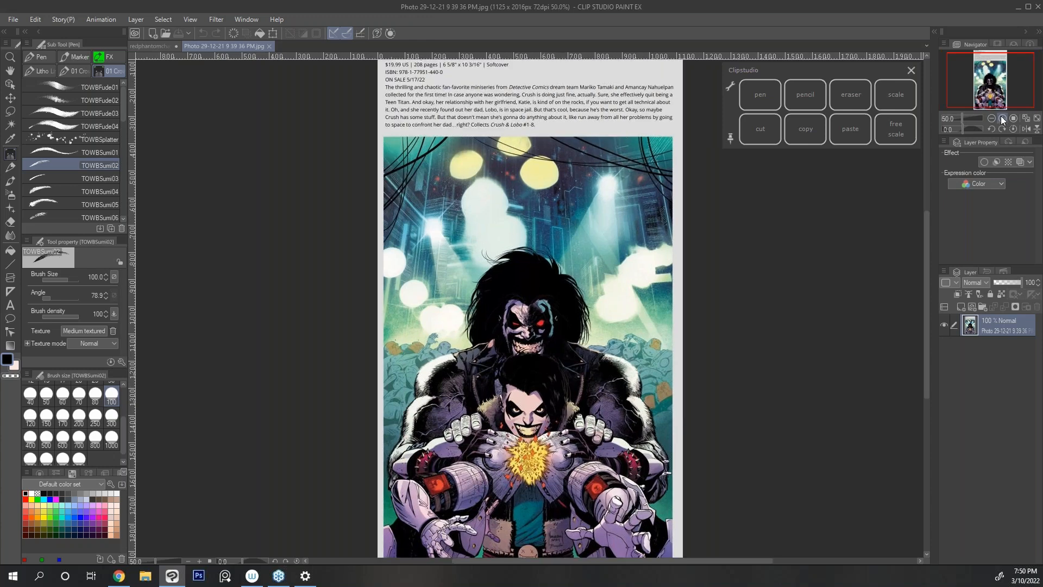
pyautogui.scroll(-4, 924, 239)
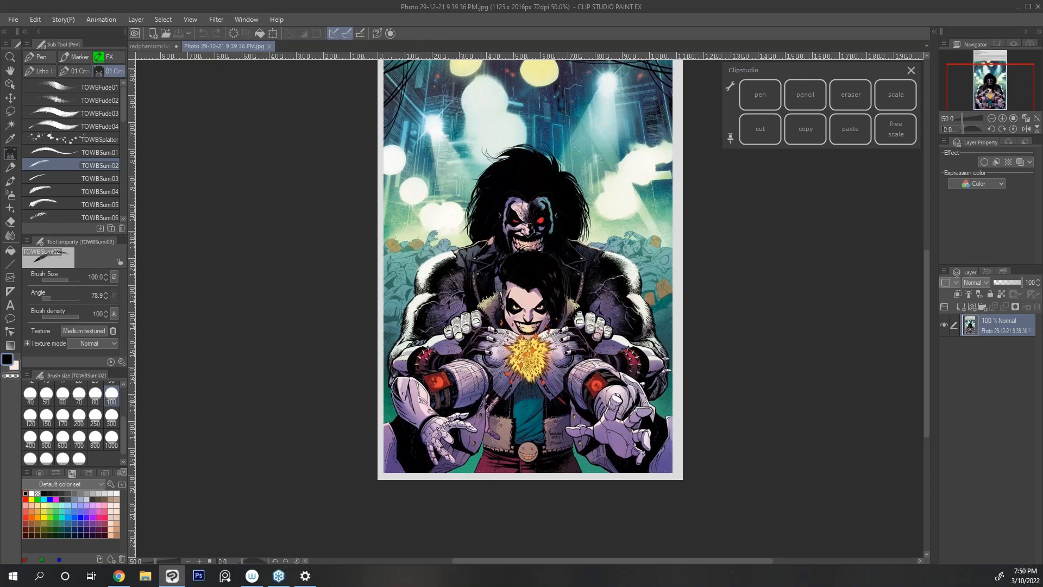
# Return to the character sheet, hide the brush-test layer and show the body template and body template Copy layers.
pyautogui.click(152, 46)
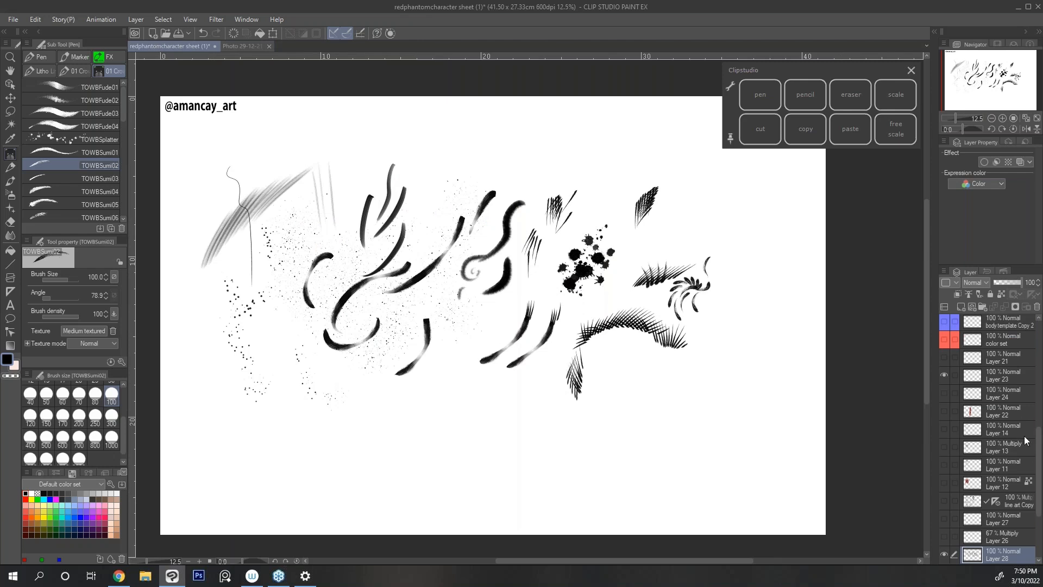
pyautogui.click(944, 553)
pyautogui.scroll(5, 1005, 379)
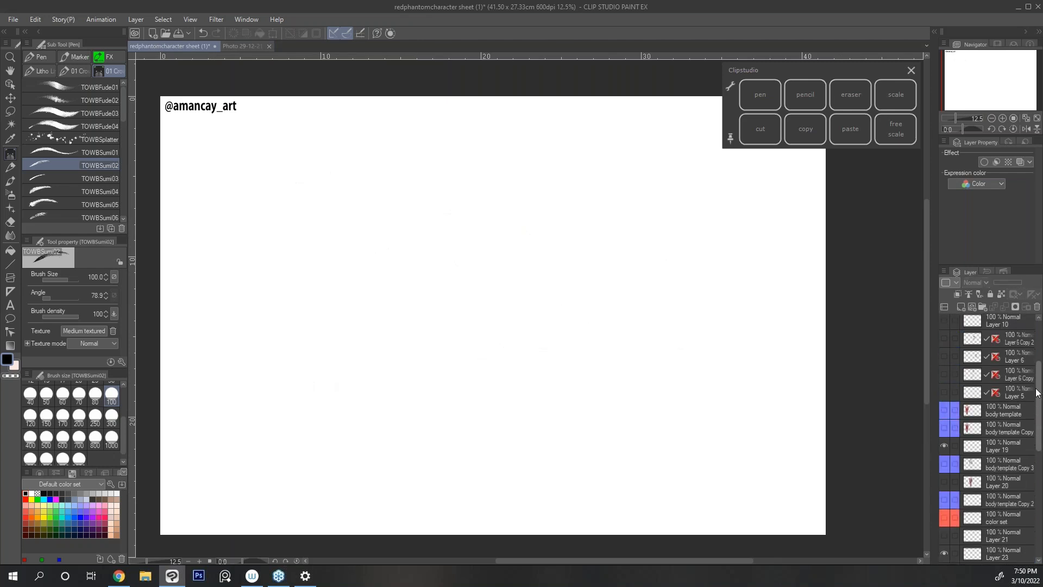
pyautogui.moveTo(944, 434); pyautogui.dragTo(945, 453)
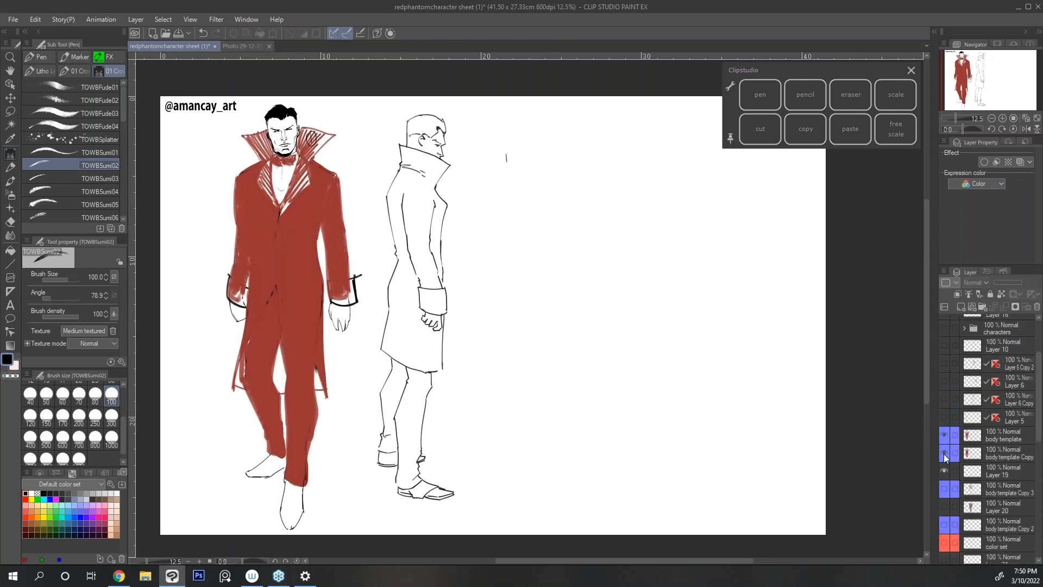
# Show Layer 20 and body template Copy 3 to view the alternate short-jacket outfit design.
pyautogui.click(945, 507)
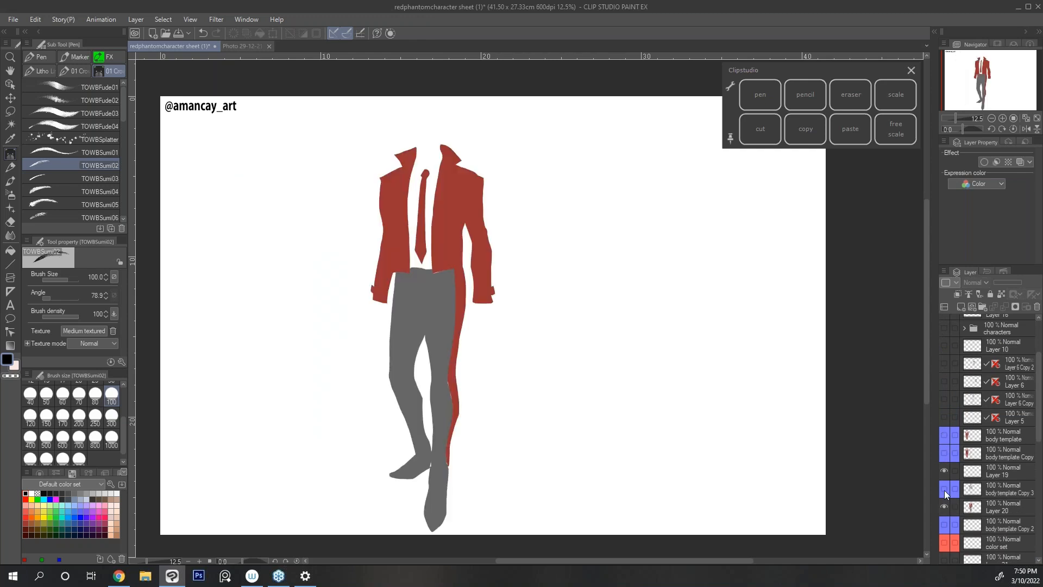
pyautogui.click(943, 489)
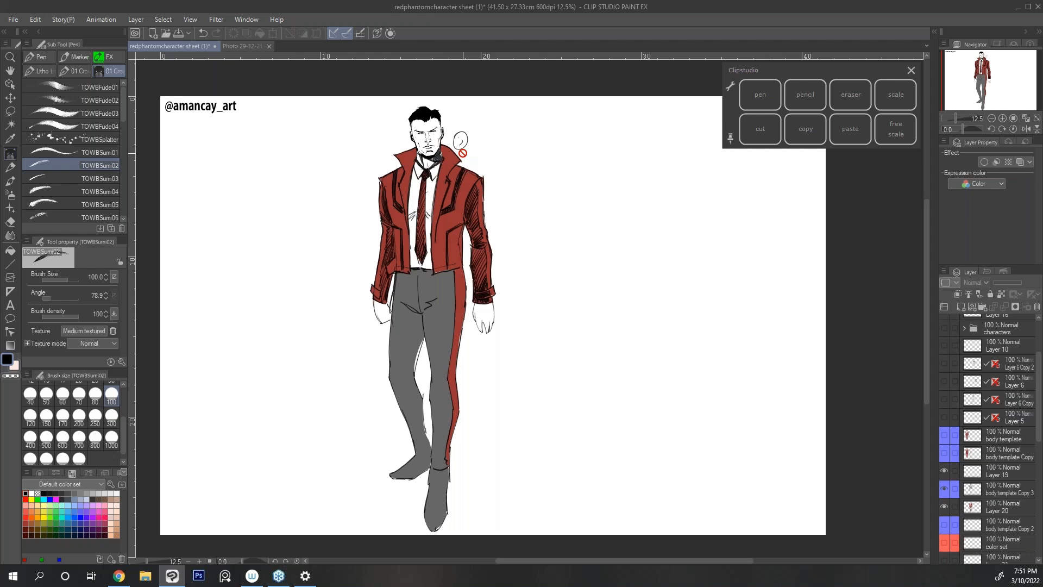
# Hide body template Copy 3, Layer 19 and Layer 20, and show Folder 1 with the finished style sheet.
pyautogui.click(944, 488)
pyautogui.click(945, 470)
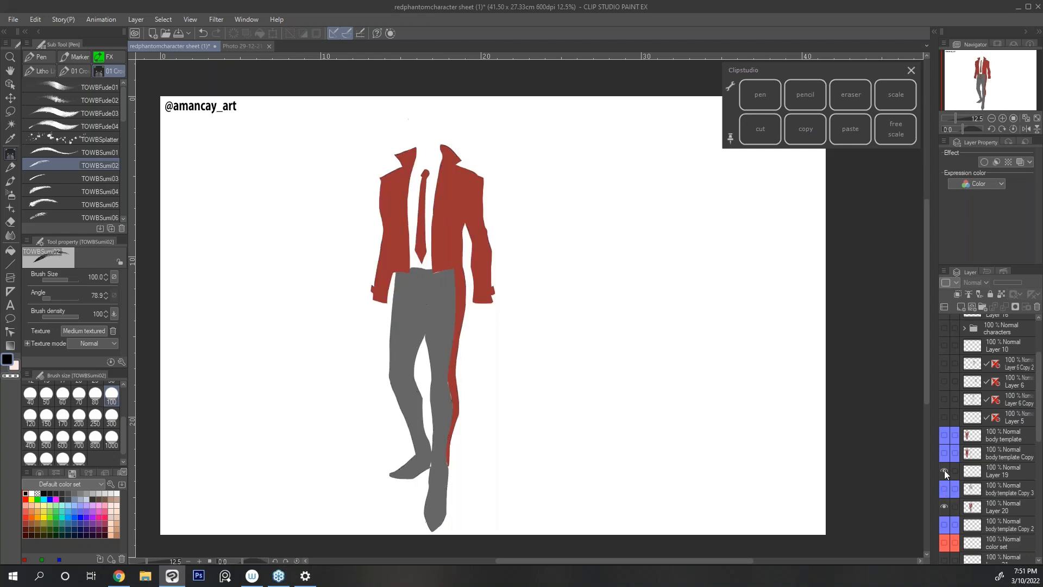
pyautogui.click(945, 505)
pyautogui.moveTo(1037, 422); pyautogui.dragTo(1035, 539)
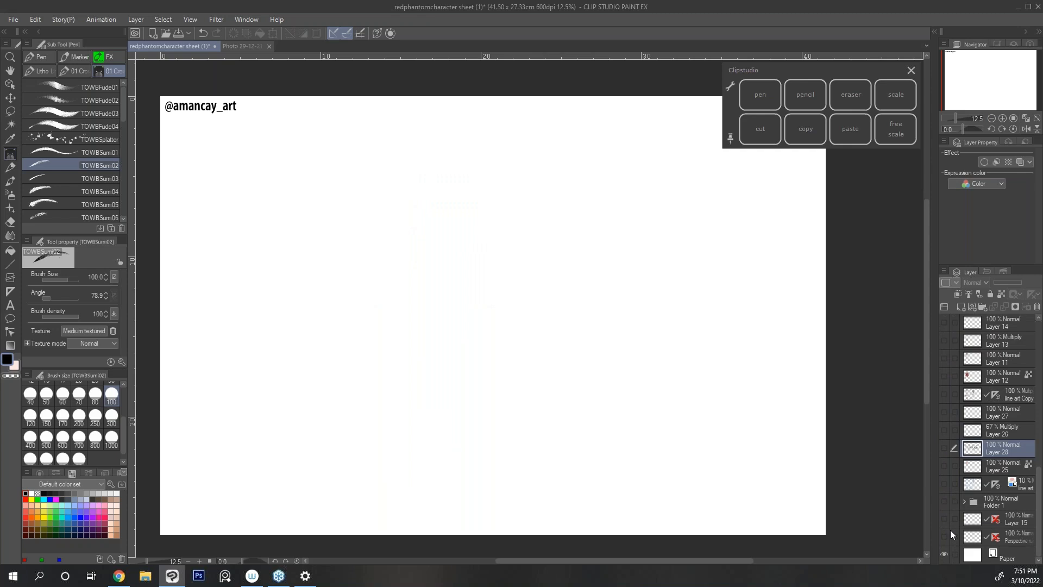
pyautogui.click(944, 500)
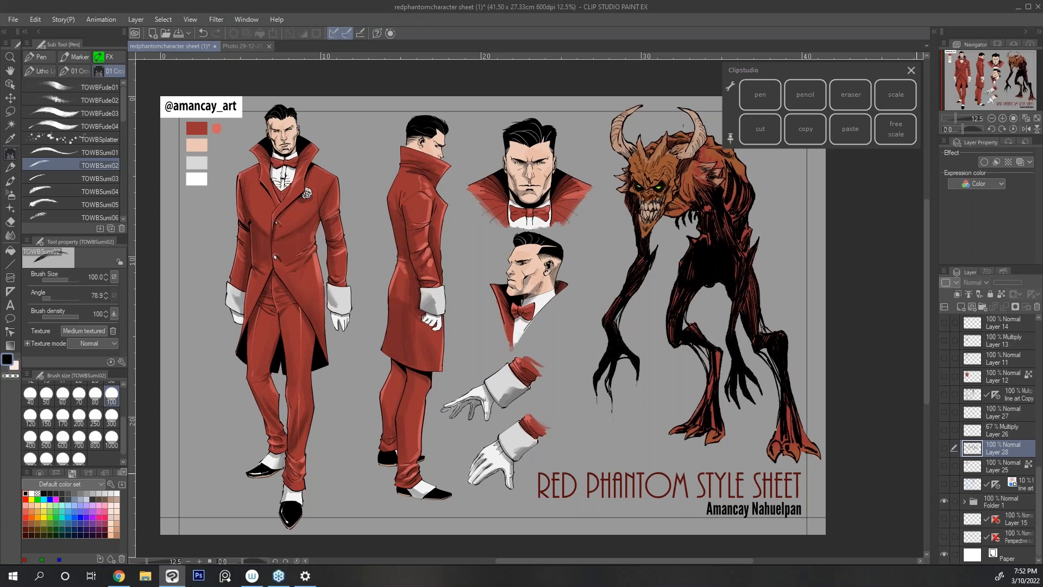
pyautogui.moveTo(926, 218); pyautogui.dragTo(925, 220)
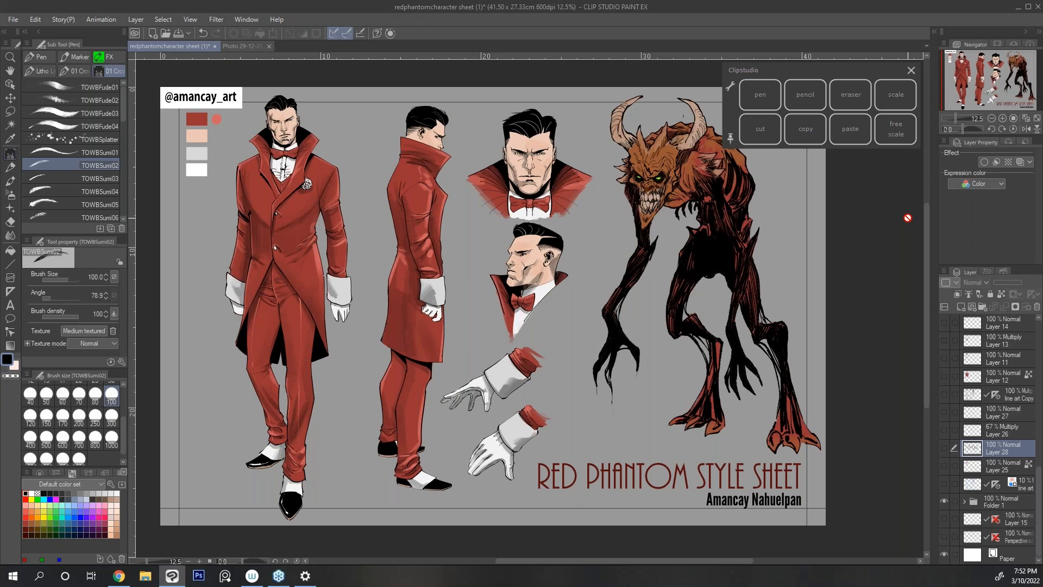
pyautogui.moveTo(926, 239); pyautogui.dragTo(923, 213)
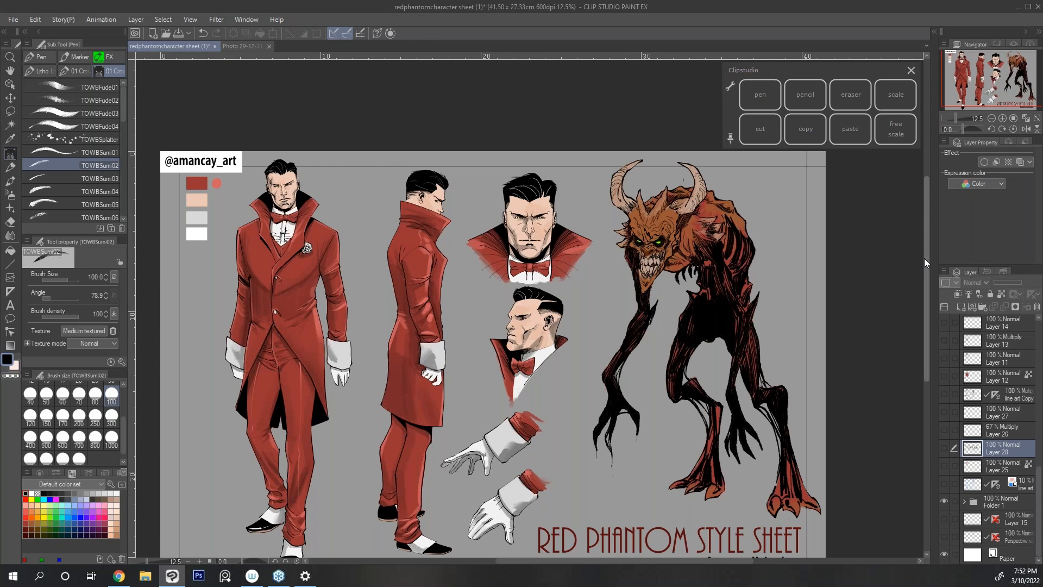
pyautogui.moveTo(924, 258); pyautogui.dragTo(922, 291)
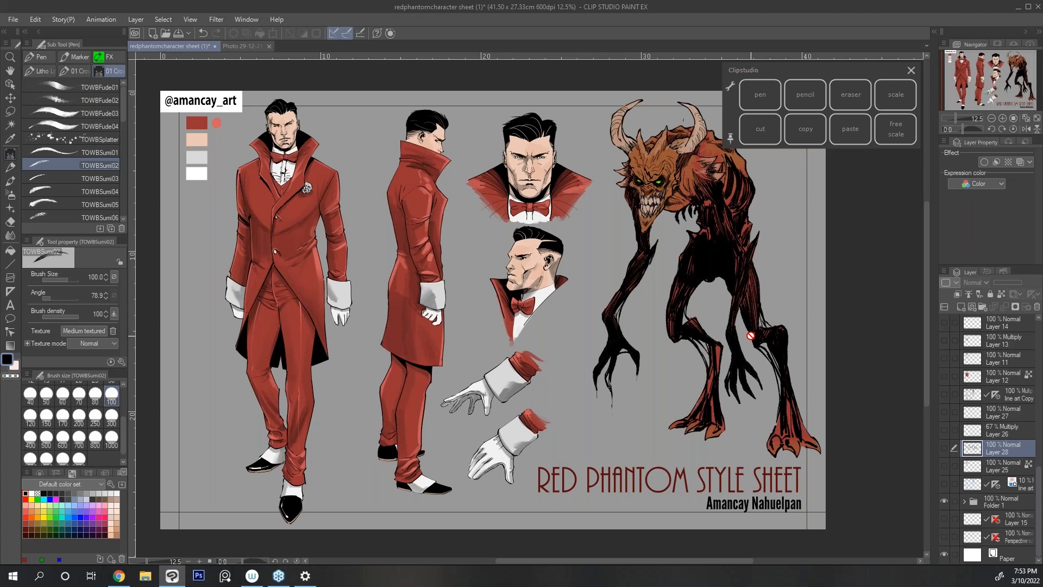
# Add a new layer and draw G-pen strokes at size 20 over the front-view head's hair and the profile head.
pyautogui.click(1002, 119)
pyautogui.click(1003, 119)
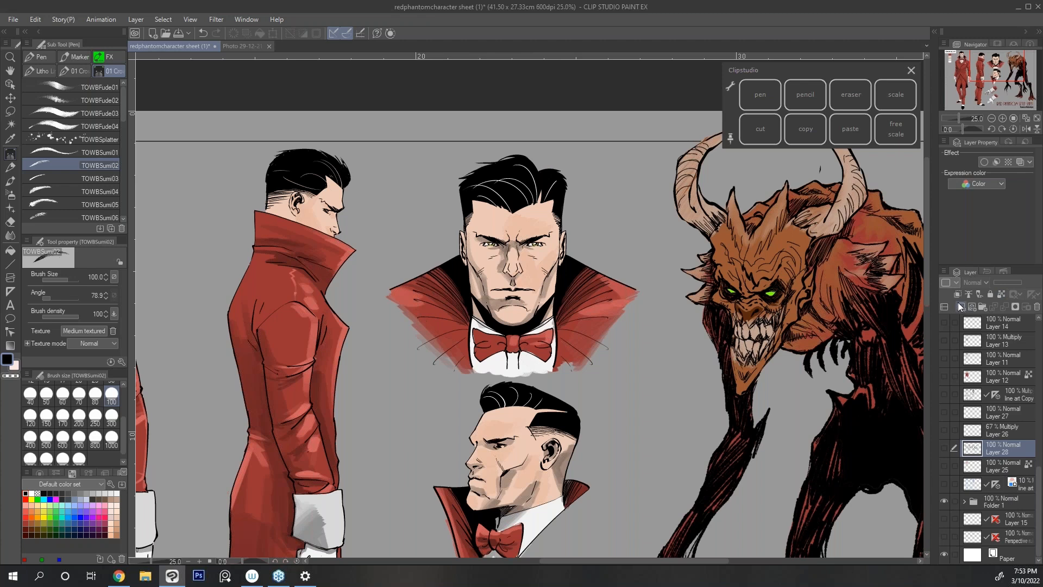
pyautogui.click(960, 306)
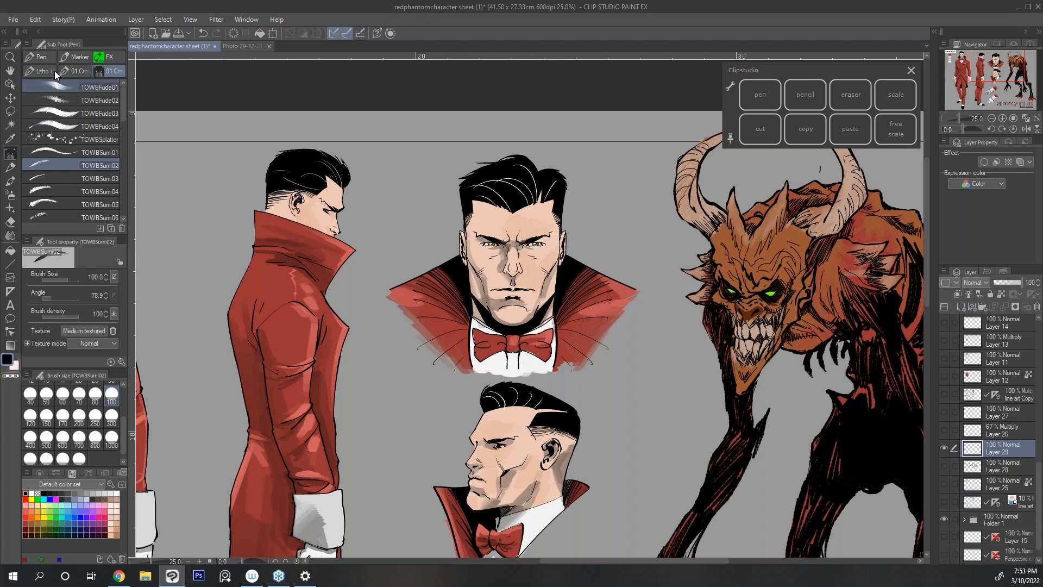
pyautogui.click(48, 57)
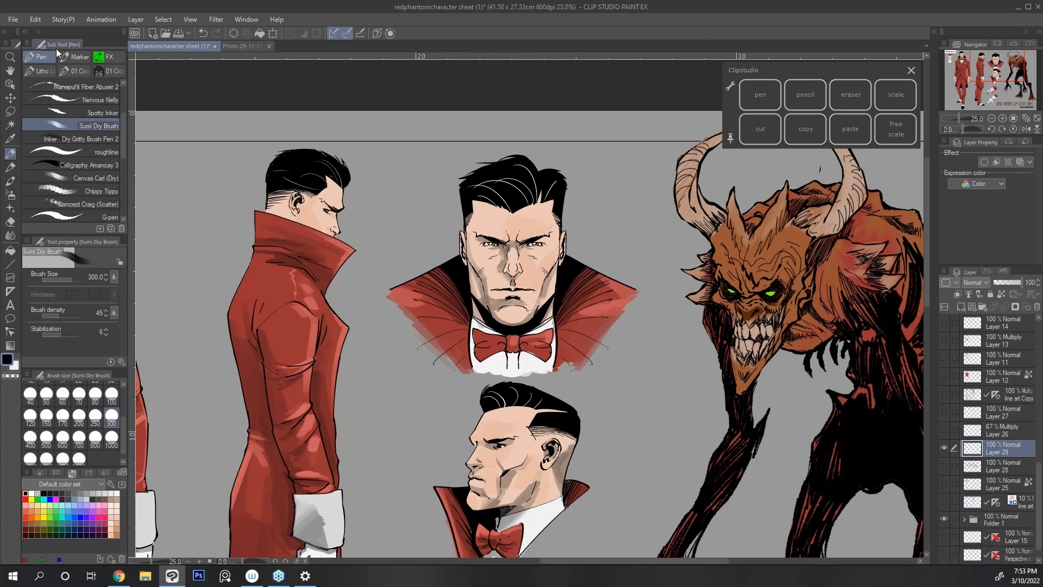
pyautogui.click(109, 217)
pyautogui.moveTo(527, 155); pyautogui.dragTo(443, 176)
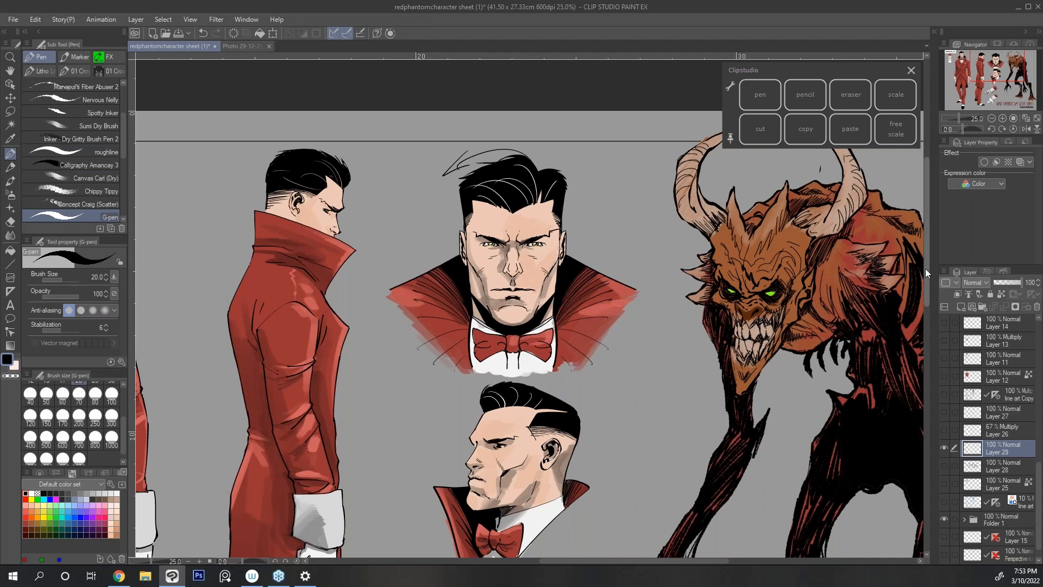
pyautogui.scroll(-3, 925, 268)
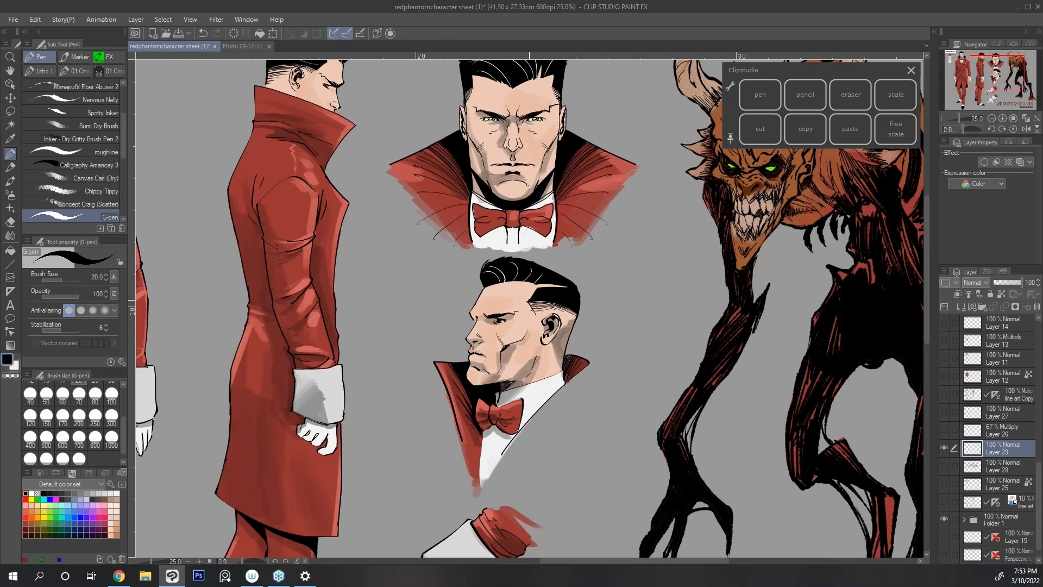
pyautogui.moveTo(521, 302); pyautogui.dragTo(581, 323)
# Examine the full-figure views, head studies and demon on the Red Phantom style sheet, ending with the whole sheet in view.
pyautogui.click(991, 117)
pyautogui.moveTo(1013, 85); pyautogui.dragTo(985, 84)
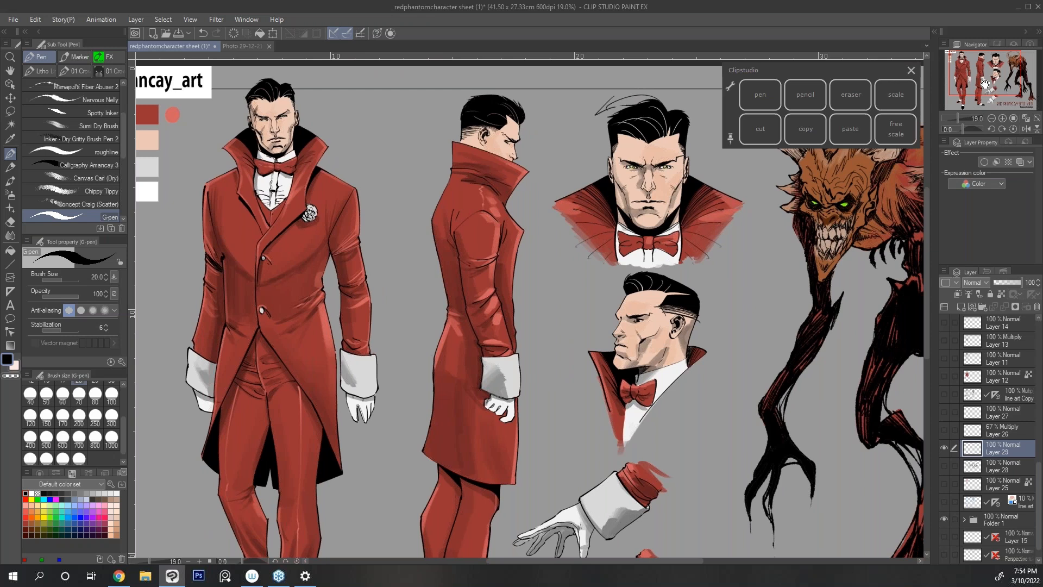
pyautogui.click(992, 118)
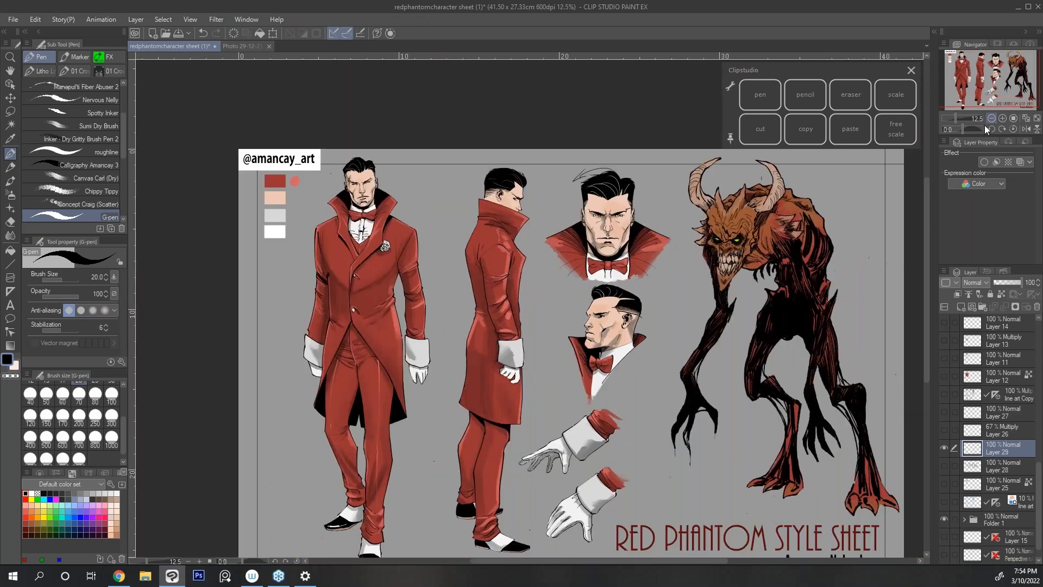
pyautogui.hotkey('ctrl', '=')
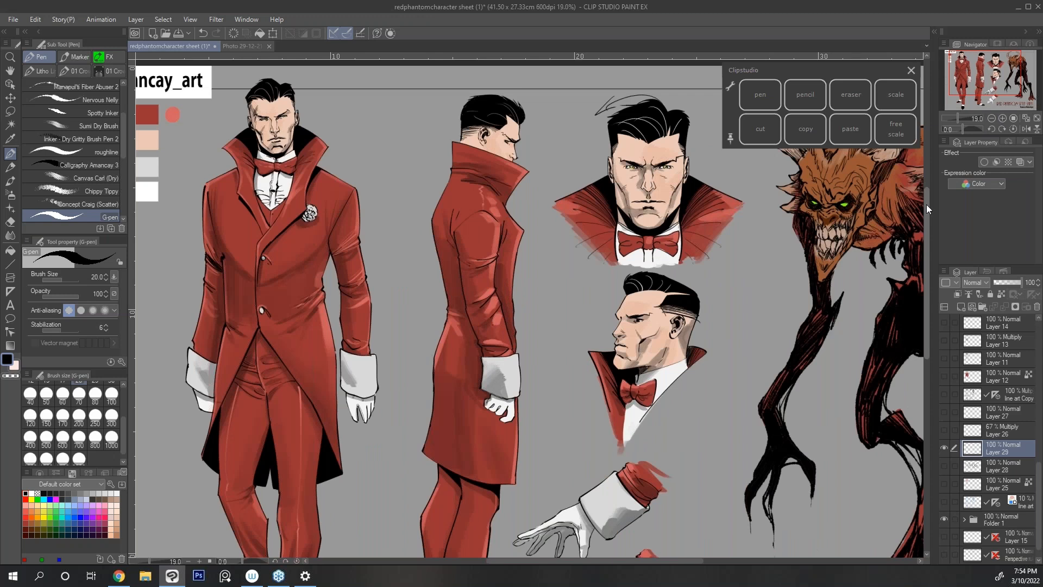
pyautogui.scroll(1, 926, 204)
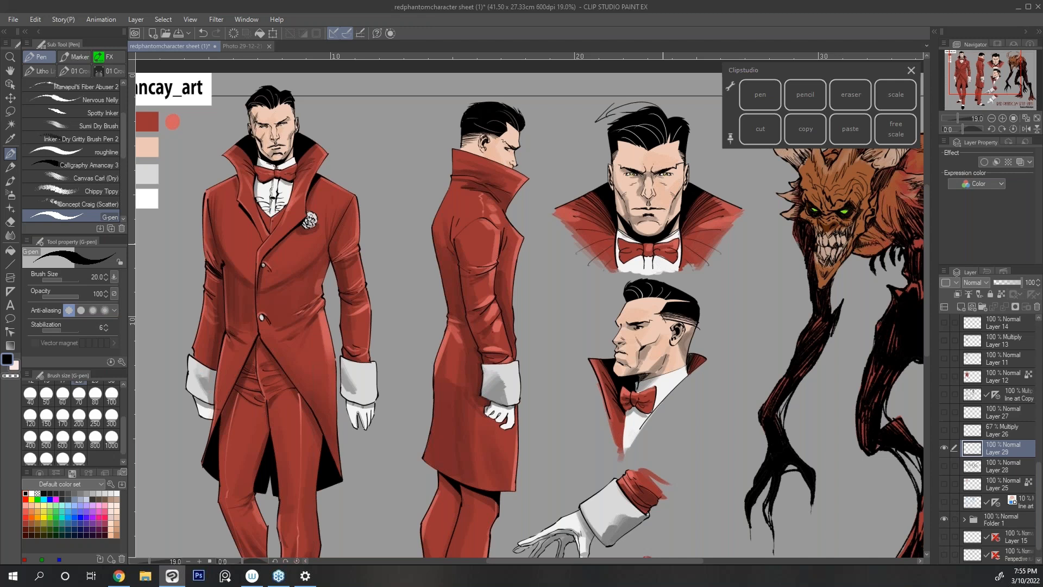
pyautogui.moveTo(980, 88); pyautogui.dragTo(980, 90)
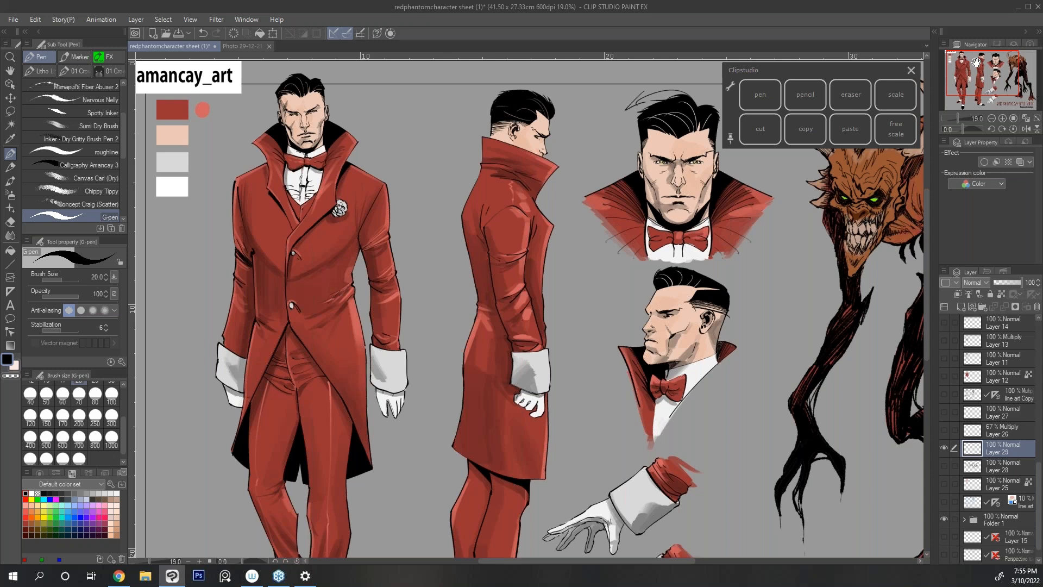
pyautogui.click(1024, 119)
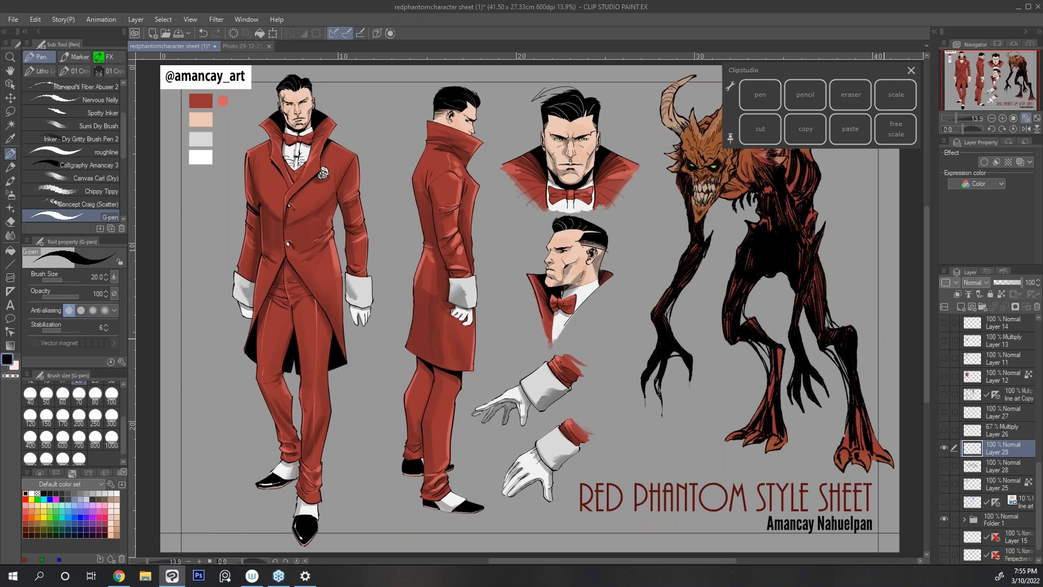
# Show the characters folder and hide Folder 1 so only the other character designs are displayed.
pyautogui.scroll(10, 975, 363)
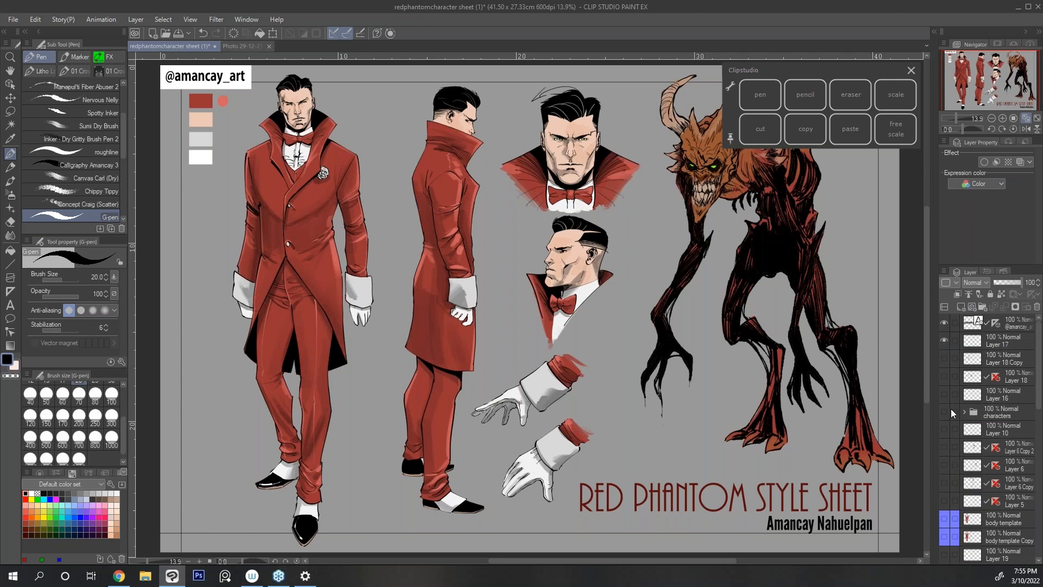
pyautogui.click(945, 413)
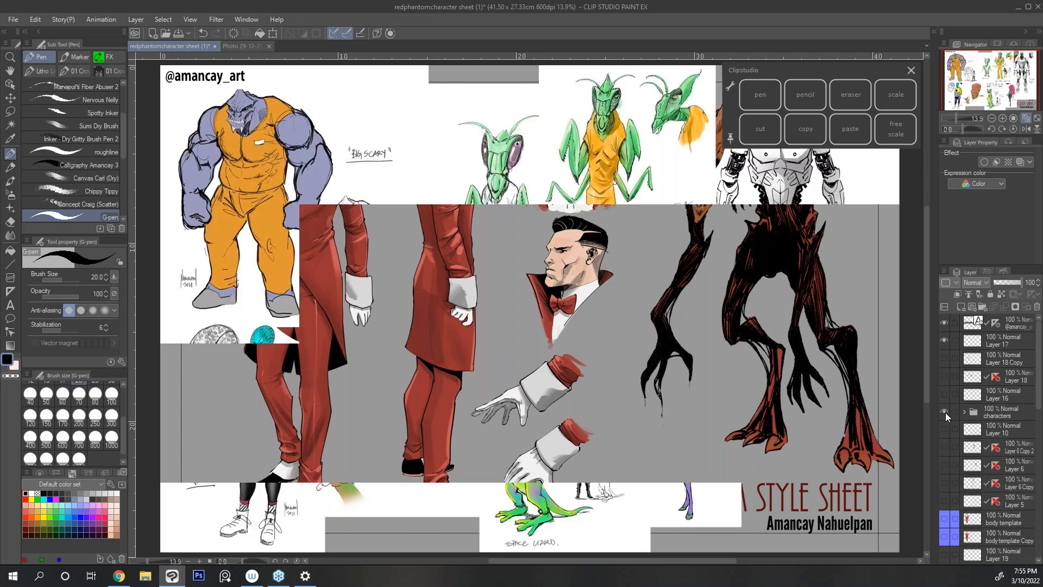
pyautogui.scroll(-10, 994, 429)
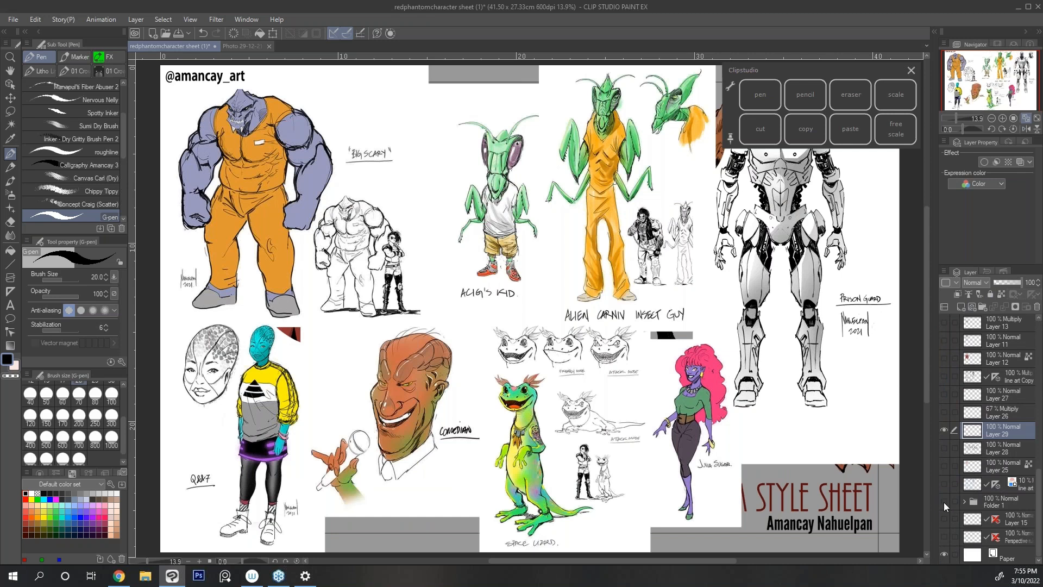
pyautogui.click(944, 502)
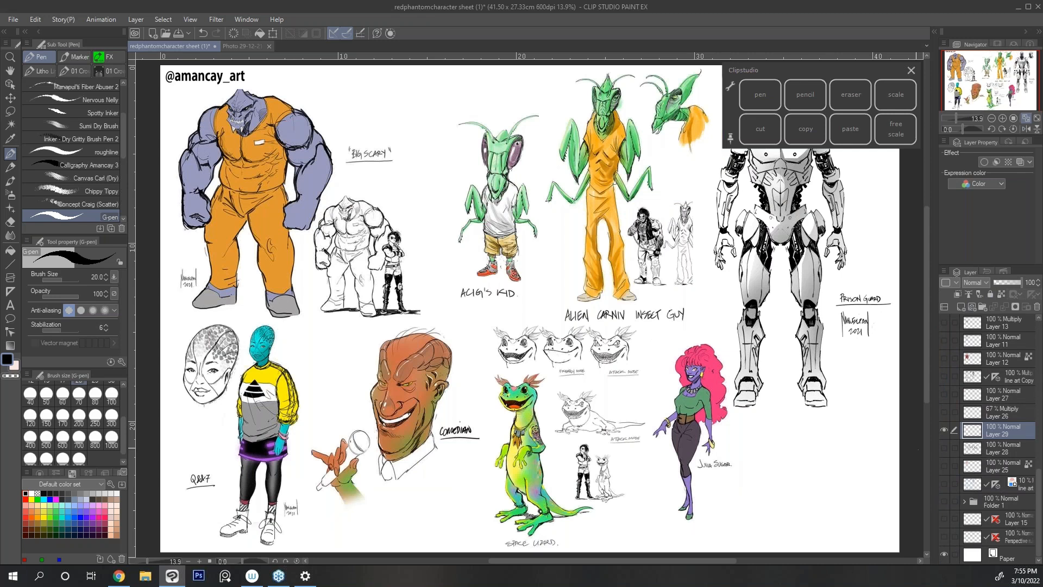
# Examine the Space Lizard design up close with its expression heads, attack pose and size comparison, plus the neighbouring characters.
pyautogui.click(1003, 119)
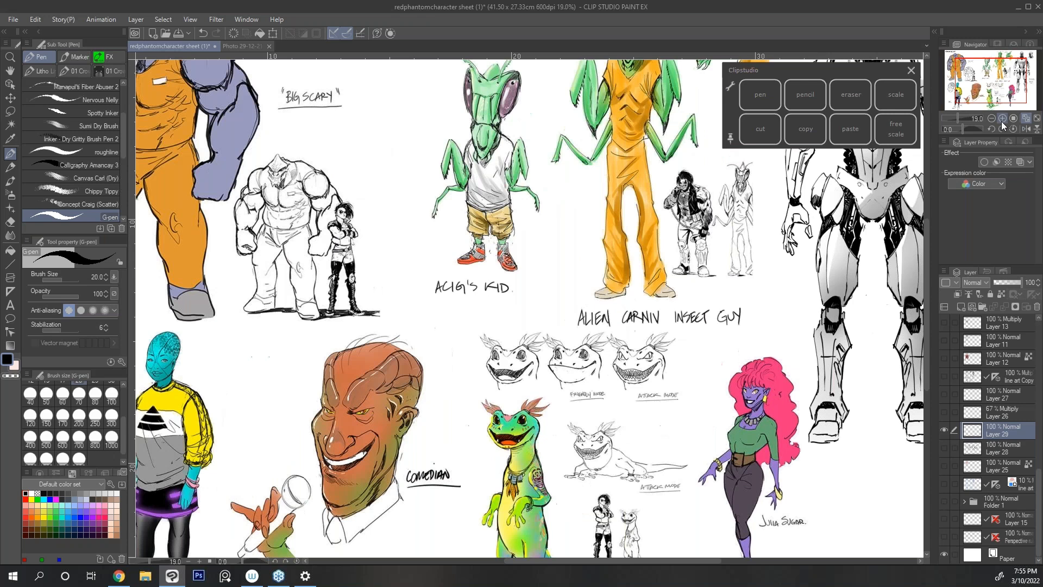
pyautogui.click(1003, 119)
pyautogui.click(1002, 118)
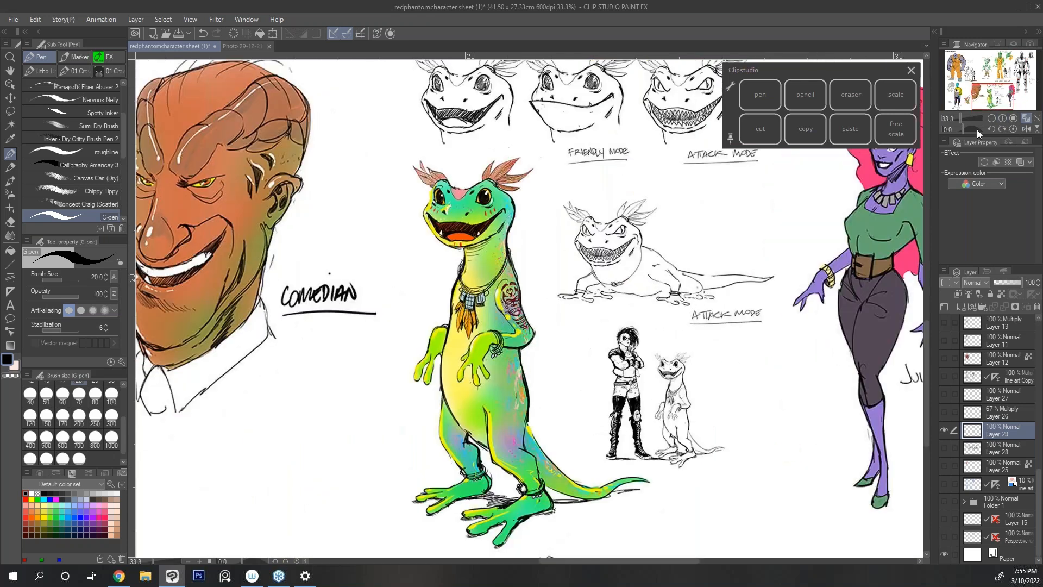
pyautogui.moveTo(617, 560); pyautogui.dragTo(624, 560)
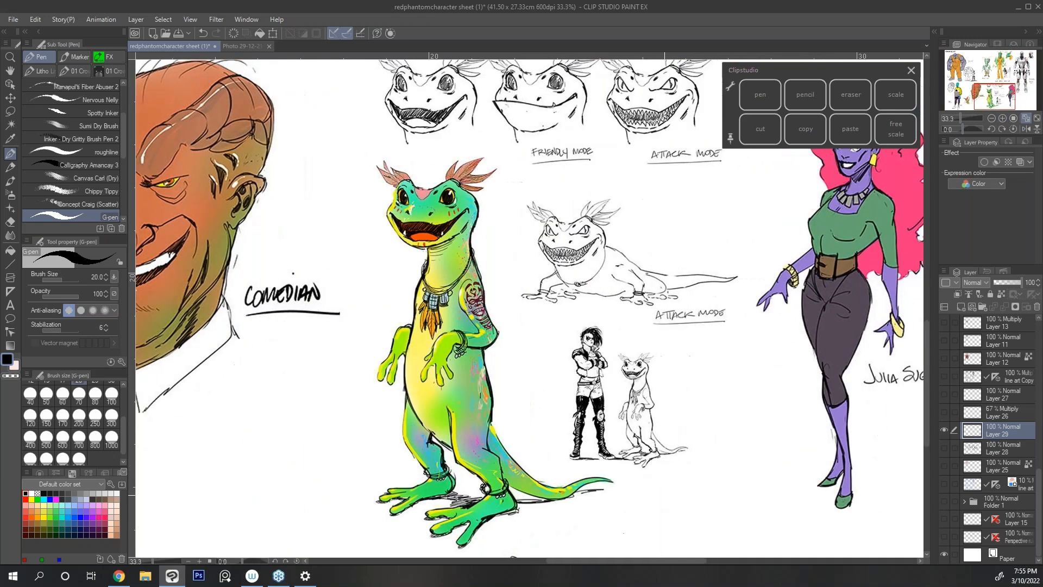
pyautogui.click(992, 118)
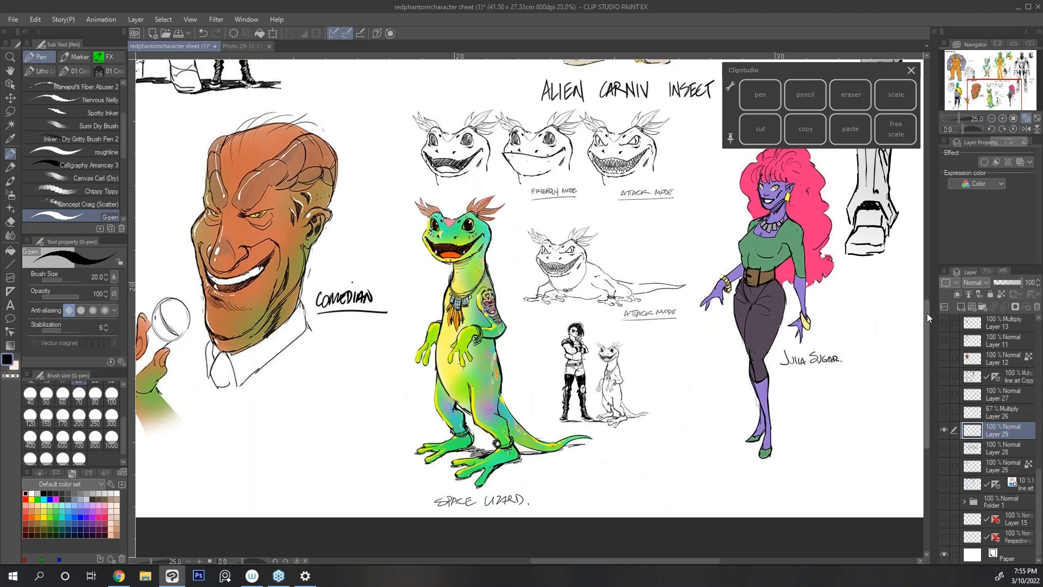
pyautogui.moveTo(927, 312); pyautogui.dragTo(927, 300)
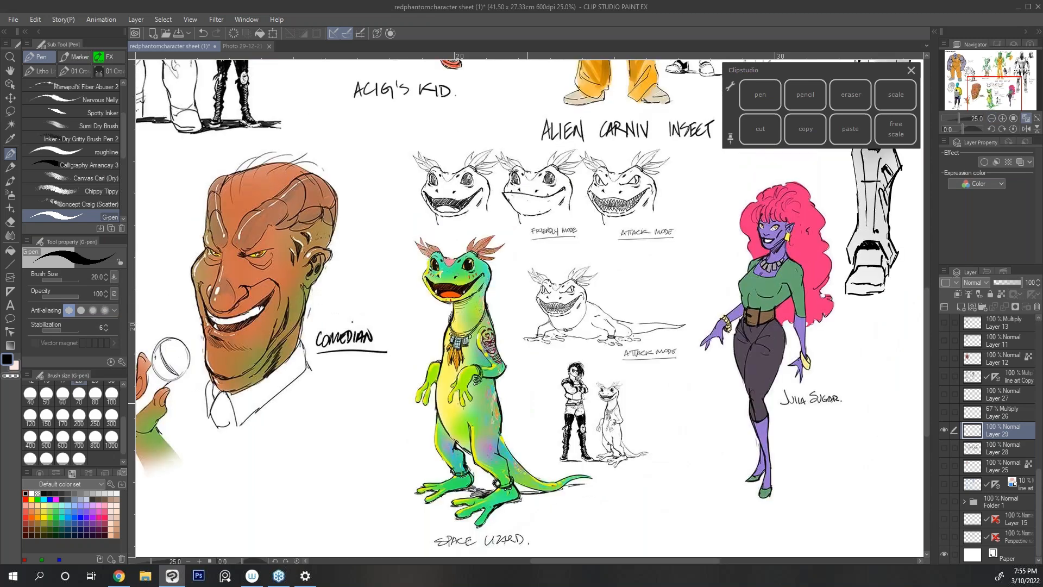
pyautogui.click(1001, 119)
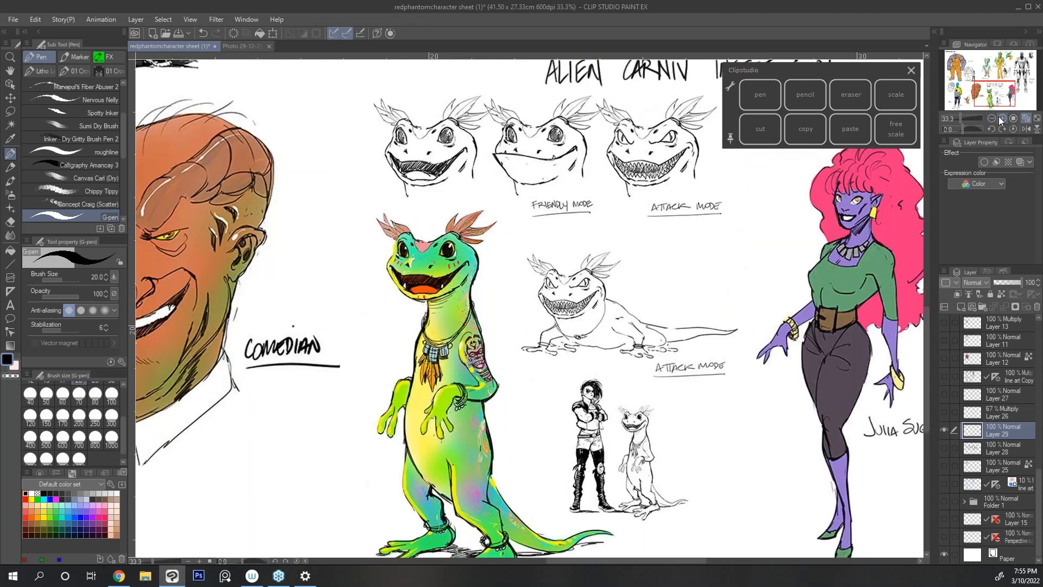
pyautogui.moveTo(927, 318); pyautogui.dragTo(926, 329)
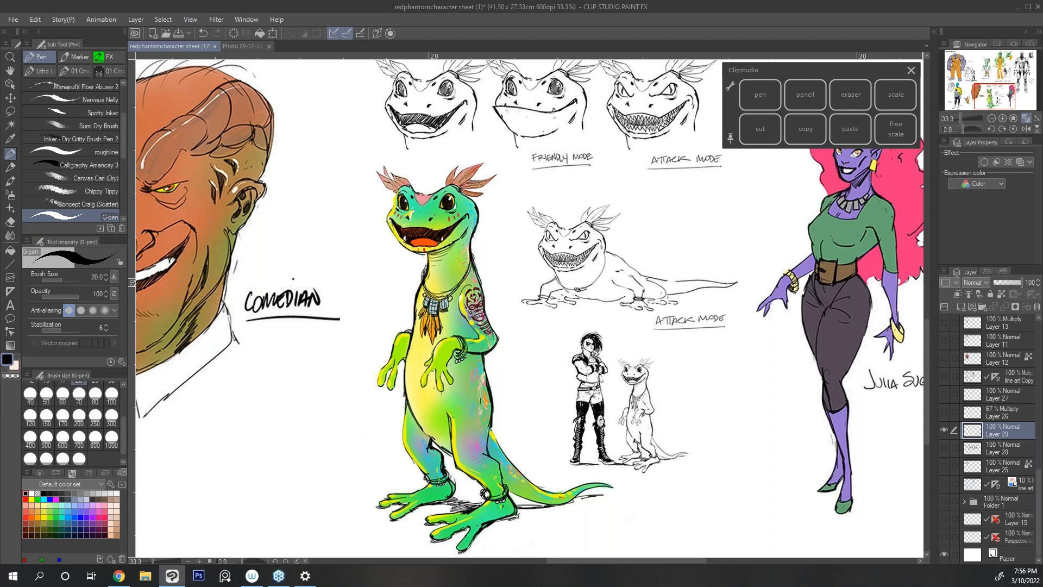
pyautogui.moveTo(926, 325); pyautogui.dragTo(924, 303)
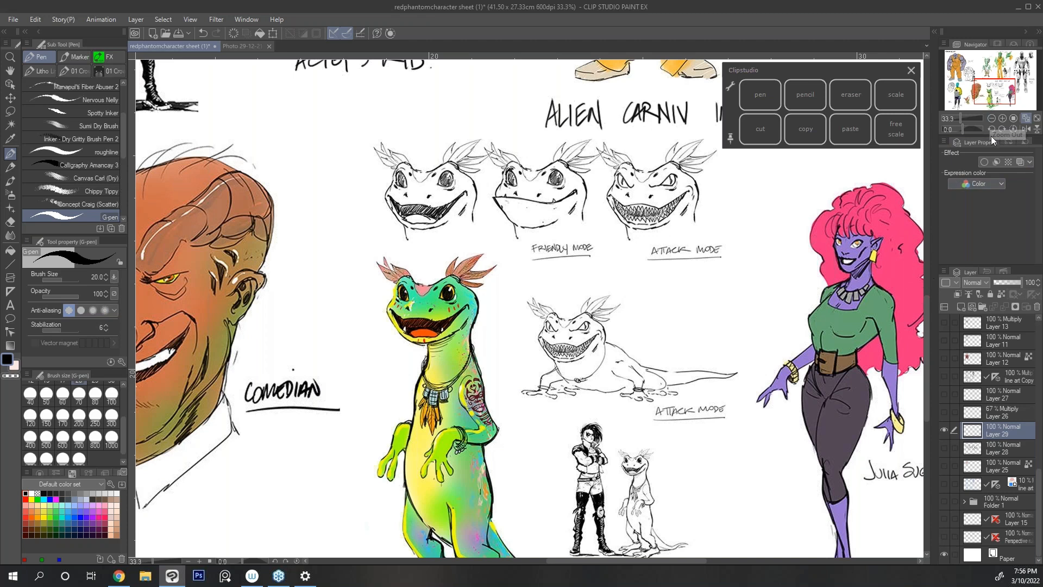
pyautogui.click(991, 119)
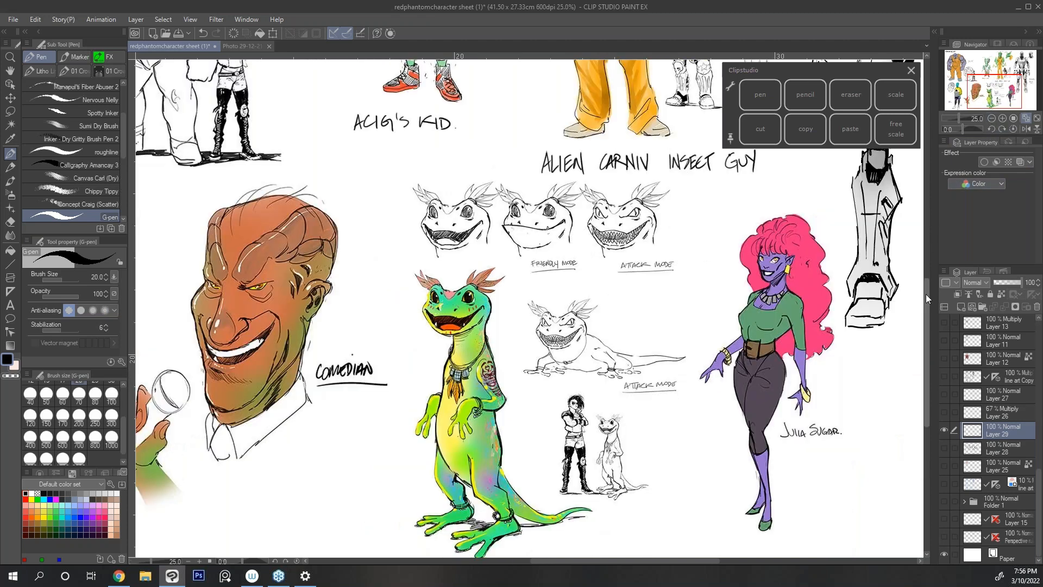
pyautogui.moveTo(925, 294); pyautogui.dragTo(924, 309)
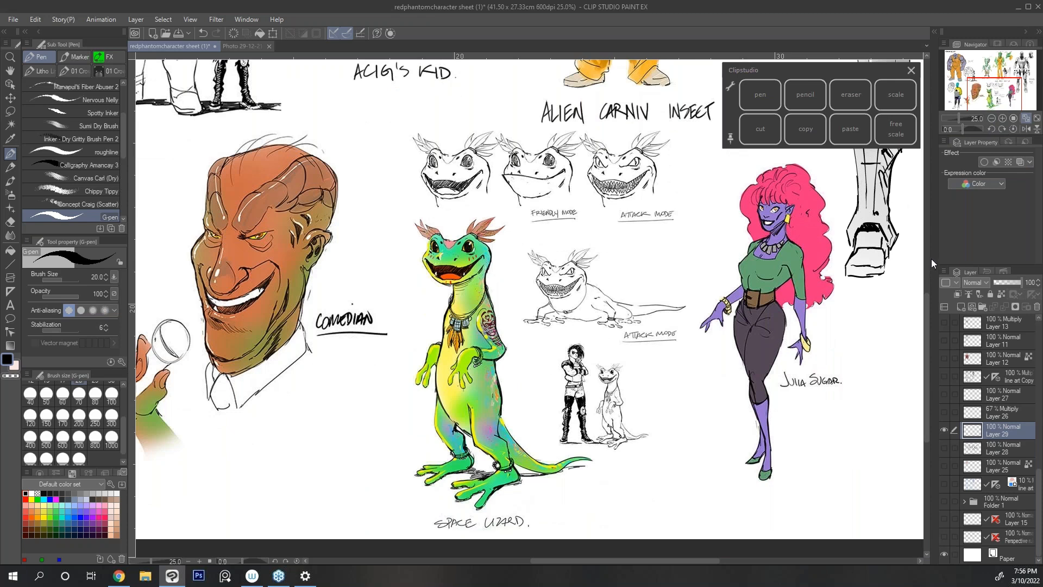
# Save the character sheet document with the whole characters page in view.
pyautogui.click(991, 119)
pyautogui.click(990, 119)
pyautogui.moveTo(925, 259); pyautogui.dragTo(925, 215)
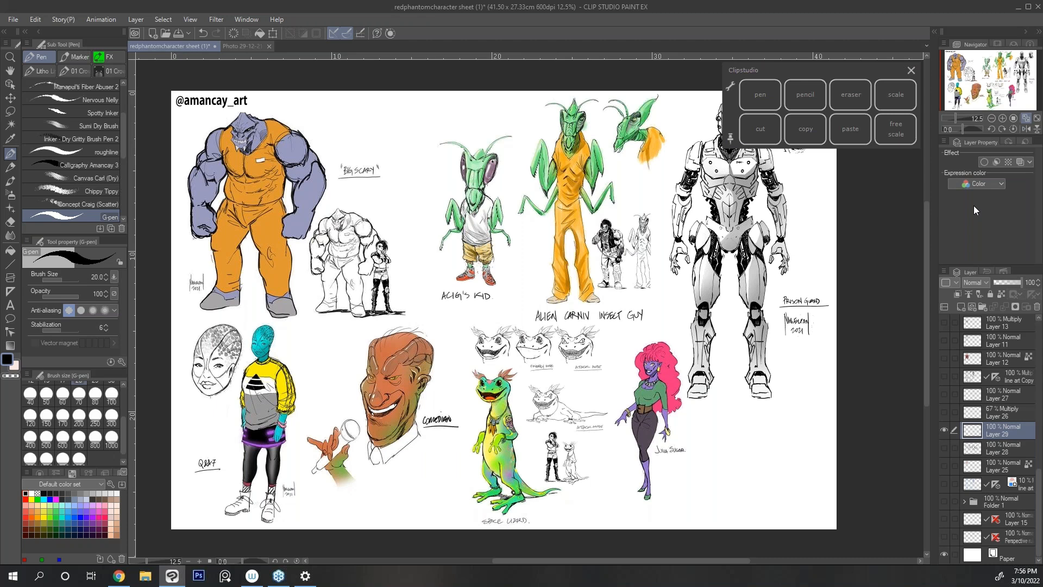
pyautogui.hotkey('ctrl', 's')
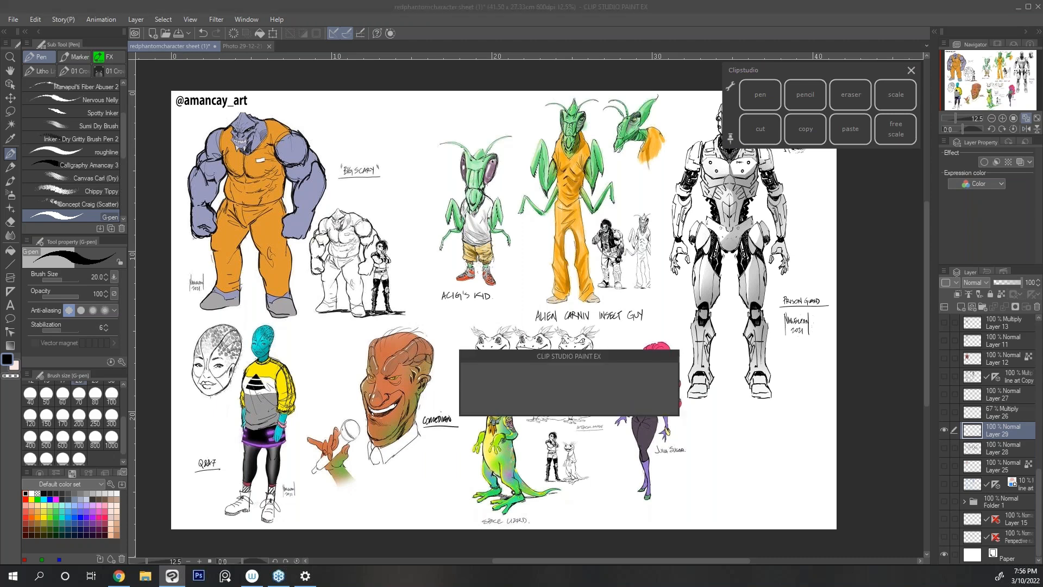
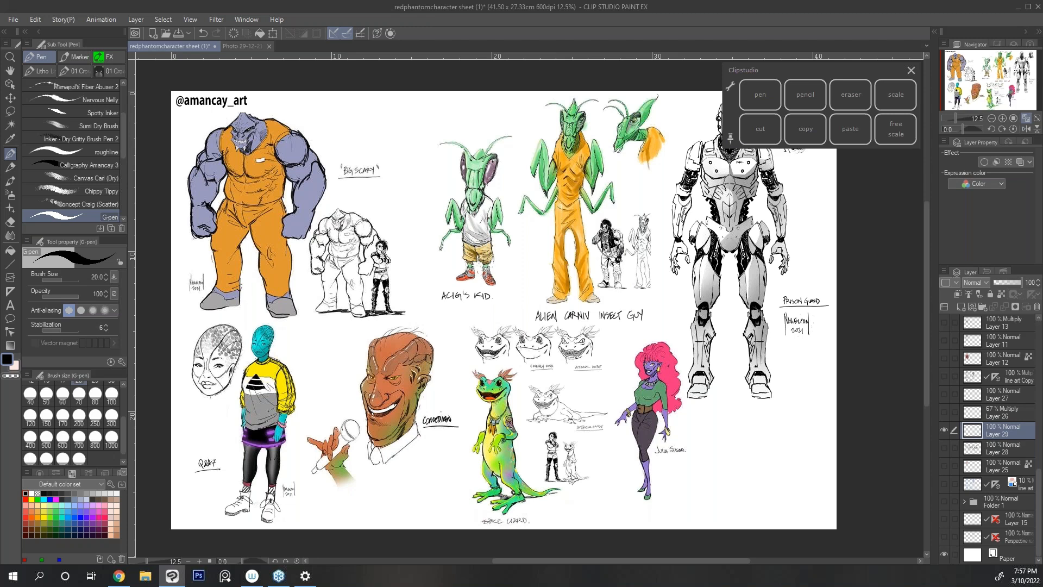
# Examine the Q&&7 design up close, covering the head study and the clothed figure beside it.
pyautogui.click(1003, 119)
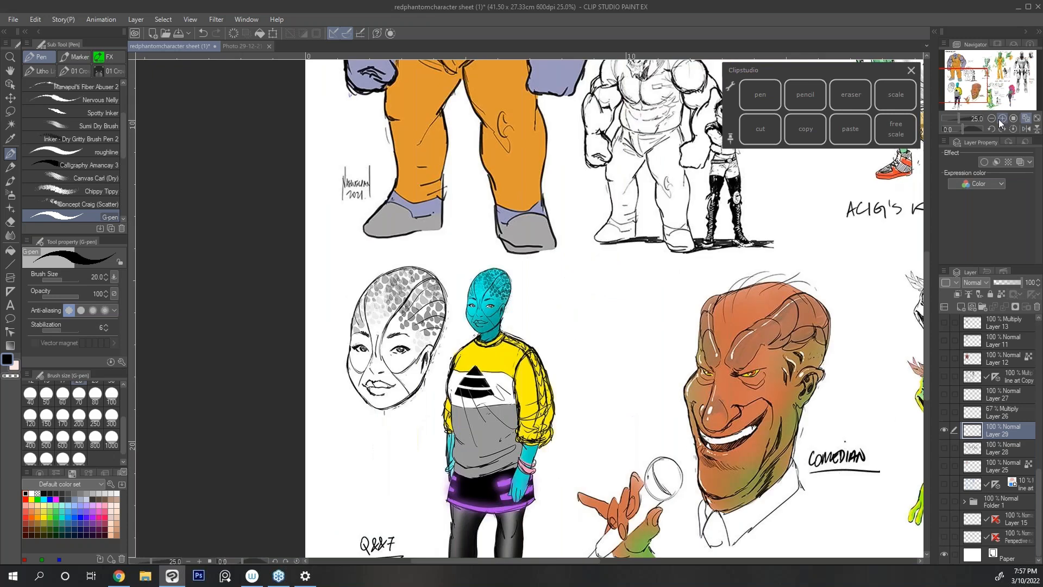
pyautogui.click(1001, 119)
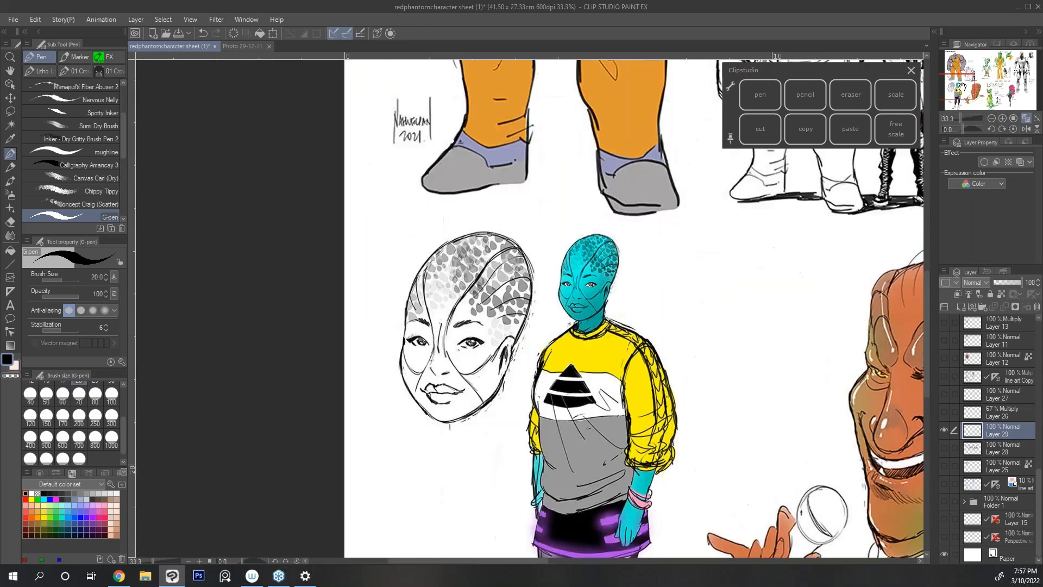
pyautogui.moveTo(967, 89); pyautogui.dragTo(972, 94)
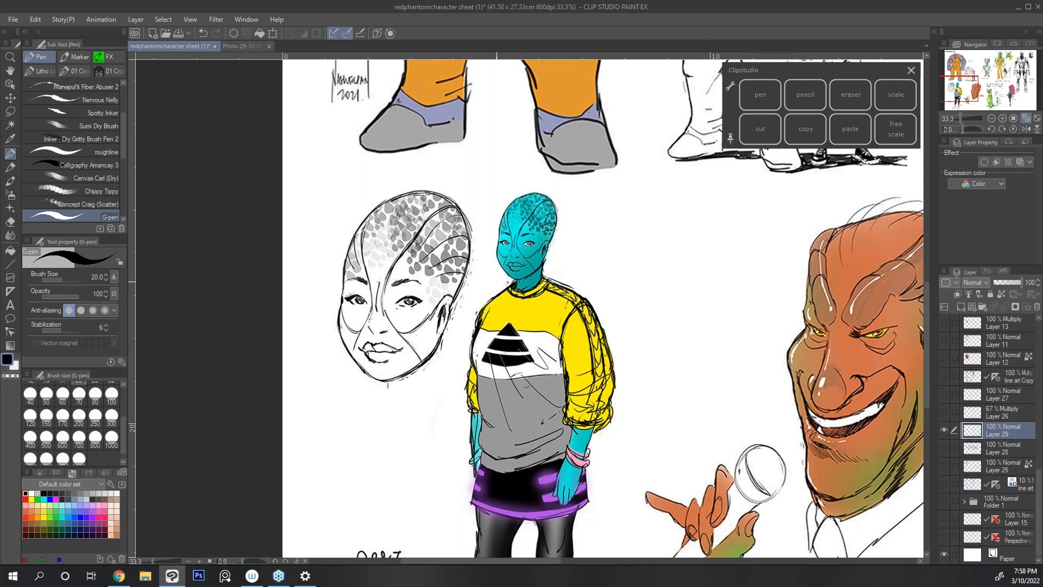
# Open the Q&&7d.jpg sketch from the file explorer and enlarge the alien head.
pyautogui.press('super+e')
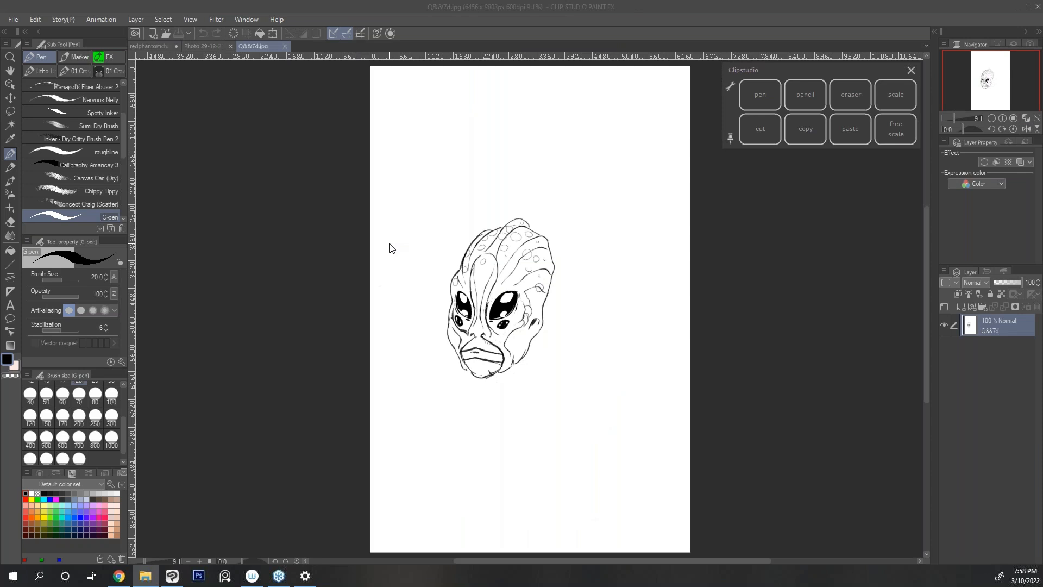
pyautogui.click(1002, 118)
pyautogui.click(1003, 118)
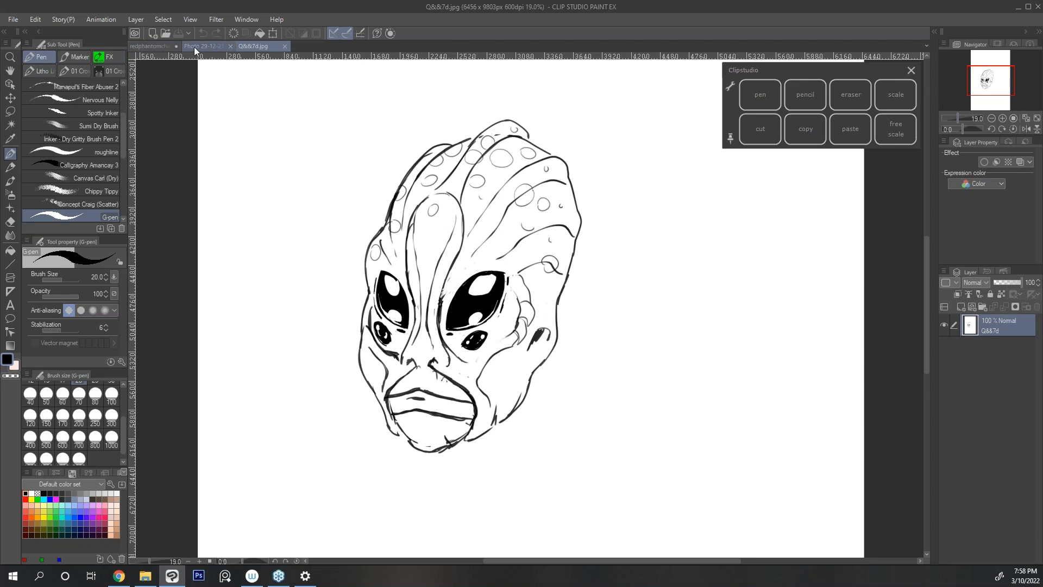
# Compare the Q&&7 design on the character sheet with the Q&&7d.jpg head sketch, ending on the character sheet.
pyautogui.click(147, 47)
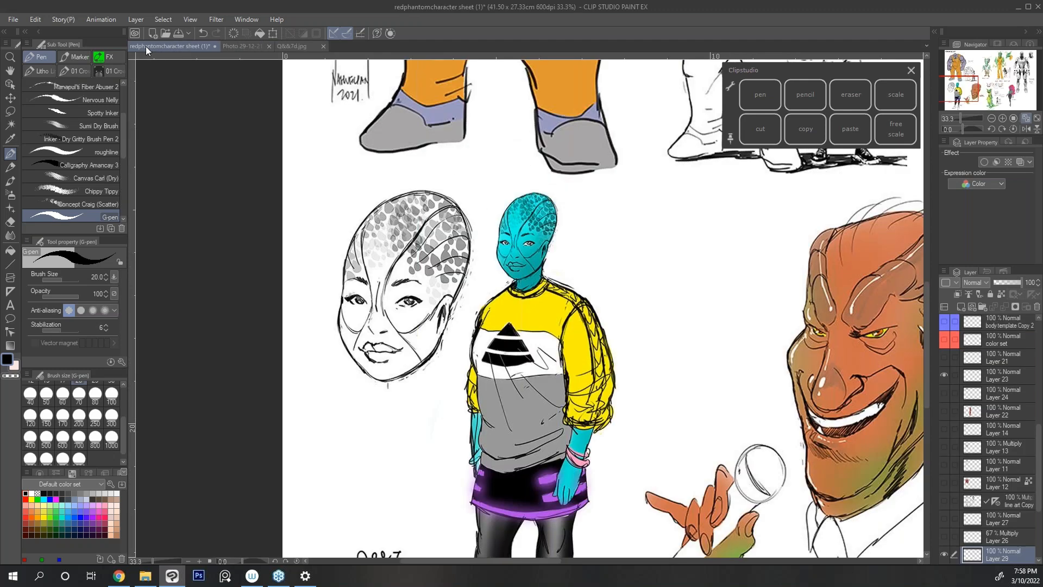
pyautogui.moveTo(927, 297)
pyautogui.mouseDown()
pyautogui.moveTo(932, 336)
pyautogui.moveTo(930, 307)
pyautogui.mouseUp()
pyautogui.click(296, 44)
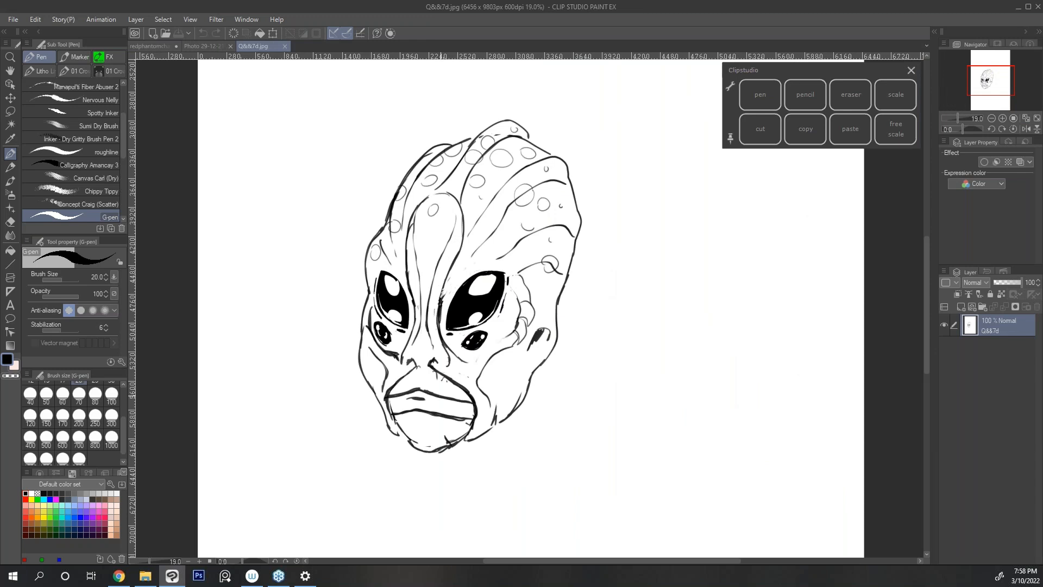
pyautogui.click(161, 46)
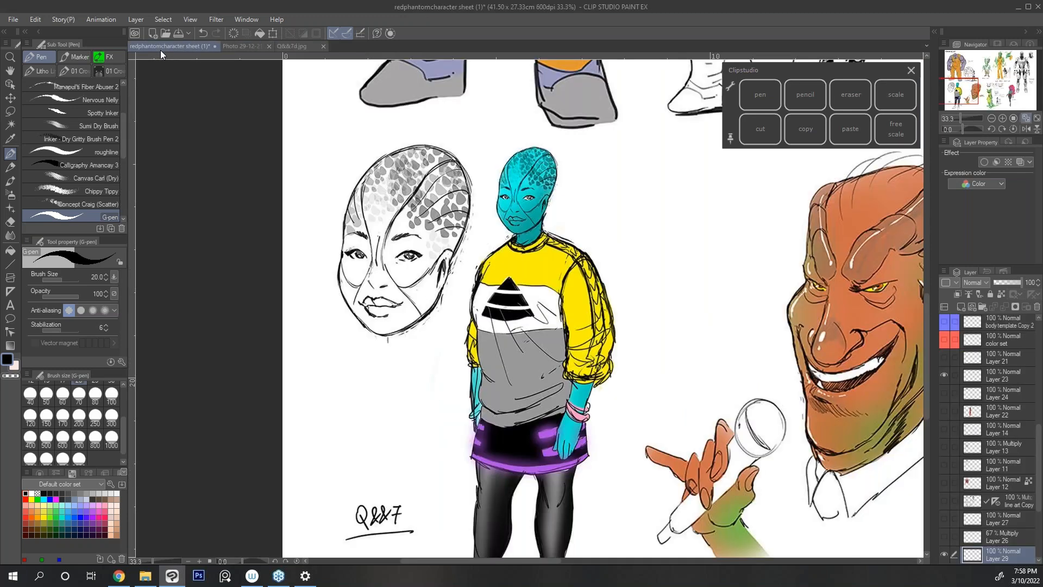
# Examine the Comedian design with its microphone hand, together with the neighbouring Q&&7 and Space Lizard characters.
pyautogui.click(992, 118)
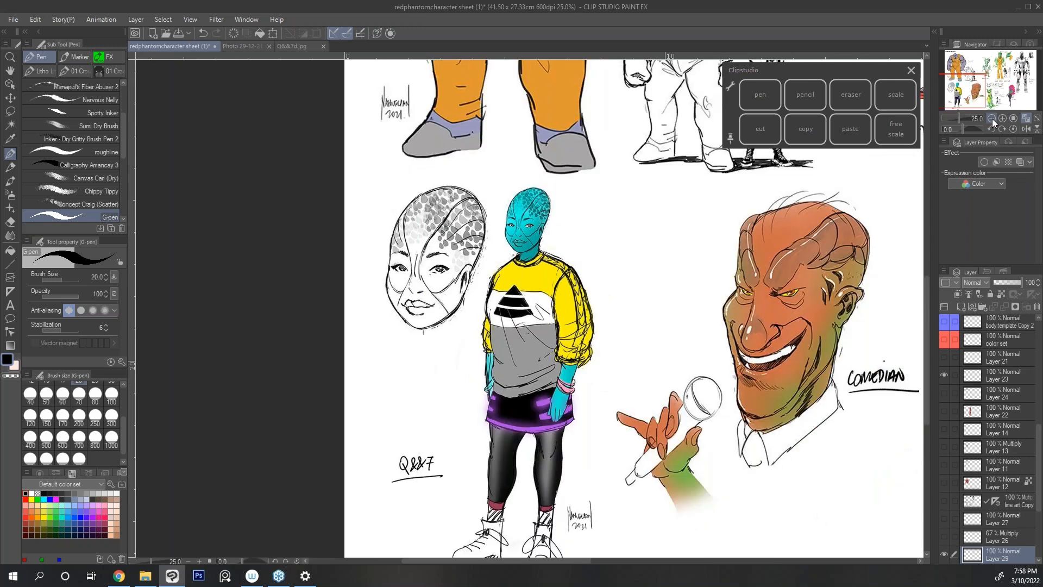
pyautogui.click(992, 118)
pyautogui.moveTo(1007, 93); pyautogui.dragTo(997, 76)
pyautogui.moveTo(927, 243); pyautogui.dragTo(926, 257)
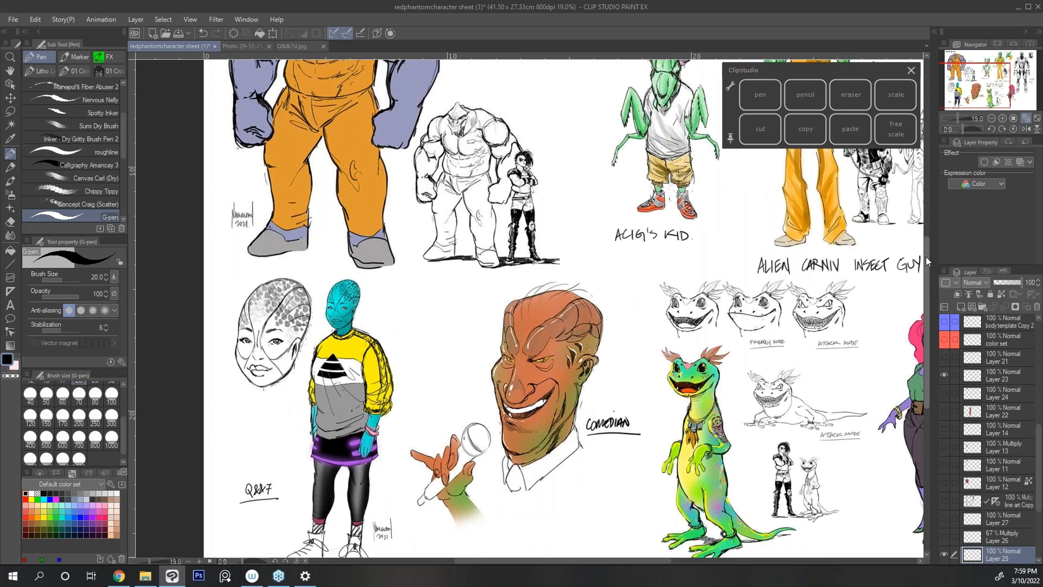
pyautogui.click(1002, 119)
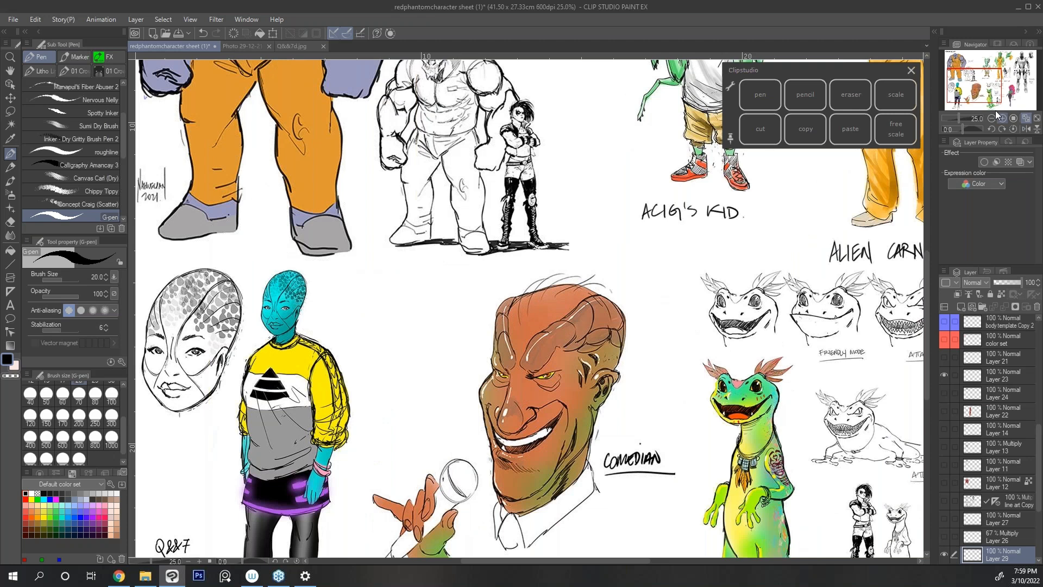
pyautogui.moveTo(549, 355); pyautogui.dragTo(524, 227)
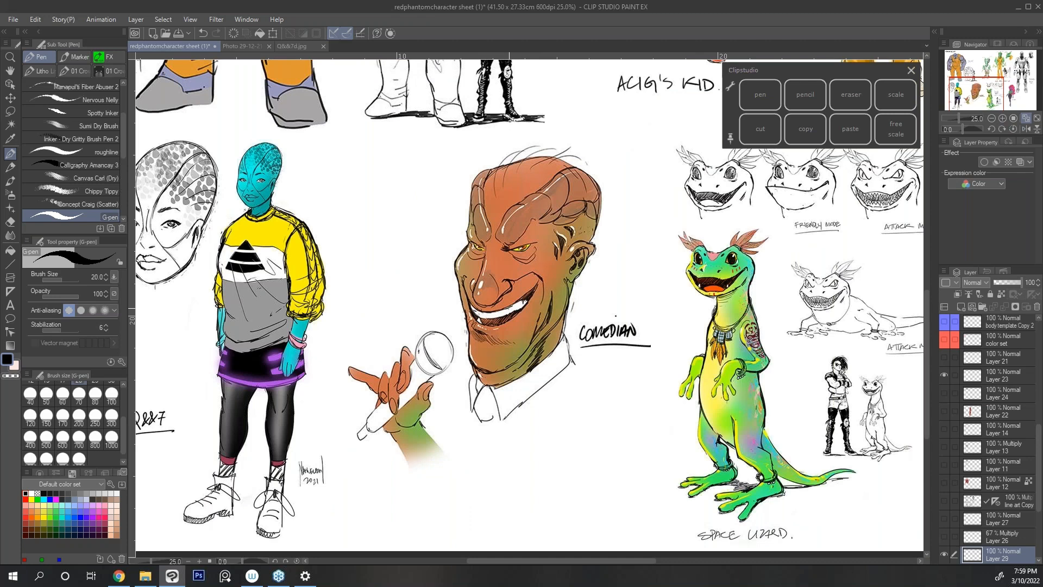
pyautogui.click(992, 118)
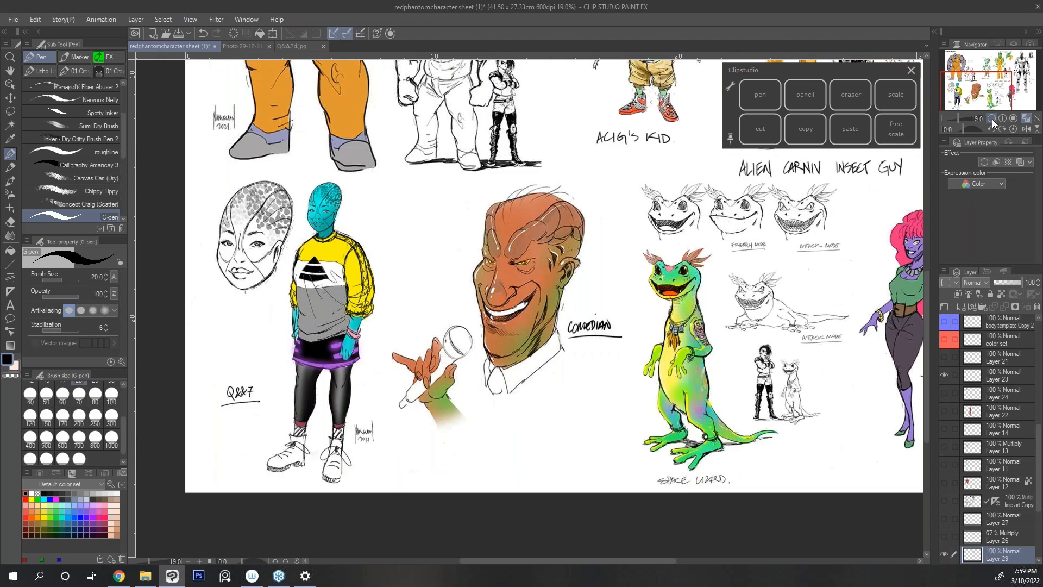
pyautogui.moveTo(986, 93); pyautogui.dragTo(988, 80)
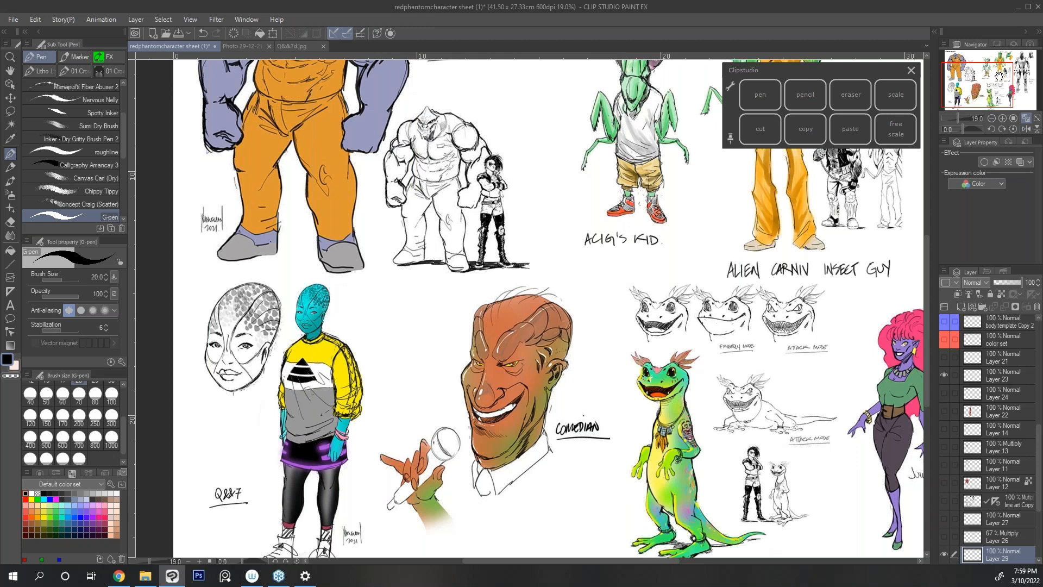
# Alternate twice between the Q&&7d.jpg alien head and the character sheet to contrast the sketch with the other designs.
pyautogui.click(301, 47)
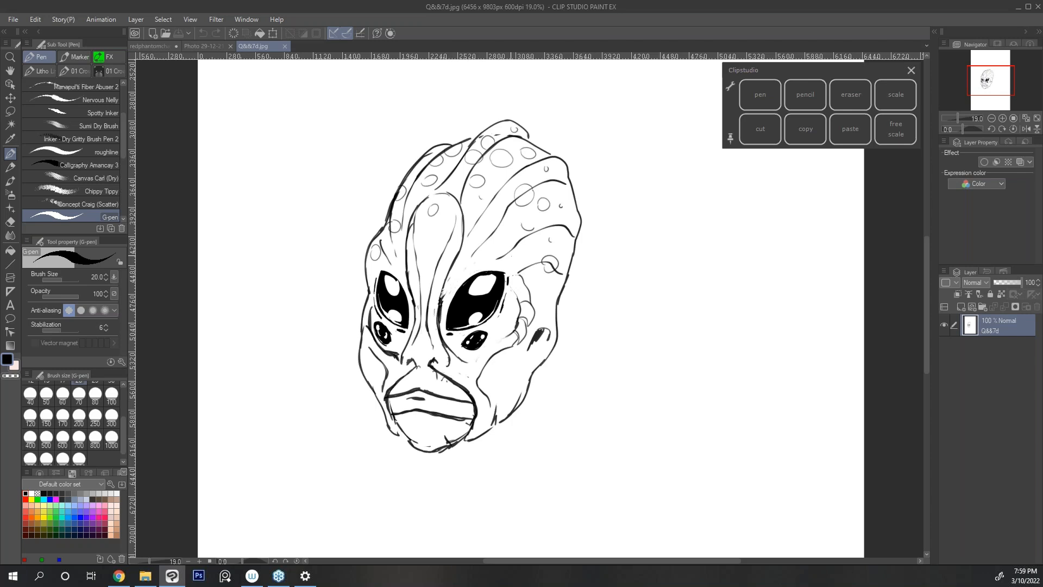
pyautogui.click(158, 44)
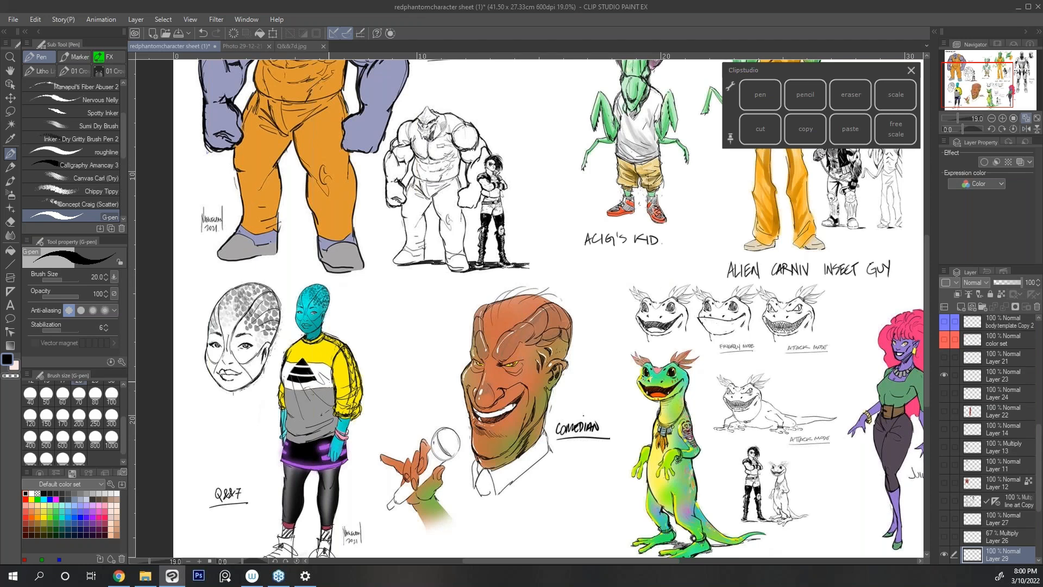
pyautogui.click(299, 48)
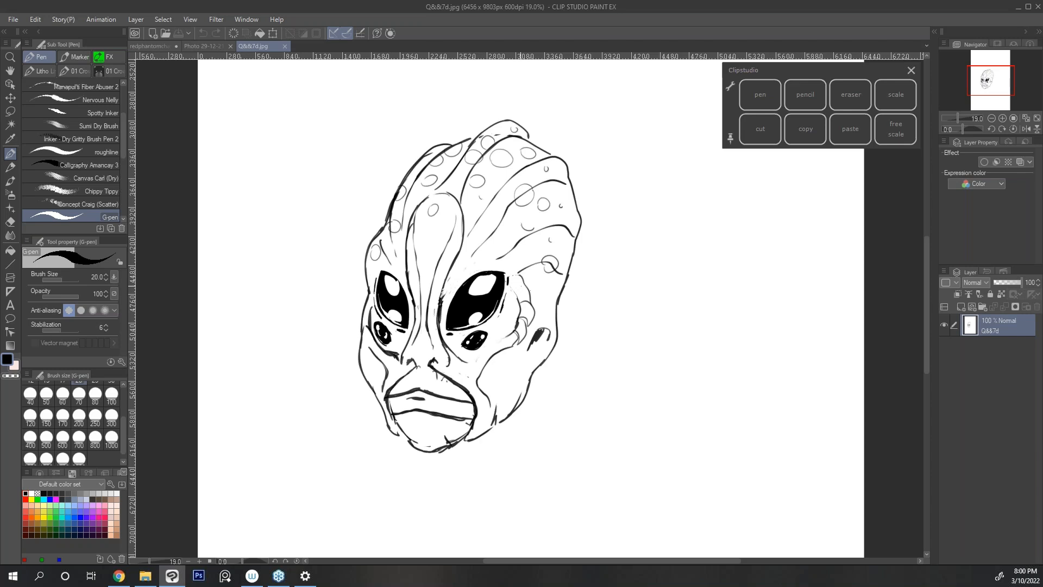
pyautogui.click(166, 48)
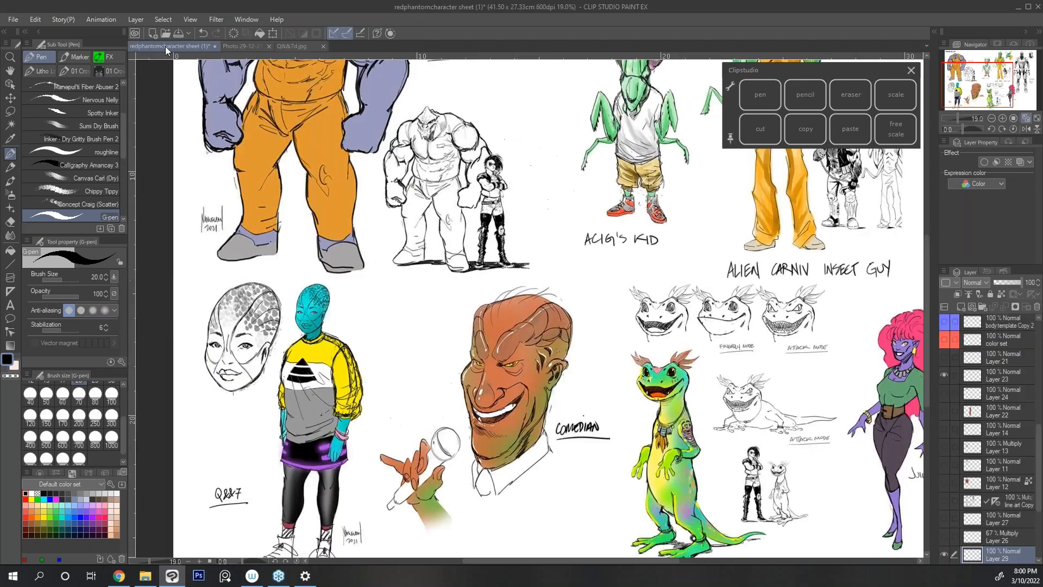
# View Q&&7 and the Comedian up close, fit the whole page in view, and move the Clipstudio shortcut palette off the Prison Guard's head.
pyautogui.click(1001, 117)
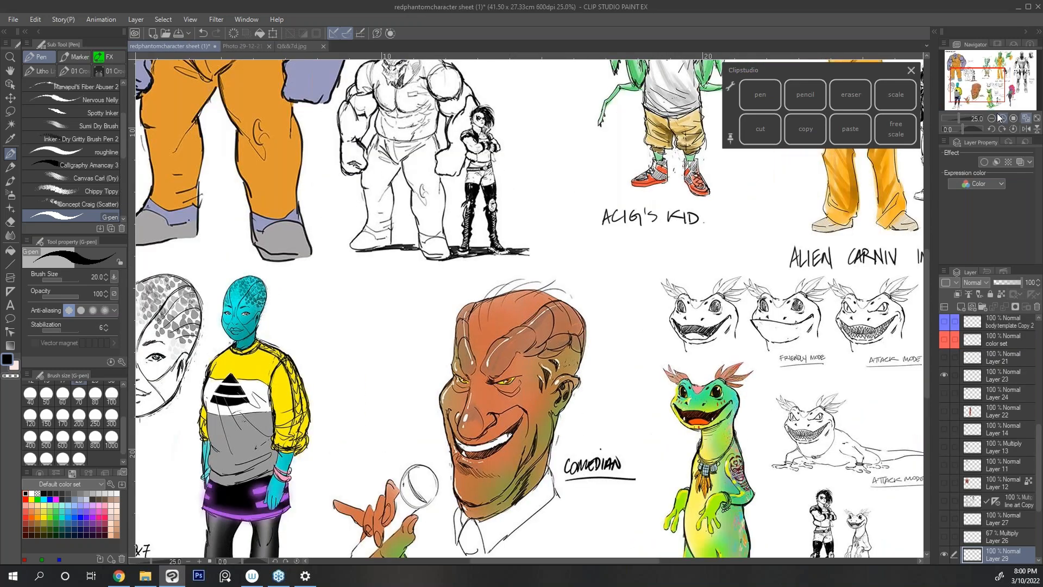
pyautogui.click(1001, 117)
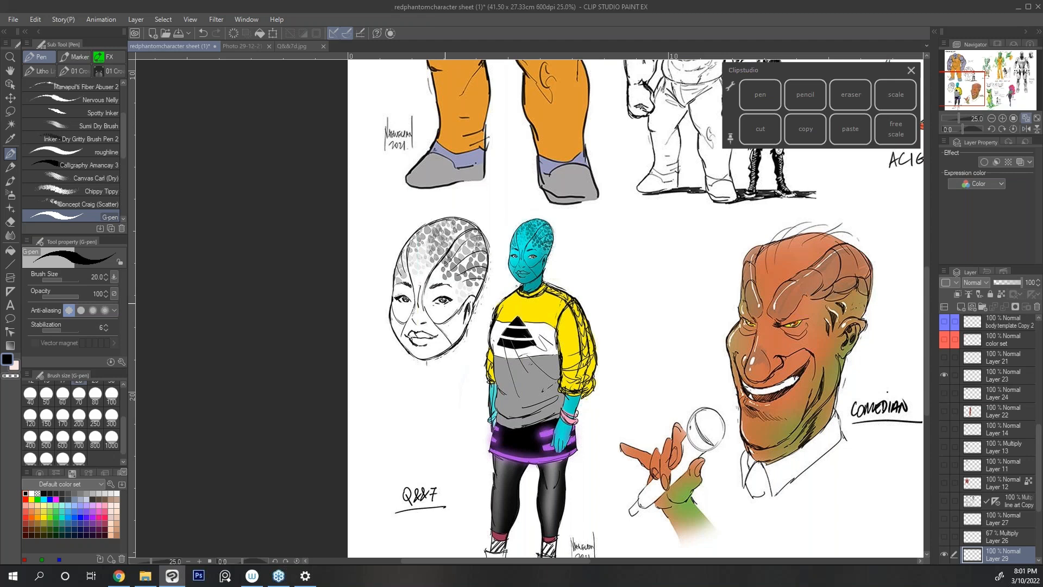
pyautogui.click(1026, 118)
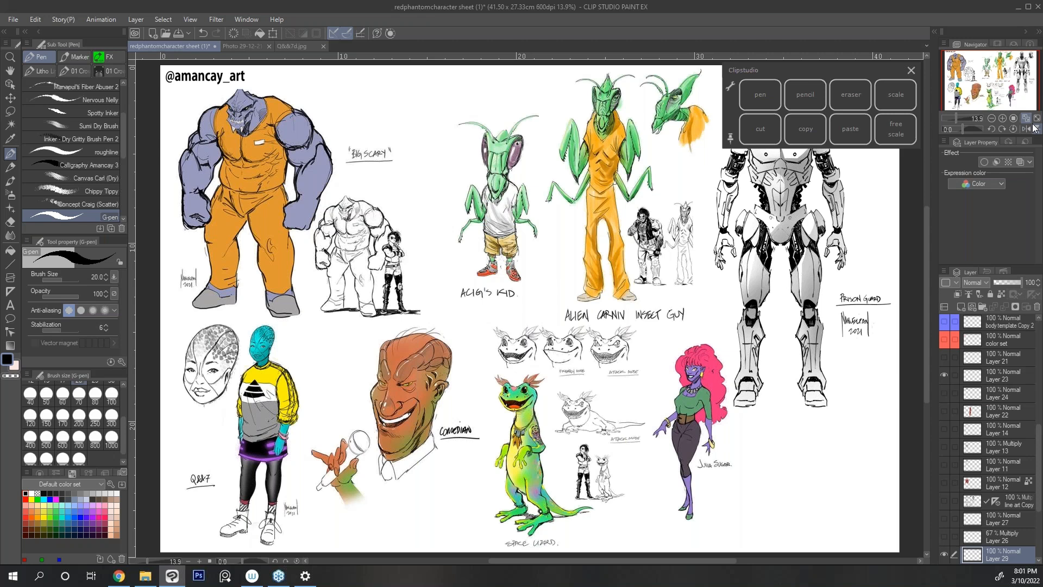
pyautogui.moveTo(856, 67); pyautogui.dragTo(957, 58)
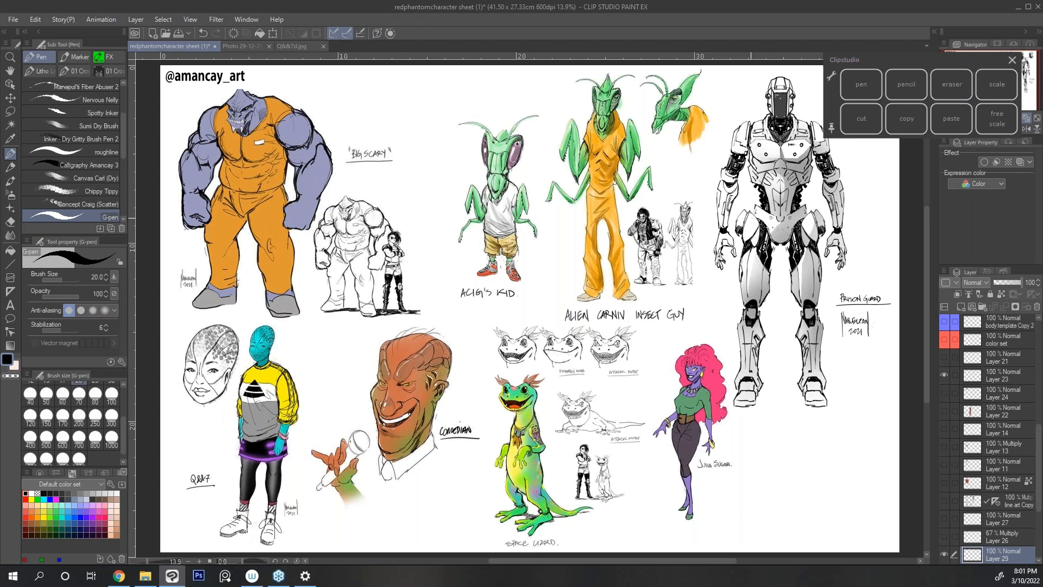